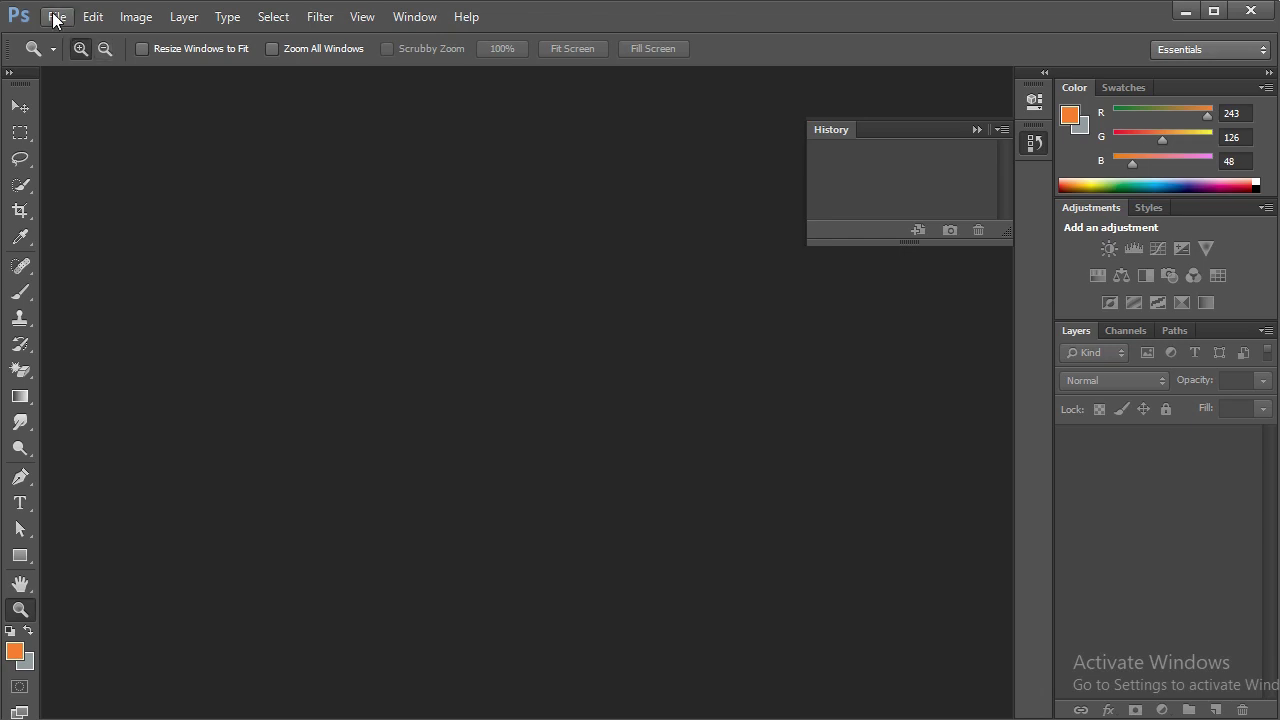
Open a new document set to 1500 × 2000 px, 300 ppi, RGB Color, white background
click(56, 17)
click(60, 31)
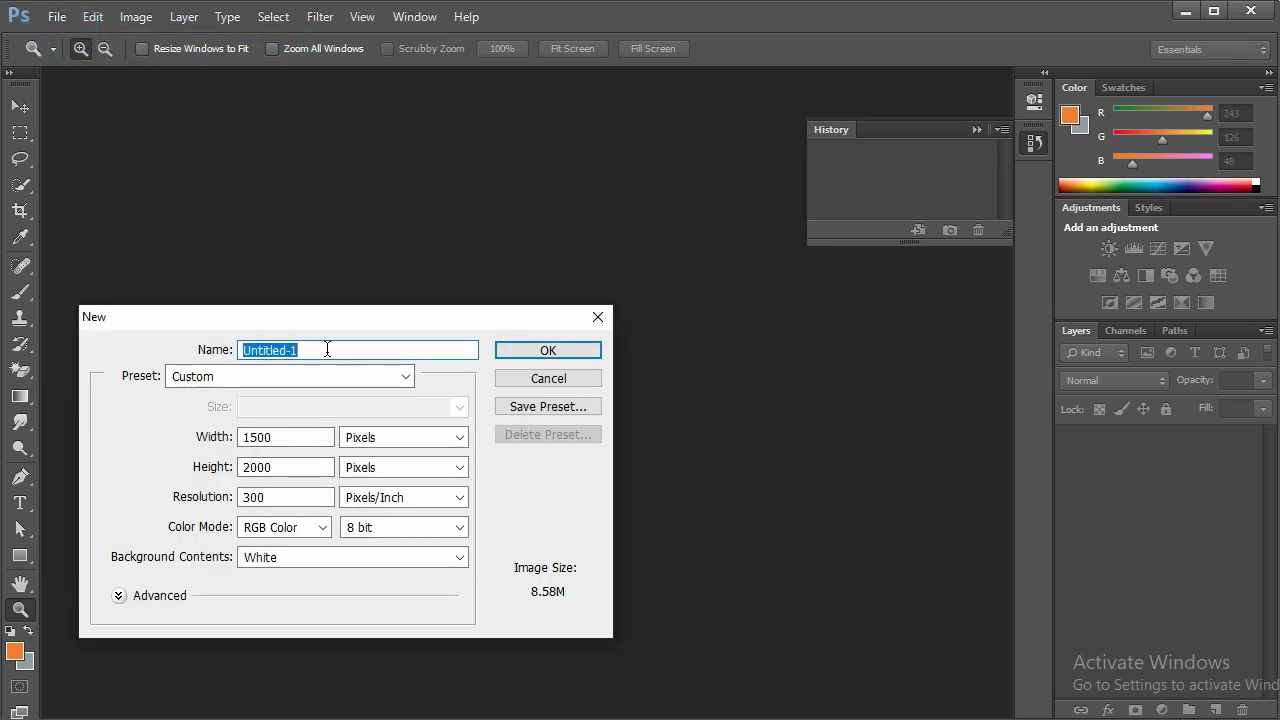
Create the blank 'Eid Mubarak' canvas and bring up the Stock editing image folder
text(l)
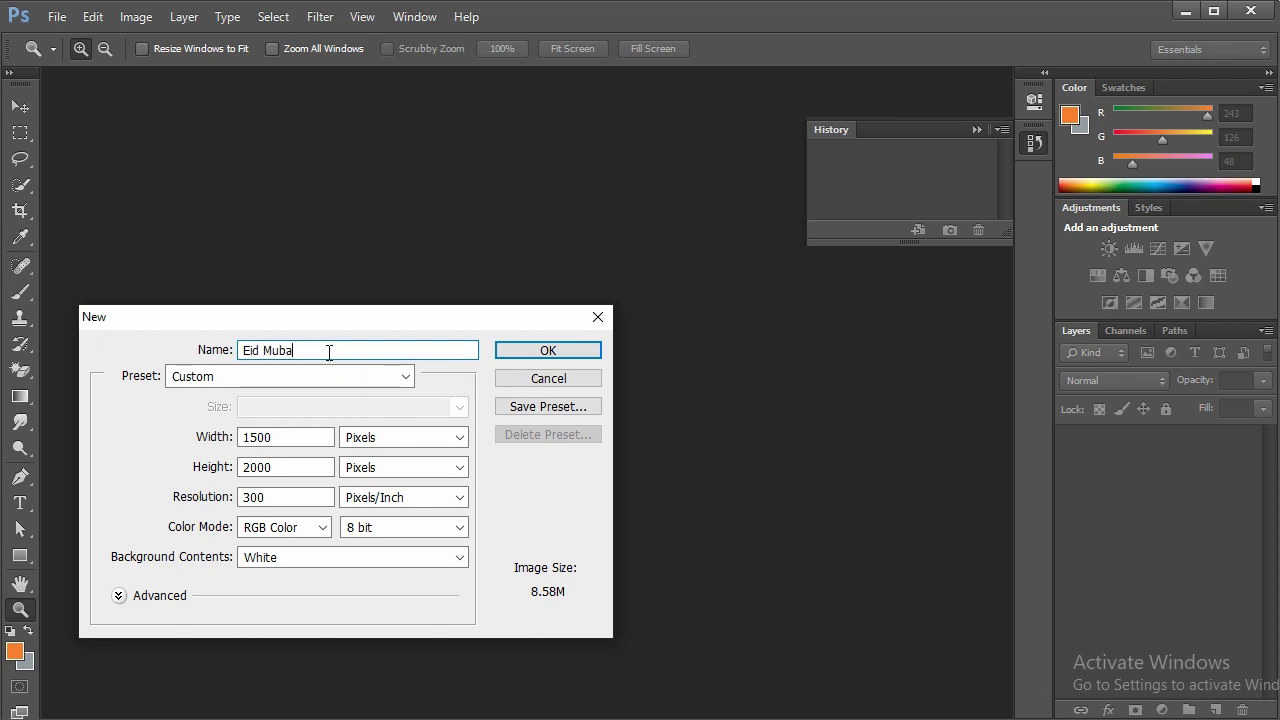
key(Return)
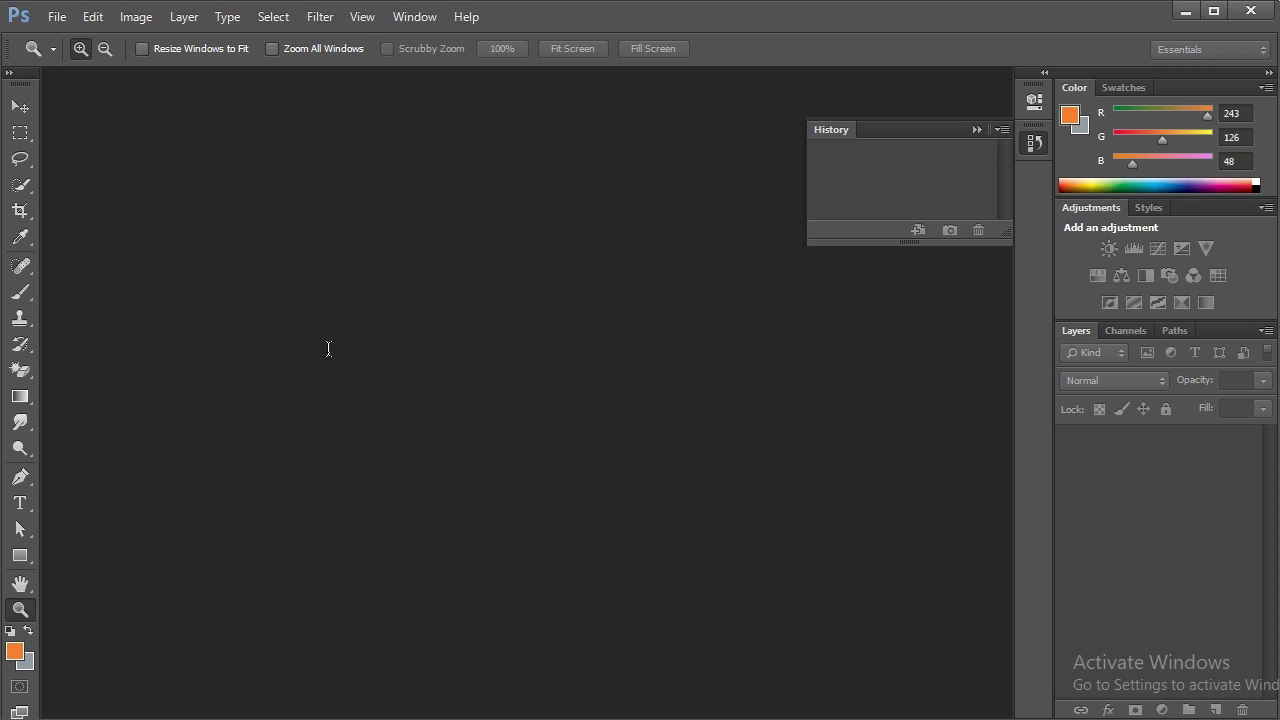
click(492, 260)
right_click(492, 312)
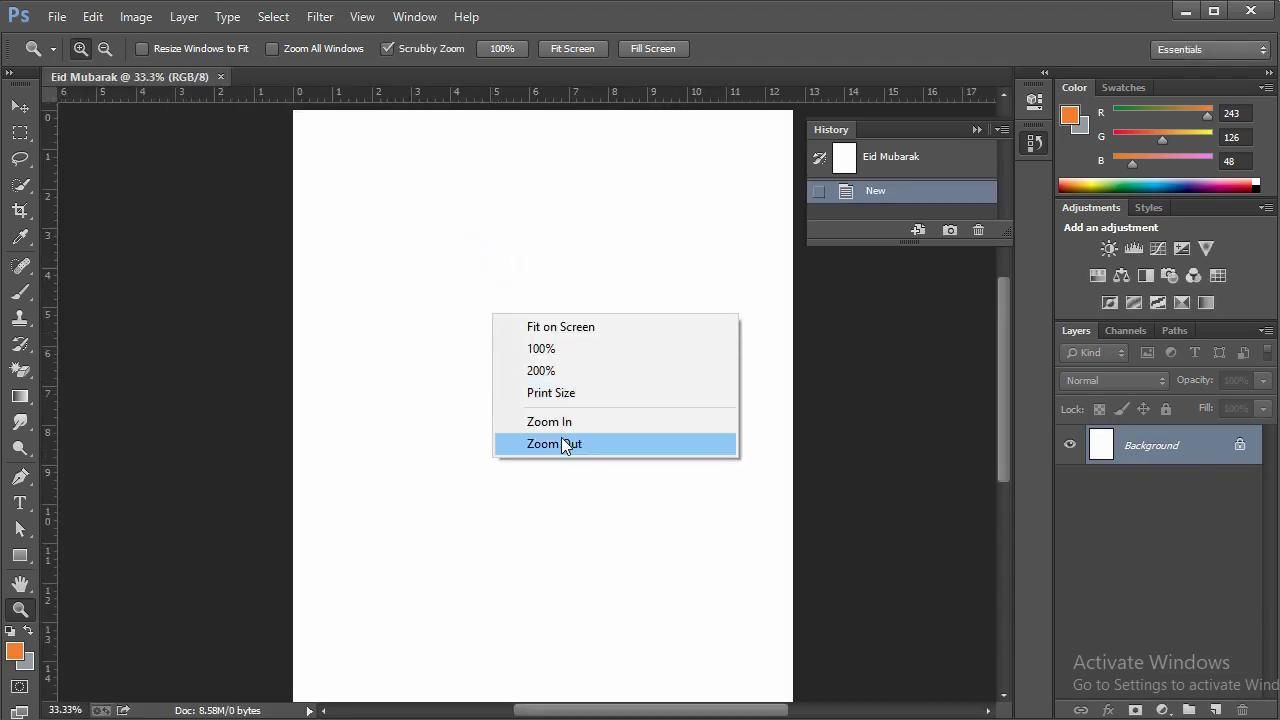
click(566, 443)
click(497, 688)
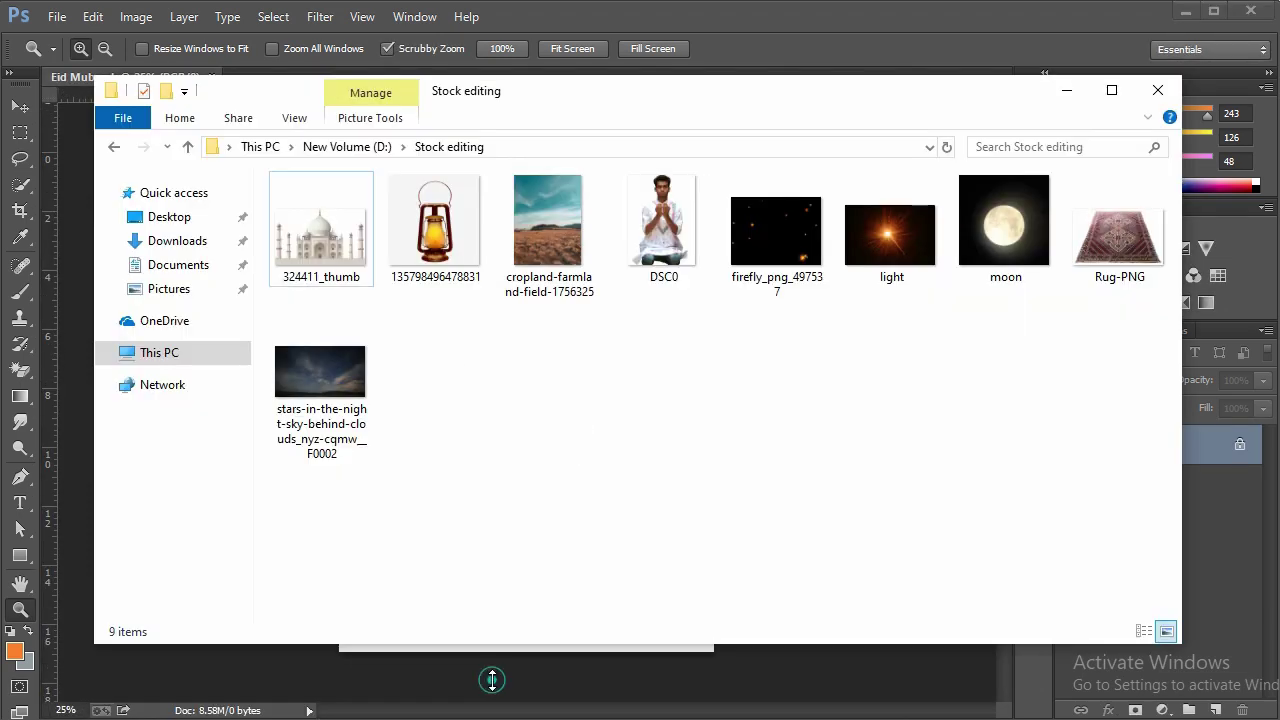
Place the cropland field photo, sized to fill the canvas below a white top strip
drag(547, 225, 64, 571)
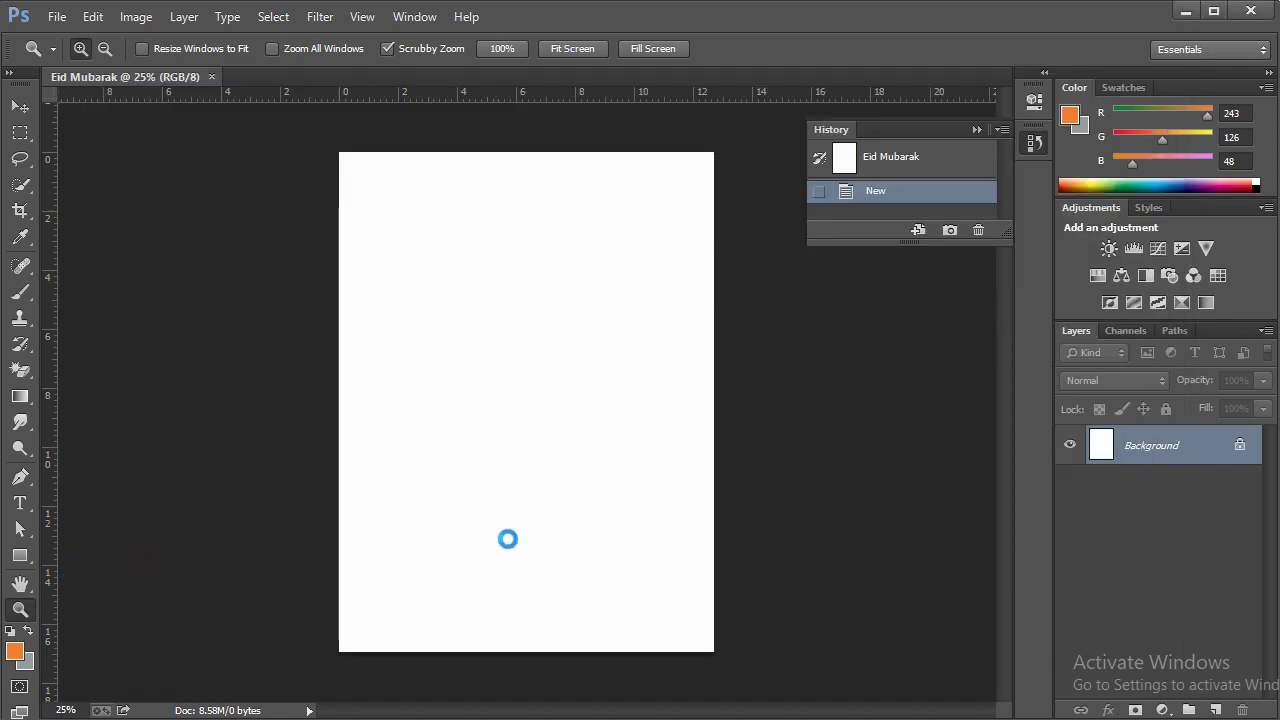
drag(584, 428, 580, 443)
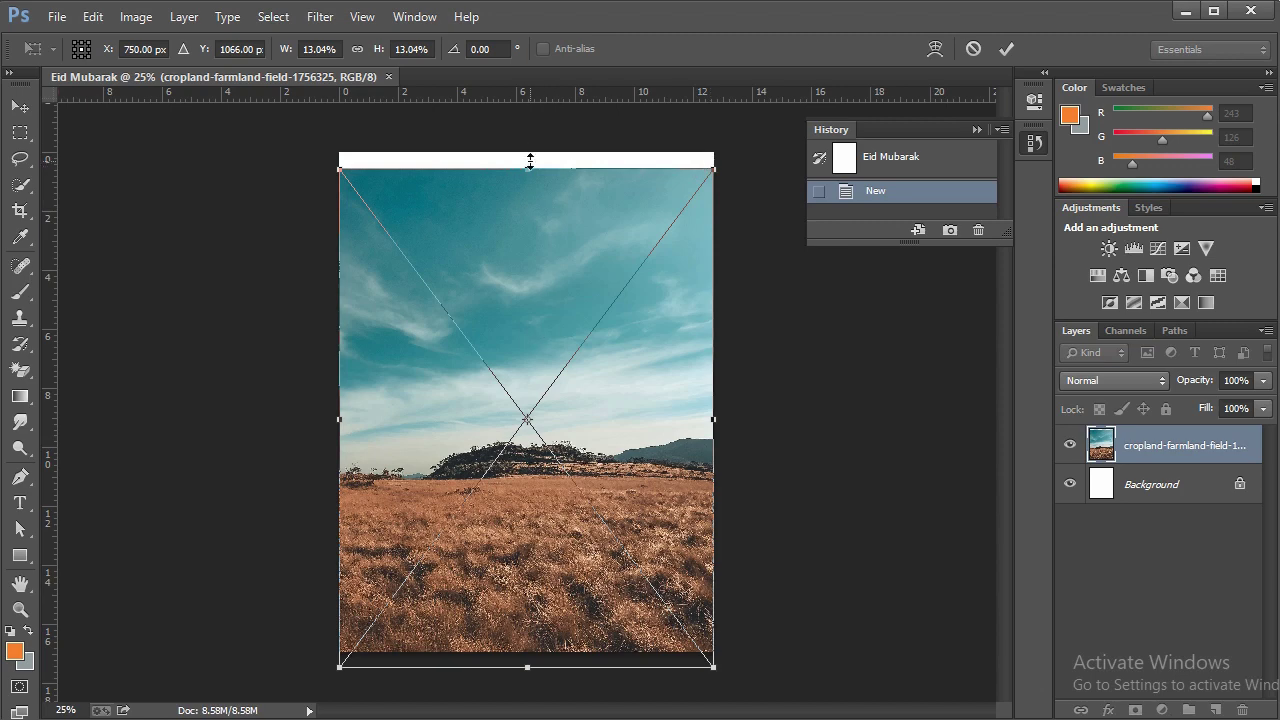
drag(530, 162, 528, 318)
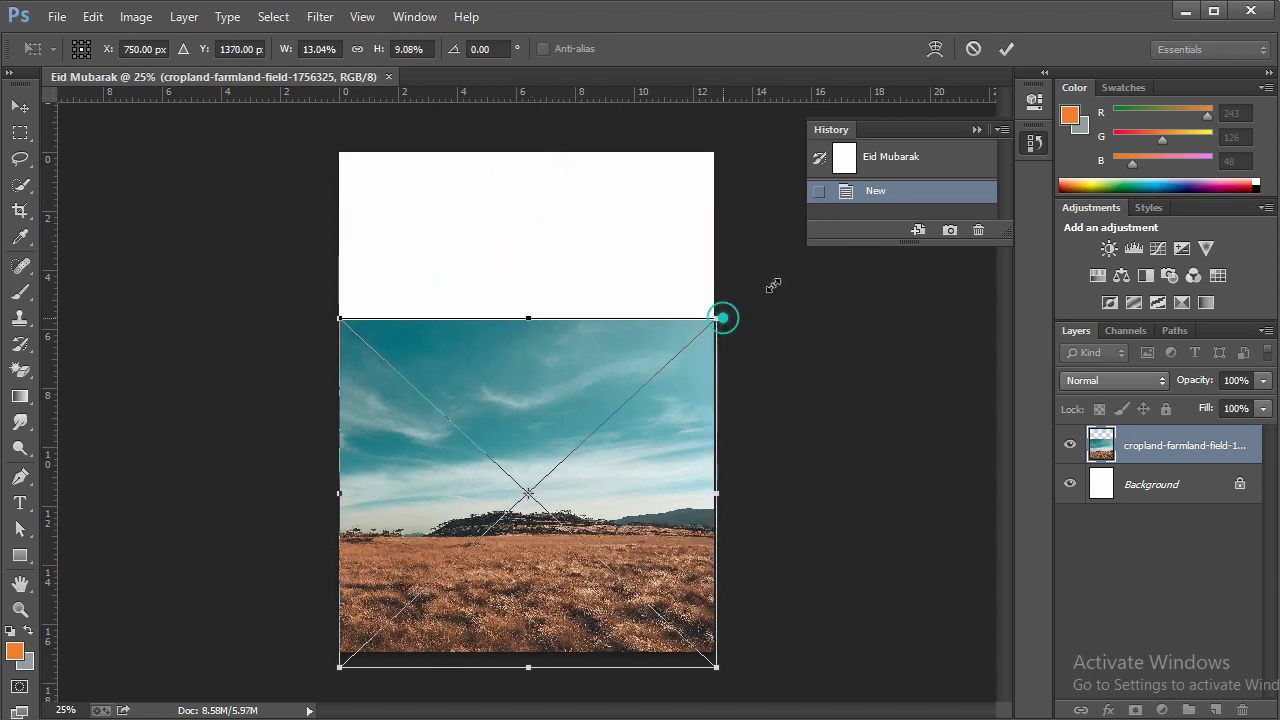
drag(722, 318, 700, 362)
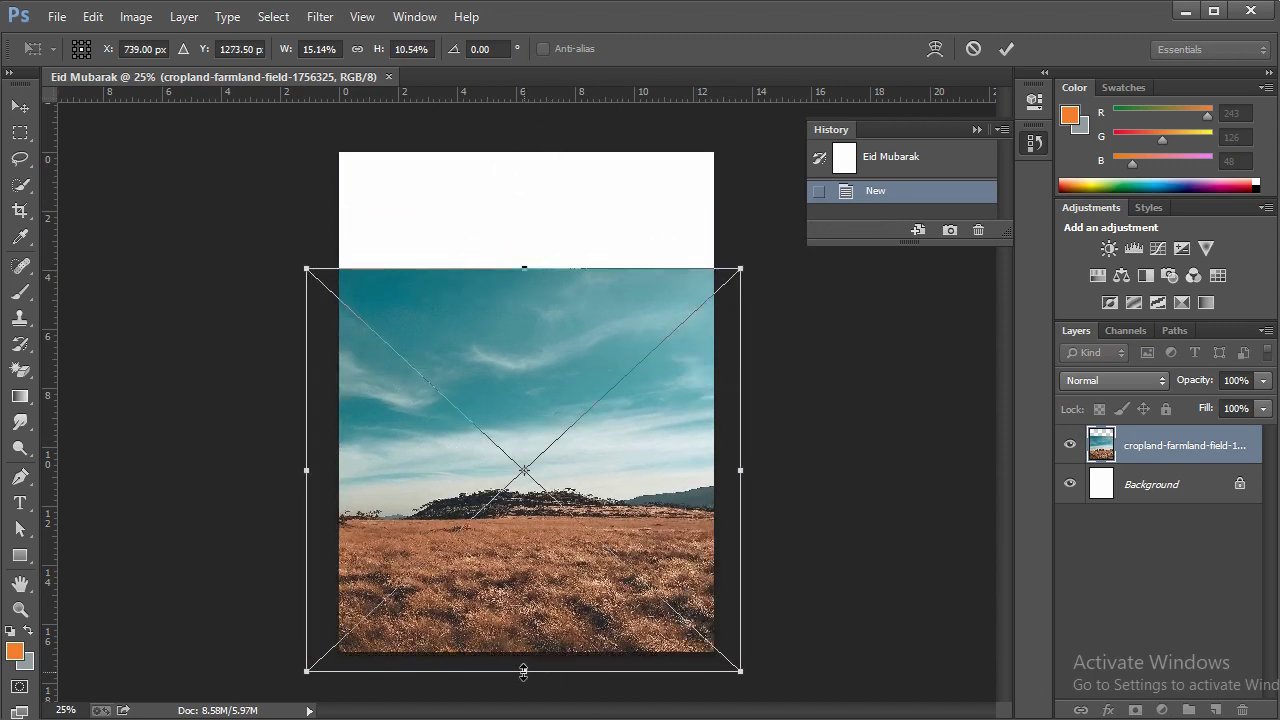
drag(531, 672, 531, 663)
drag(530, 268, 529, 280)
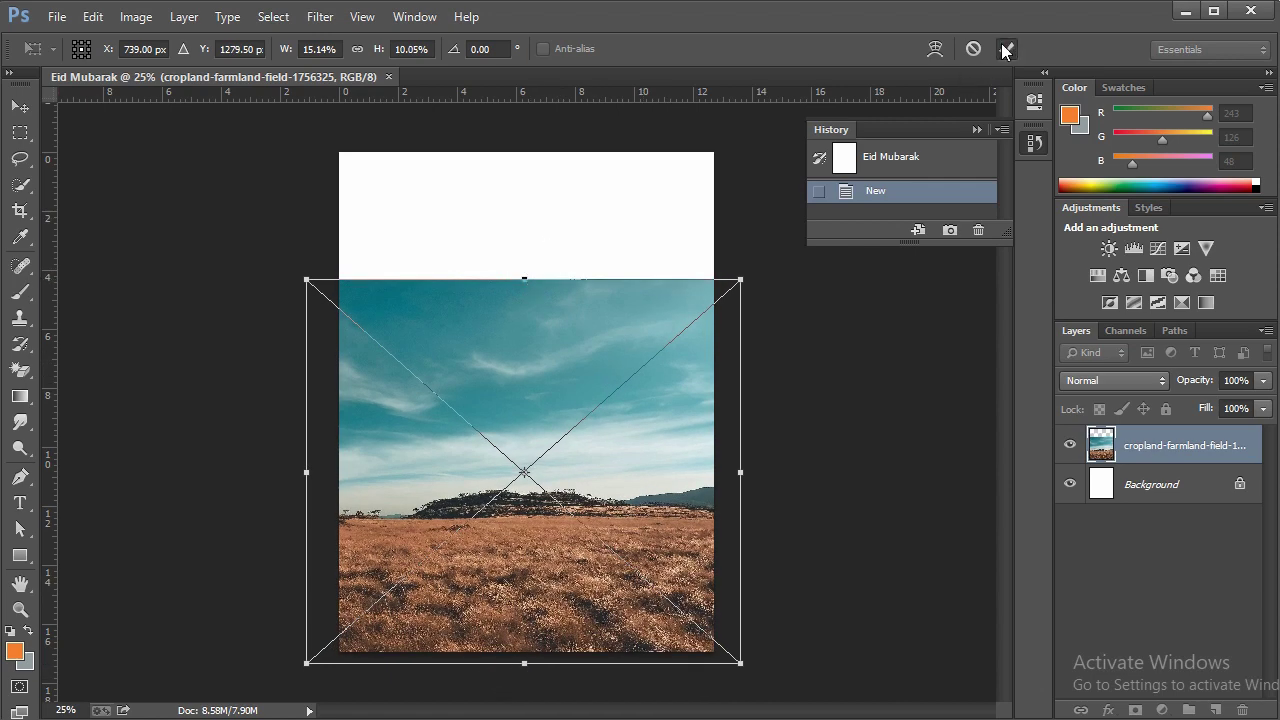
double_click(669, 451)
Zoom around to inspect the placed field, ending at 25%, then return to the stock folder
key(z)
click(592, 490)
right_click(595, 437)
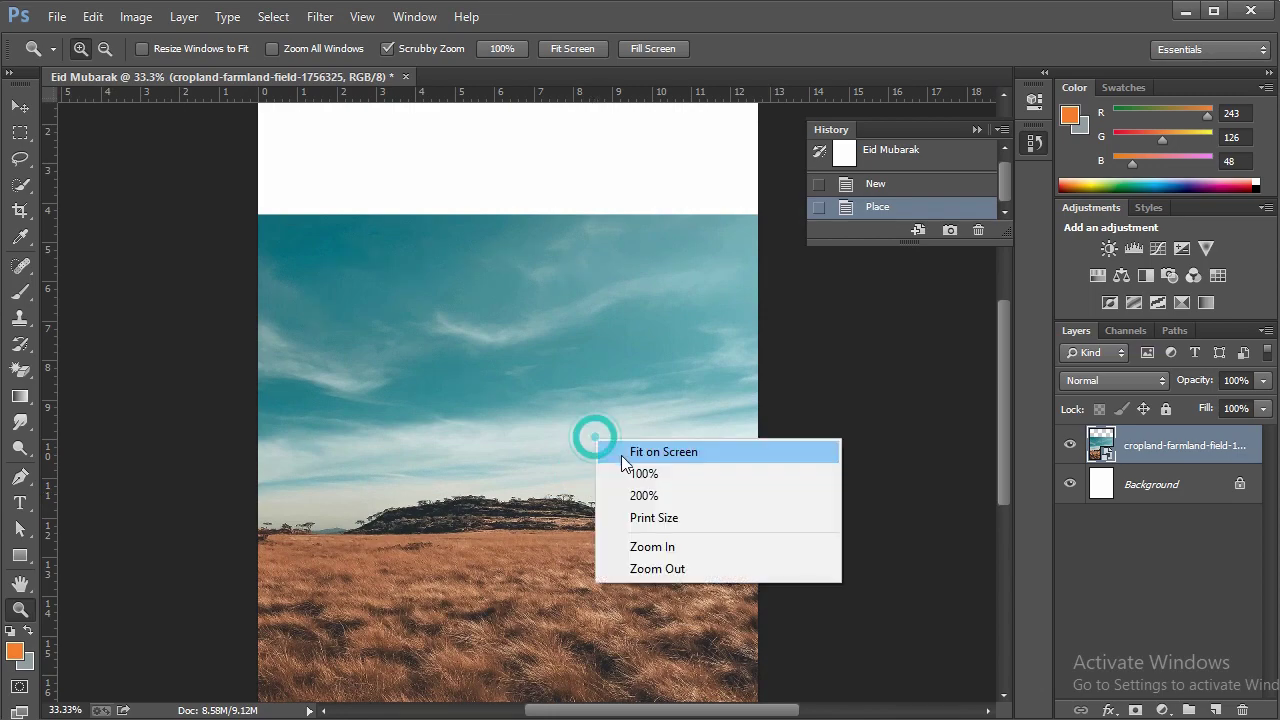
click(620, 455)
right_click(582, 416)
click(634, 545)
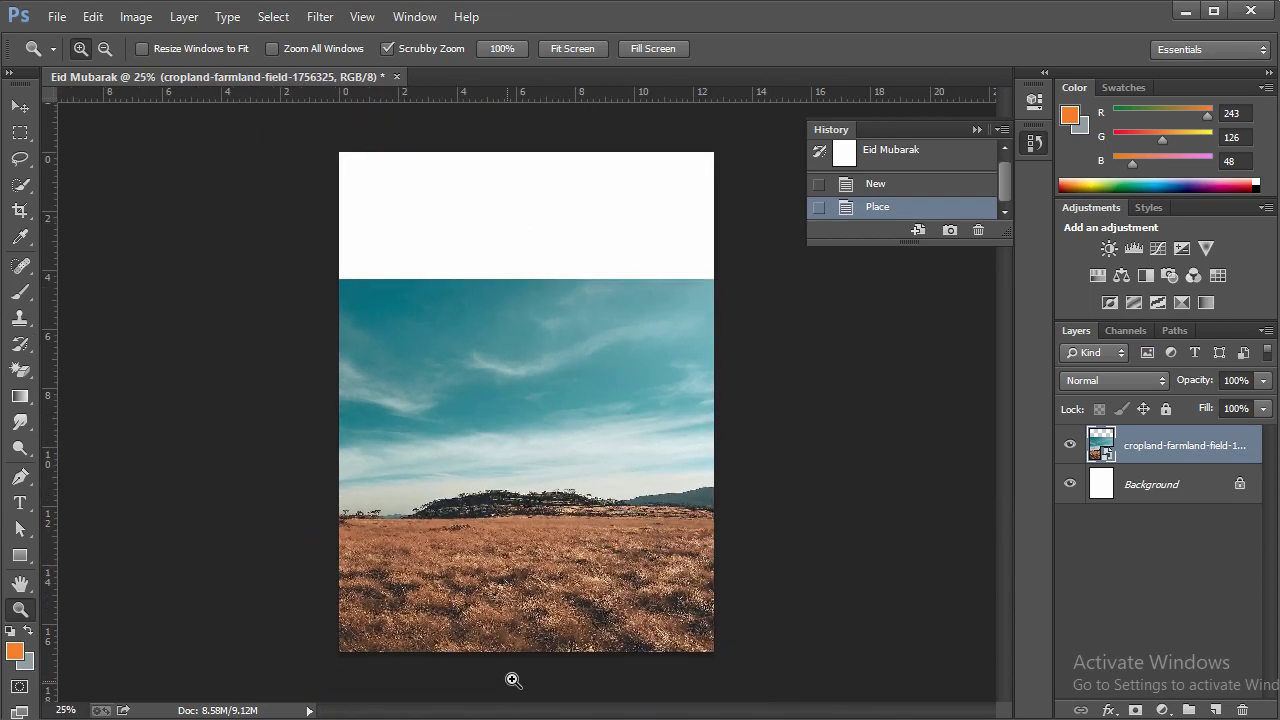
click(491, 615)
click(512, 495)
right_click(514, 491)
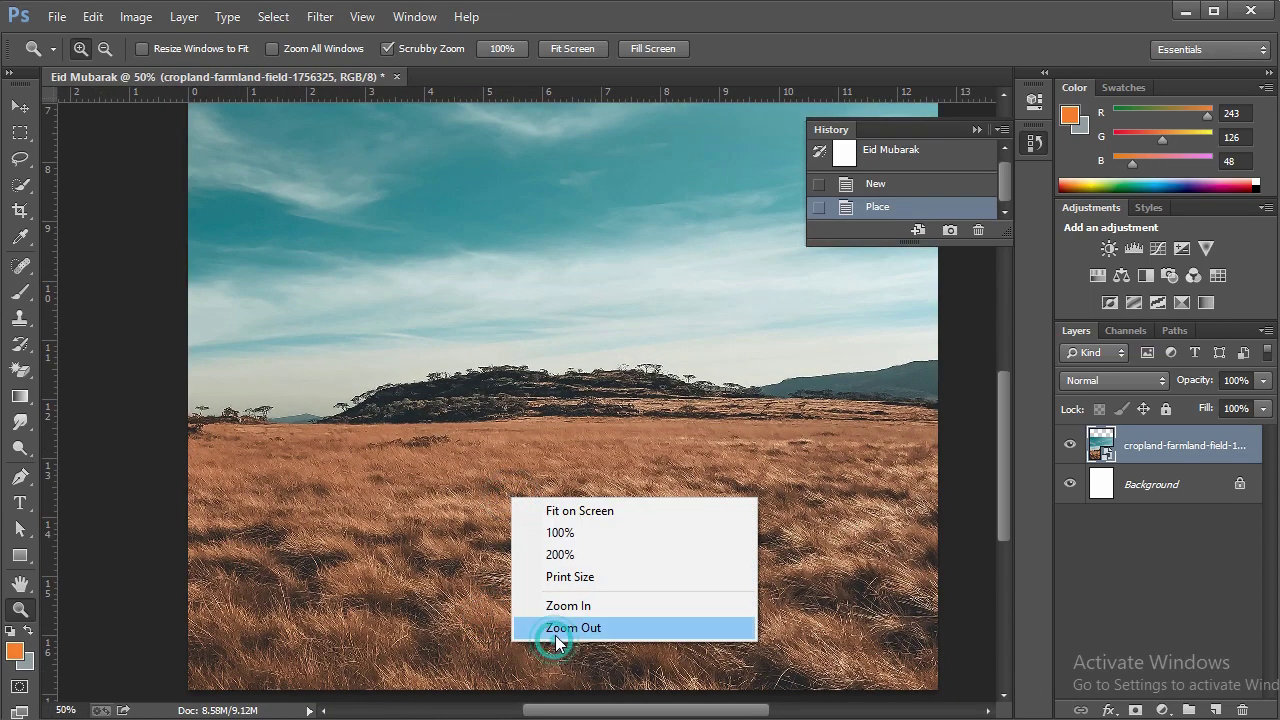
click(555, 622)
right_click(540, 535)
click(565, 688)
key(alt+Tab)
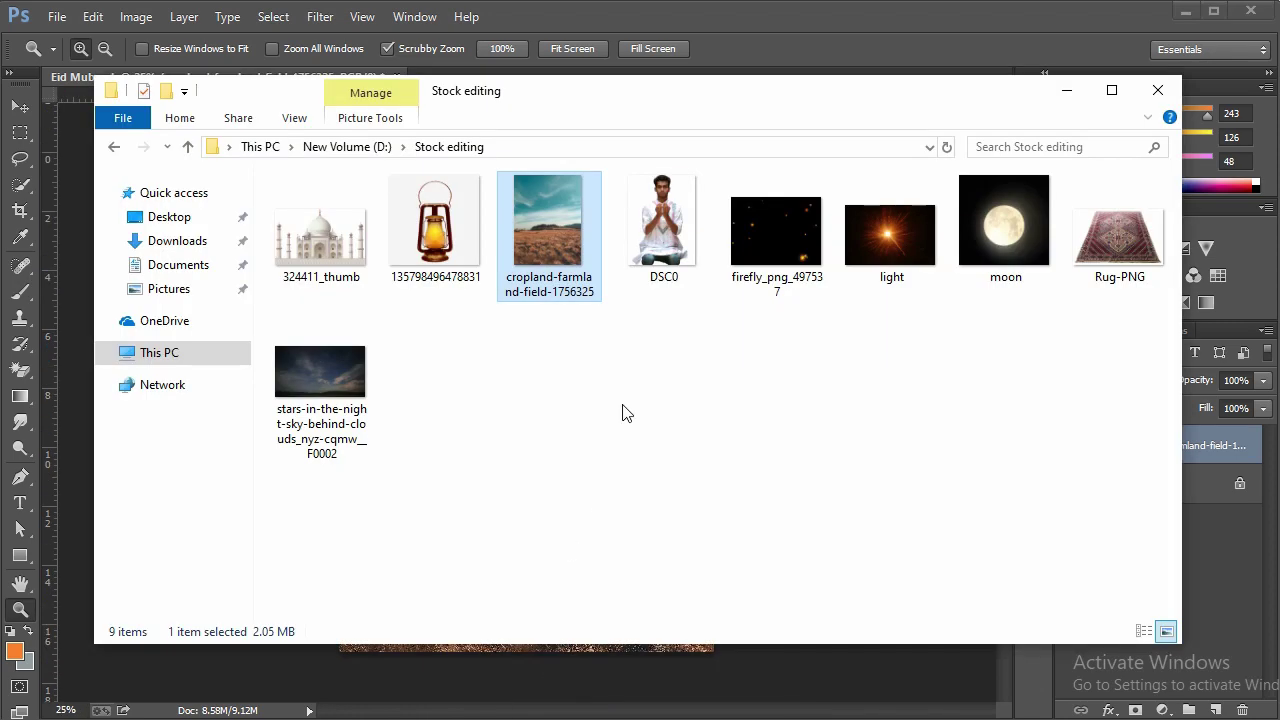
Place the stars-in-the-night-sky photo, scaled to cover the poster top down to the horizon
mouse_move(320, 375)
mouse_down()
mouse_move(259, 693)
mouse_move(597, 441)
mouse_move(584, 268)
mouse_up()
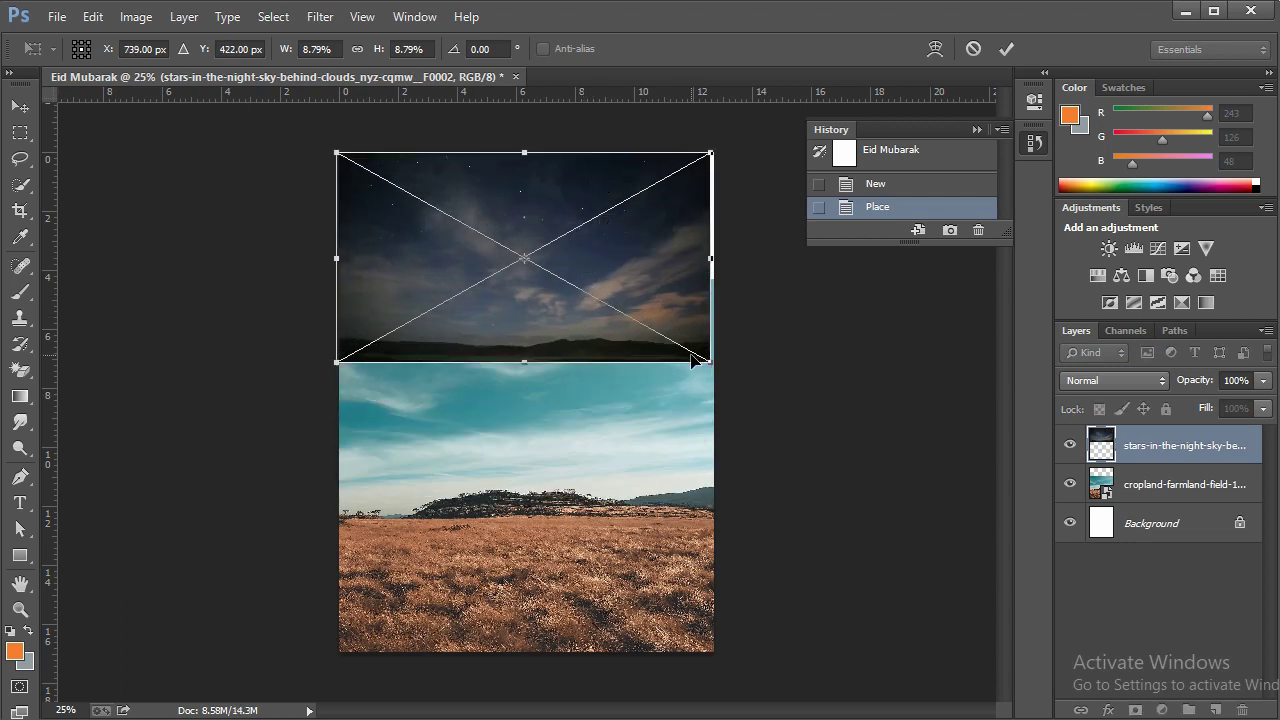
drag(711, 361, 849, 440)
drag(590, 363, 521, 360)
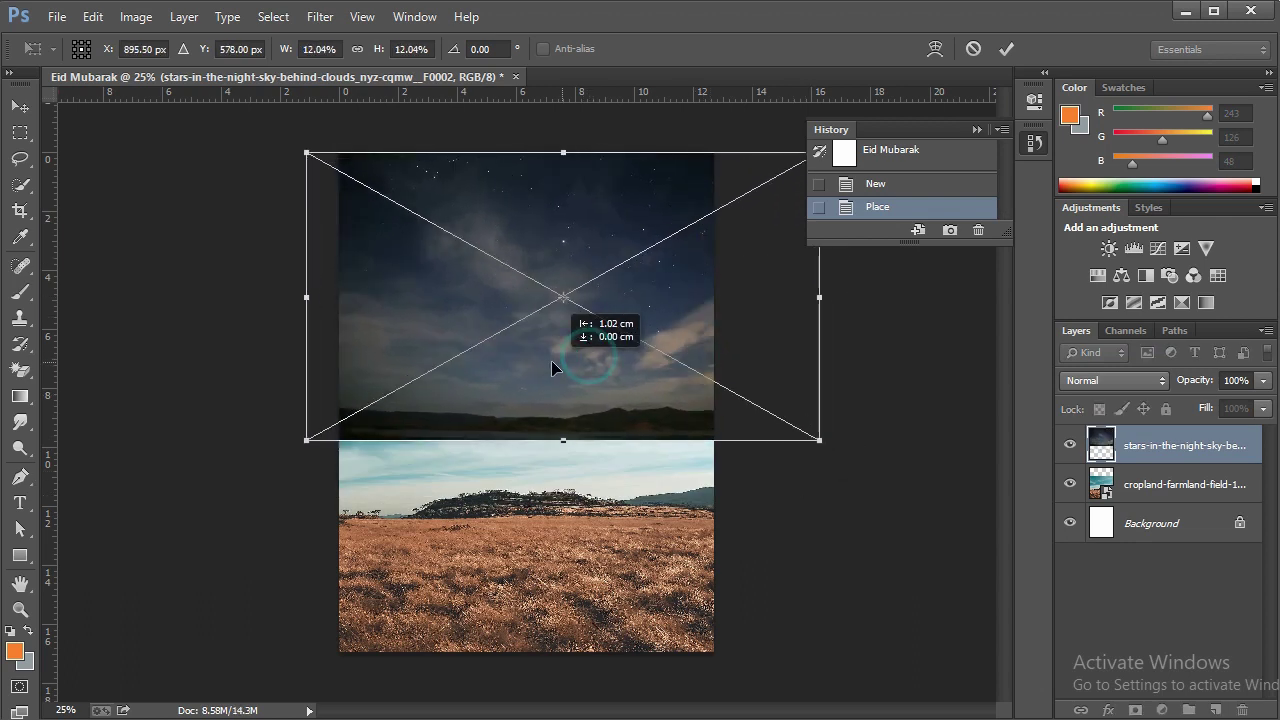
drag(522, 455, 543, 508)
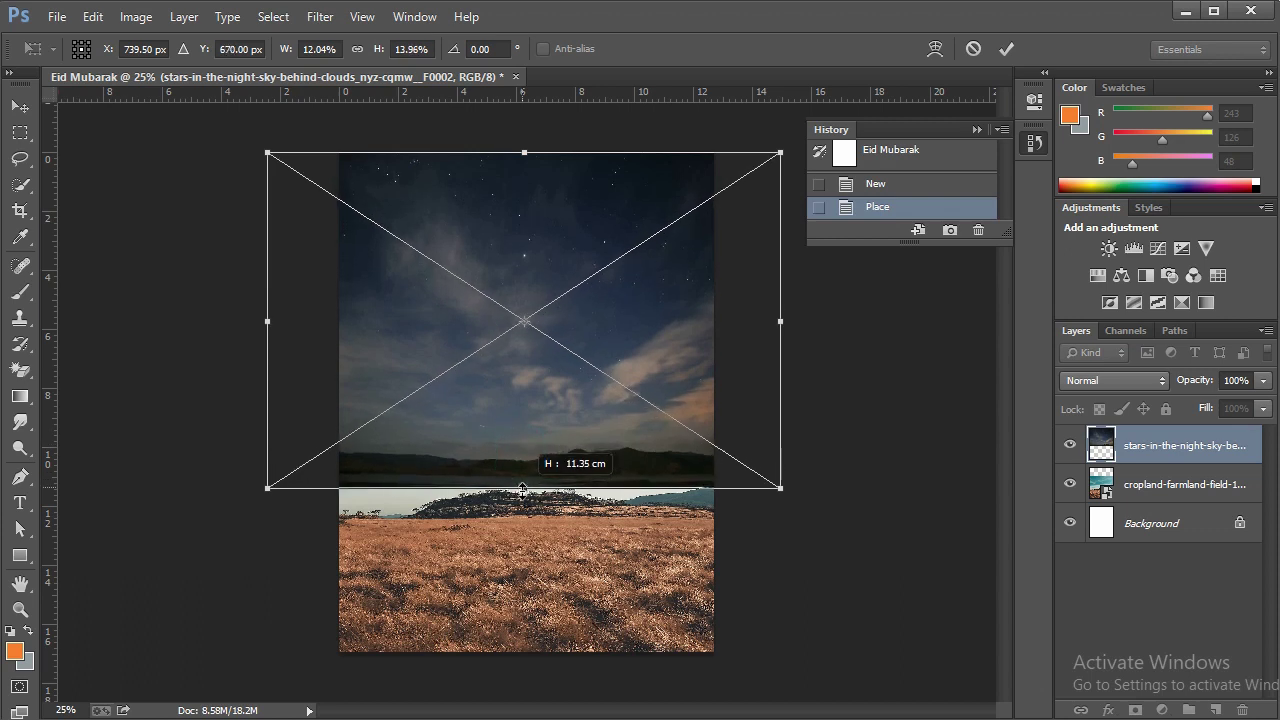
mouse_move(766, 510)
mouse_down()
mouse_move(771, 486)
mouse_move(634, 471)
mouse_up()
drag(509, 168, 511, 144)
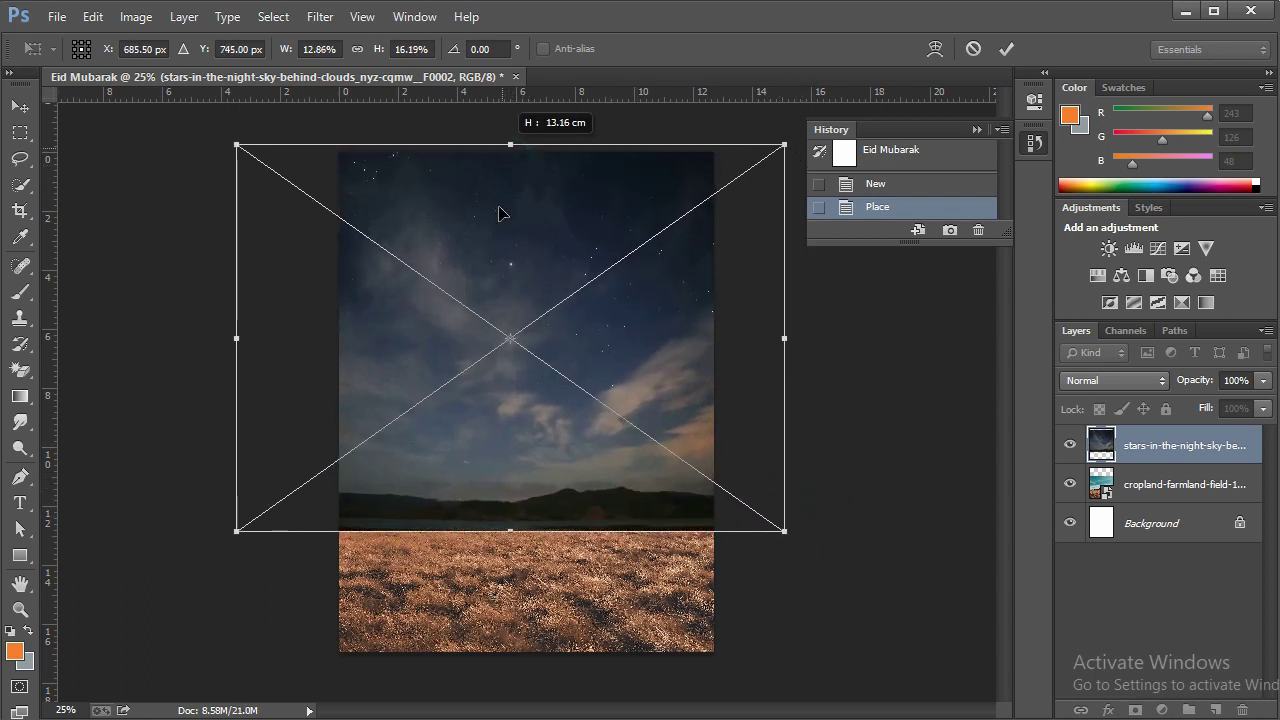
drag(846, 394, 846, 391)
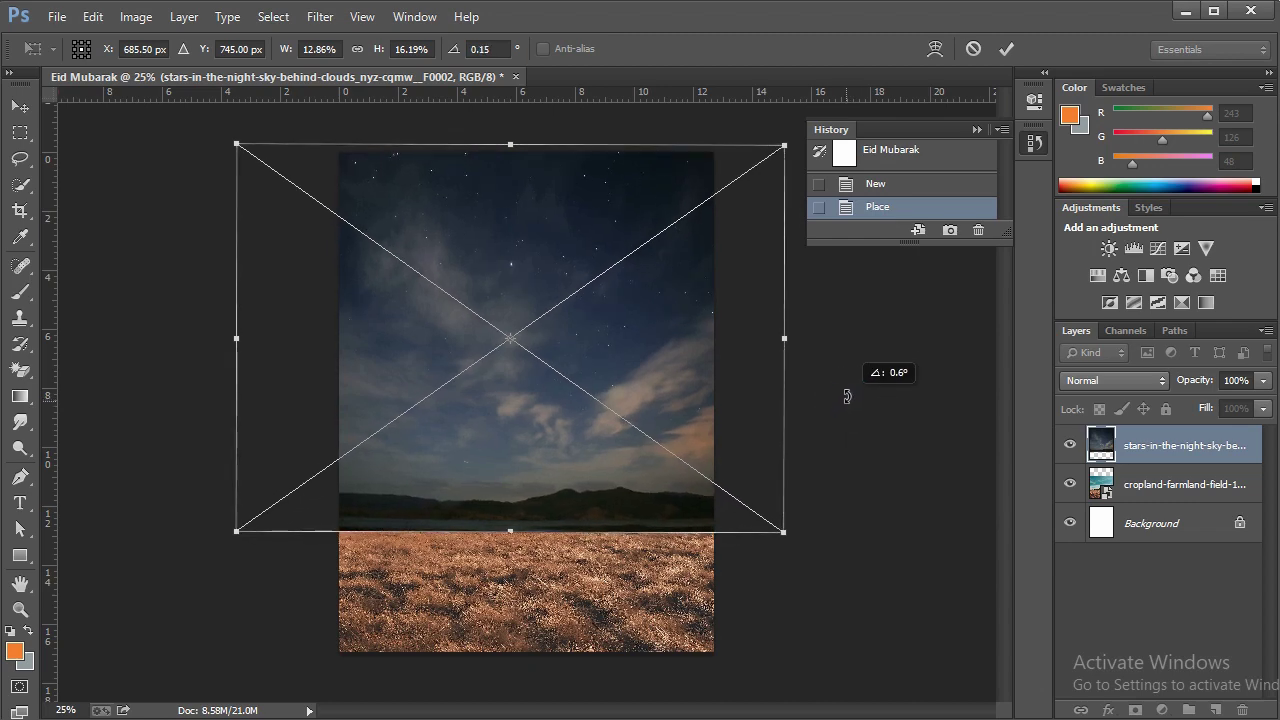
click(1006, 48)
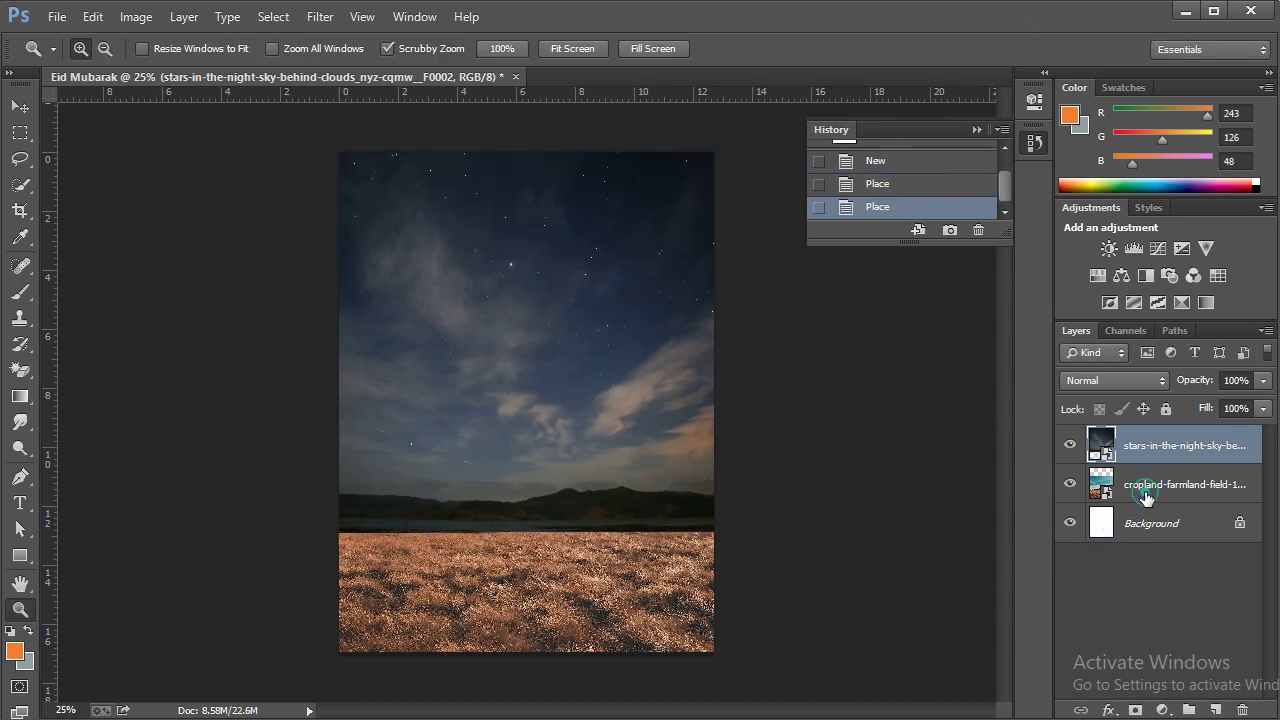
Rasterize both the cropland and night-sky photo layers
ctrl+click(1145, 486)
right_click(1150, 480)
click(957, 296)
Stack the cropland layer above the night sky and give it a blank layer mask
click(1148, 458)
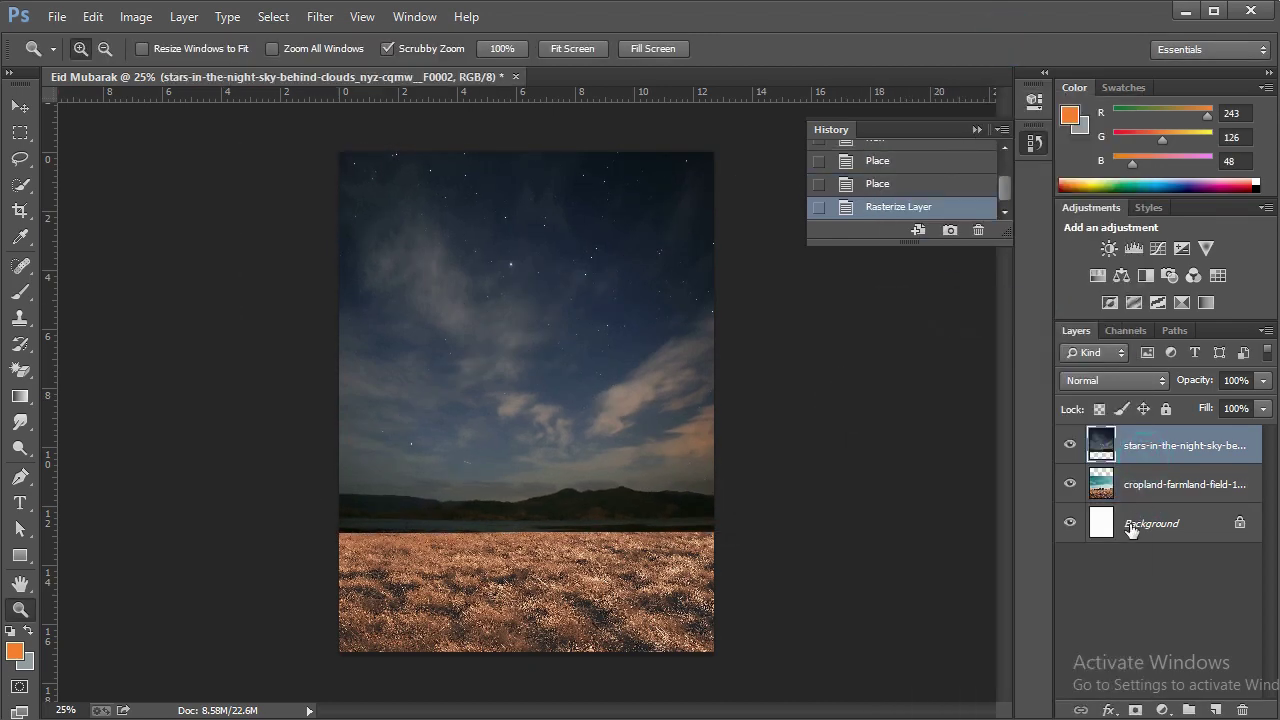
click(1071, 484)
click(1071, 484)
click(1120, 492)
click(1120, 452)
drag(1120, 452, 1120, 500)
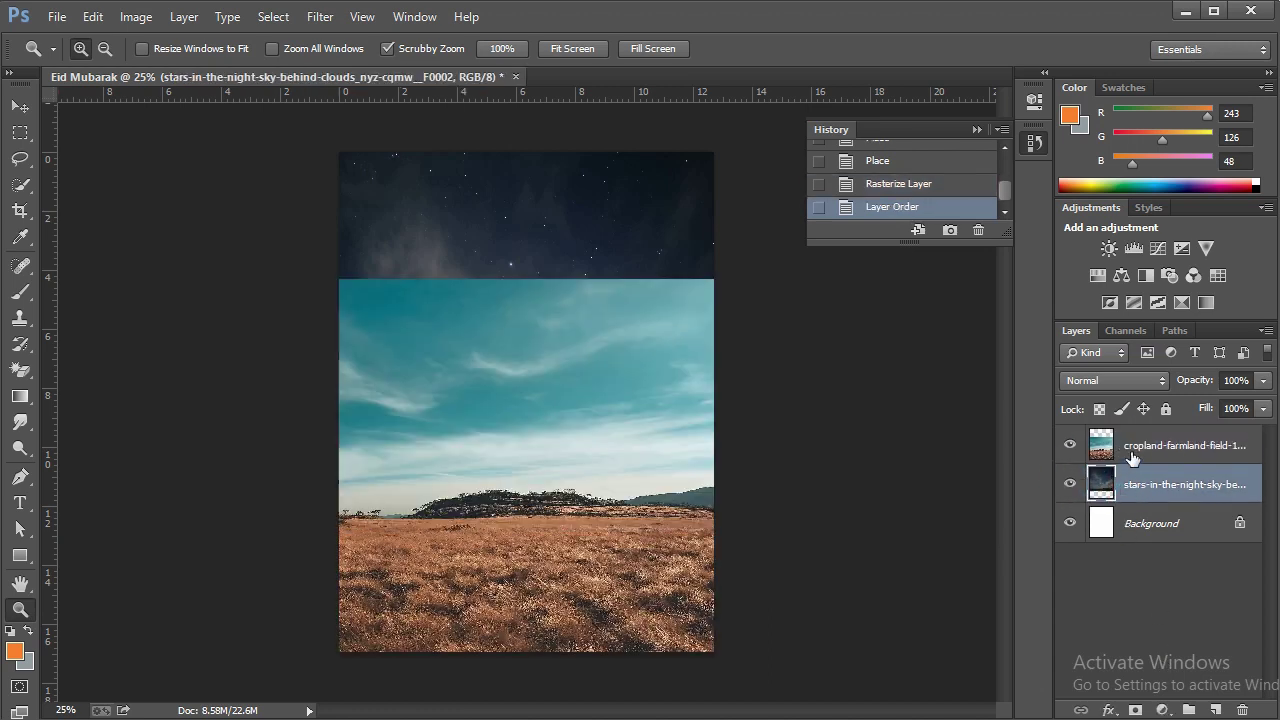
click(1150, 445)
click(1135, 710)
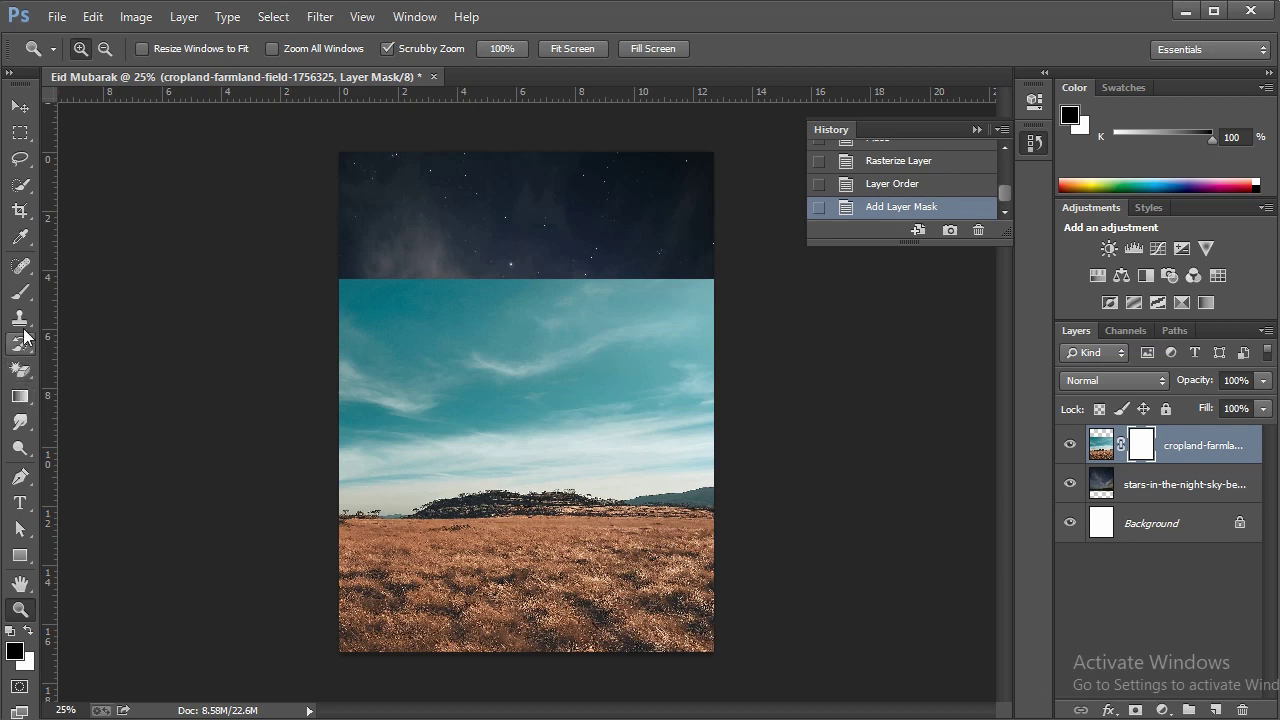
Draw a gradient on the cropland mask to fade the field's top into the stars
click(21, 398)
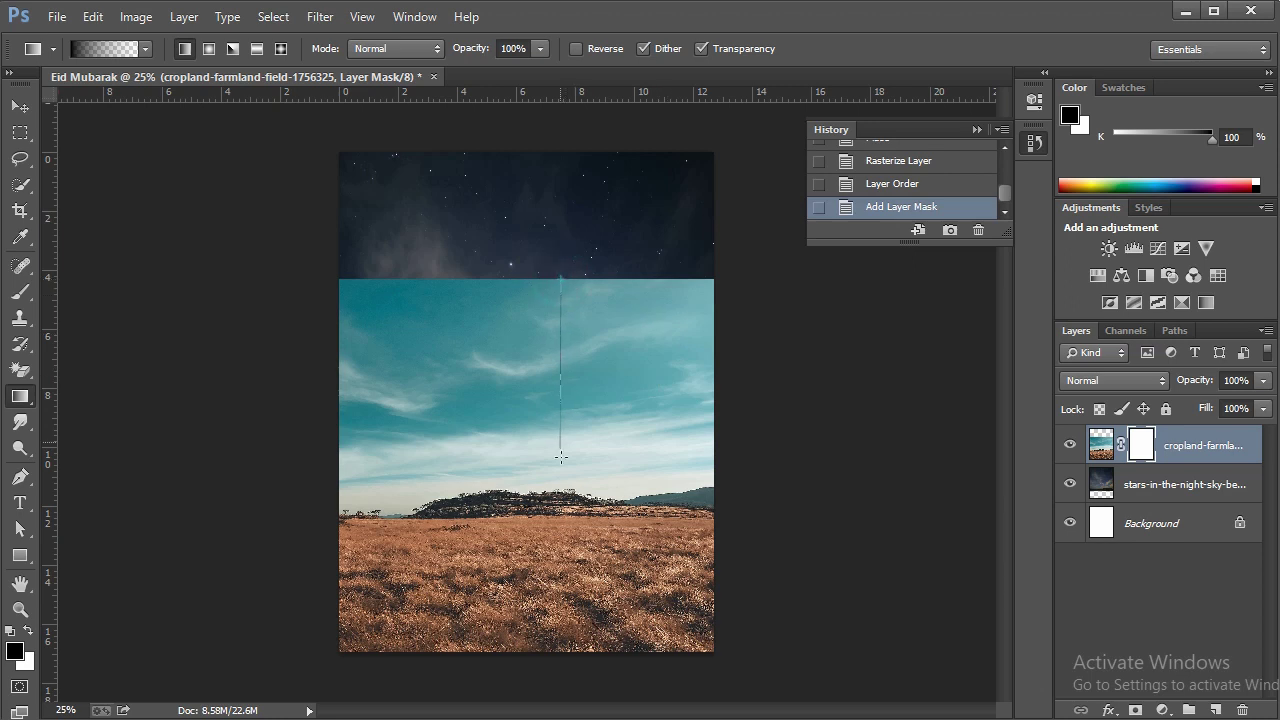
drag(561, 457, 561, 457)
drag(563, 297, 557, 485)
drag(560, 329, 556, 460)
drag(557, 414, 556, 508)
mouse_move(553, 432)
mouse_down()
mouse_move(569, 525)
mouse_move(562, 498)
mouse_up()
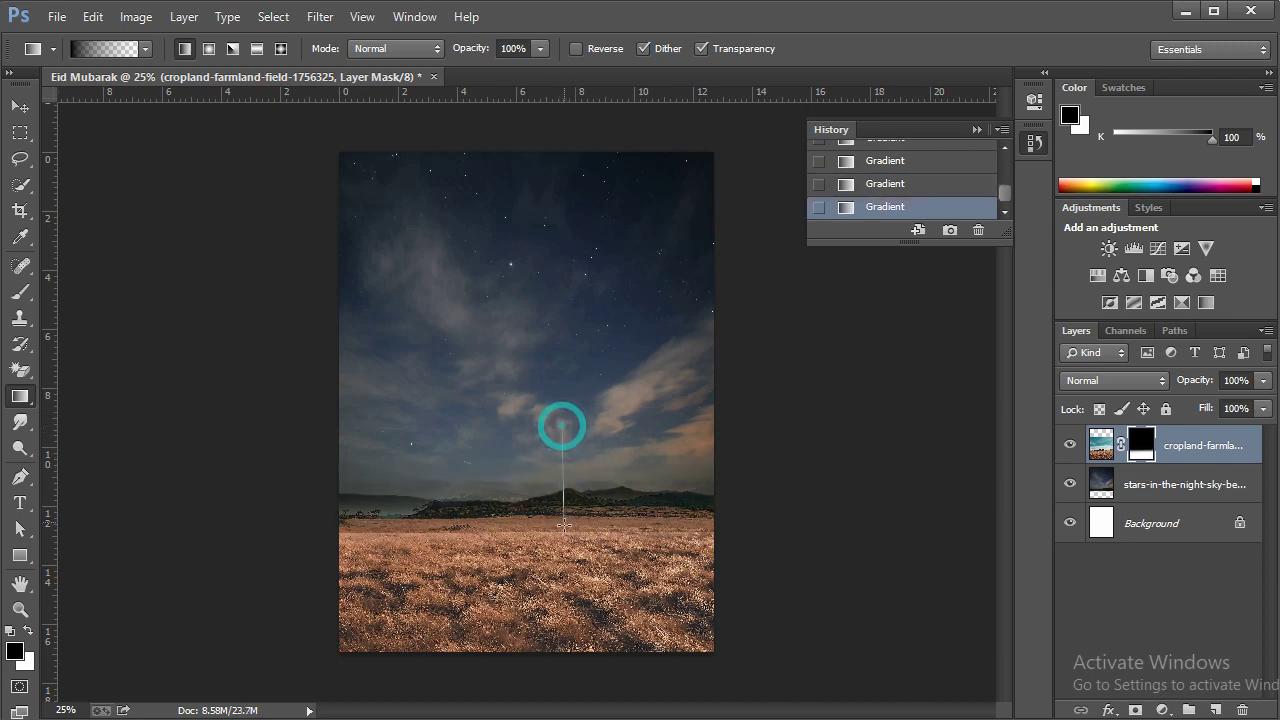
Paint white on the mask to restore the golden field
click(20, 292)
drag(340, 545, 557, 557)
key(ctrl+z)
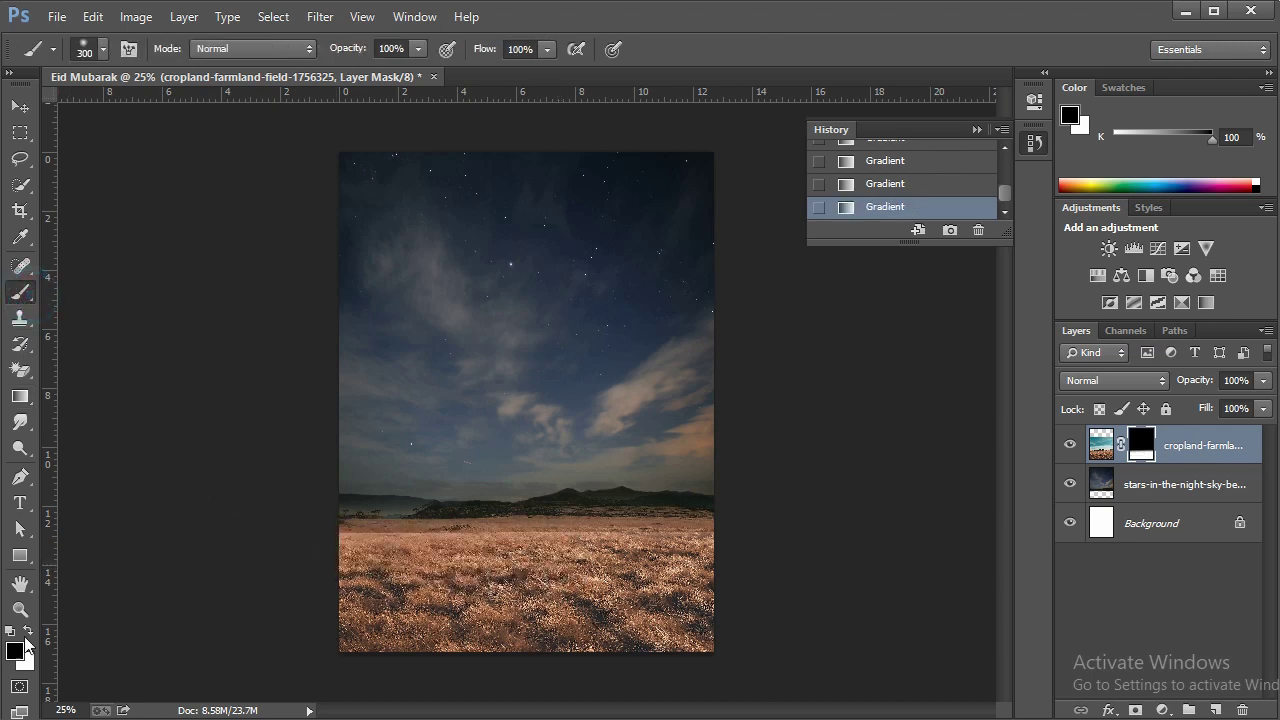
click(28, 631)
drag(714, 551, 340, 530)
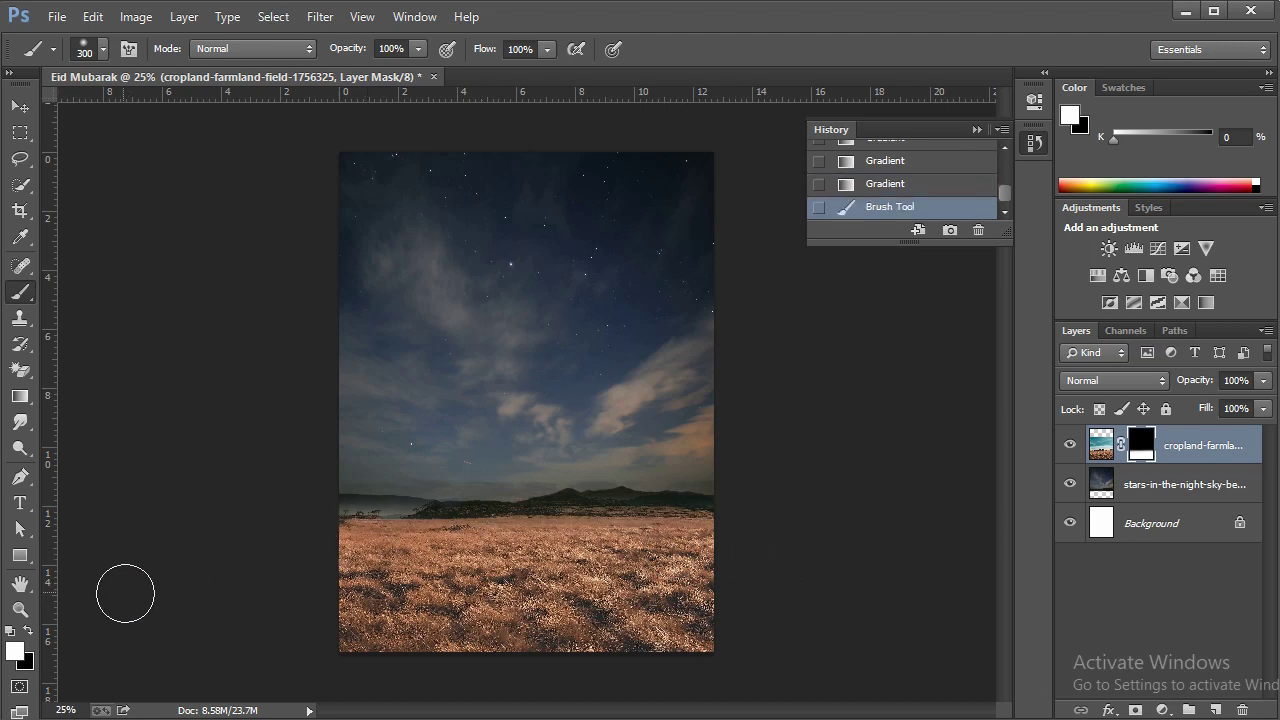
Zoom back out, collapse History, and drag the 324411_thumb Taj Mahal image into the poster
click(20, 609)
click(566, 406)
right_click(566, 406)
click(628, 537)
click(1033, 143)
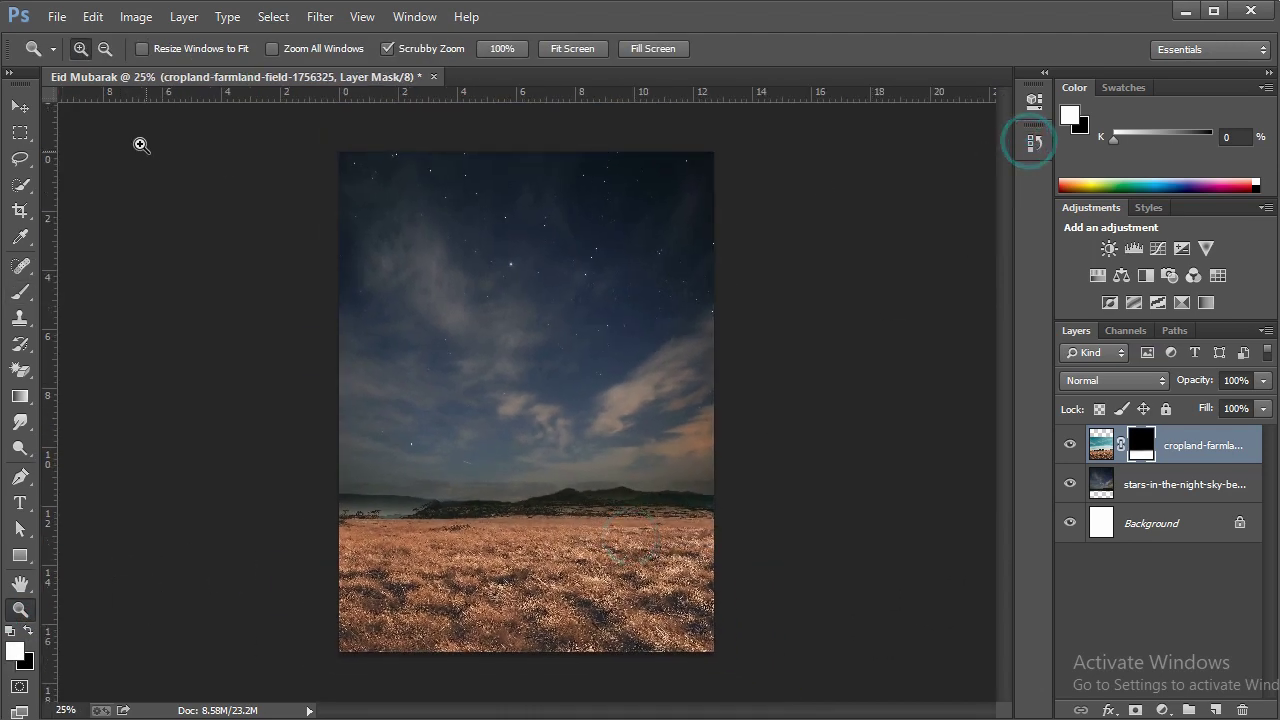
key(alt+Tab)
drag(320, 235, 78, 480)
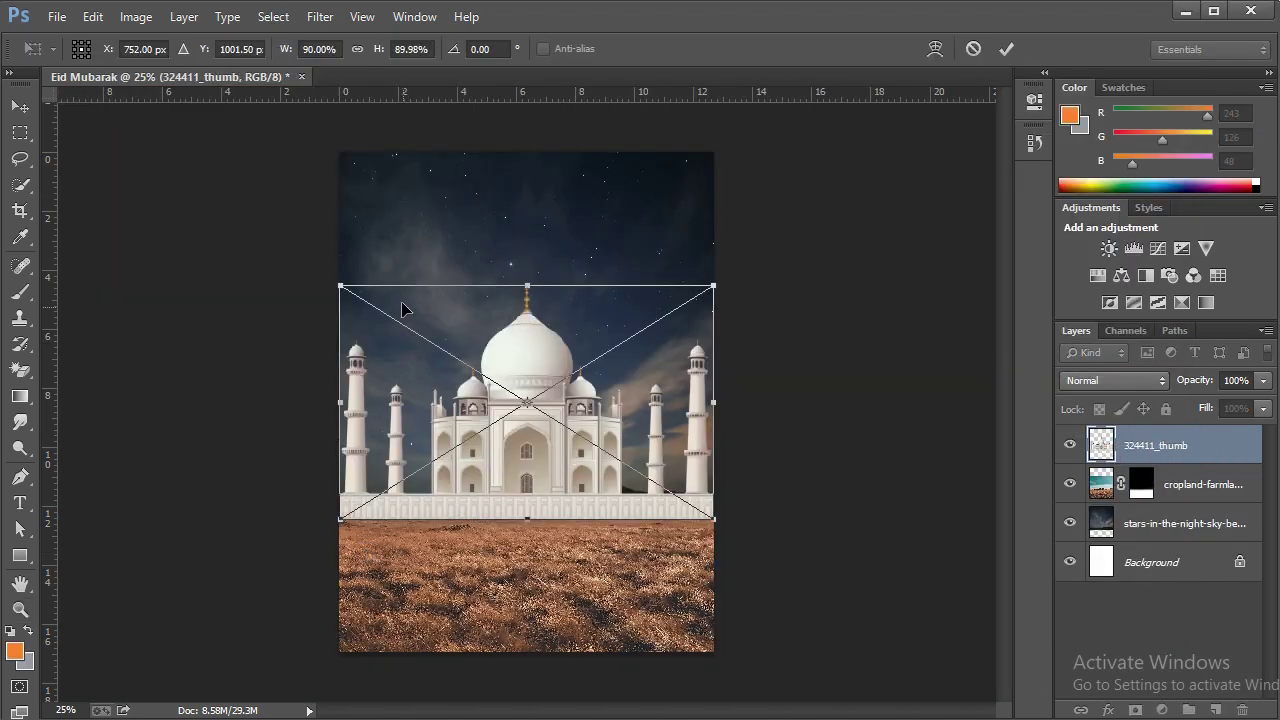
Scale the Taj Mahal image to about 43% and set it on the left along the horizon
drag(341, 287, 537, 409)
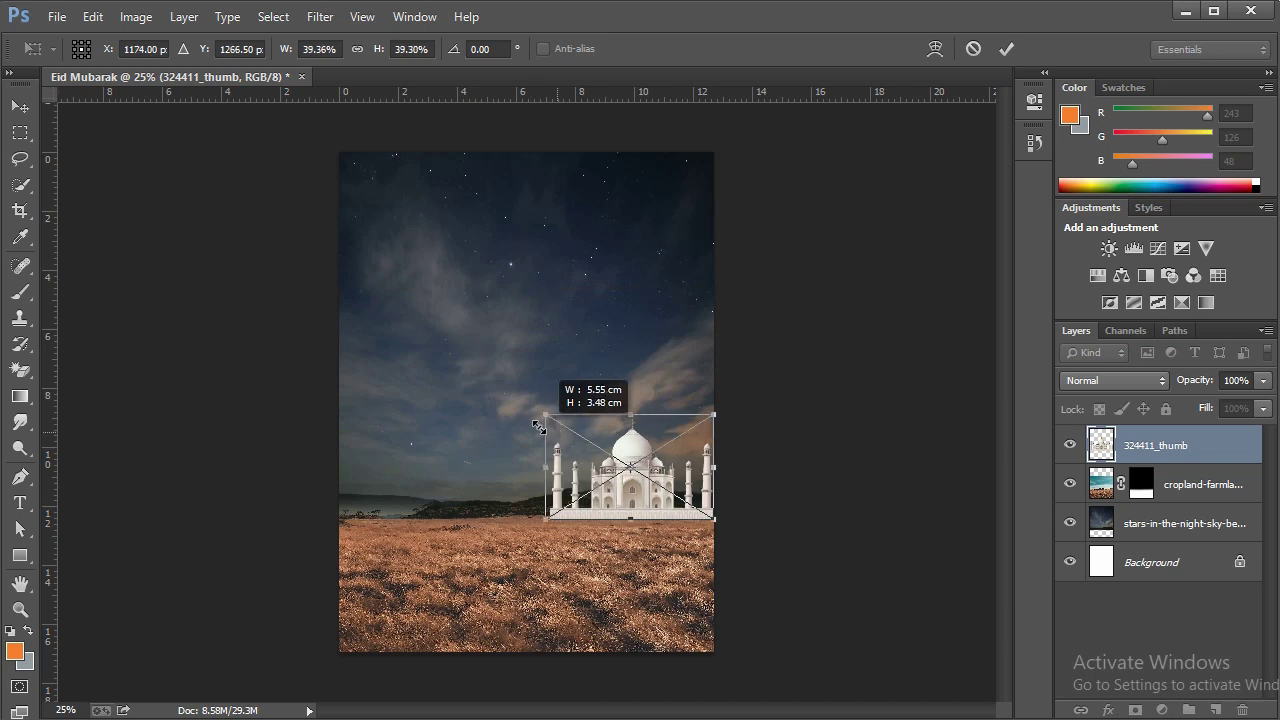
drag(592, 464, 396, 468)
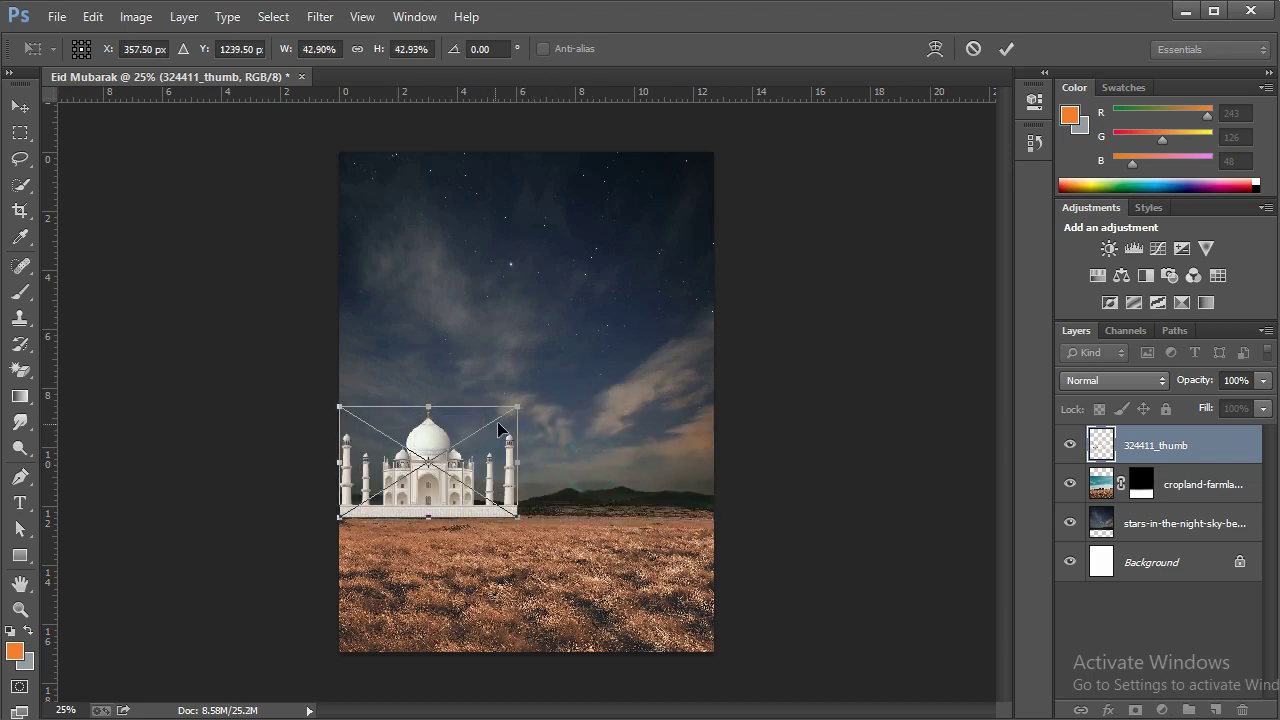
drag(527, 401, 536, 395)
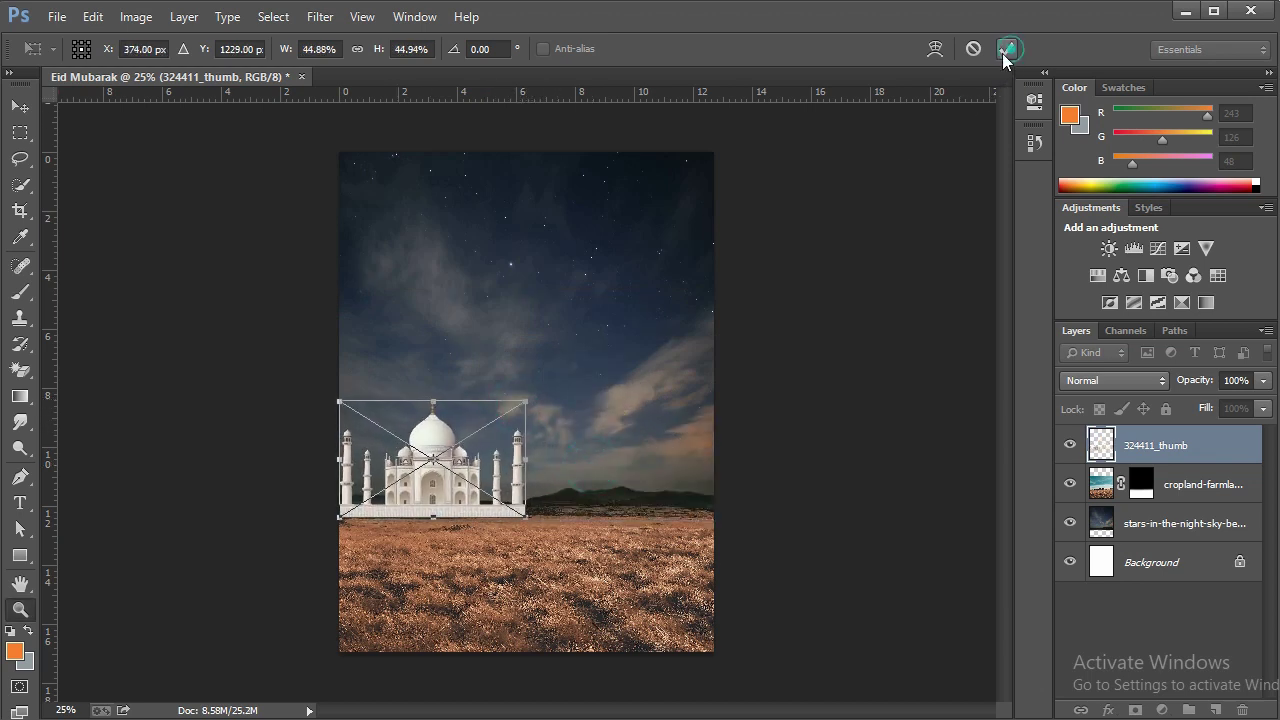
click(1006, 49)
Alt-drag a duplicate mosque to the right and select both mosque layers
click(20, 106)
mouse_move(404, 483)
mouse_down()
mouse_move(652, 505)
mouse_move(601, 486)
mouse_up()
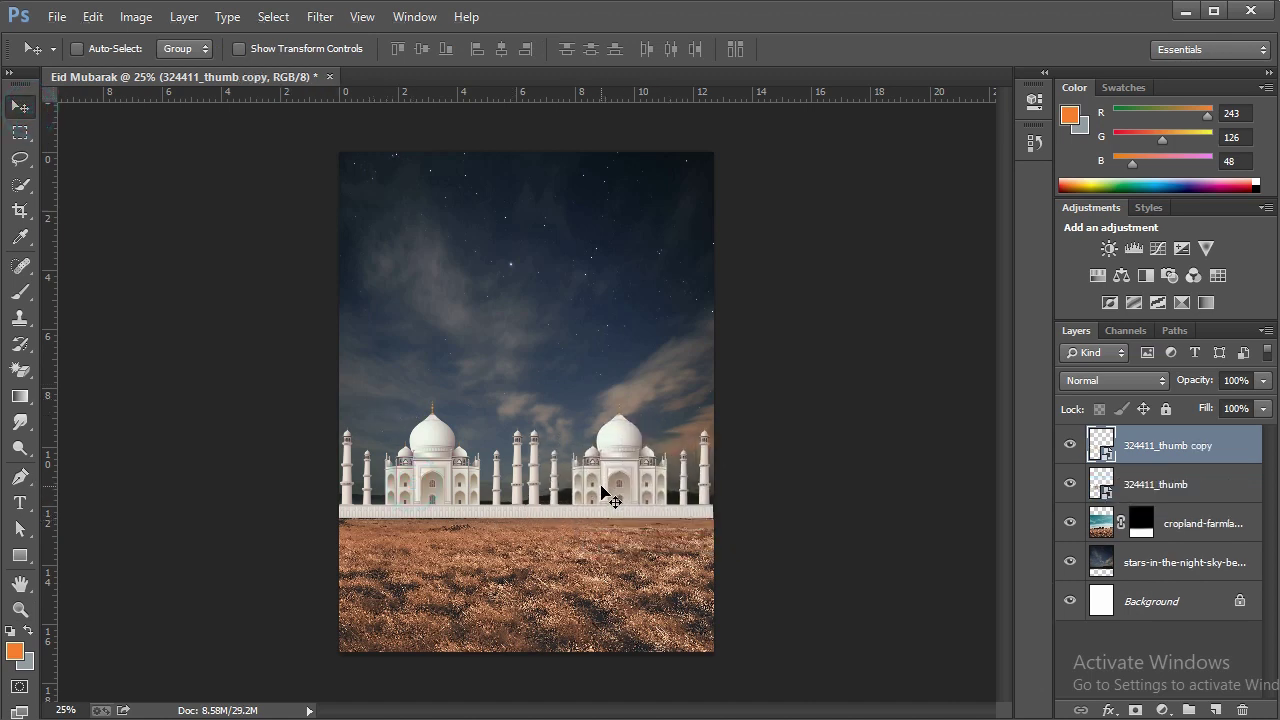
shift+click(1137, 490)
right_click(1150, 482)
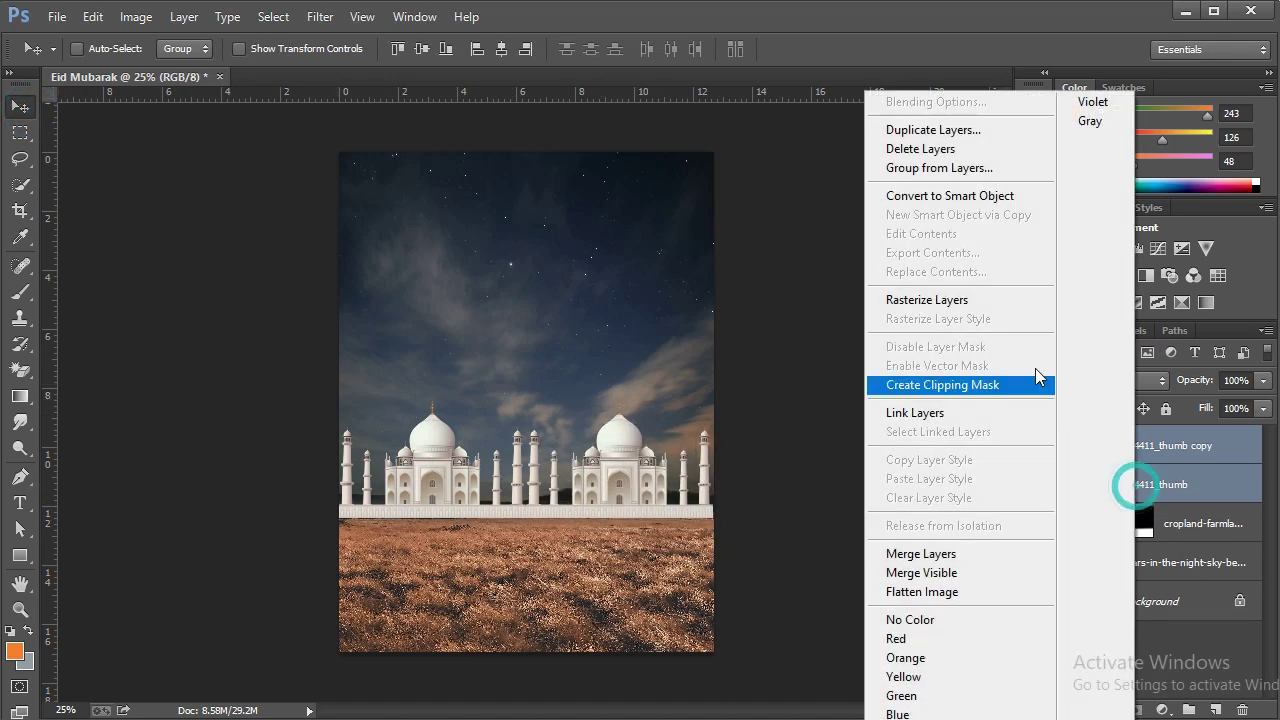
Rasterize and merge the two mosque layers, nudge them slightly lower, and add a layer mask
click(962, 292)
right_click(1150, 470)
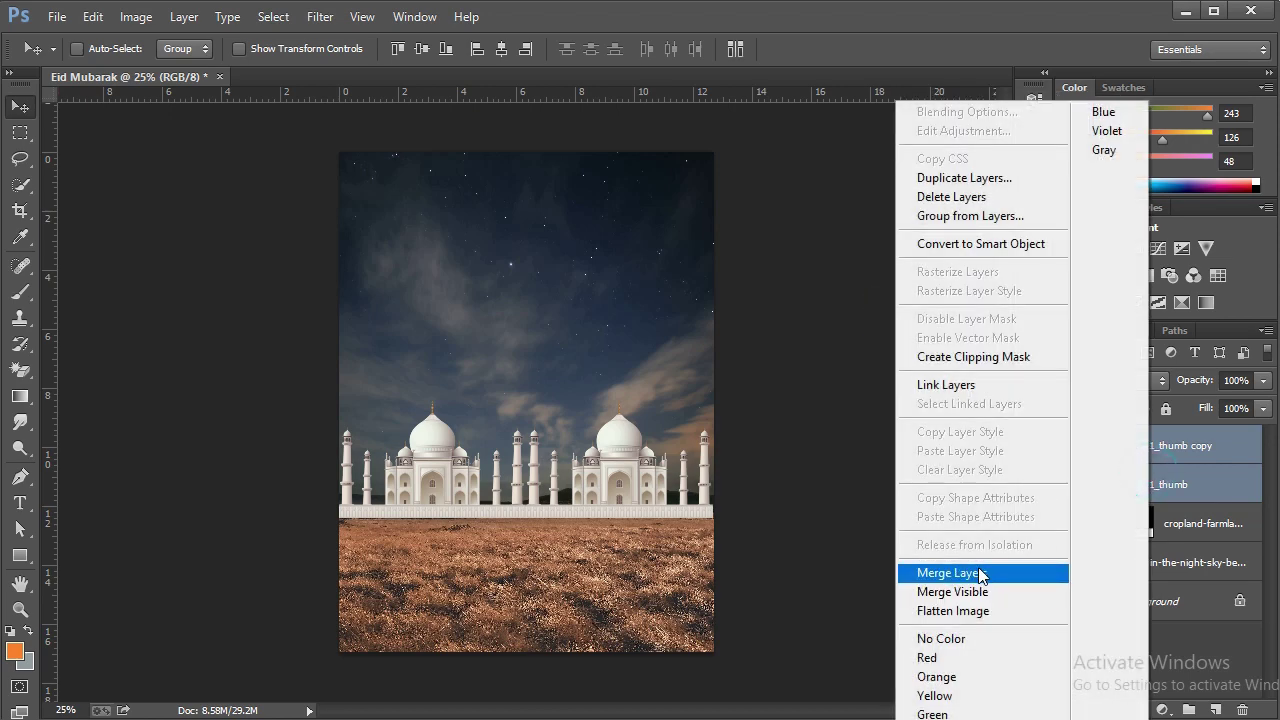
click(996, 572)
key(ctrl+t)
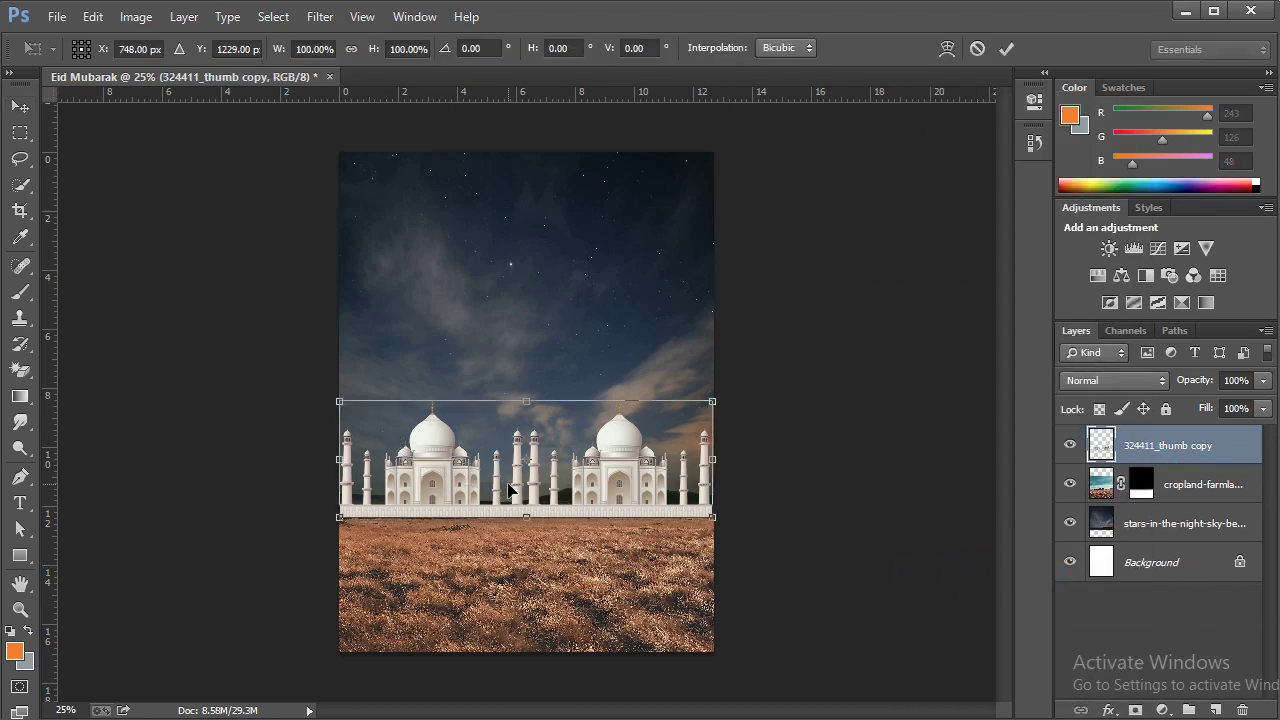
drag(506, 489, 510, 490)
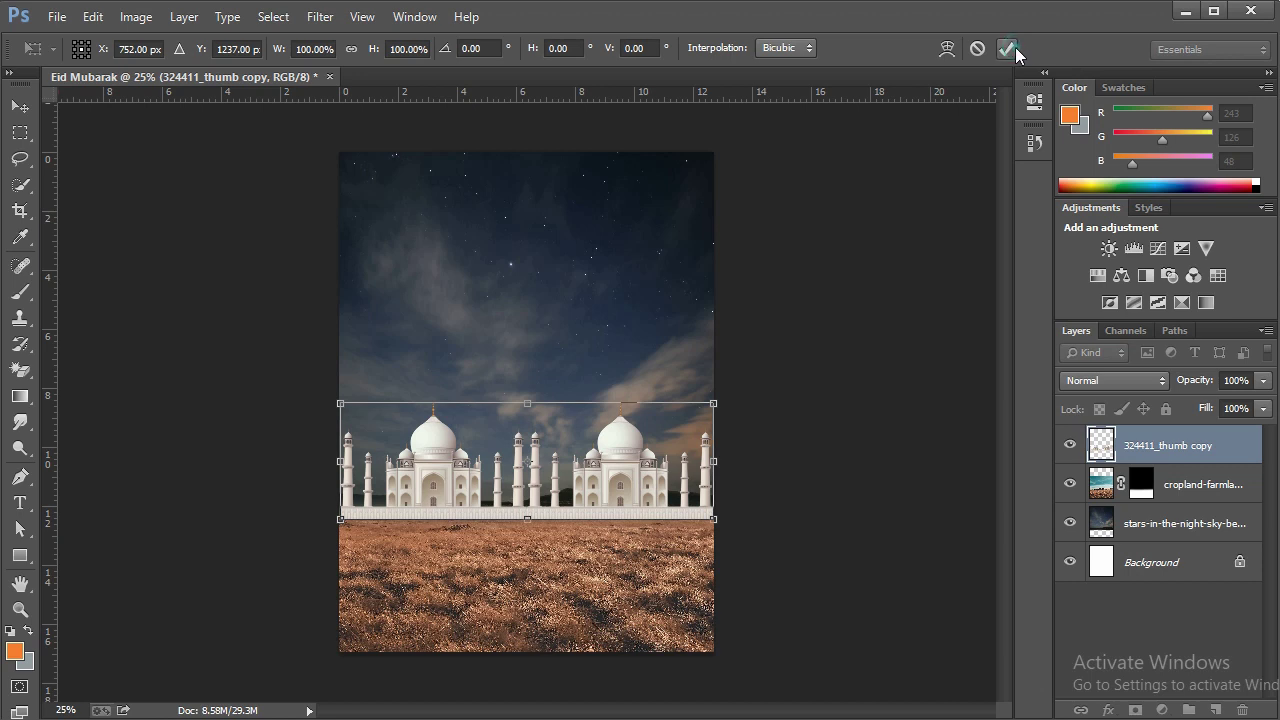
click(1006, 48)
click(1135, 710)
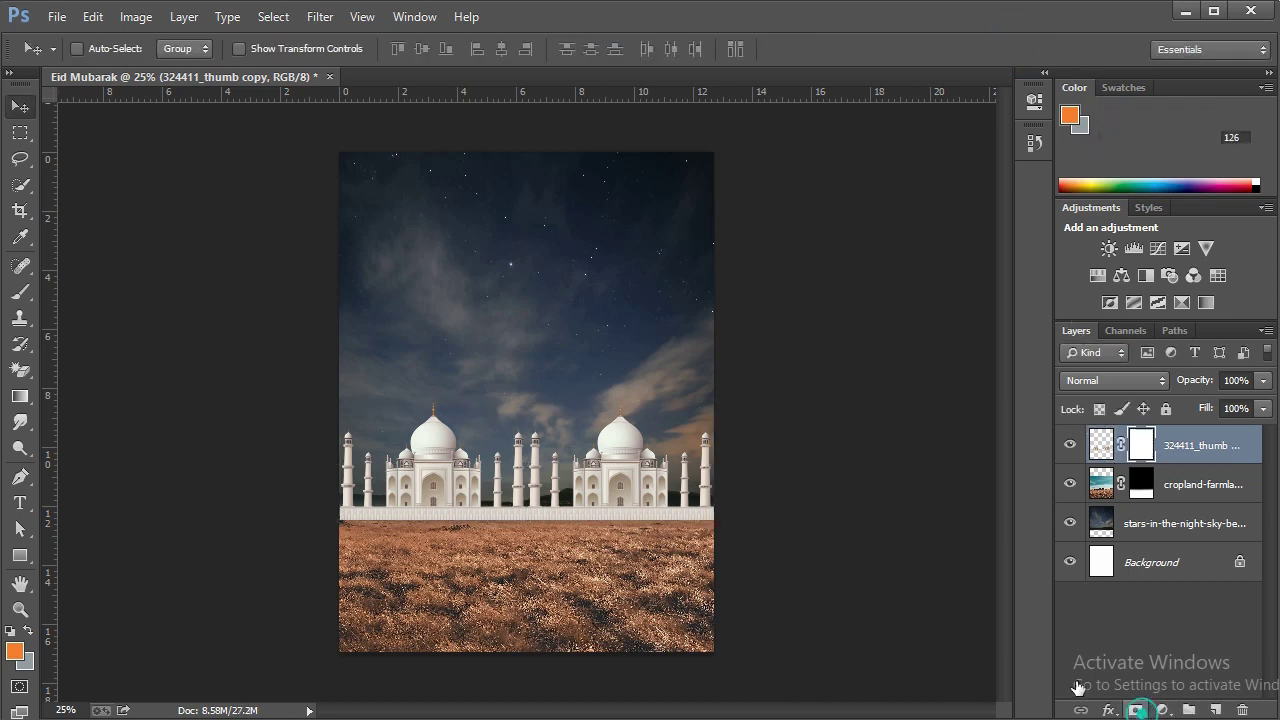
Draw a black gradient on the mosque mask to fade the pale wall strip into the field
click(20, 396)
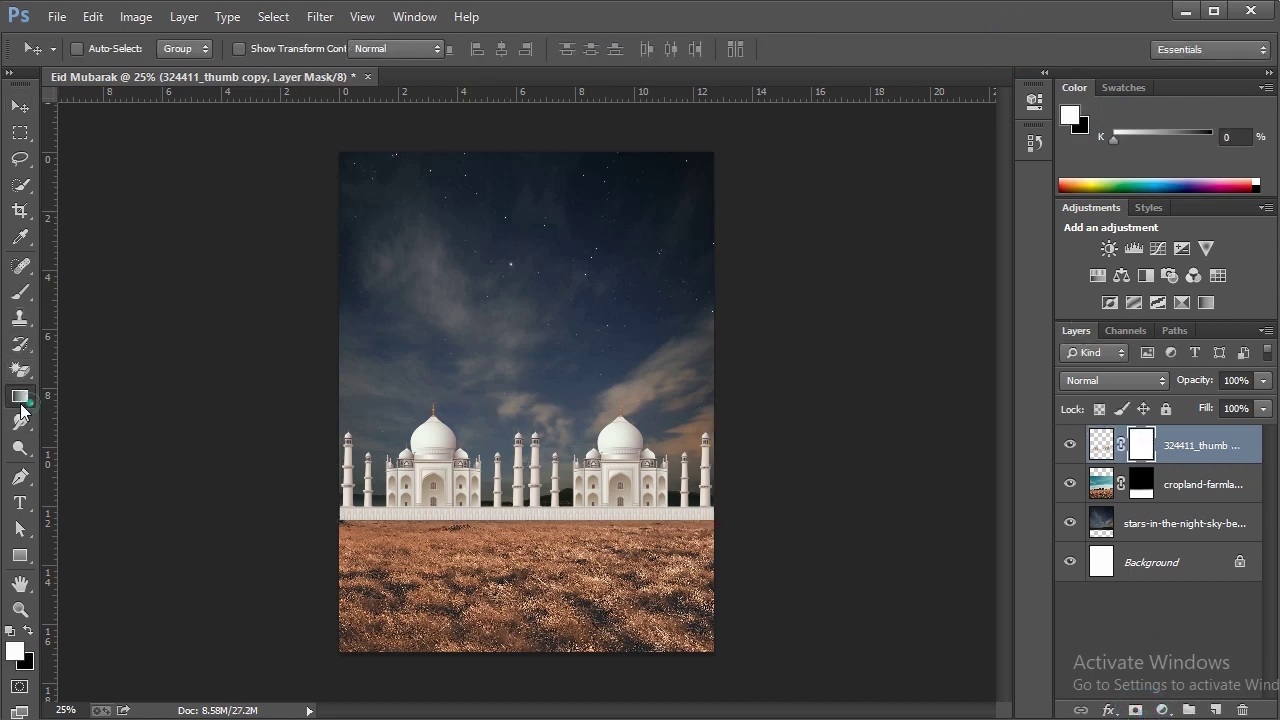
click(27, 629)
drag(547, 457, 547, 457)
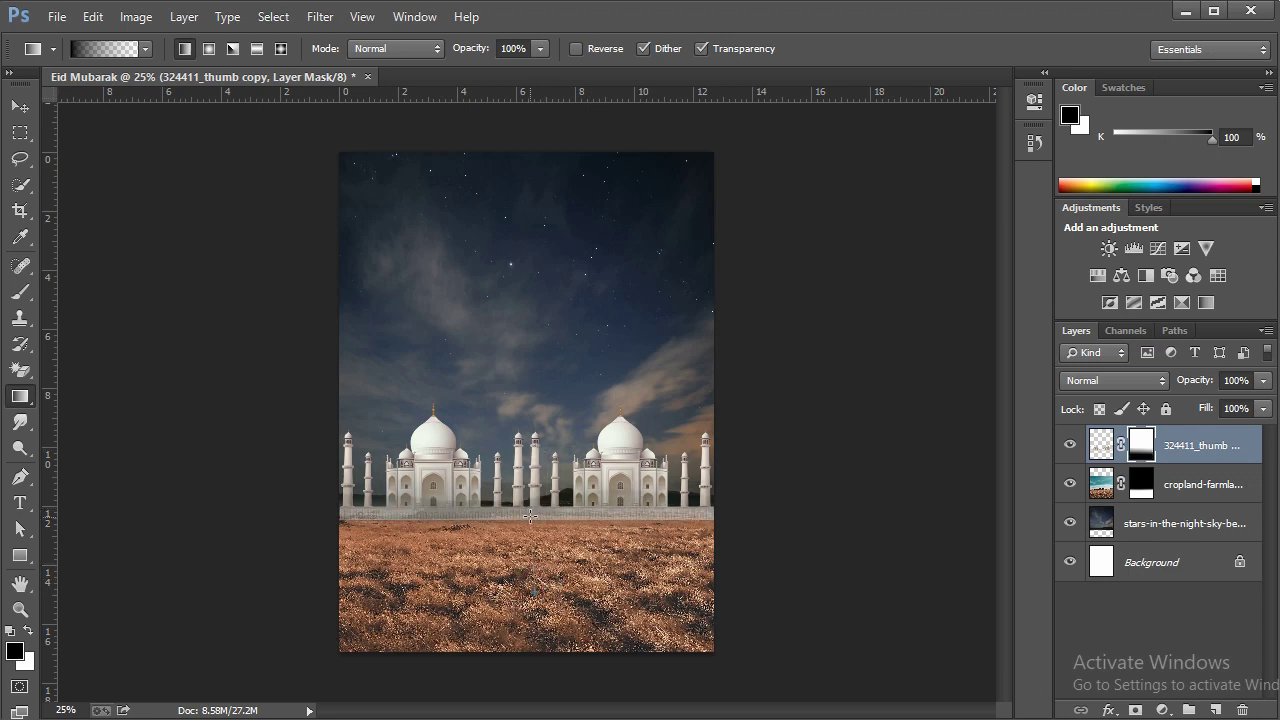
drag(529, 514, 529, 531)
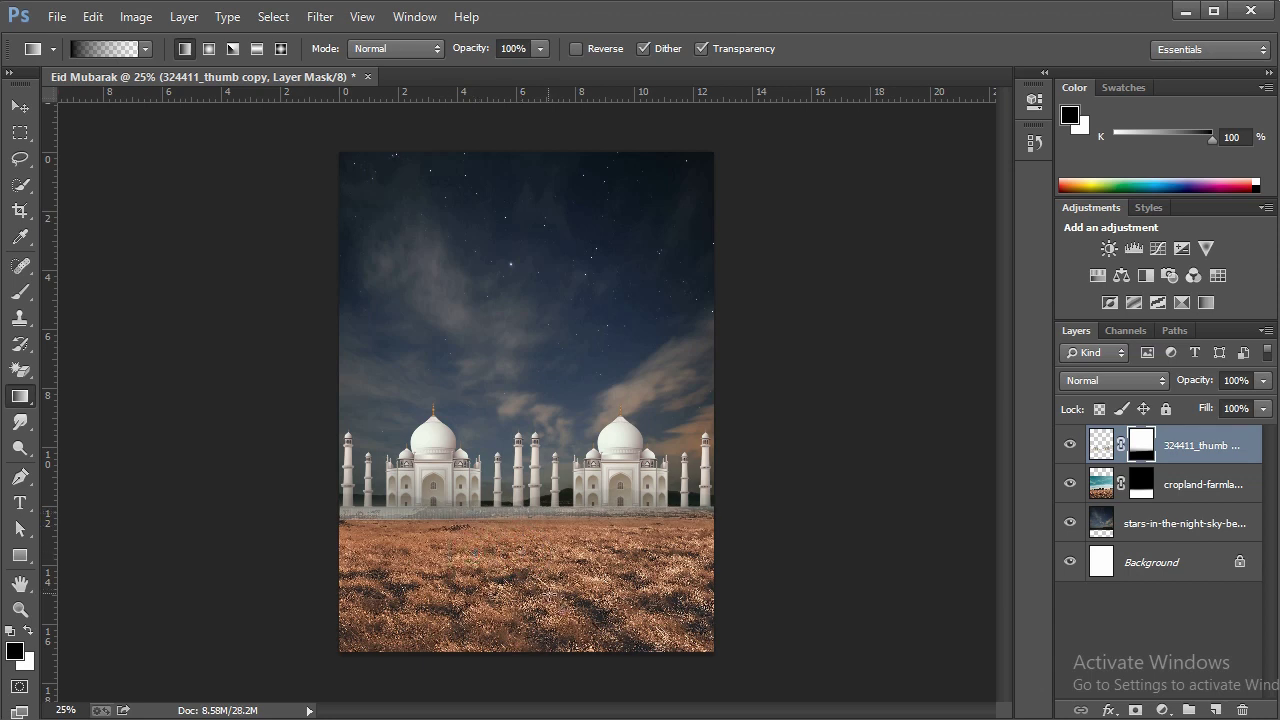
Touch up the mosque mask across the field with a soft black brush
click(20, 292)
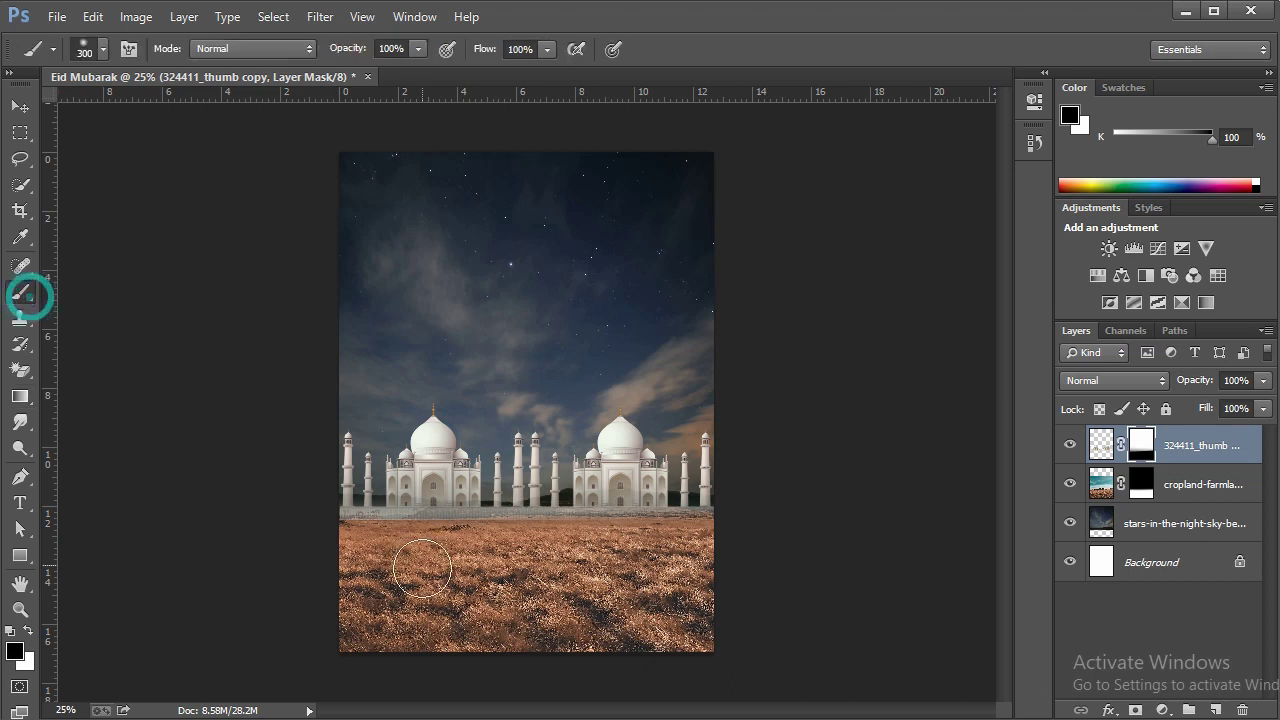
click(28, 632)
click(477, 560)
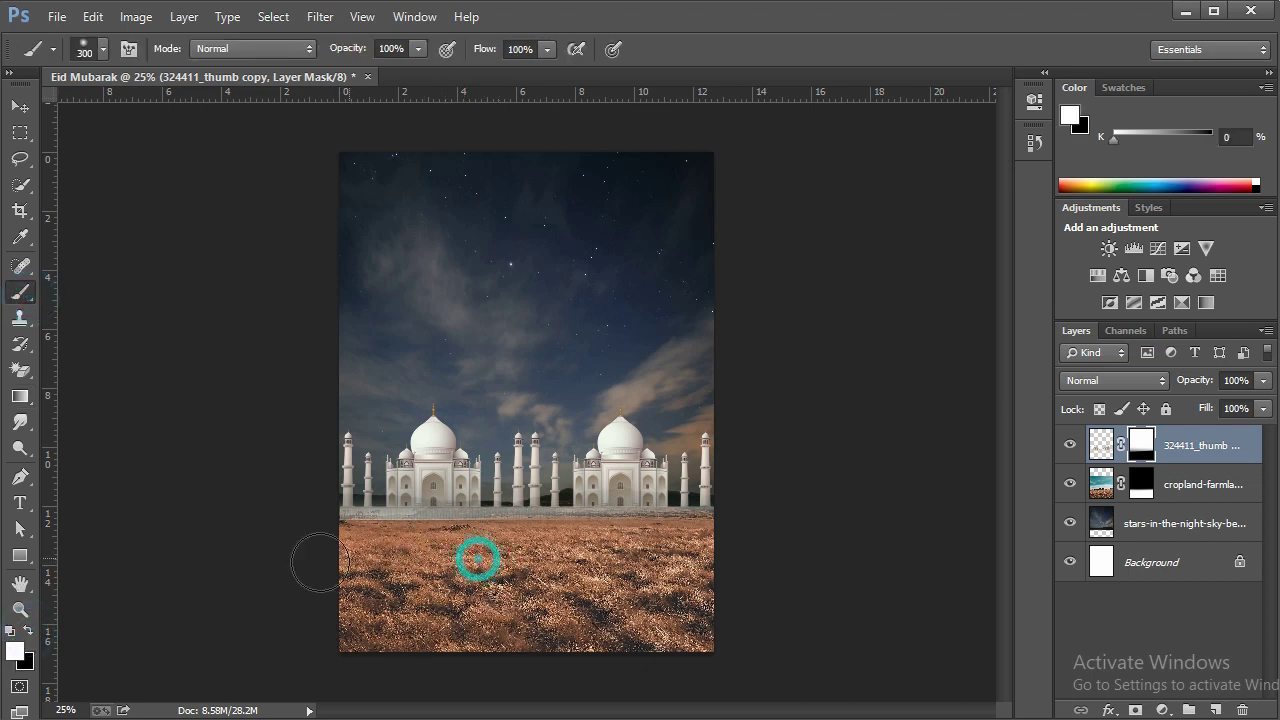
click(28, 632)
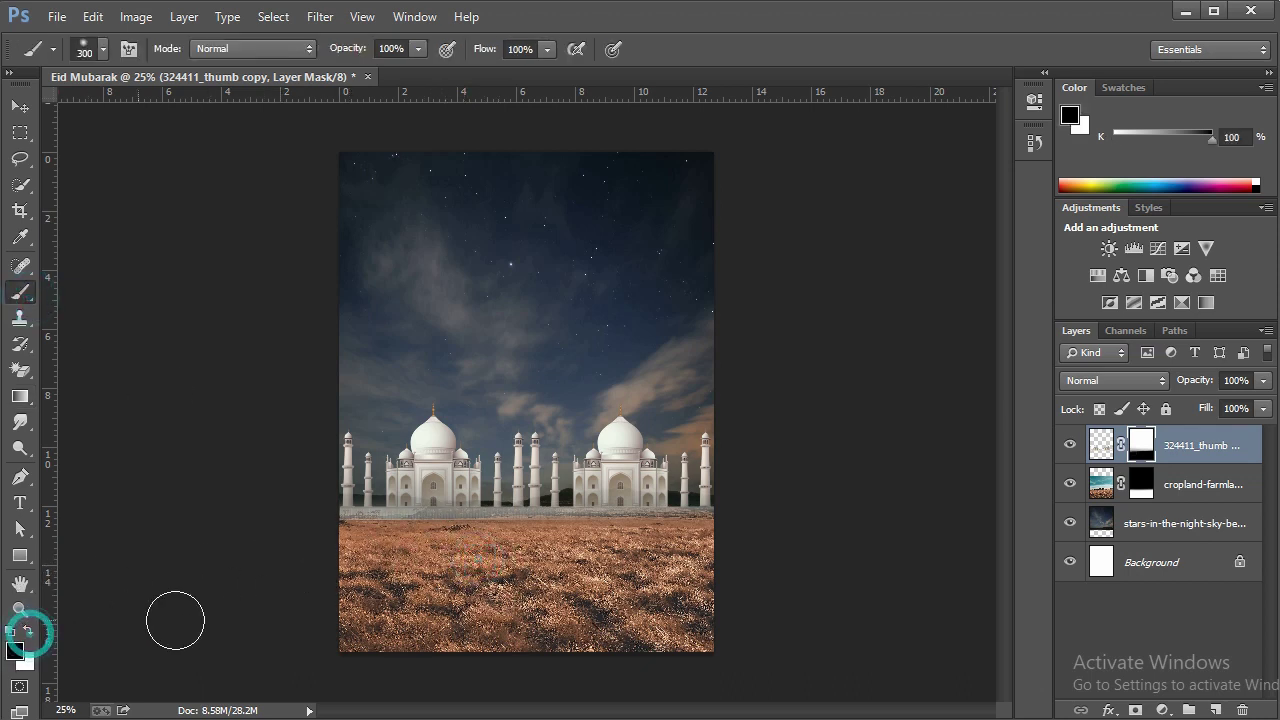
drag(304, 568, 665, 580)
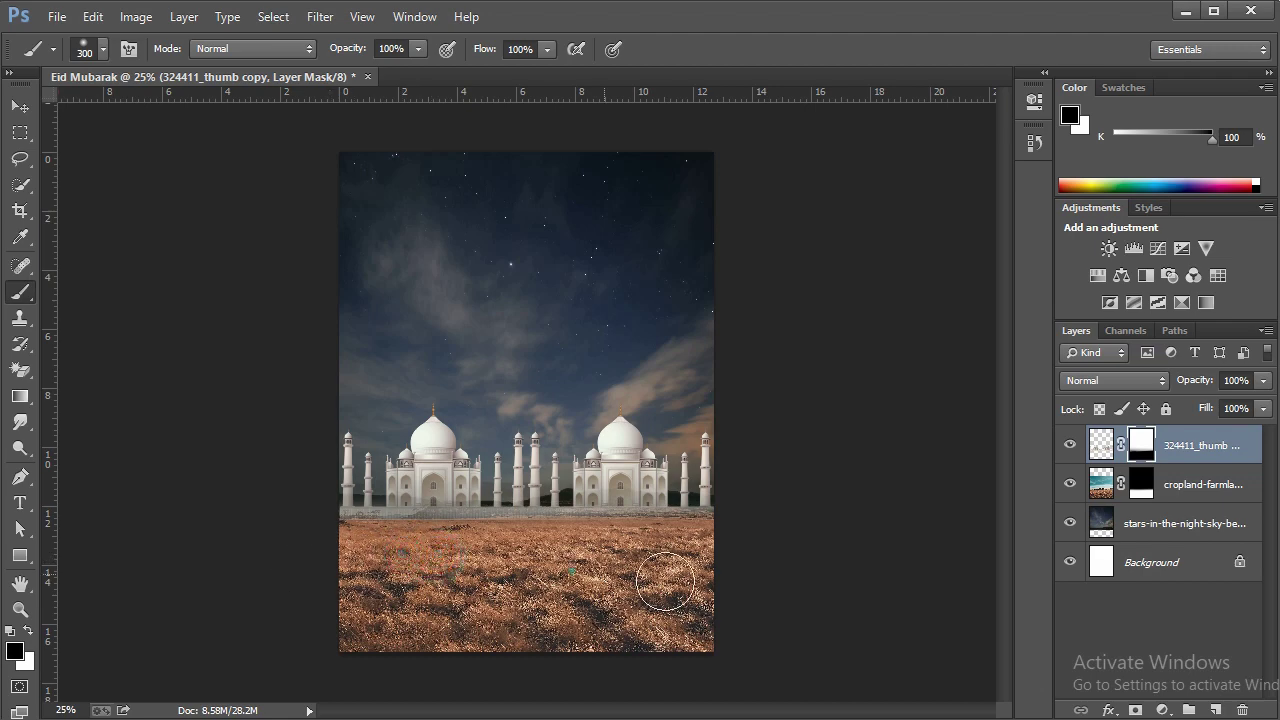
click(20, 608)
click(600, 466)
right_click(596, 366)
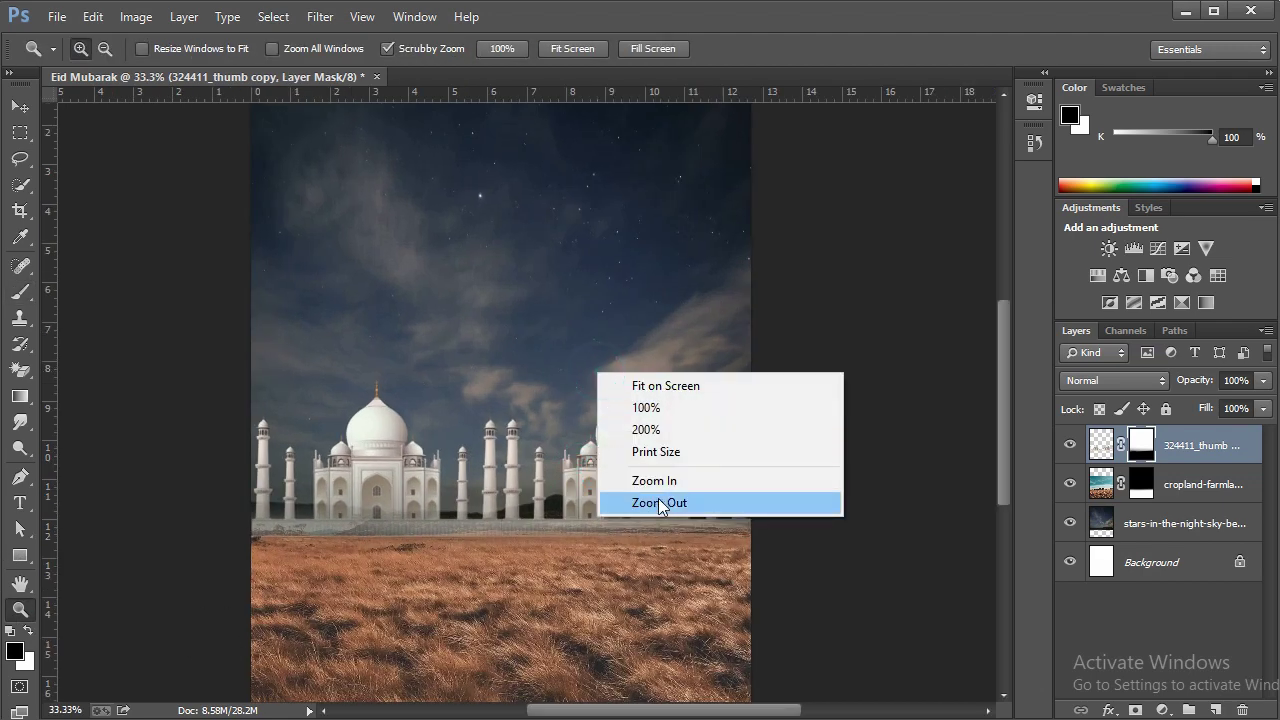
Zoom out to 25% and bring the Rug-PNG image into the poster
click(660, 502)
key(alt+Tab)
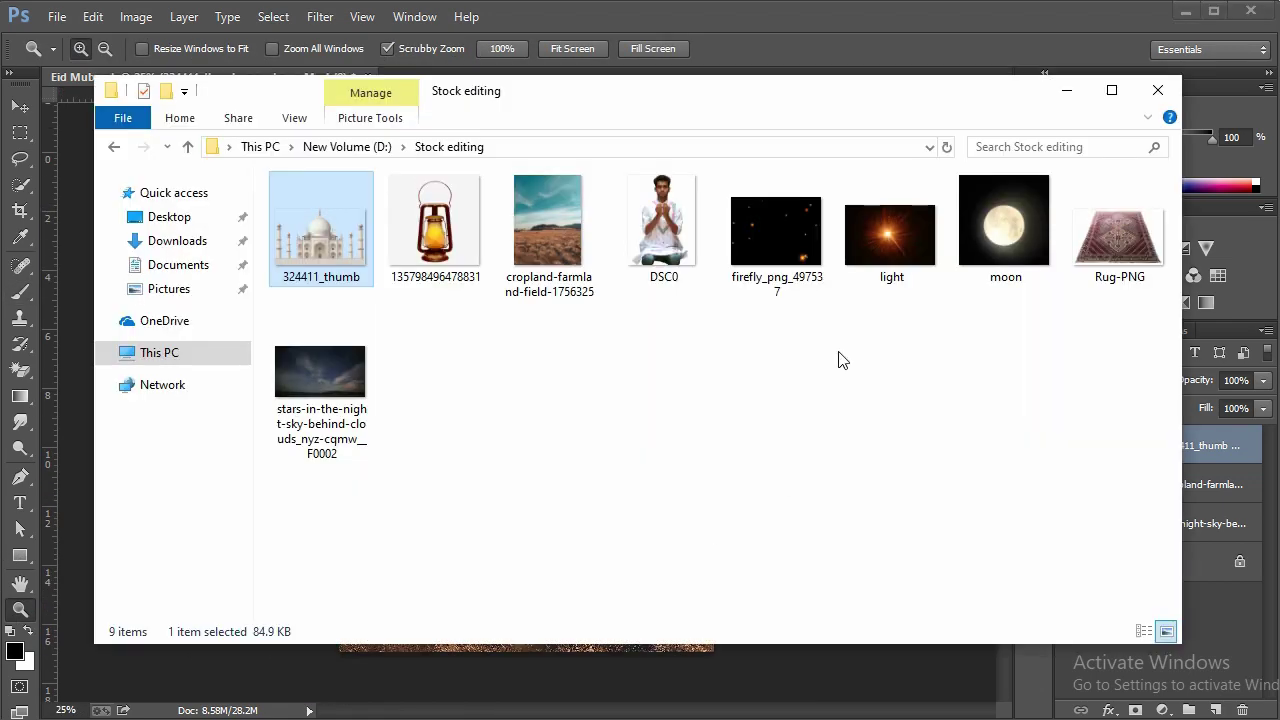
click(574, 380)
mouse_move(1125, 262)
mouse_down()
mouse_move(893, 572)
mouse_move(749, 680)
mouse_up()
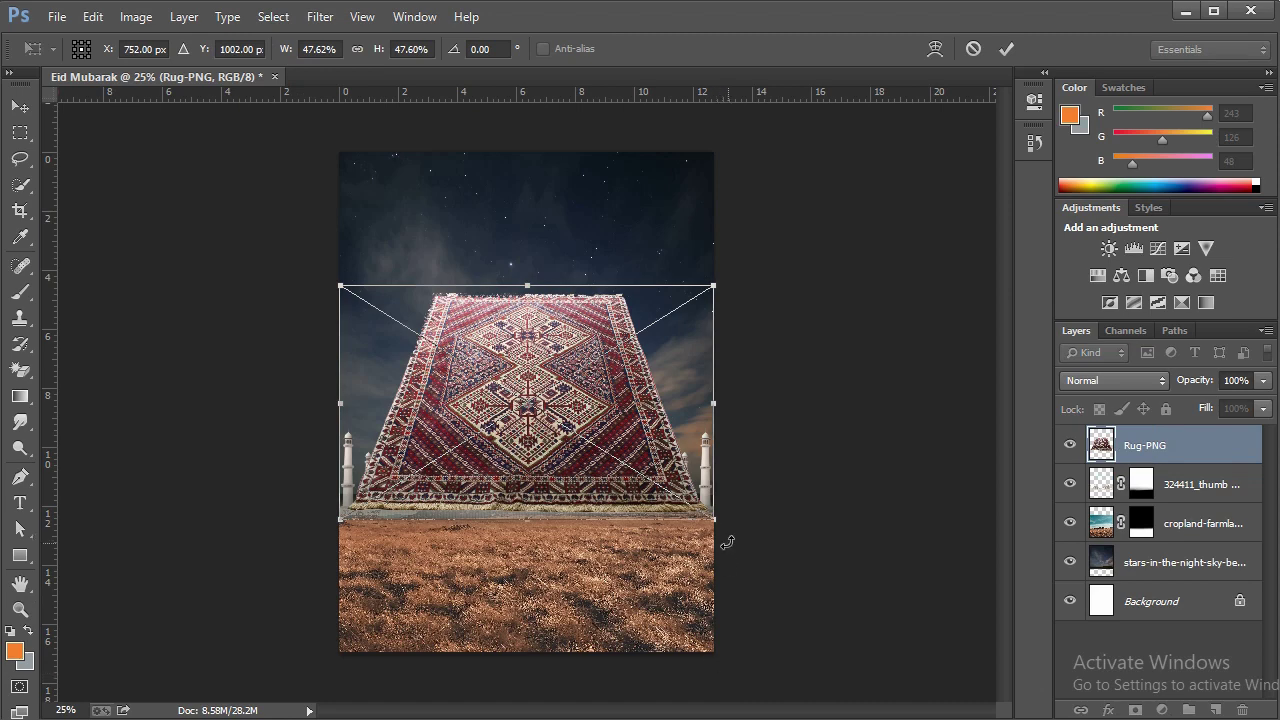
Shrink the rug to about a fifth and move it onto the field below the mosques
drag(537, 337, 533, 390)
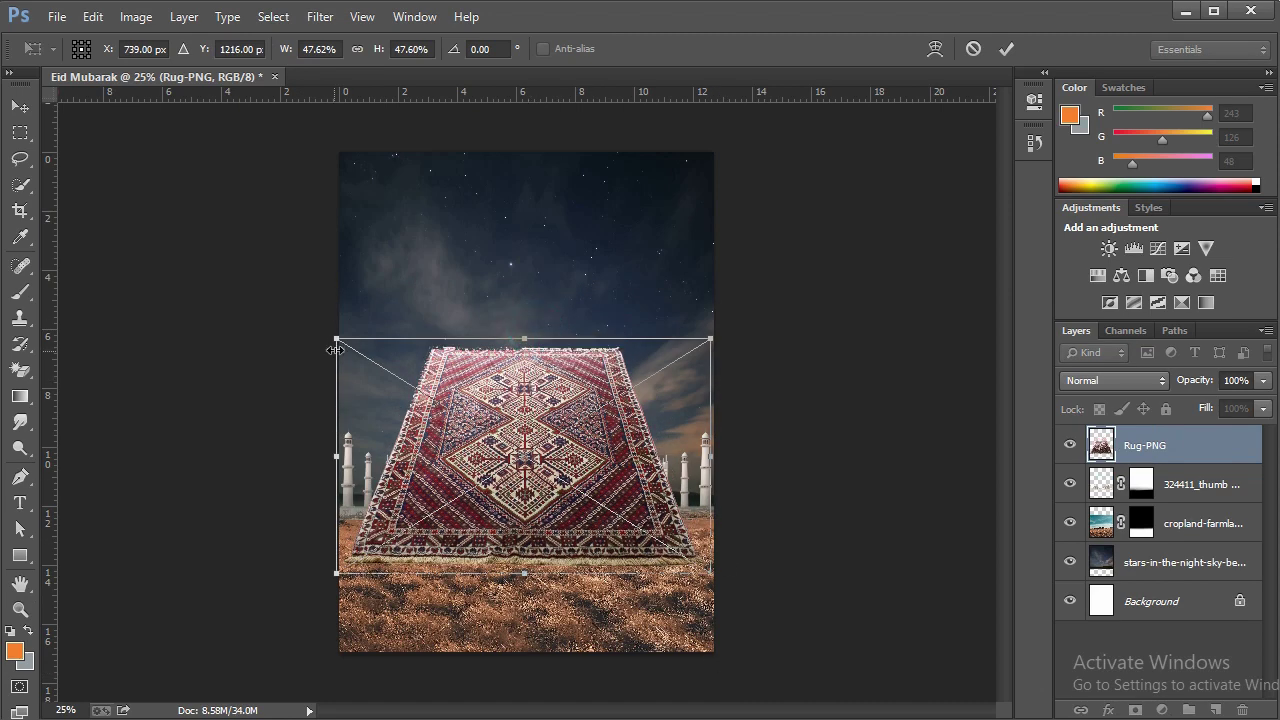
drag(335, 339, 558, 478)
drag(605, 522, 537, 530)
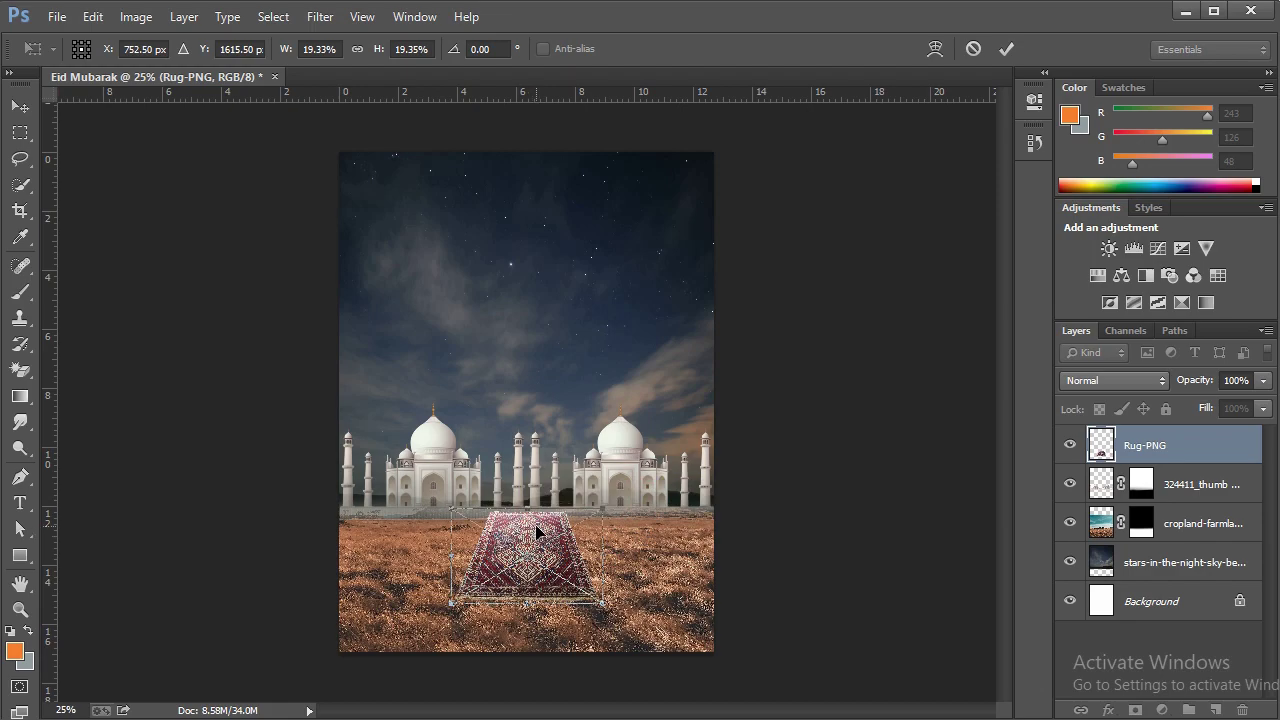
key(ctrl+plus)
drag(677, 357, 687, 248)
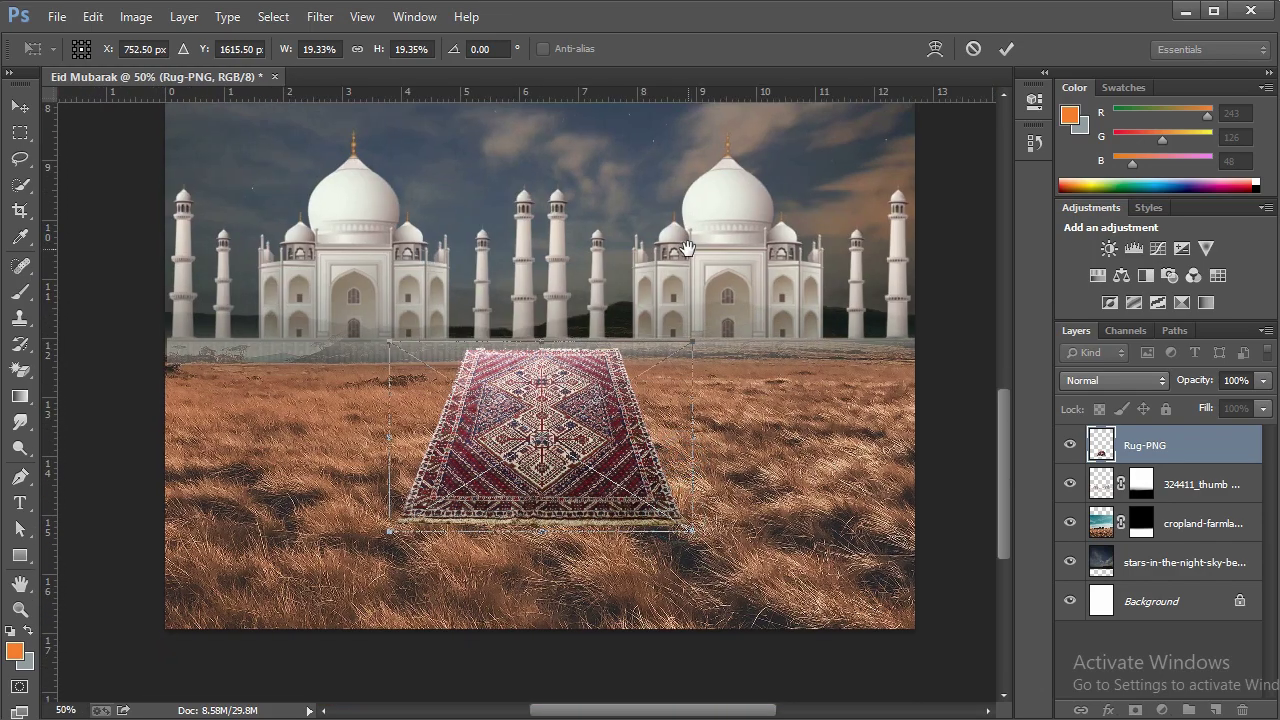
Flatten the rug and taper its far edge with a perspective transform so it lies on the ground
drag(537, 338, 573, 424)
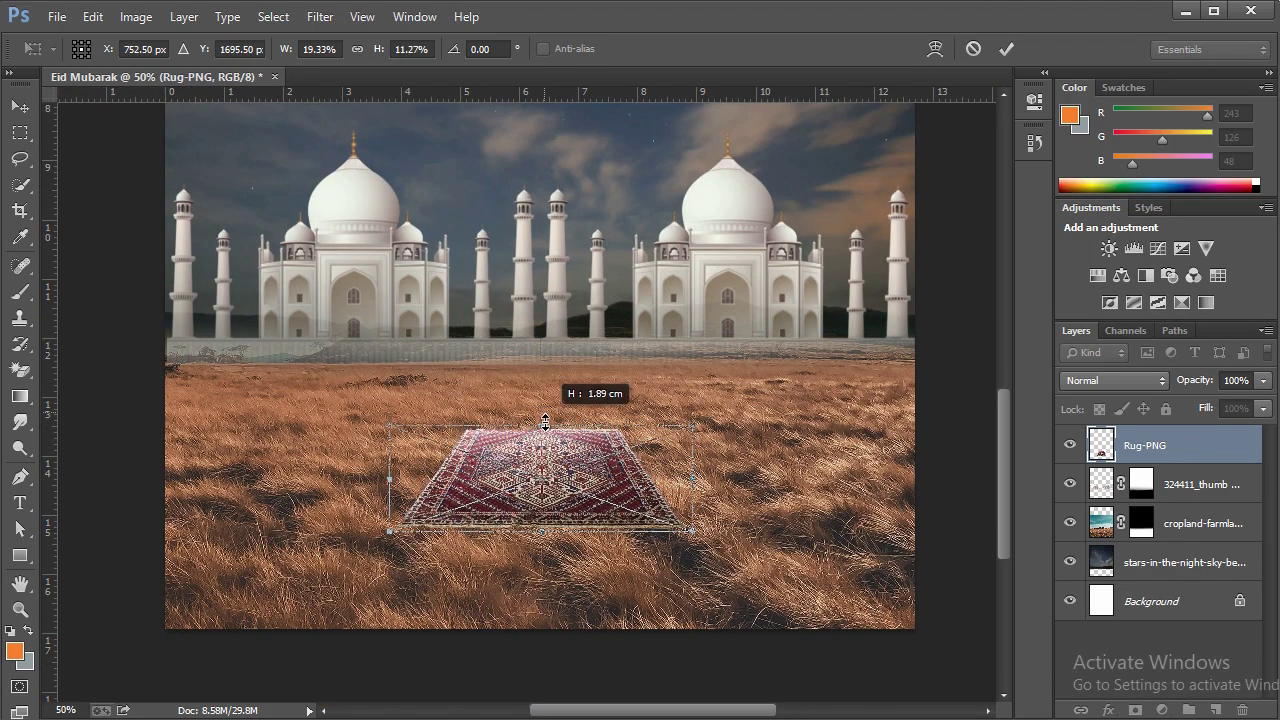
right_click(572, 443)
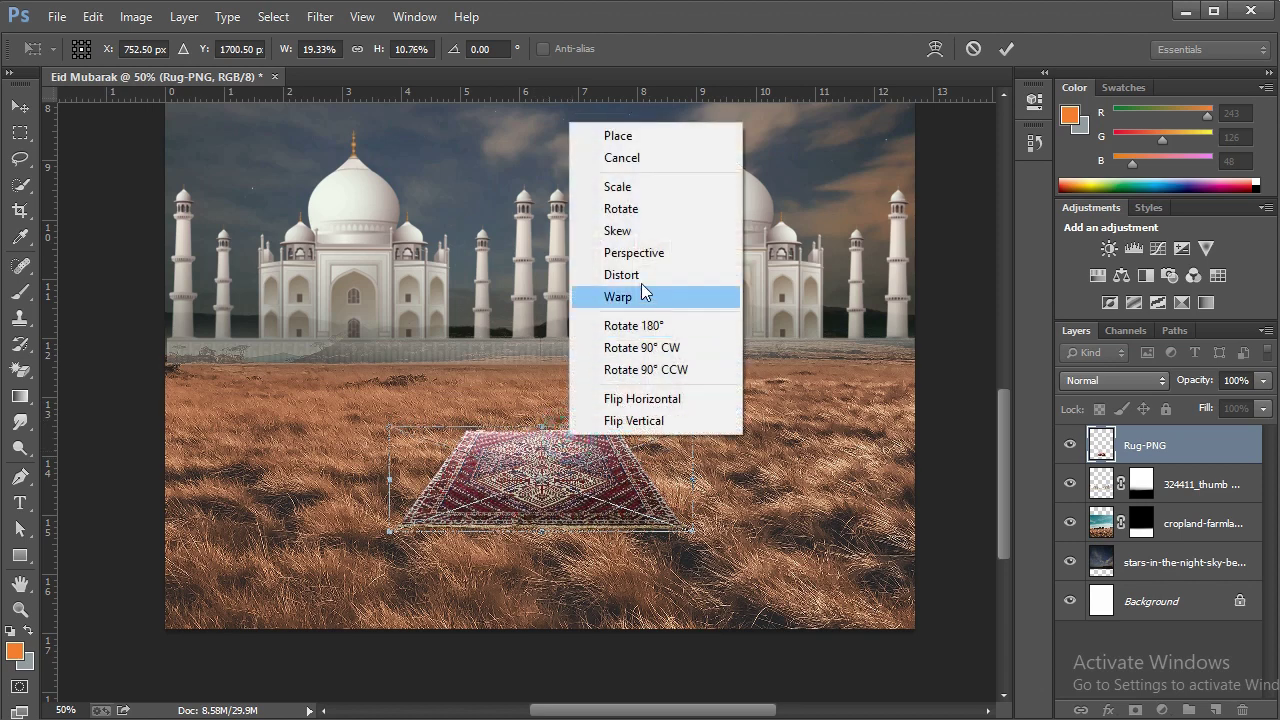
click(646, 252)
drag(686, 426, 648, 432)
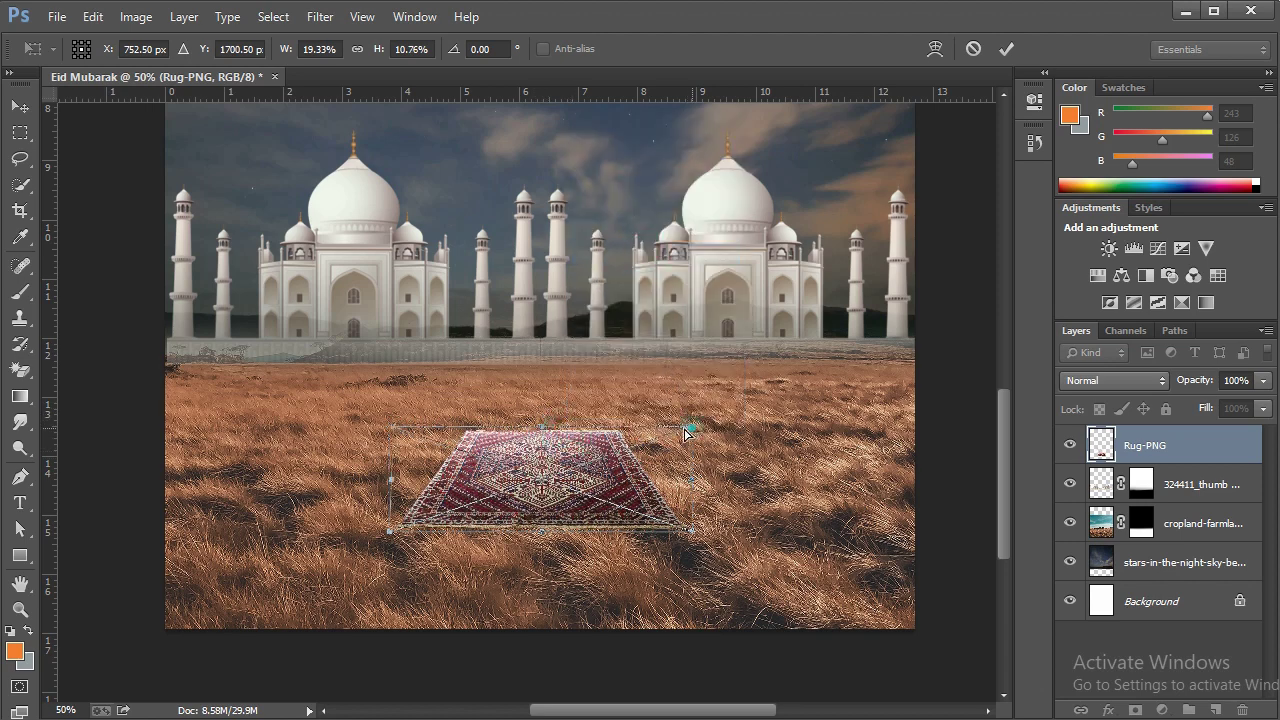
drag(648, 432, 652, 434)
drag(686, 535, 696, 536)
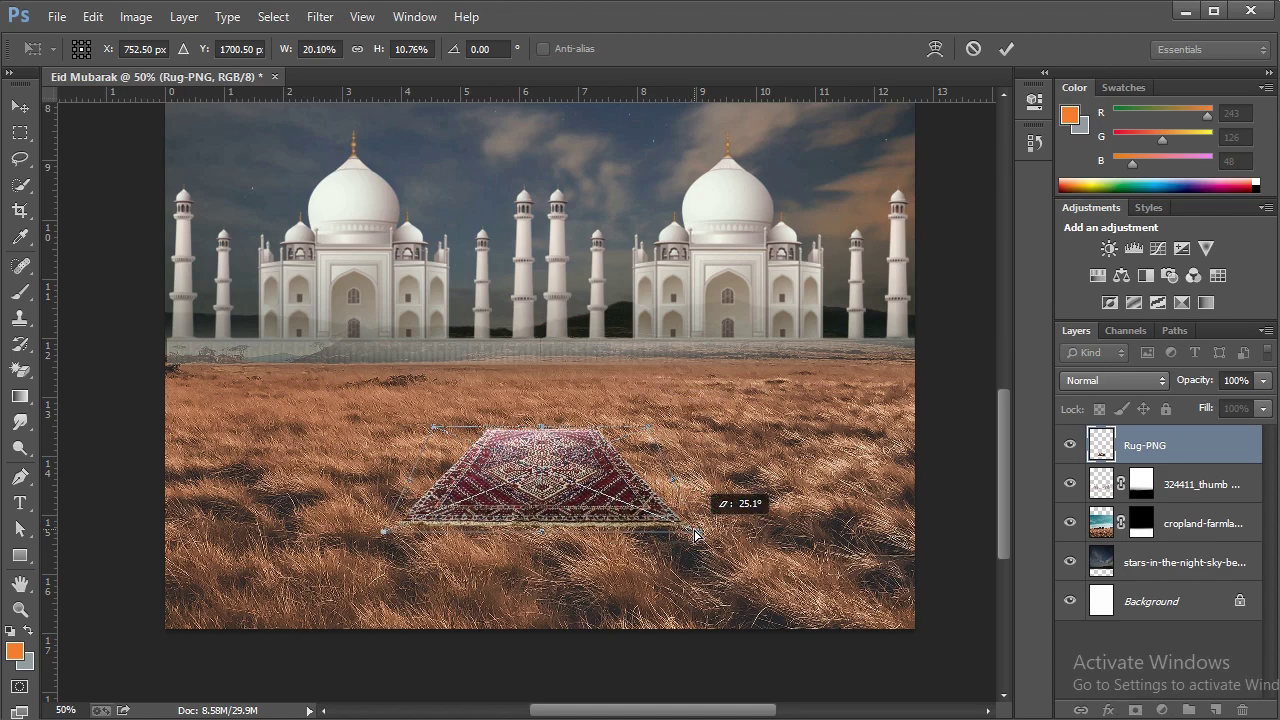
click(1006, 48)
key(z)
click(586, 443)
right_click(656, 400)
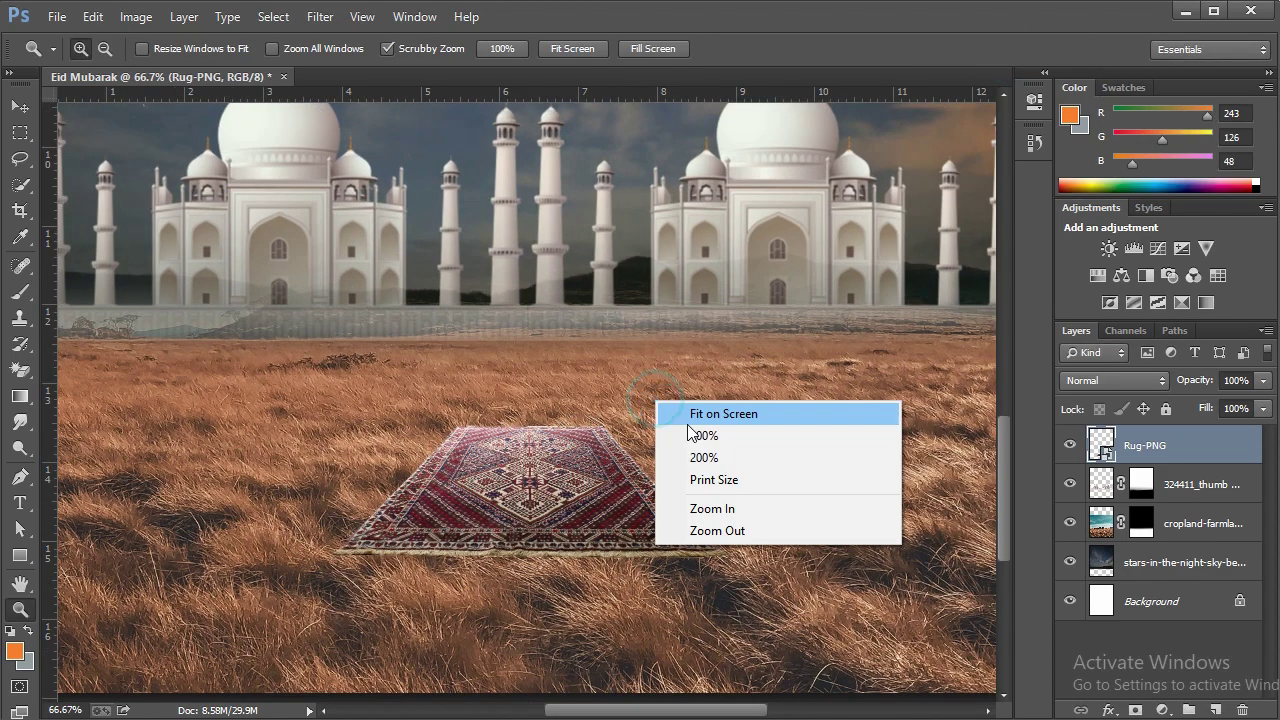
click(690, 420)
Enlarge the rug slightly, then narrow it from the right and lower it a touch
right_click(634, 445)
click(655, 578)
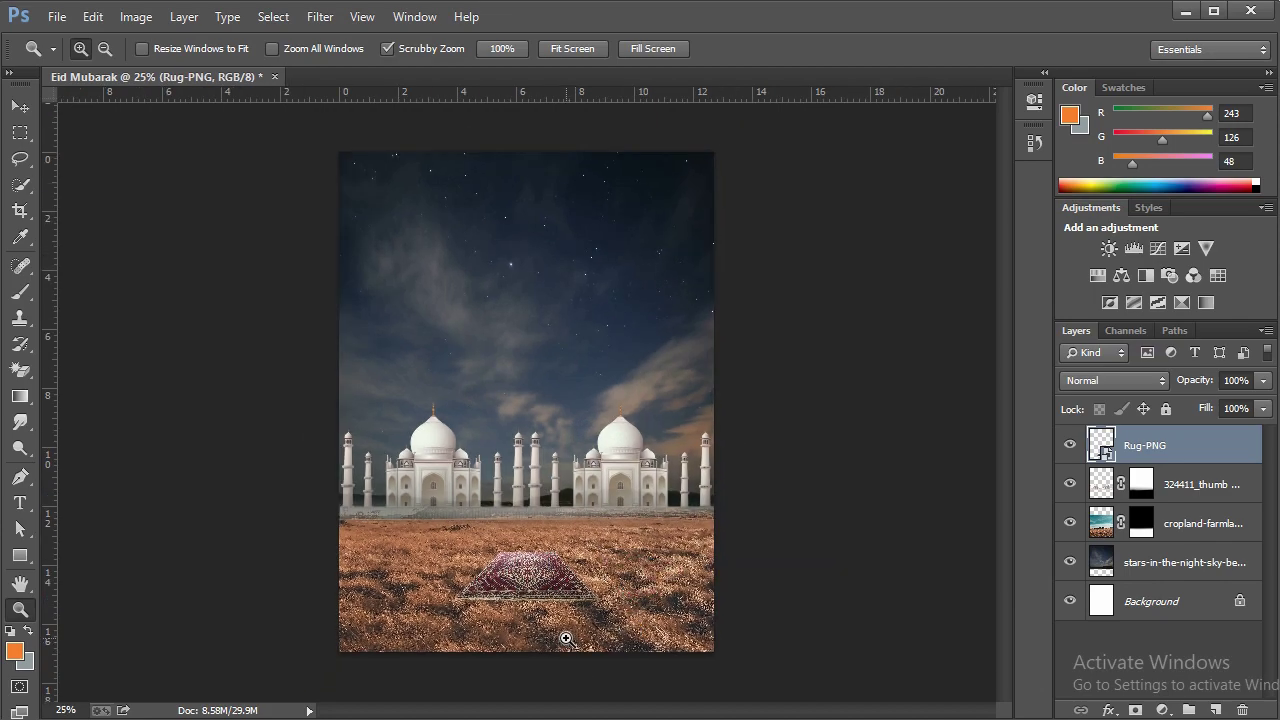
click(566, 638)
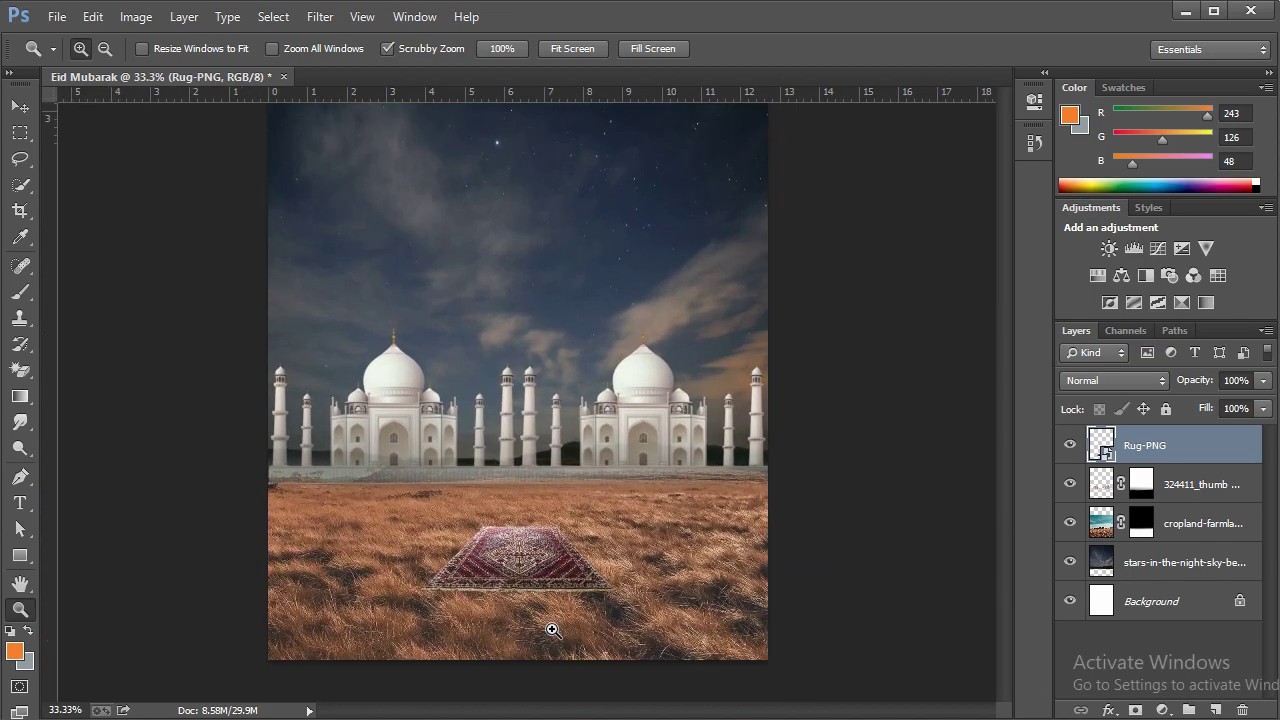
click(560, 632)
key(ctrl+t)
drag(610, 466, 685, 524)
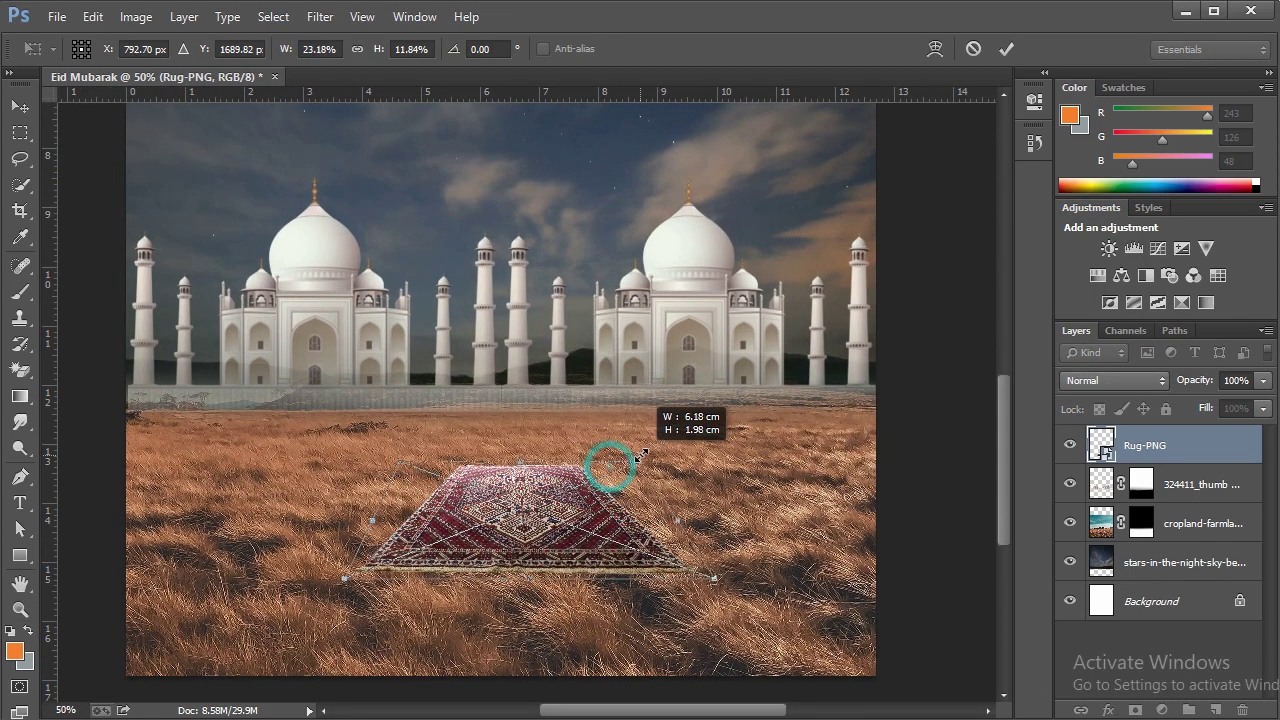
mouse_move(684, 521)
mouse_down()
mouse_move(620, 468)
mouse_move(655, 516)
mouse_move(644, 518)
mouse_up()
click(605, 460)
mouse_move(585, 462)
mouse_down()
mouse_move(591, 476)
mouse_move(643, 457)
mouse_up()
click(1006, 48)
Shift the rug slightly up and left, then drag in the DSC0 photo of the man
key(z)
right_click(643, 457)
click(660, 468)
right_click(545, 517)
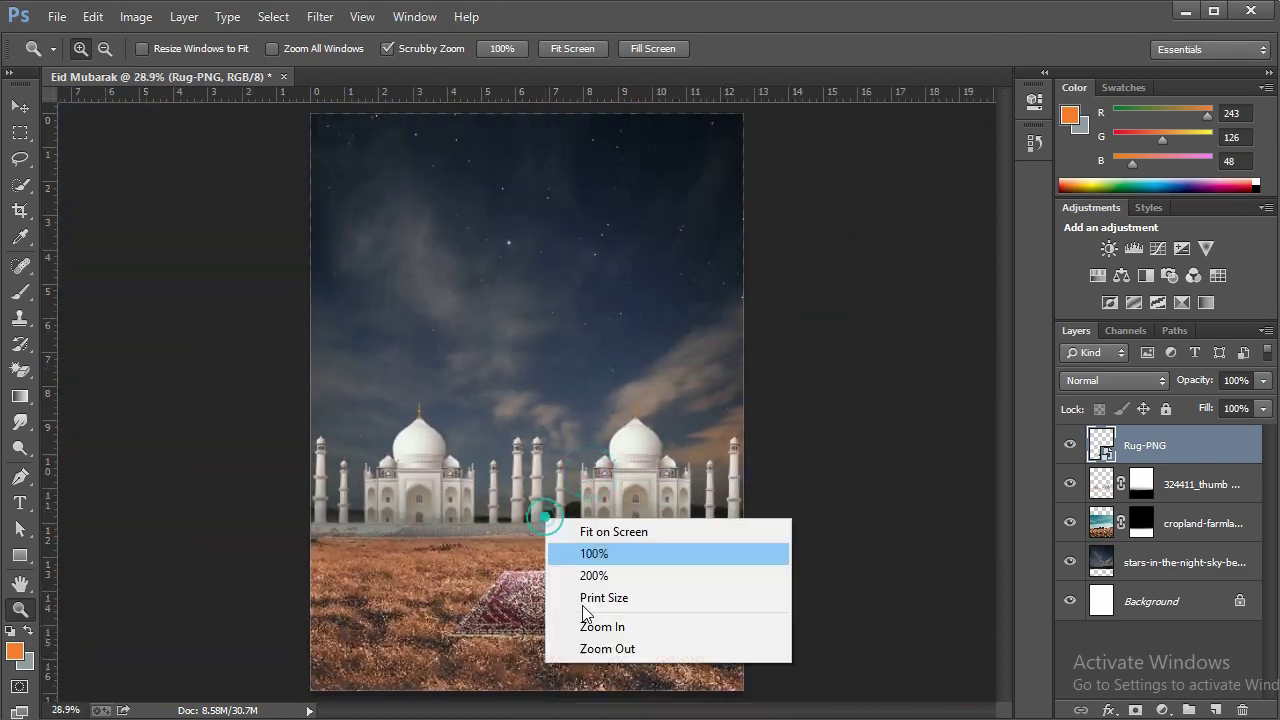
click(607, 648)
click(557, 608)
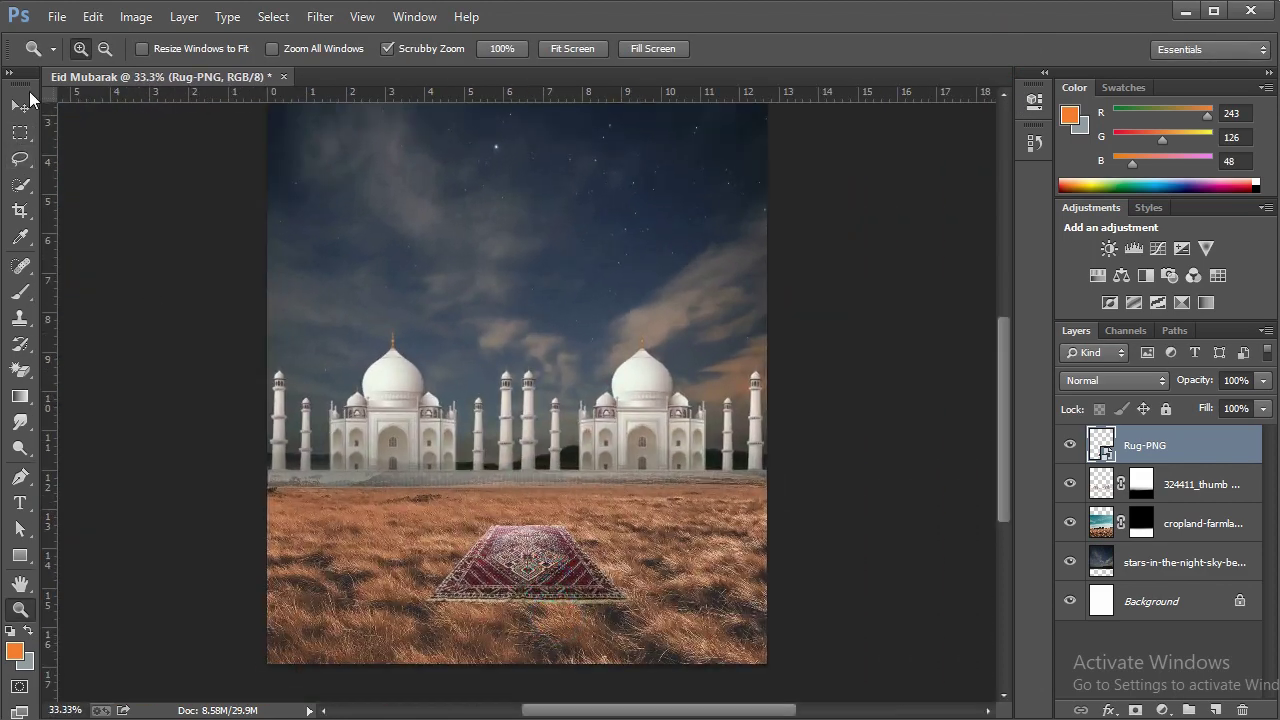
click(20, 105)
drag(486, 540, 472, 532)
key(alt+Tab)
mouse_move(680, 255)
mouse_down()
mouse_move(340, 675)
mouse_move(320, 587)
mouse_up()
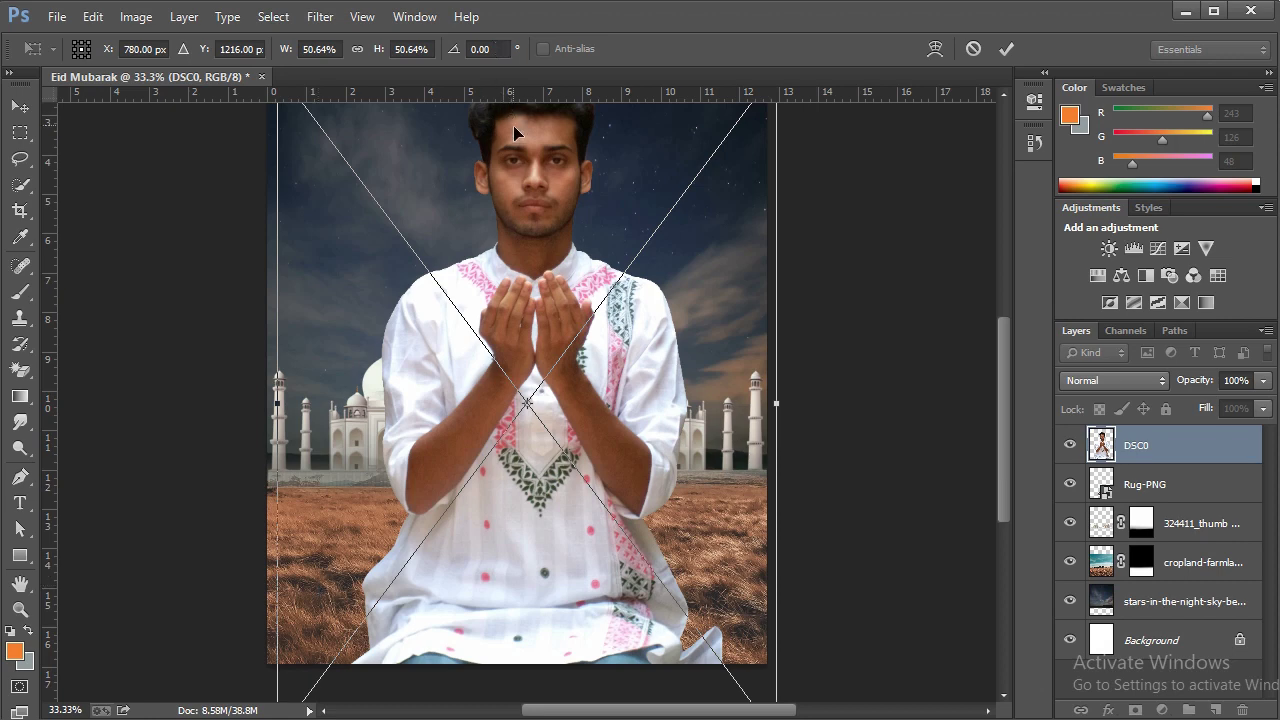
Shrink the DSC0 praying man to about 12.6% and centre him kneeling on the rug
key(ctrl+minus)
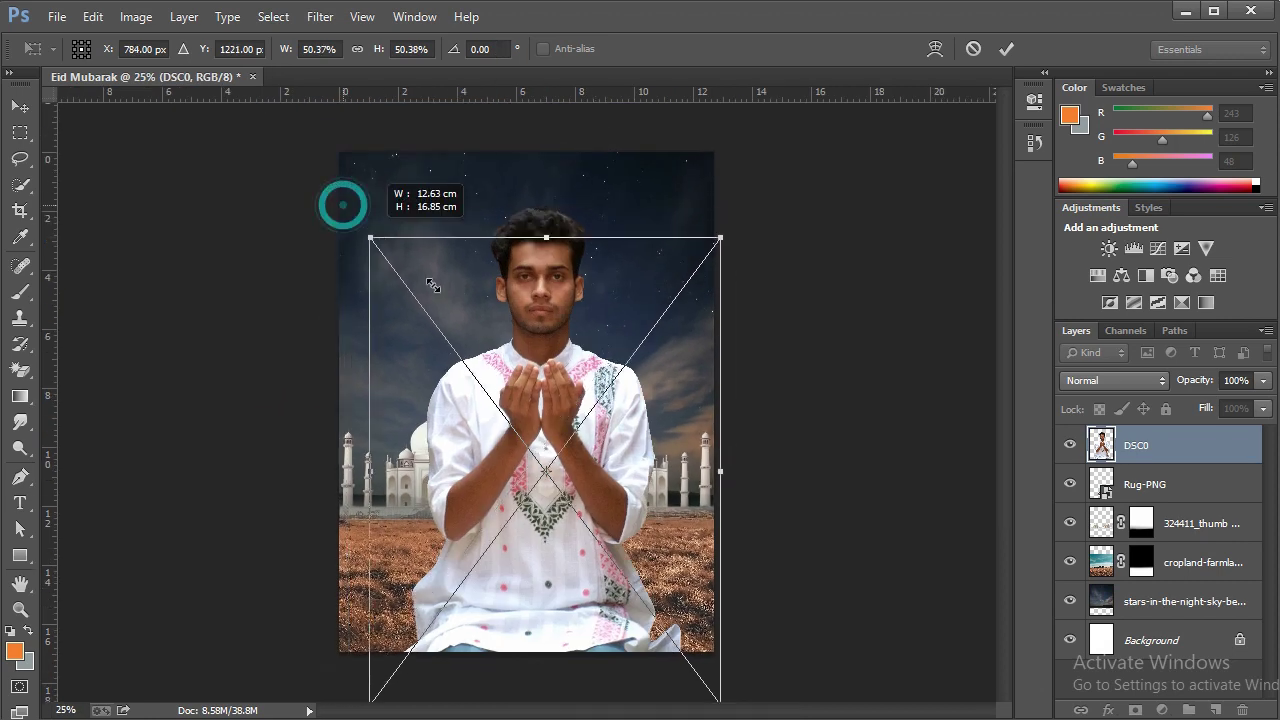
mouse_move(340, 203)
mouse_down()
mouse_move(563, 500)
mouse_move(507, 410)
mouse_move(516, 455)
mouse_up()
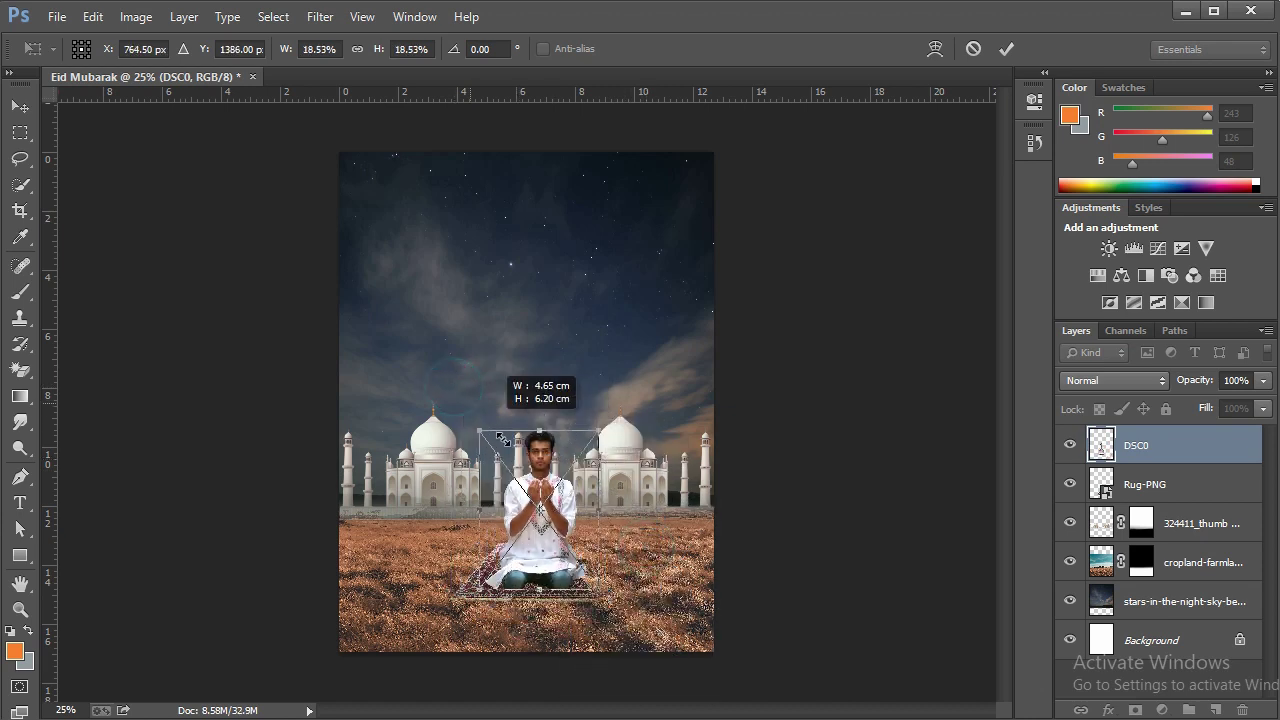
drag(560, 500, 484, 464)
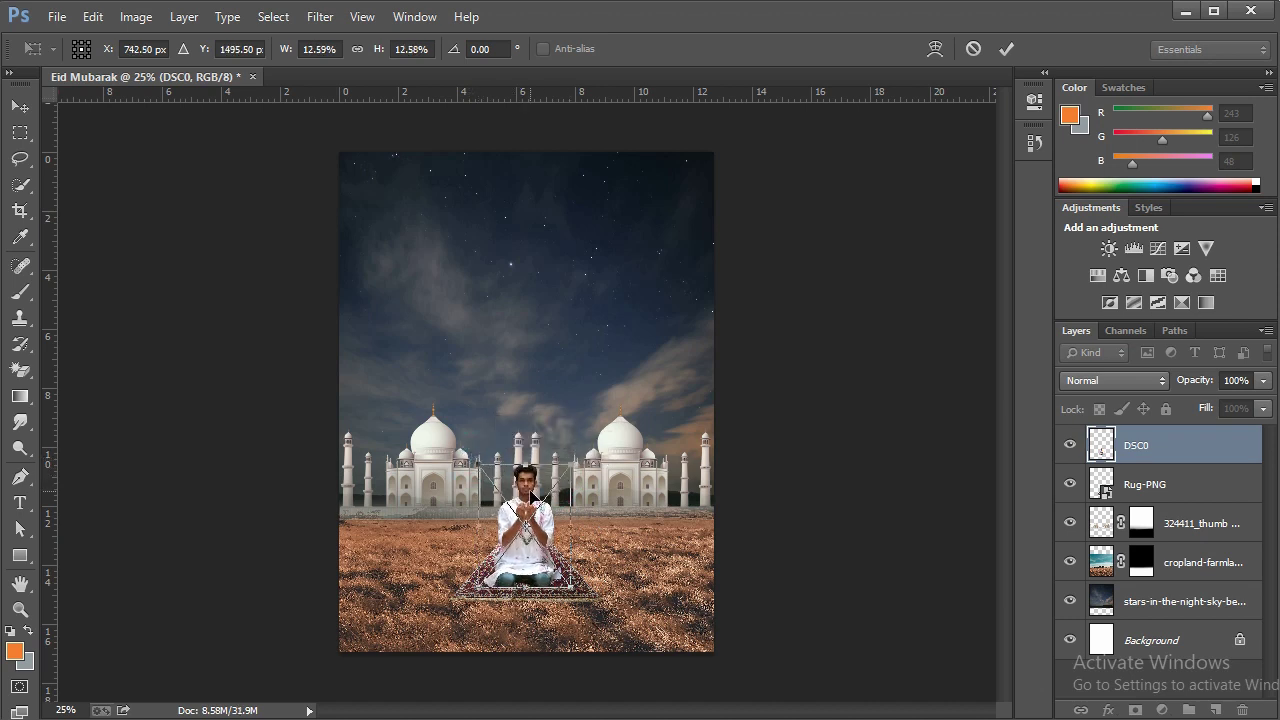
drag(530, 497, 532, 497)
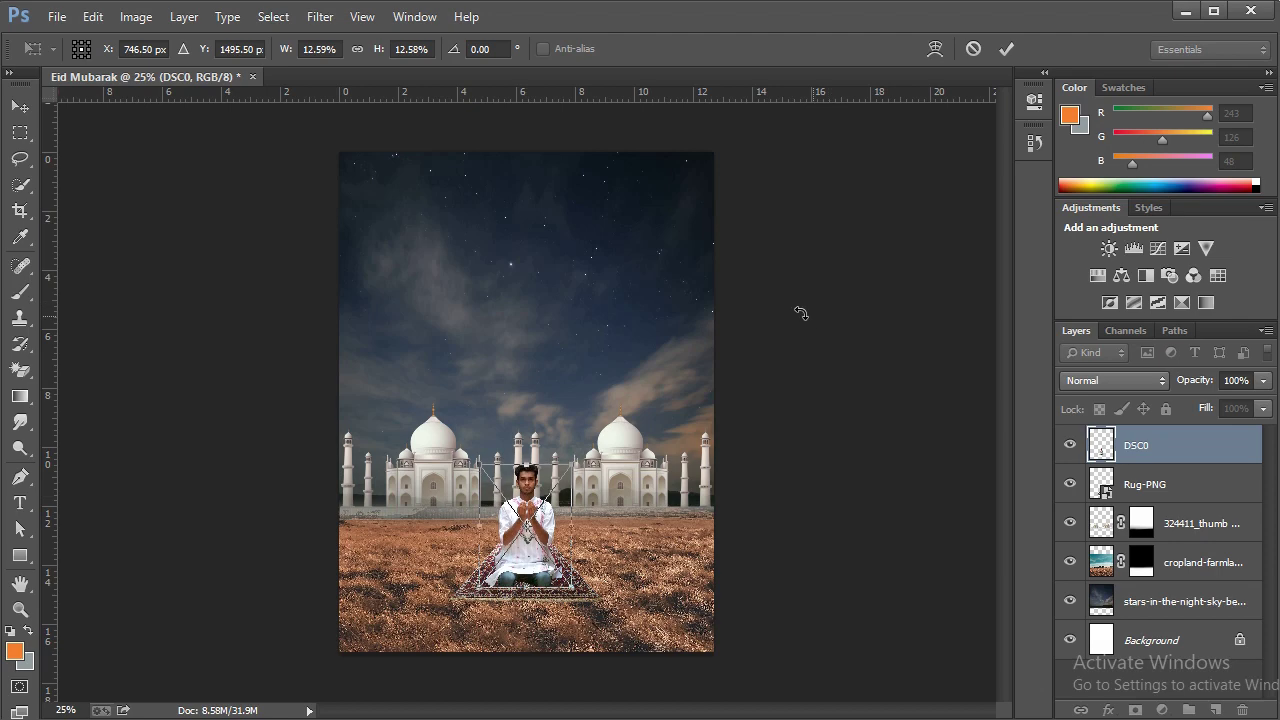
Commit the man's placement and rasterize the DSC0 and Rug-PNG layers together
click(1006, 48)
shift+click(1140, 484)
right_click(1140, 484)
click(988, 300)
Enlarge the man and rug together to about 134% and reposition them
key(ctrl+t)
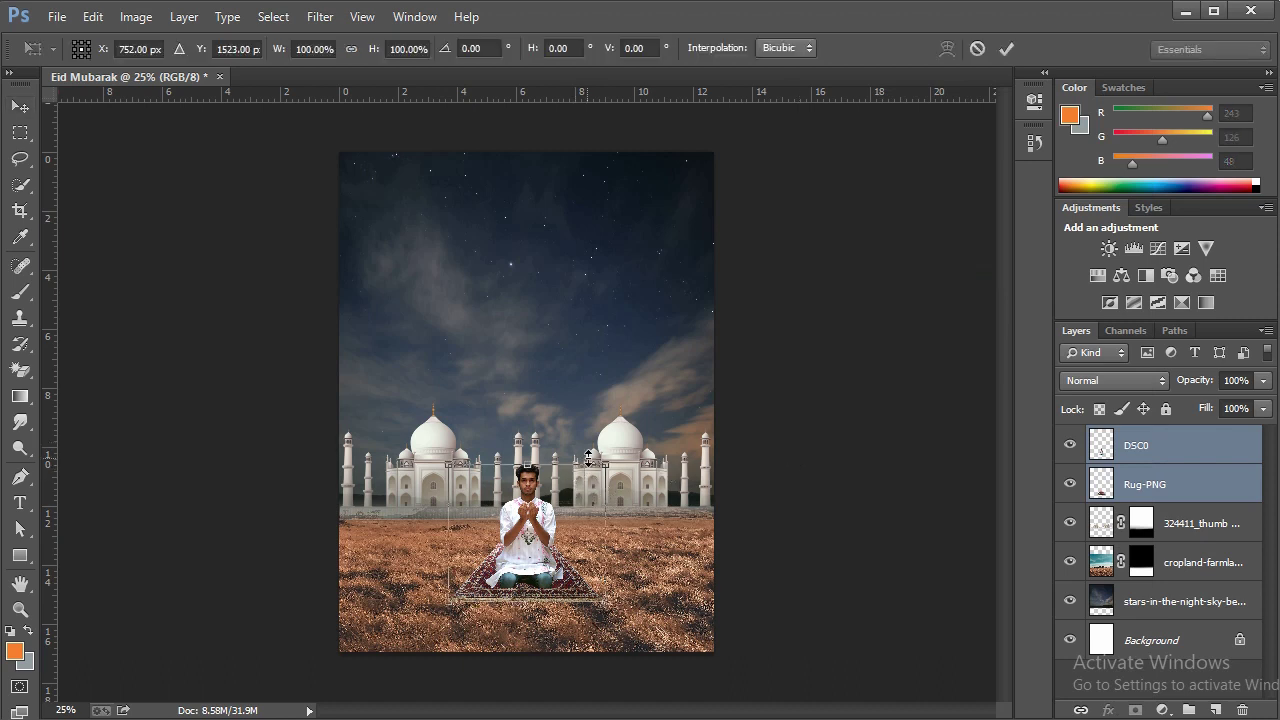
drag(603, 463, 645, 425)
drag(535, 461, 535, 537)
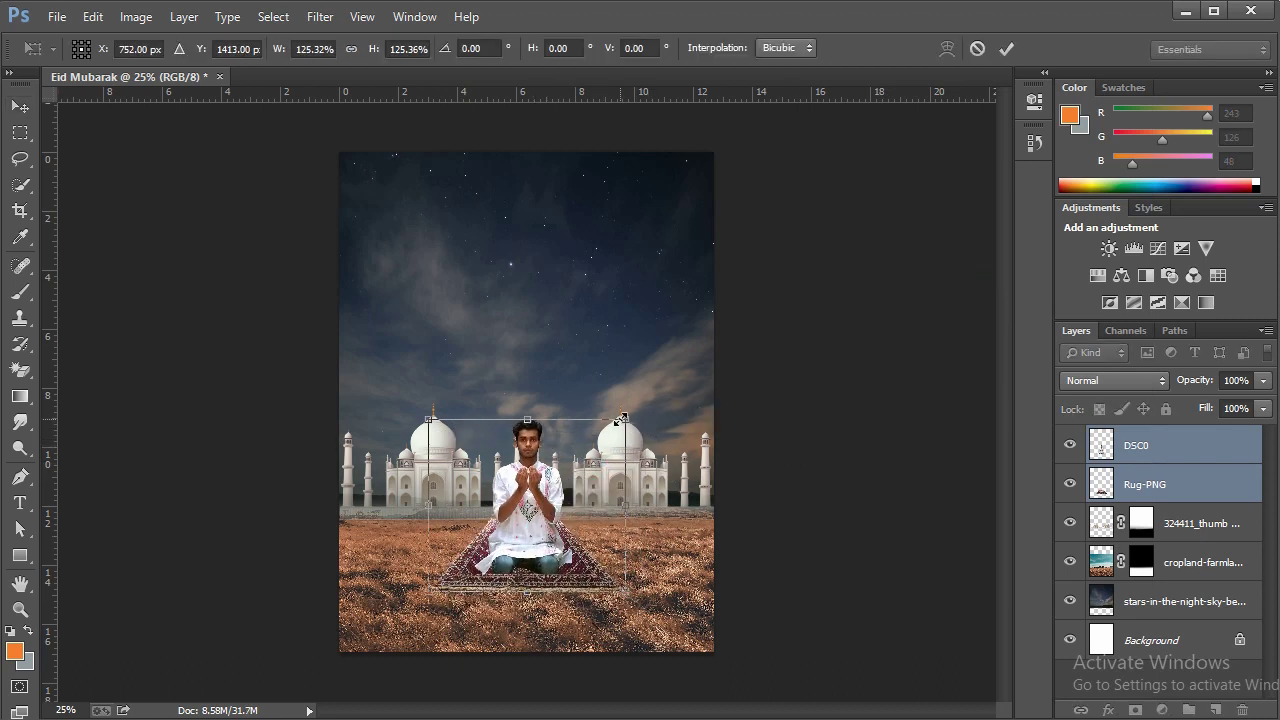
drag(620, 419, 629, 418)
drag(569, 489, 573, 497)
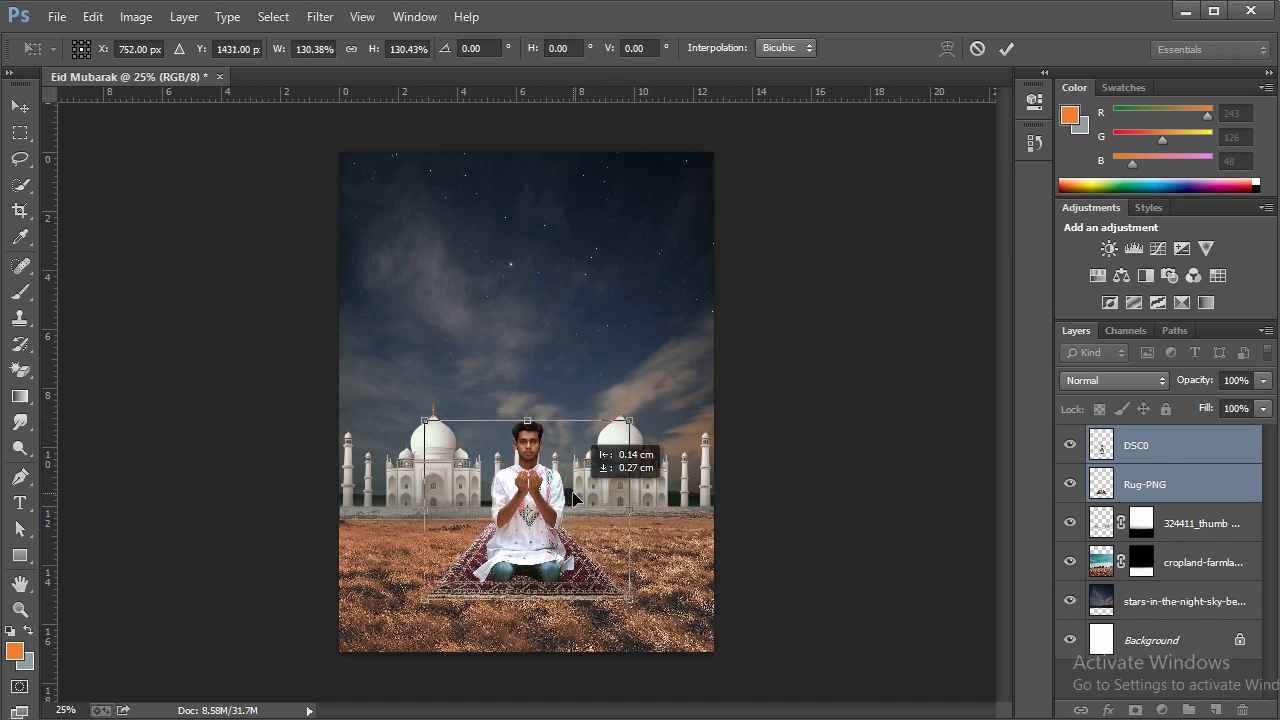
drag(629, 420, 636, 415)
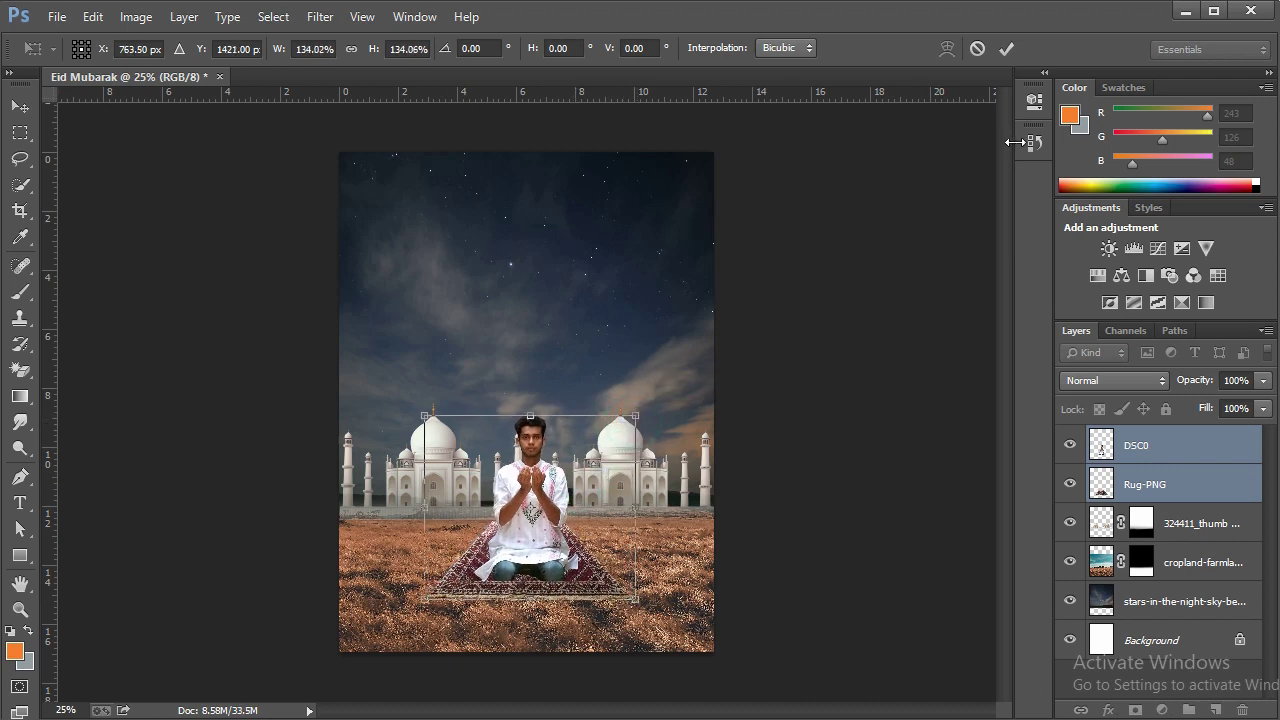
click(1010, 50)
Warp the Rug-PNG carpet so its surface sits down under the man's knees
click(20, 609)
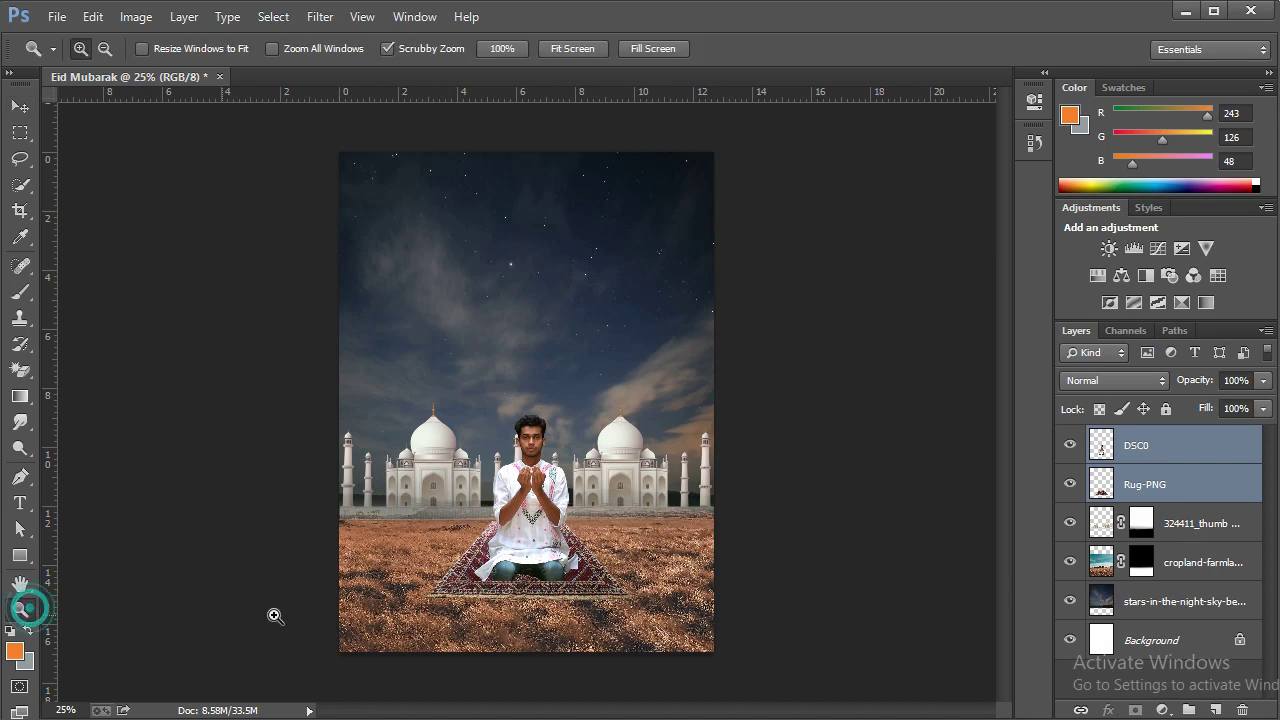
click(509, 594)
click(509, 594)
click(1115, 486)
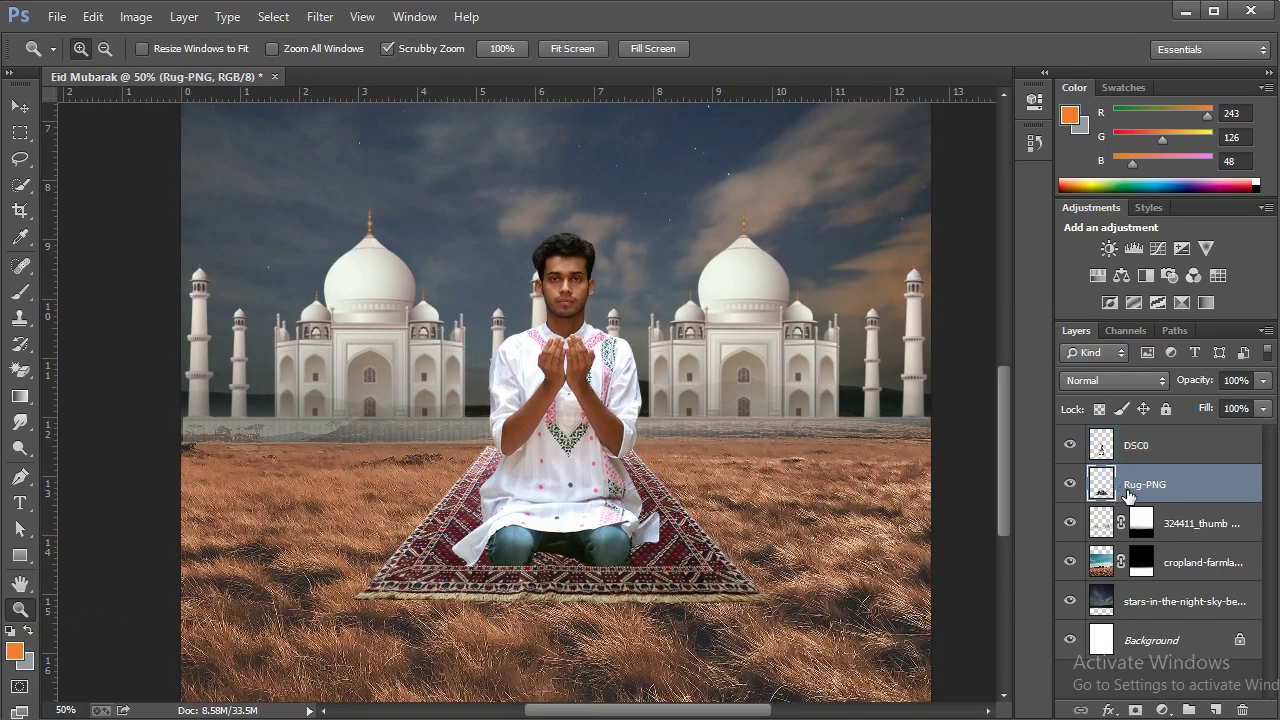
key(ctrl+t)
right_click(636, 518)
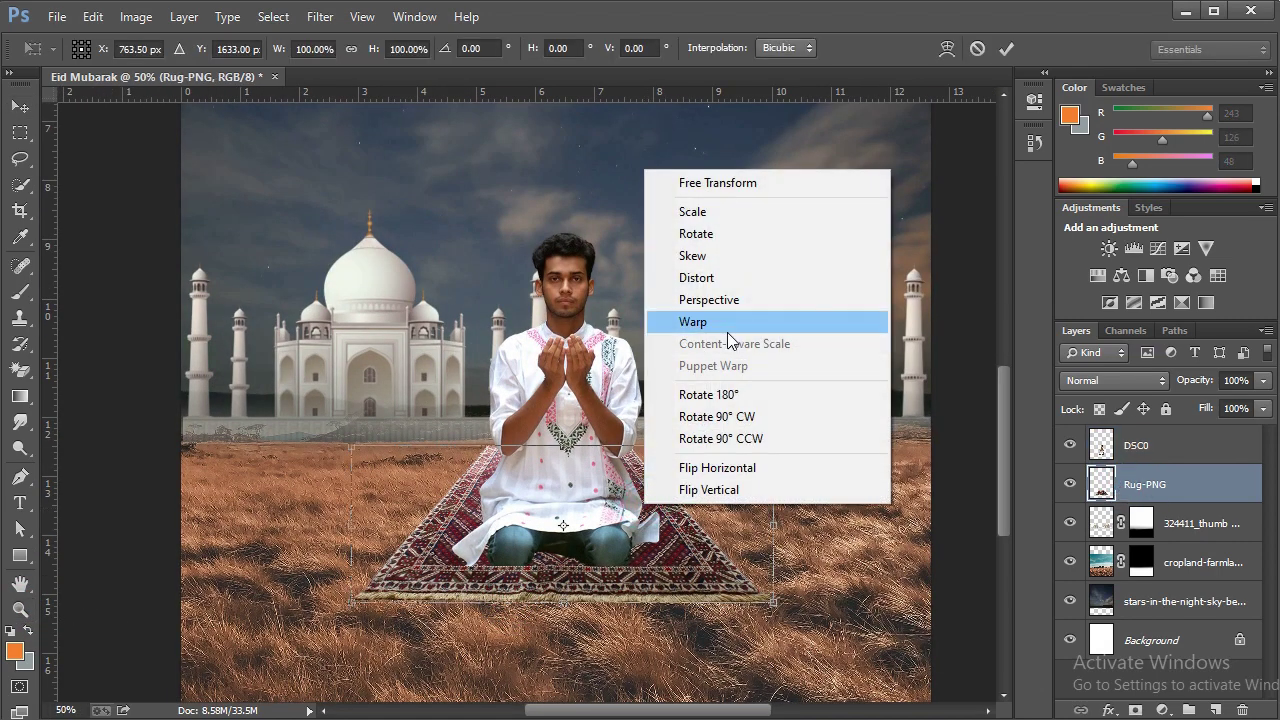
click(727, 327)
drag(632, 456, 488, 476)
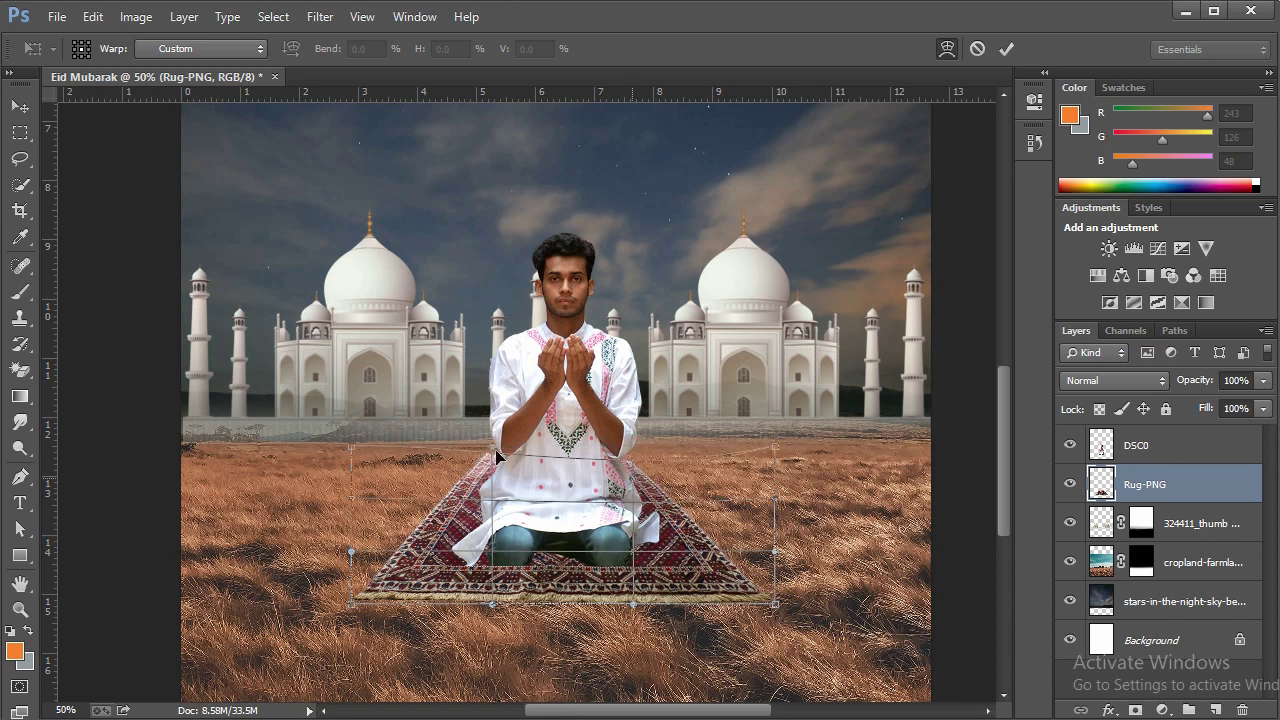
drag(487, 519, 487, 526)
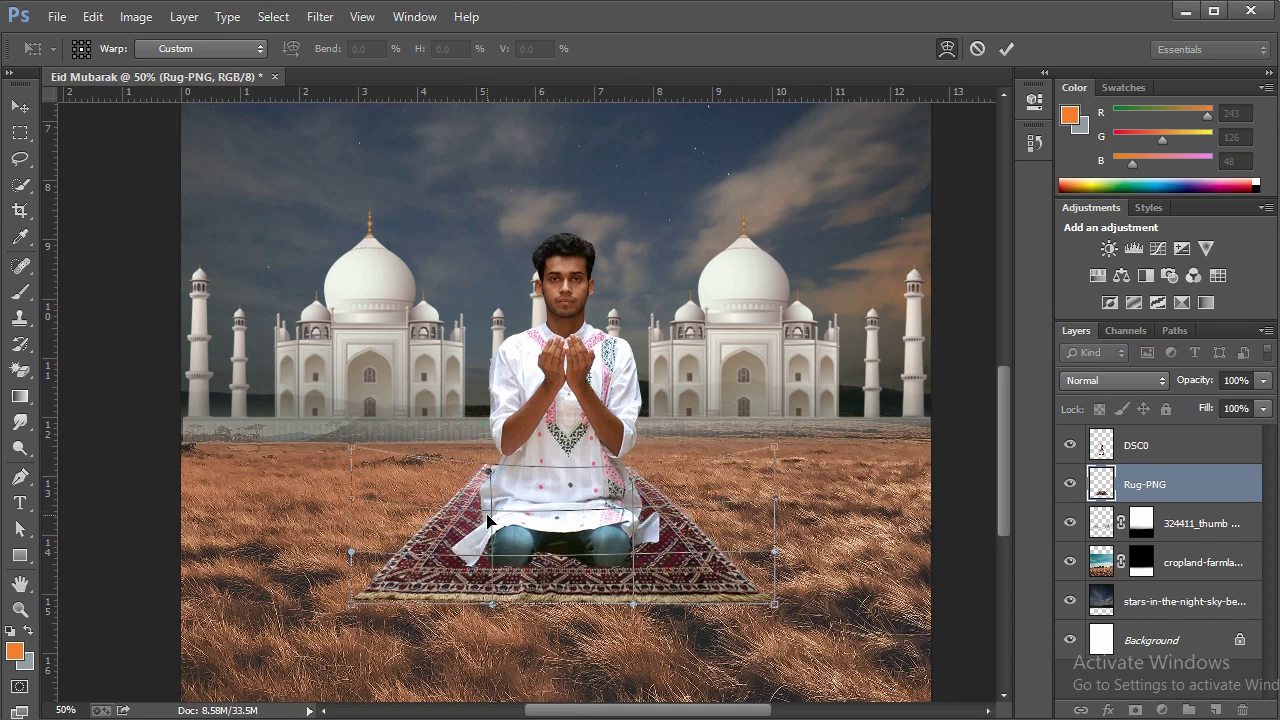
drag(666, 513, 670, 530)
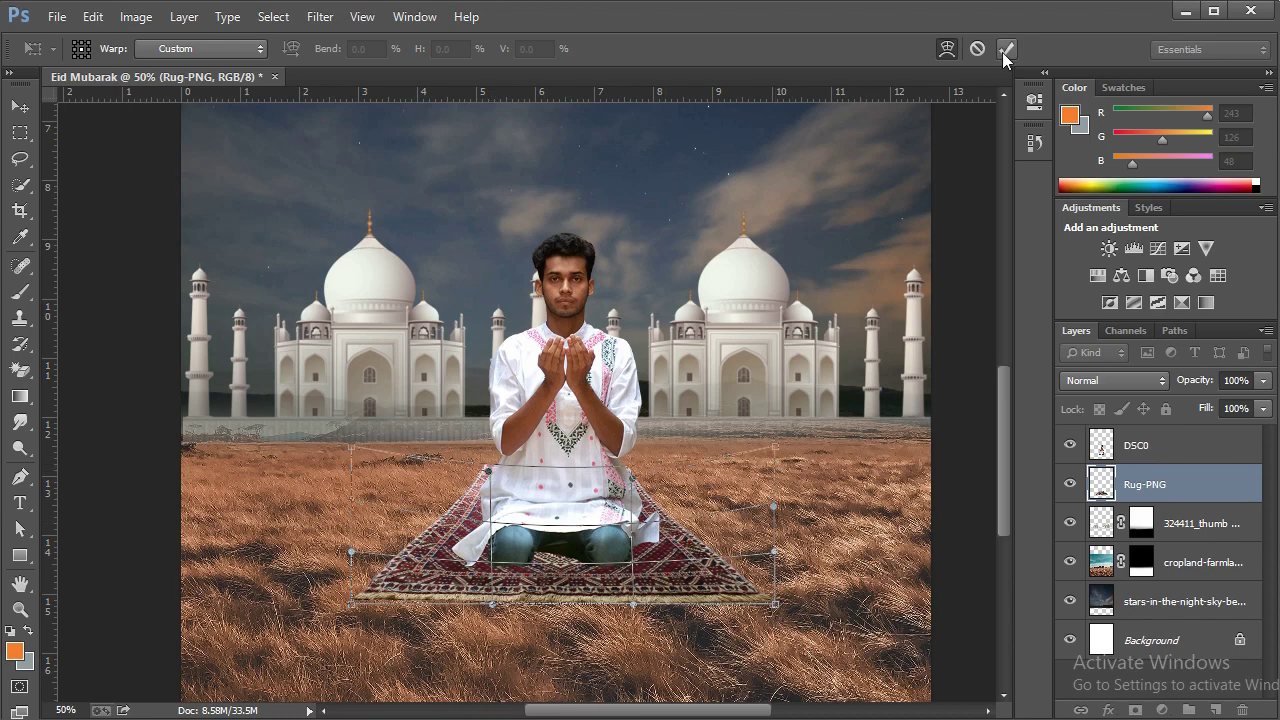
click(1006, 48)
Refit the poster, zoom to 50% around the rug, and select the 324411_thumb copy layer
key(z)
right_click(598, 598)
click(650, 460)
click(584, 673)
click(1170, 520)
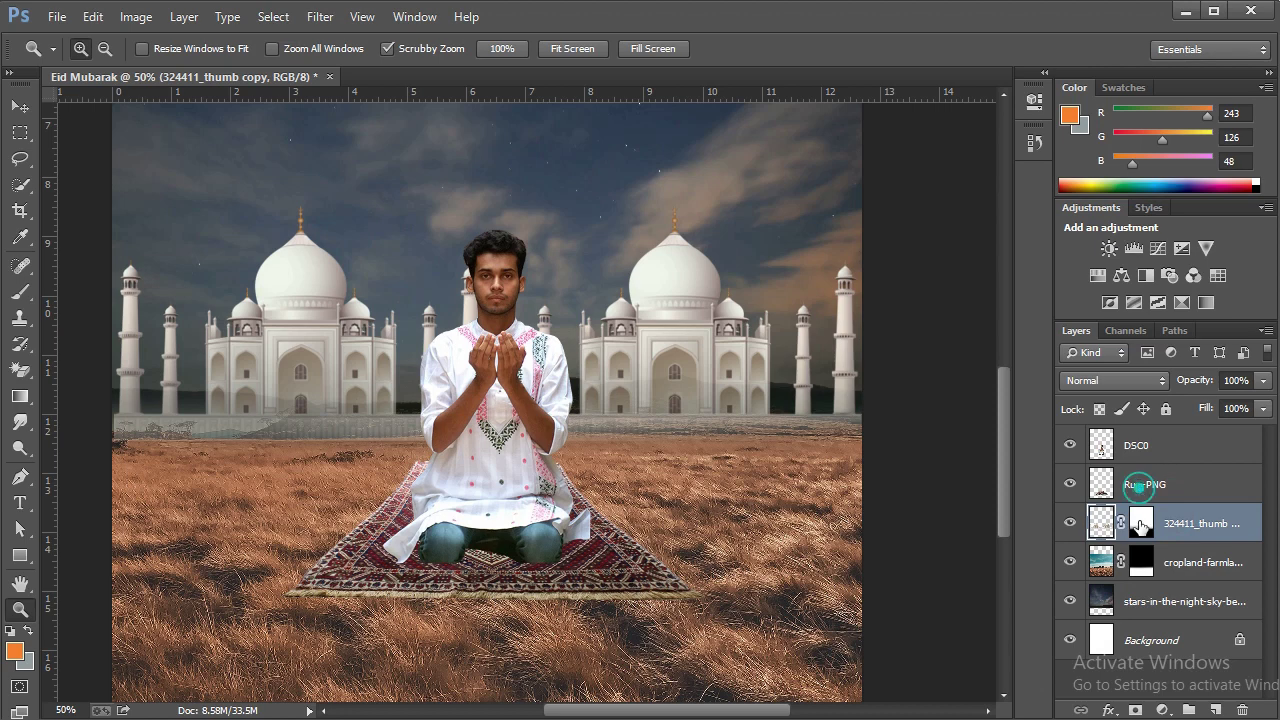
Add a mask to Rug-PNG and paint black over its fringe and edges so grass overlaps it
click(1150, 484)
click(1135, 710)
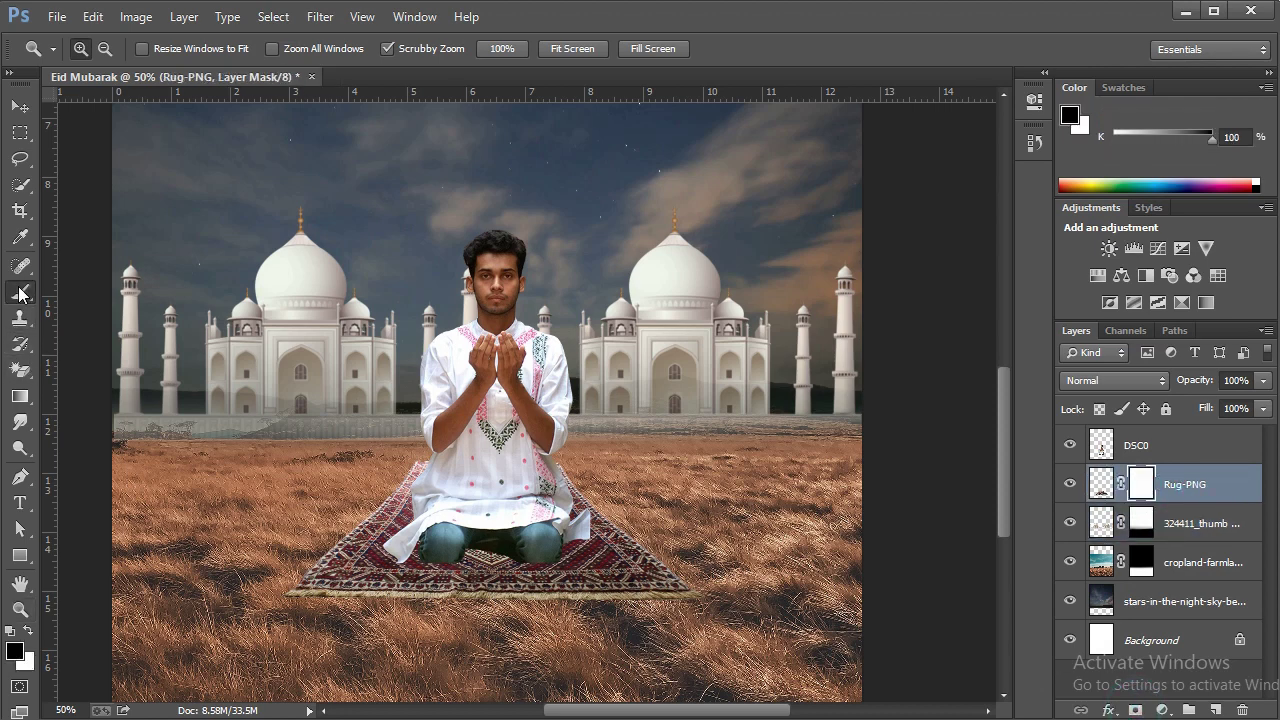
click(20, 292)
drag(571, 645, 700, 614)
drag(361, 619, 275, 567)
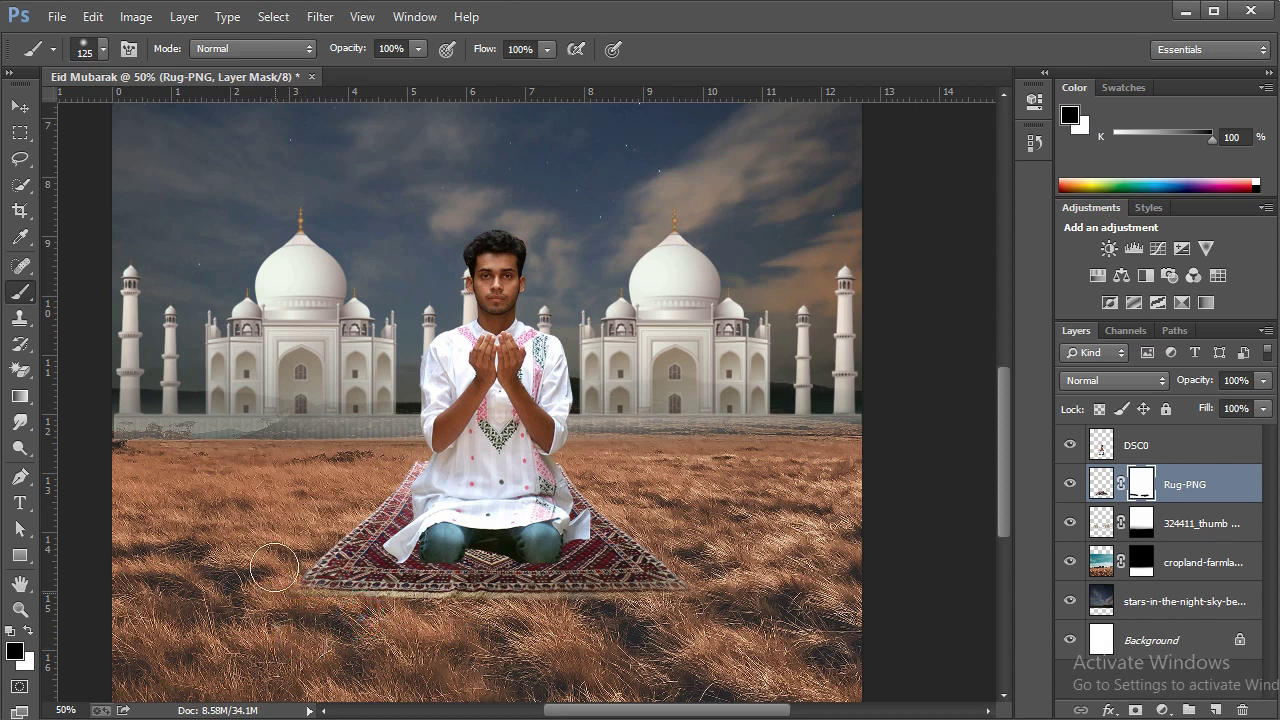
drag(354, 469, 344, 493)
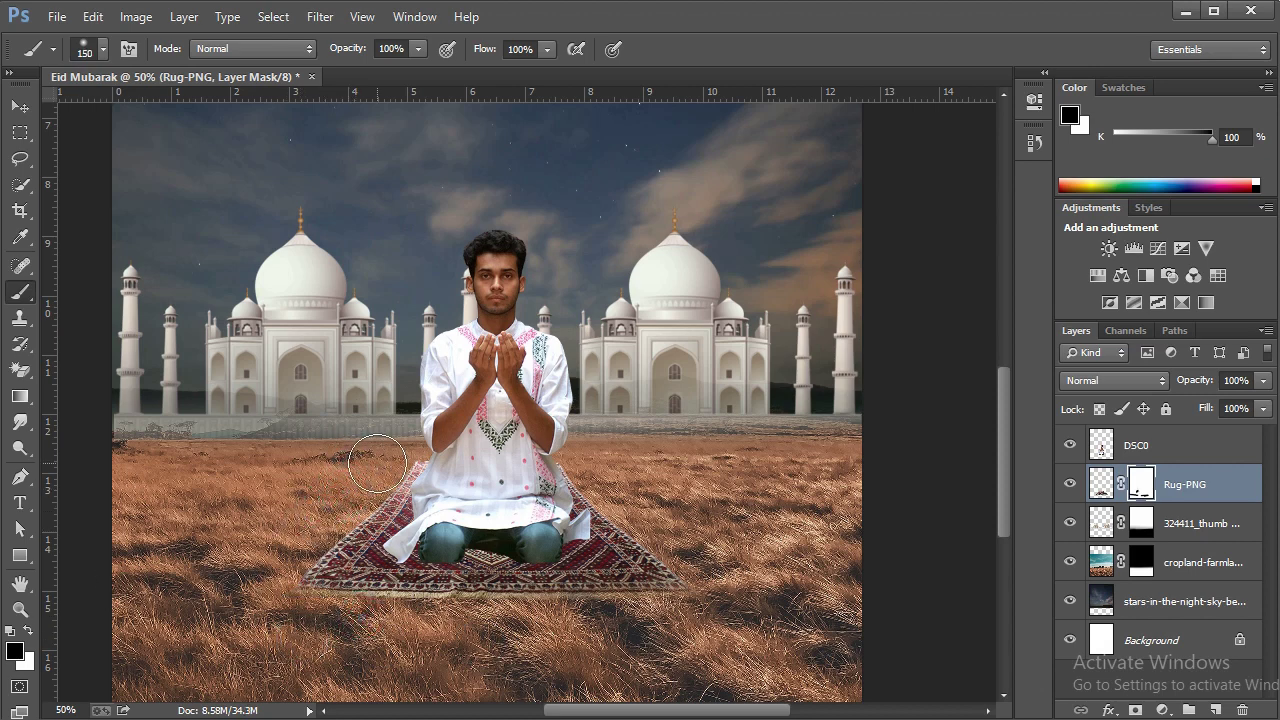
drag(385, 455, 660, 459)
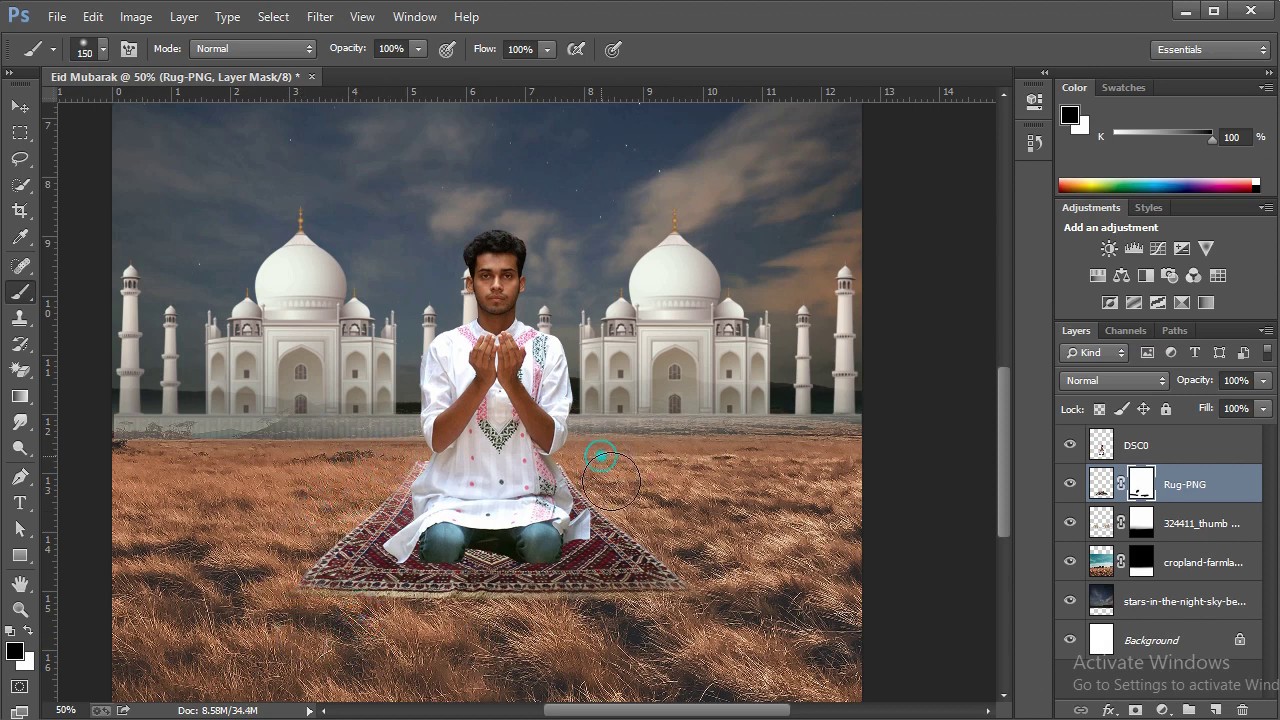
drag(628, 507, 663, 529)
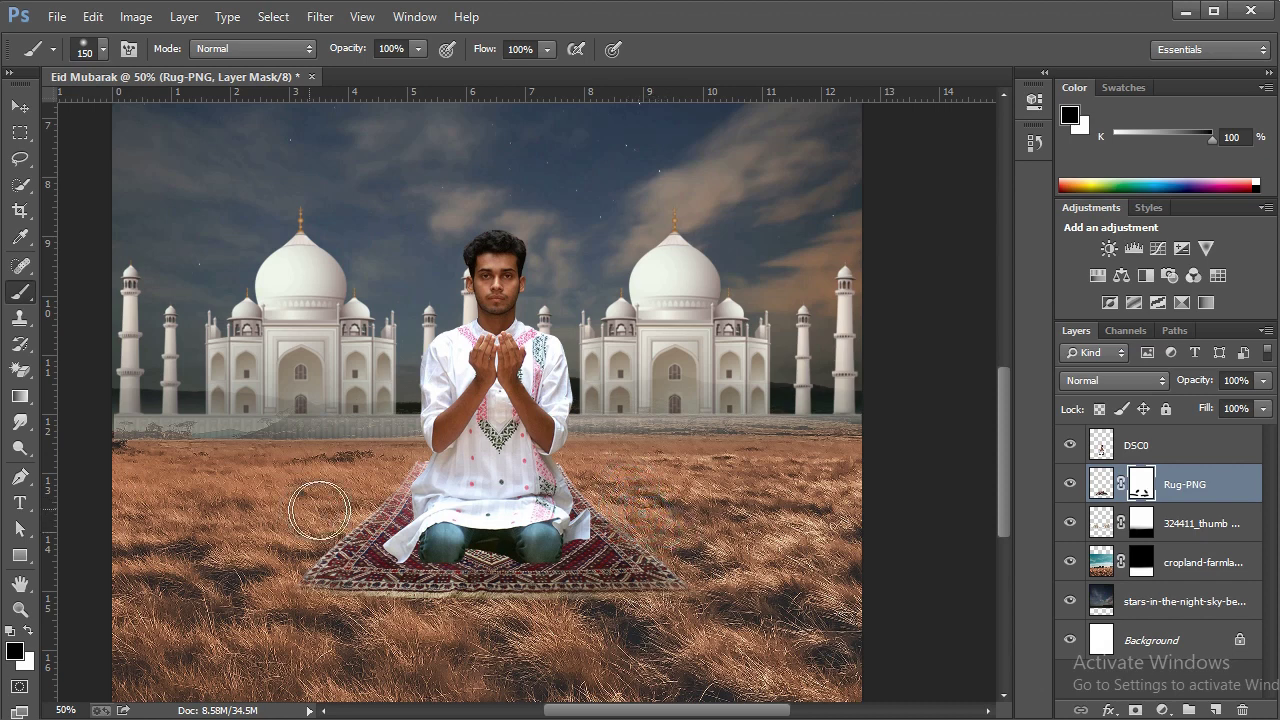
drag(283, 542, 325, 628)
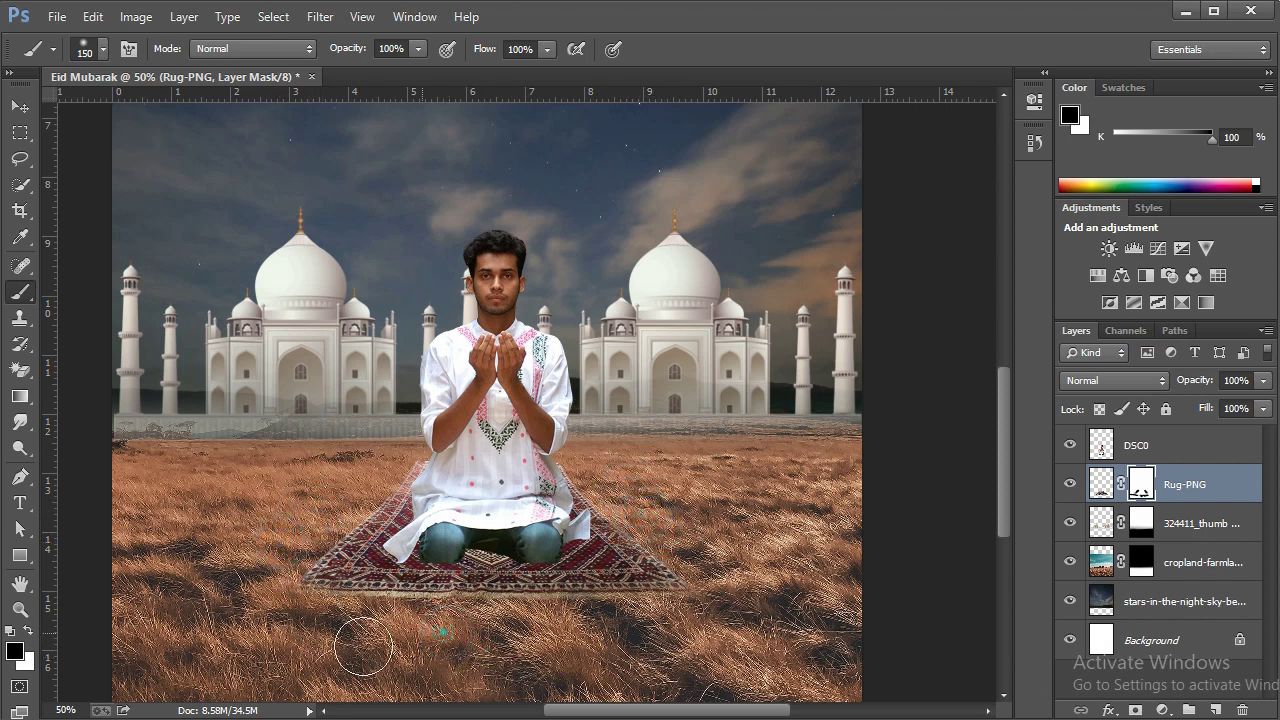
drag(515, 634, 573, 636)
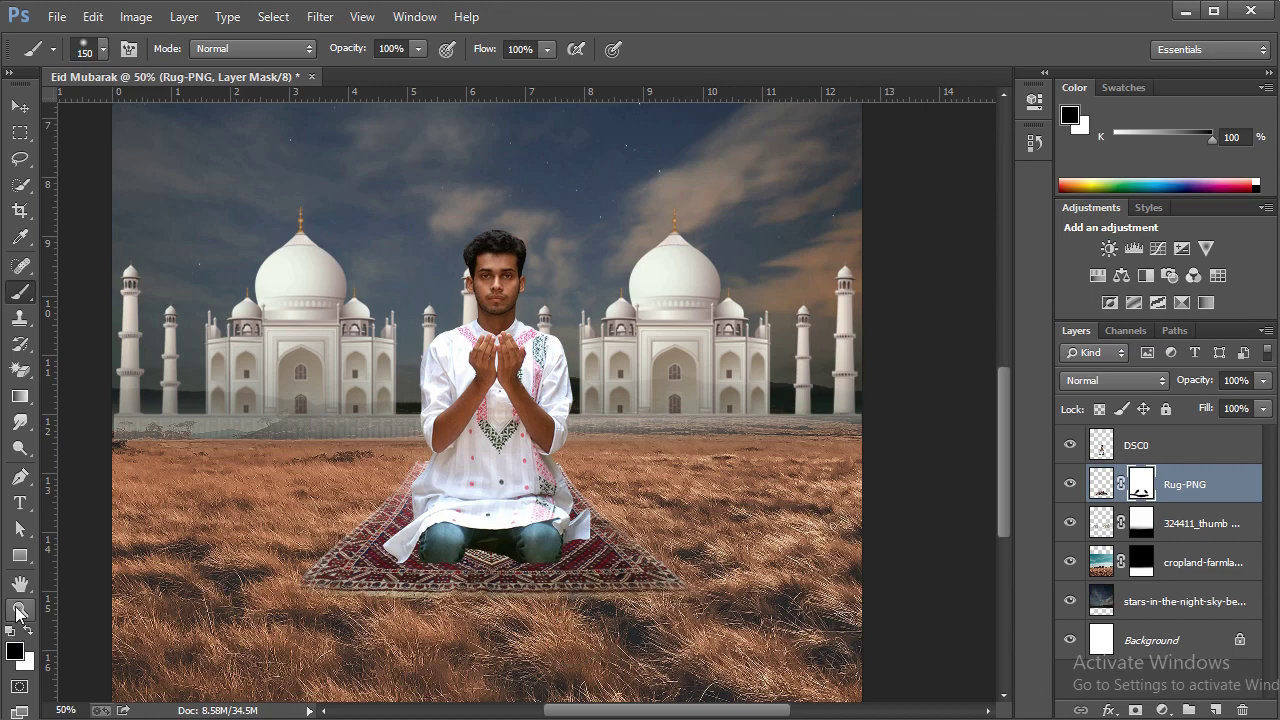
click(18, 612)
right_click(415, 477)
click(445, 490)
right_click(448, 479)
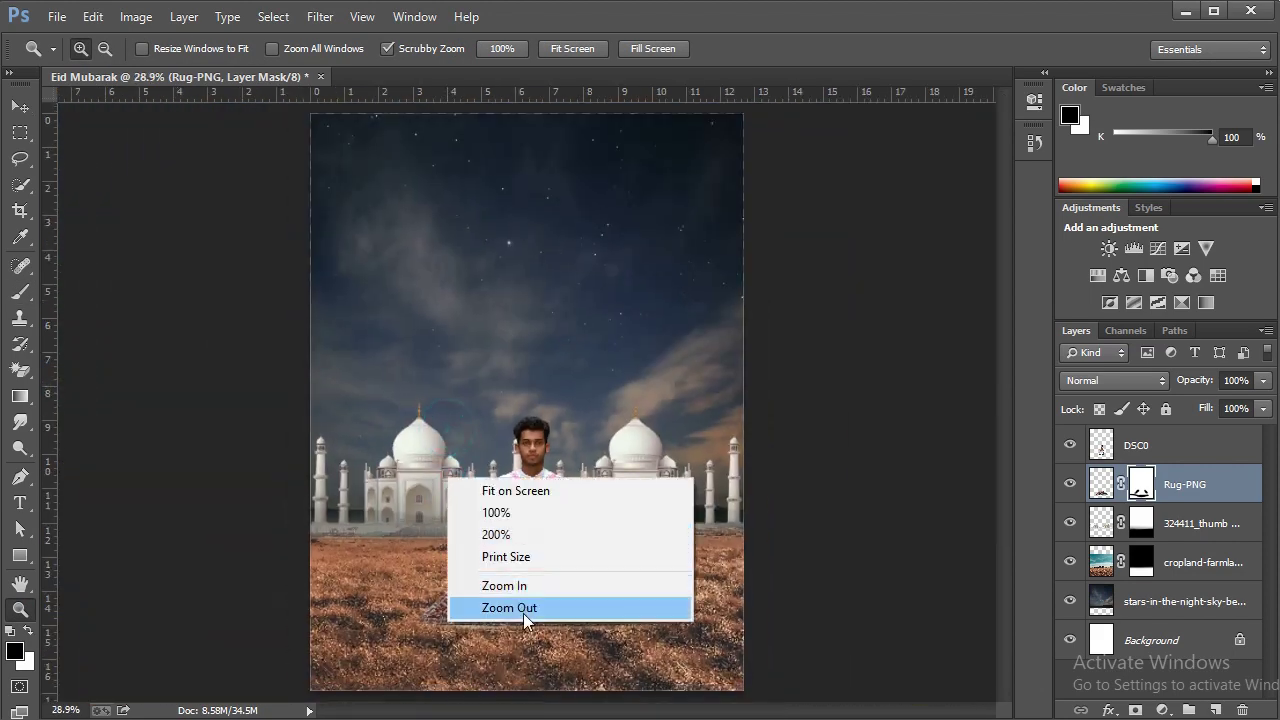
click(527, 607)
click(575, 515)
right_click(573, 486)
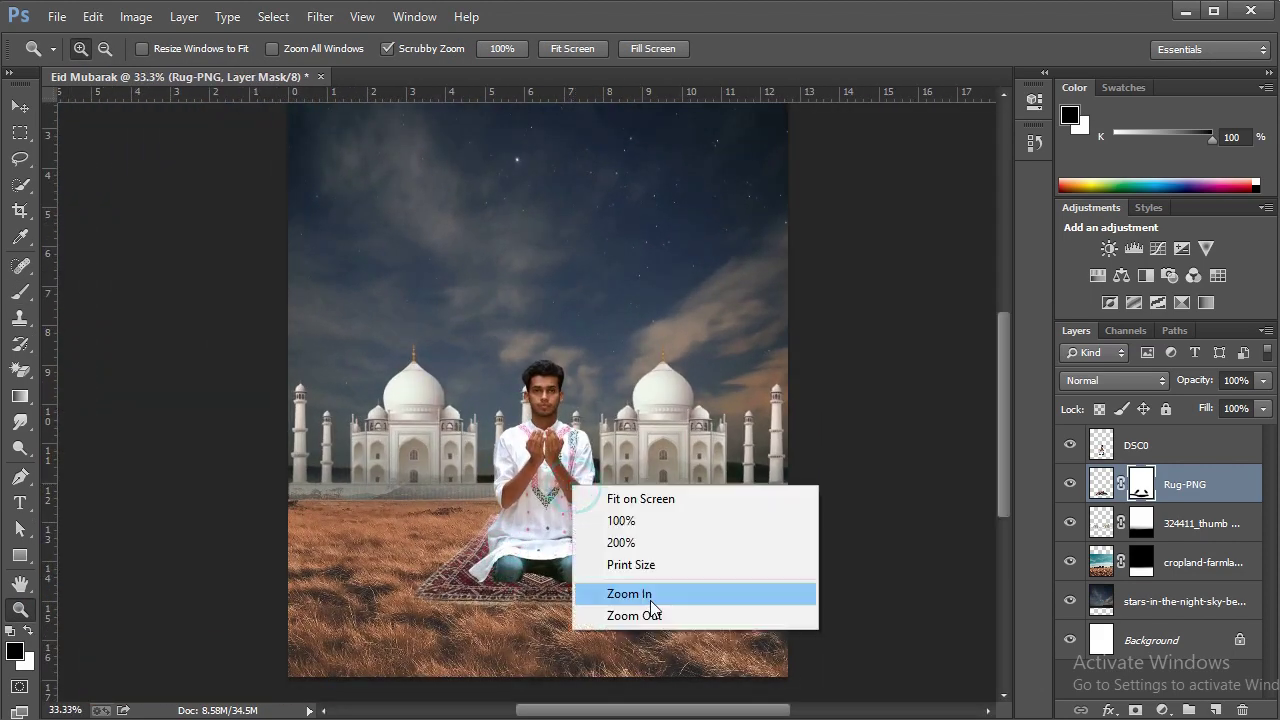
click(652, 615)
click(524, 609)
right_click(555, 577)
click(635, 703)
key(alt+Tab)
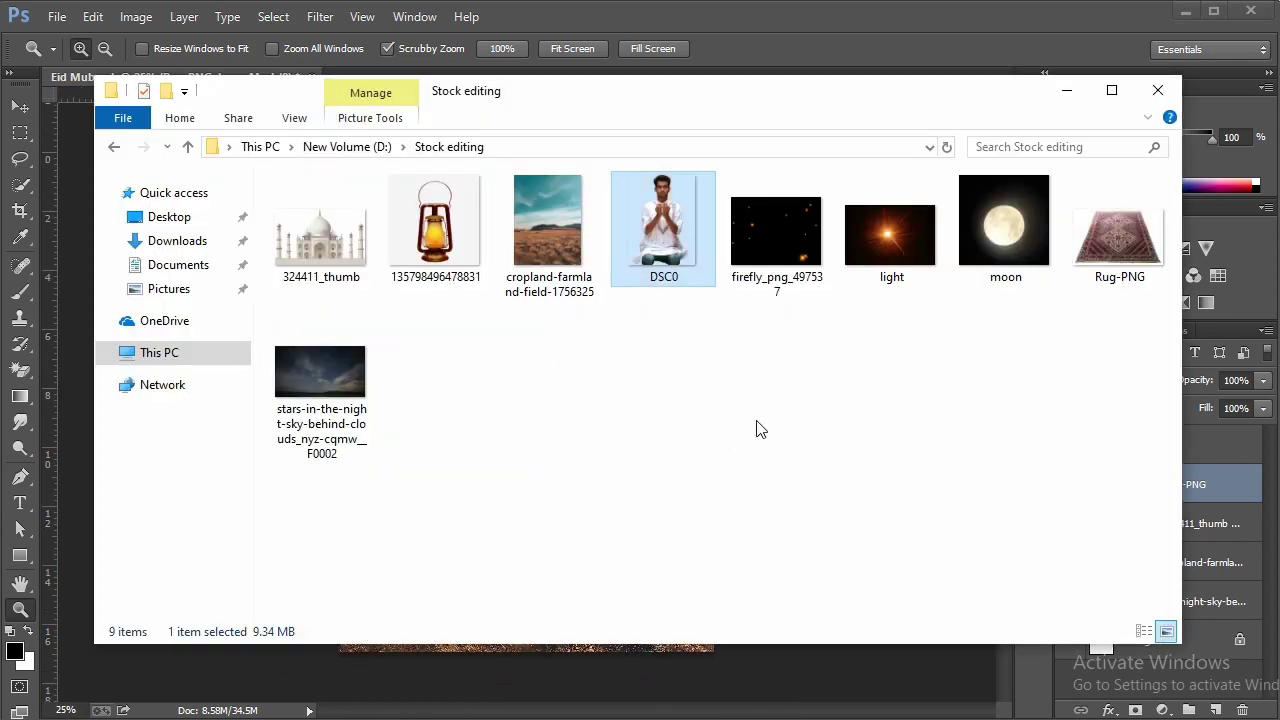
click(920, 18)
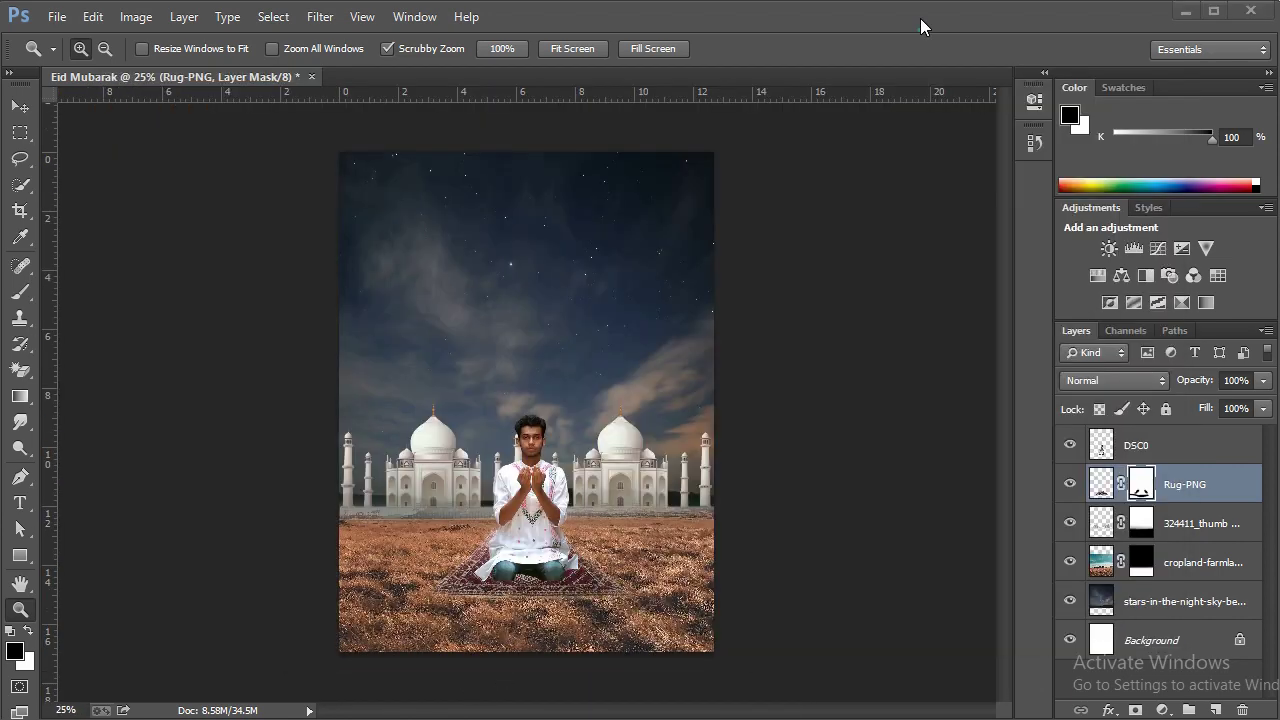
click(578, 490)
right_click(646, 317)
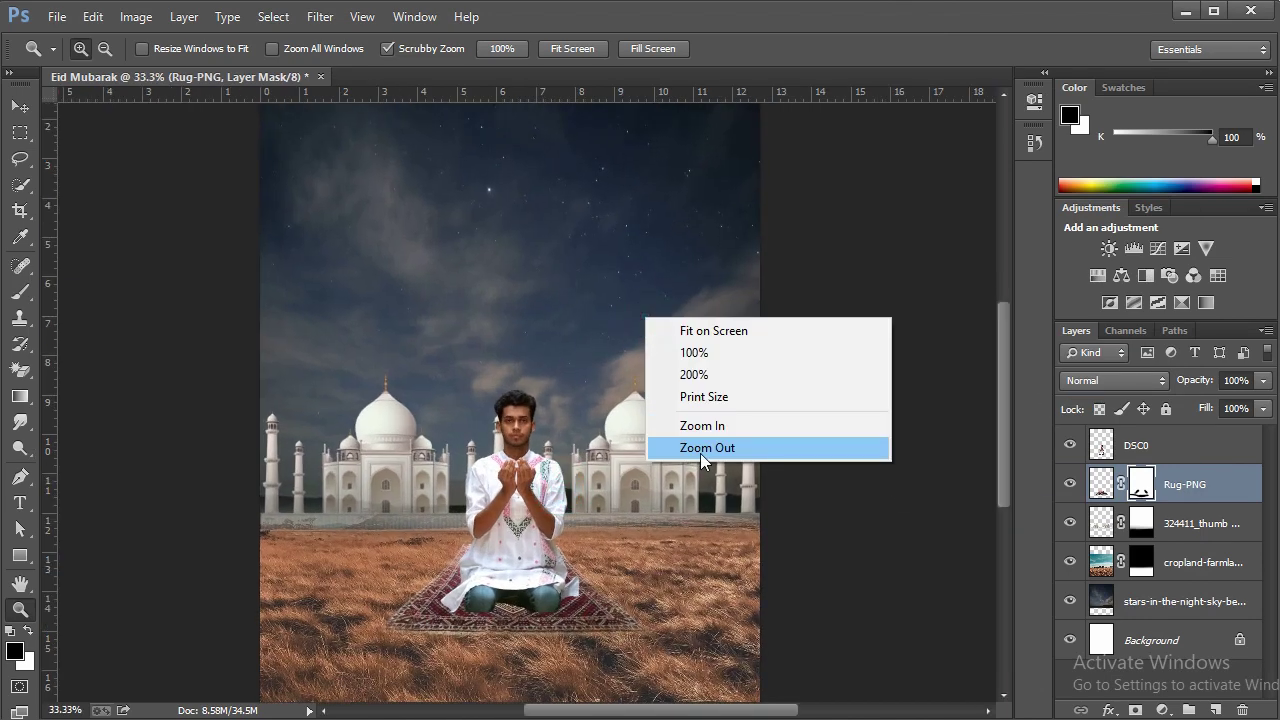
click(700, 446)
click(585, 262)
right_click(586, 270)
click(655, 401)
key(alt+Tab)
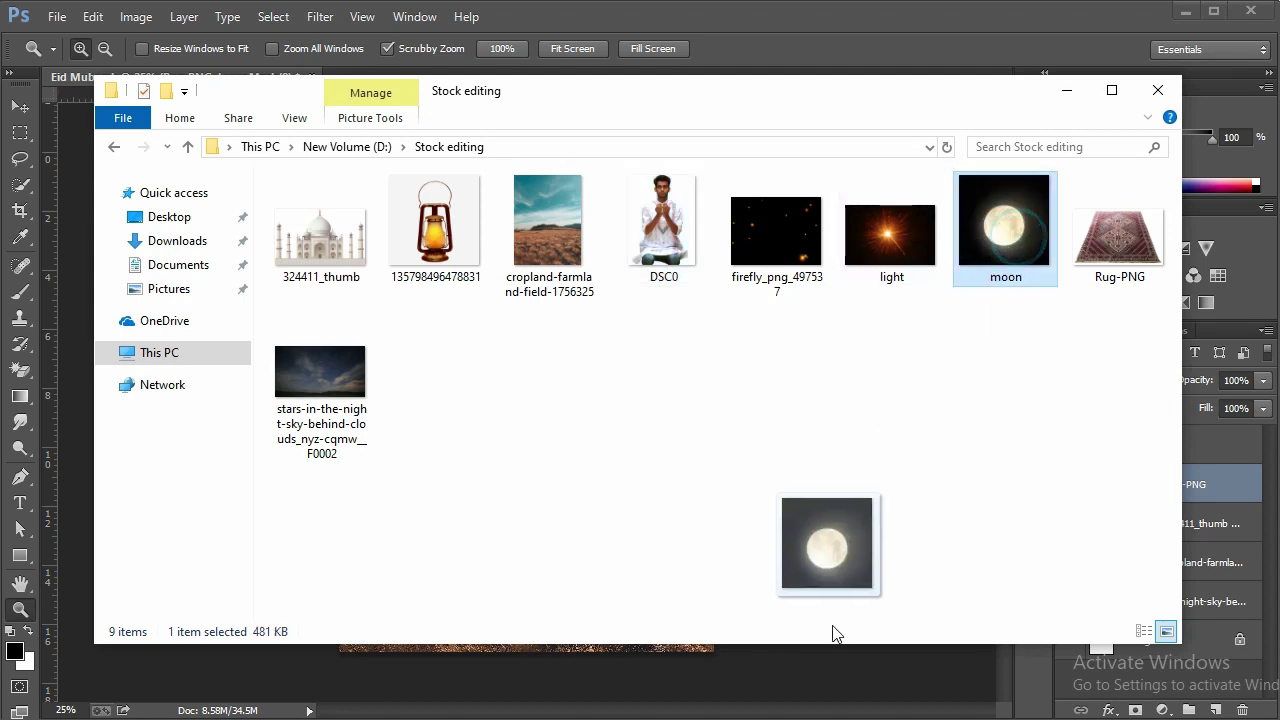
Place the moon image into the poster with Screen blend mode
drag(1018, 237, 835, 670)
click(1113, 380)
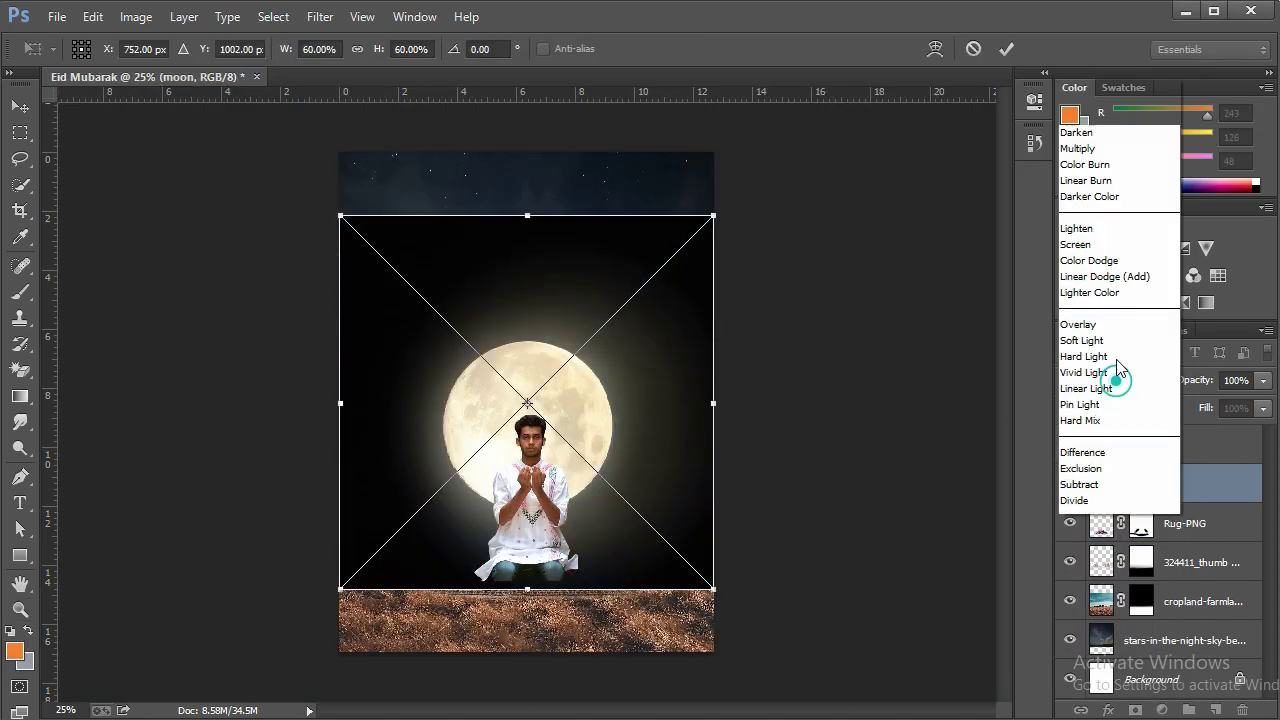
click(1128, 169)
click(1006, 49)
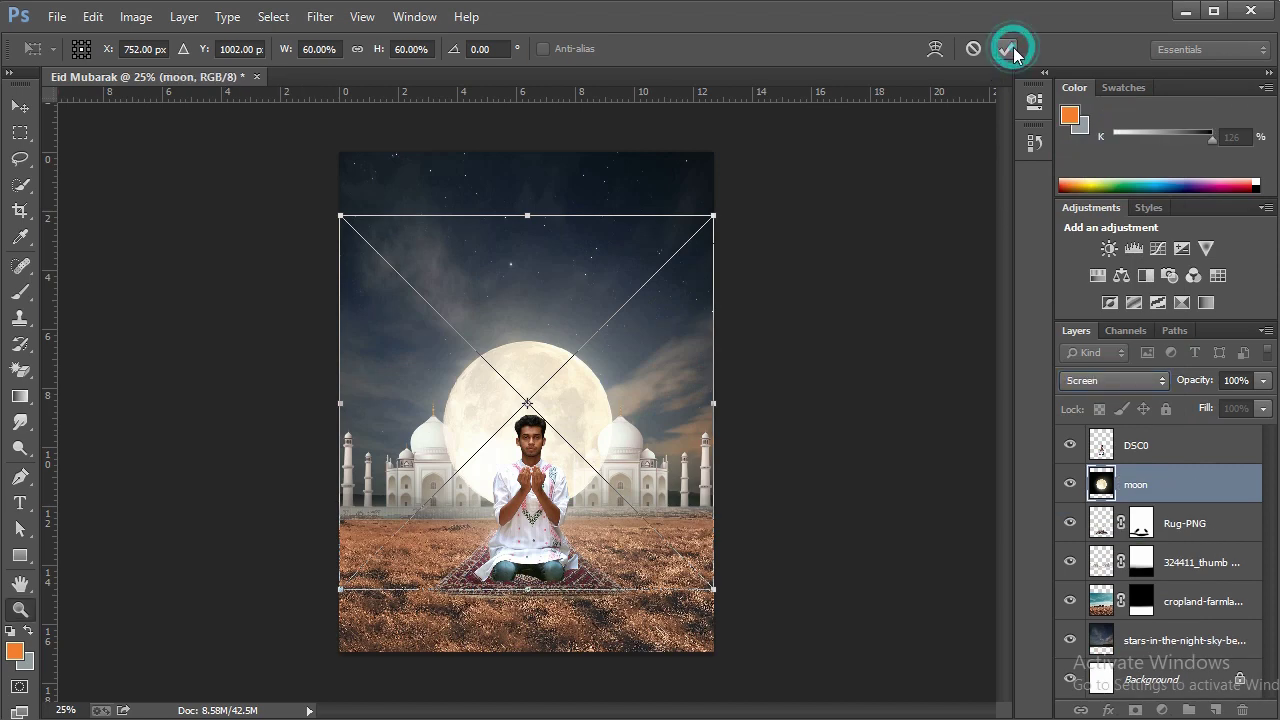
Rasterize the moon layer and shrink it to about 25% over the left dome
right_click(1168, 490)
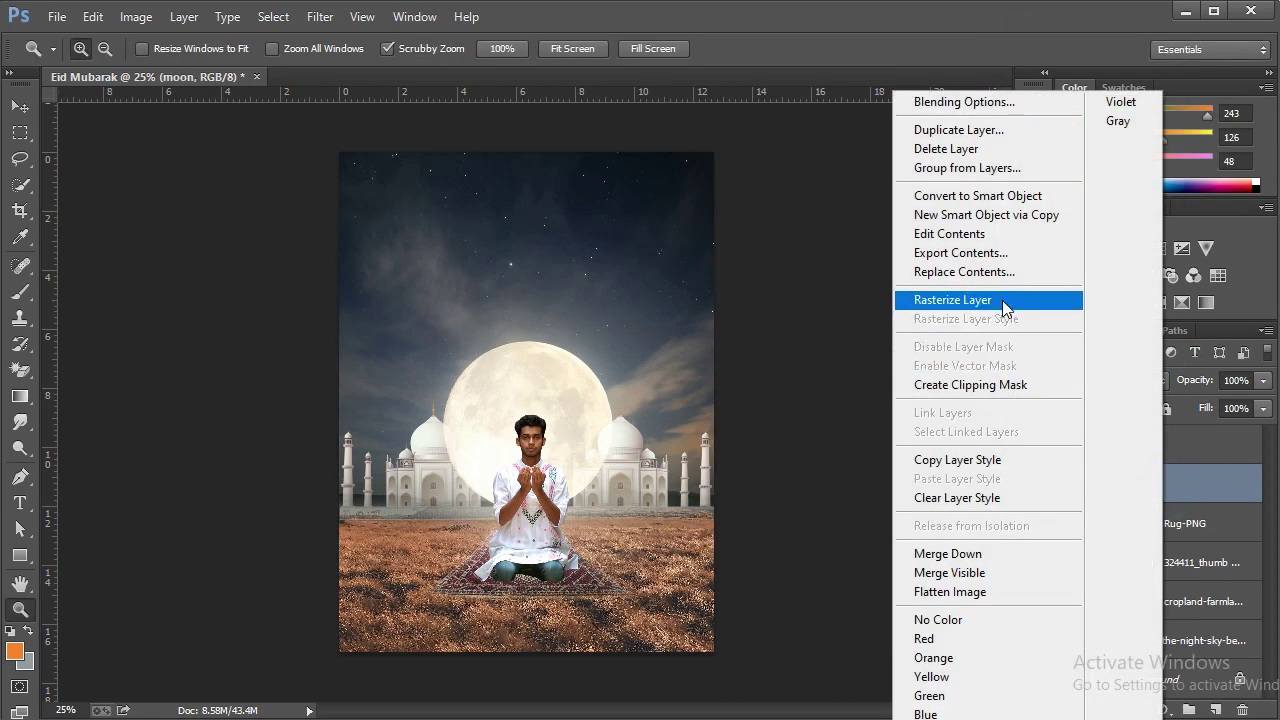
click(1003, 300)
key(ctrl+t)
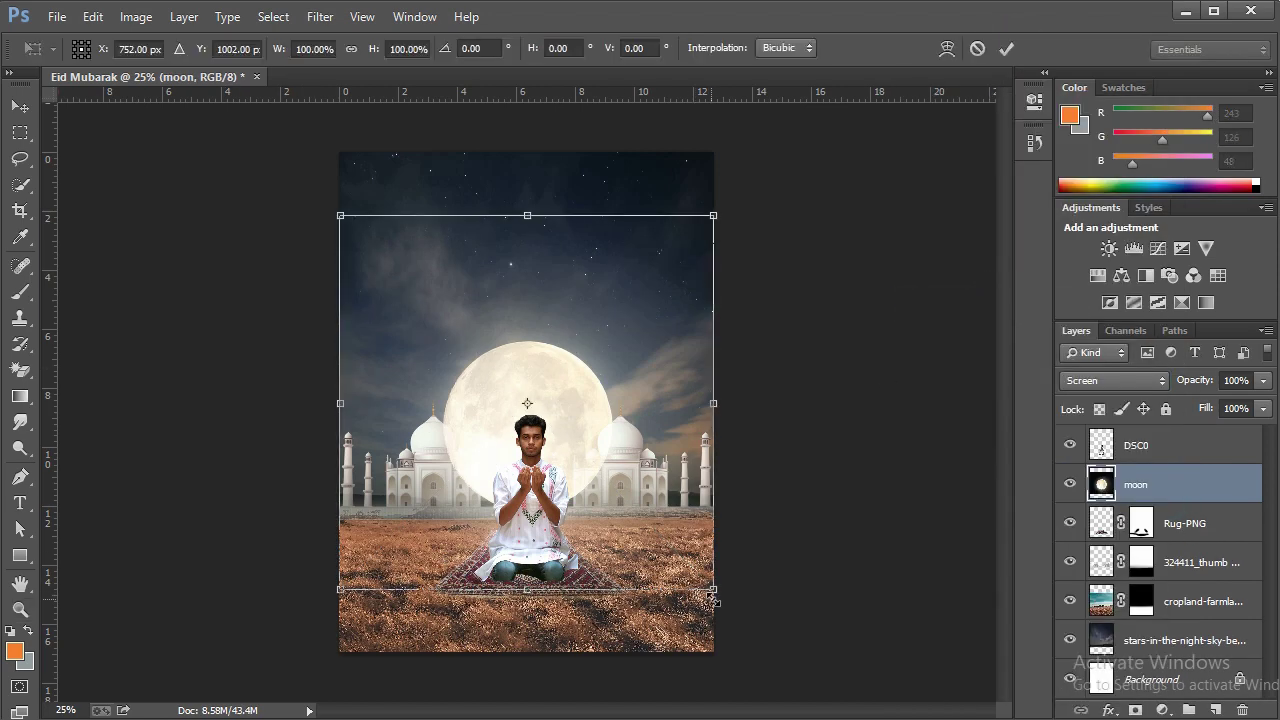
mouse_move(713, 590)
mouse_down()
mouse_move(434, 309)
mouse_move(480, 427)
mouse_up()
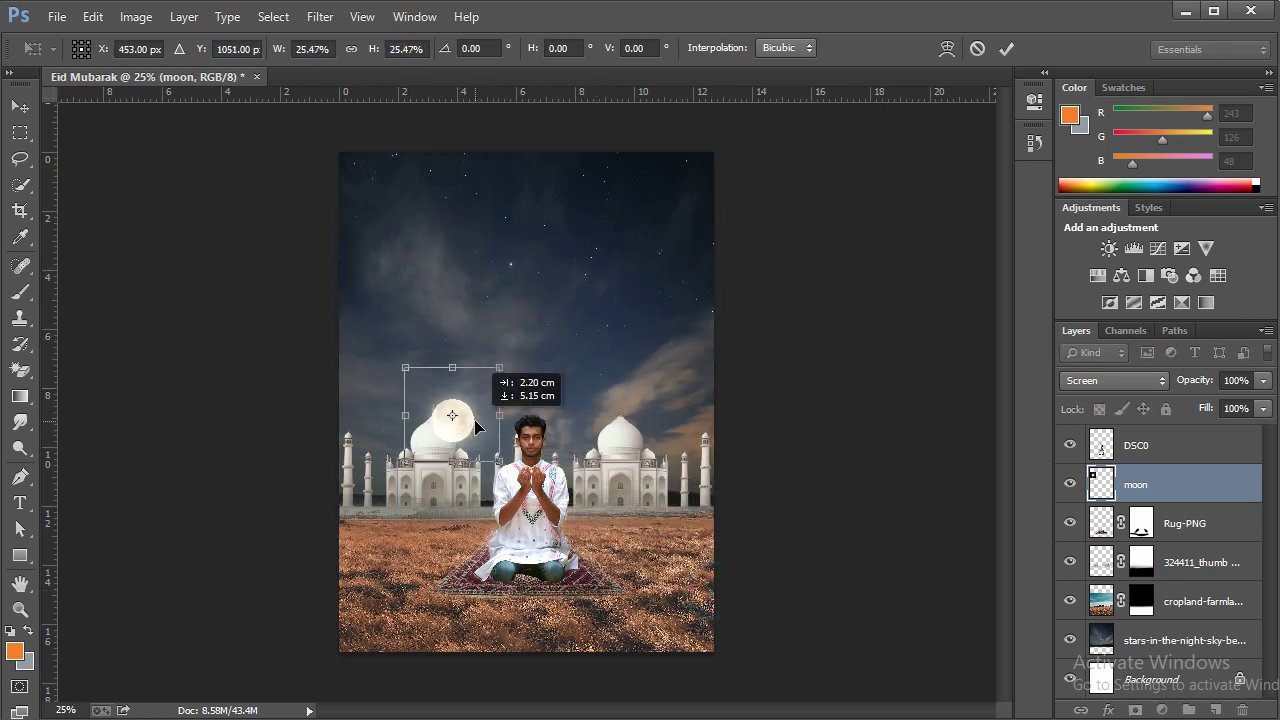
click(1006, 49)
Move the moon layer below the 324411_thumb mosques layer and zoom in on the moon
key(z)
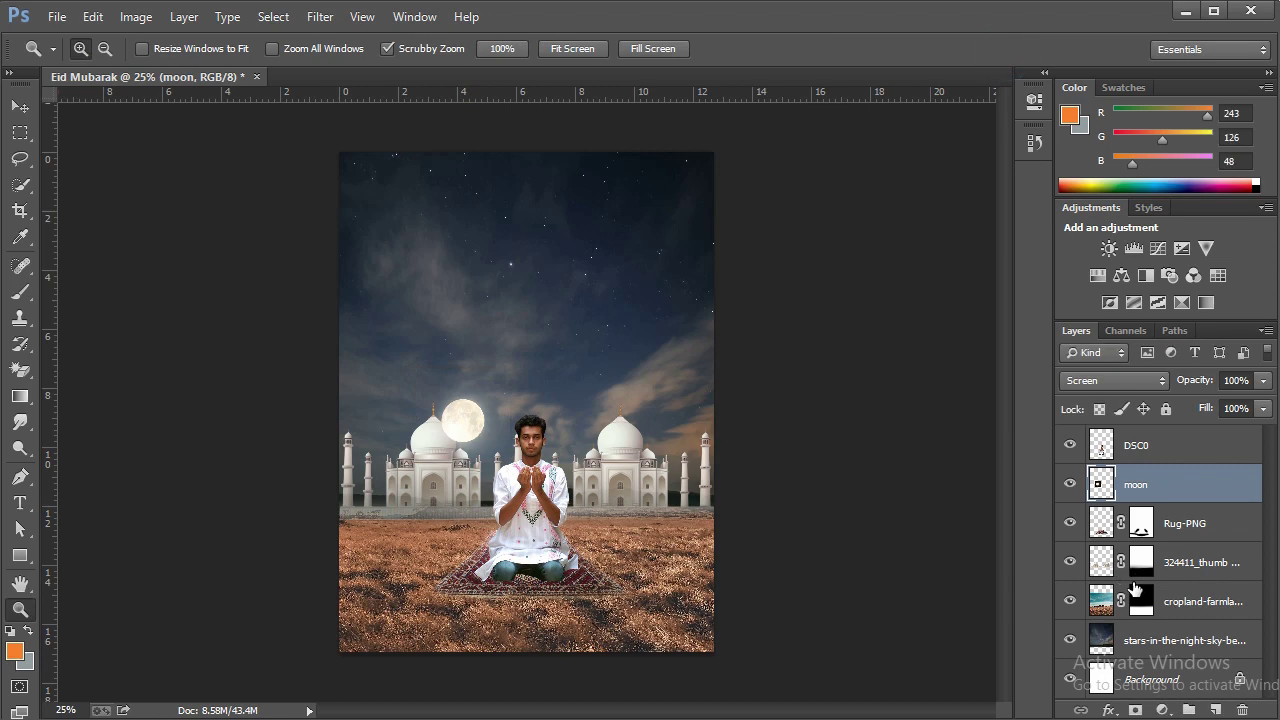
drag(1172, 492, 1206, 589)
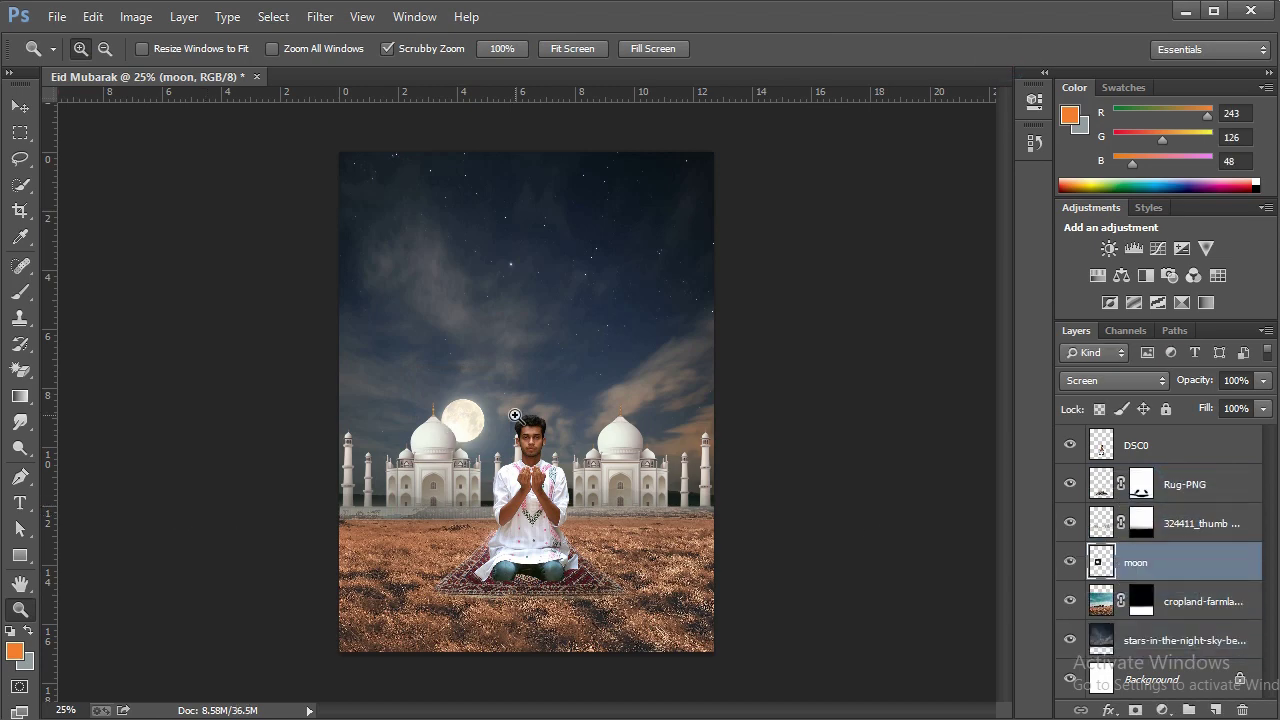
click(520, 405)
click(449, 363)
click(449, 491)
click(508, 519)
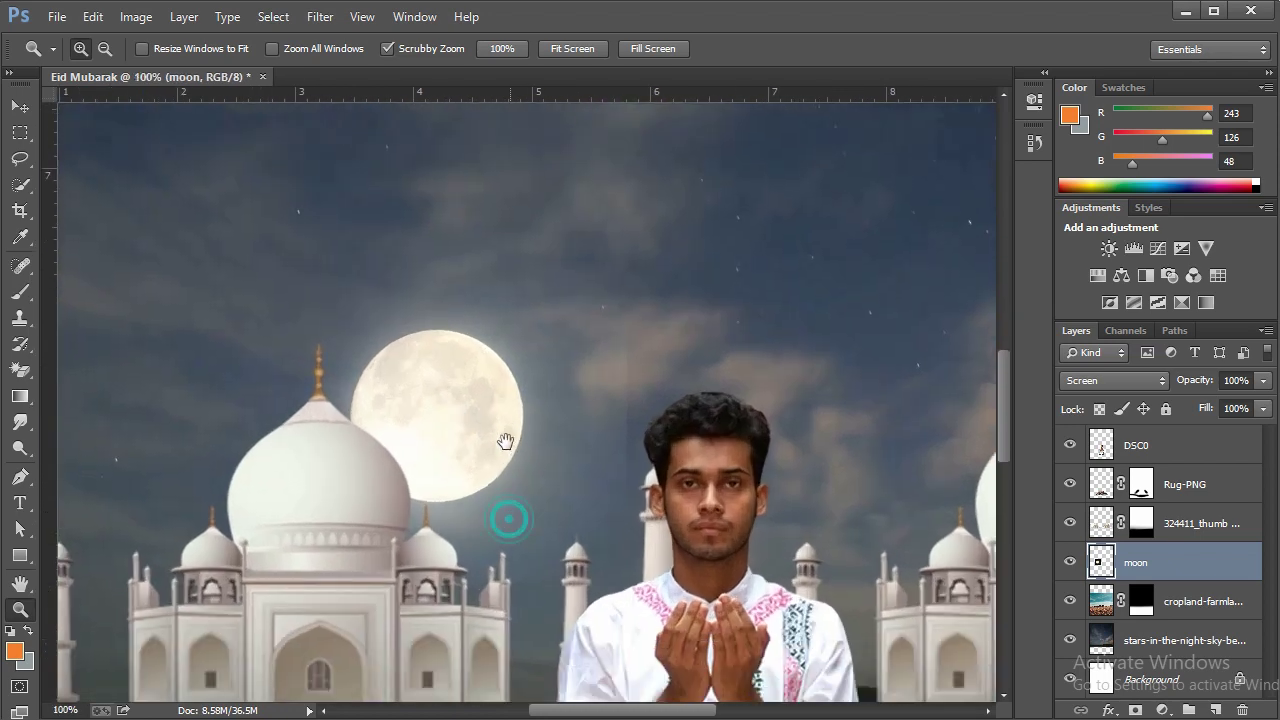
drag(505, 441, 500, 426)
Apply Levels to the moon with the black input raised to about 14
click(302, 15)
mouse_move(330, 237)
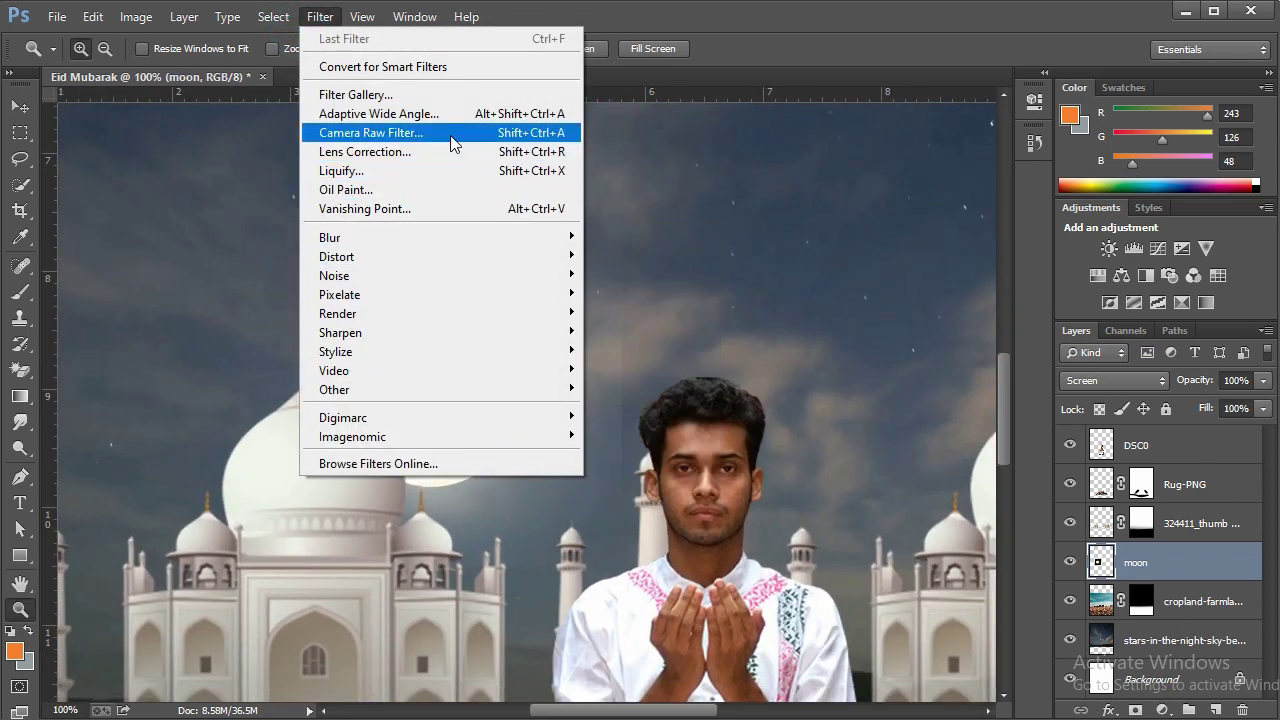
click(136, 16)
mouse_move(166, 67)
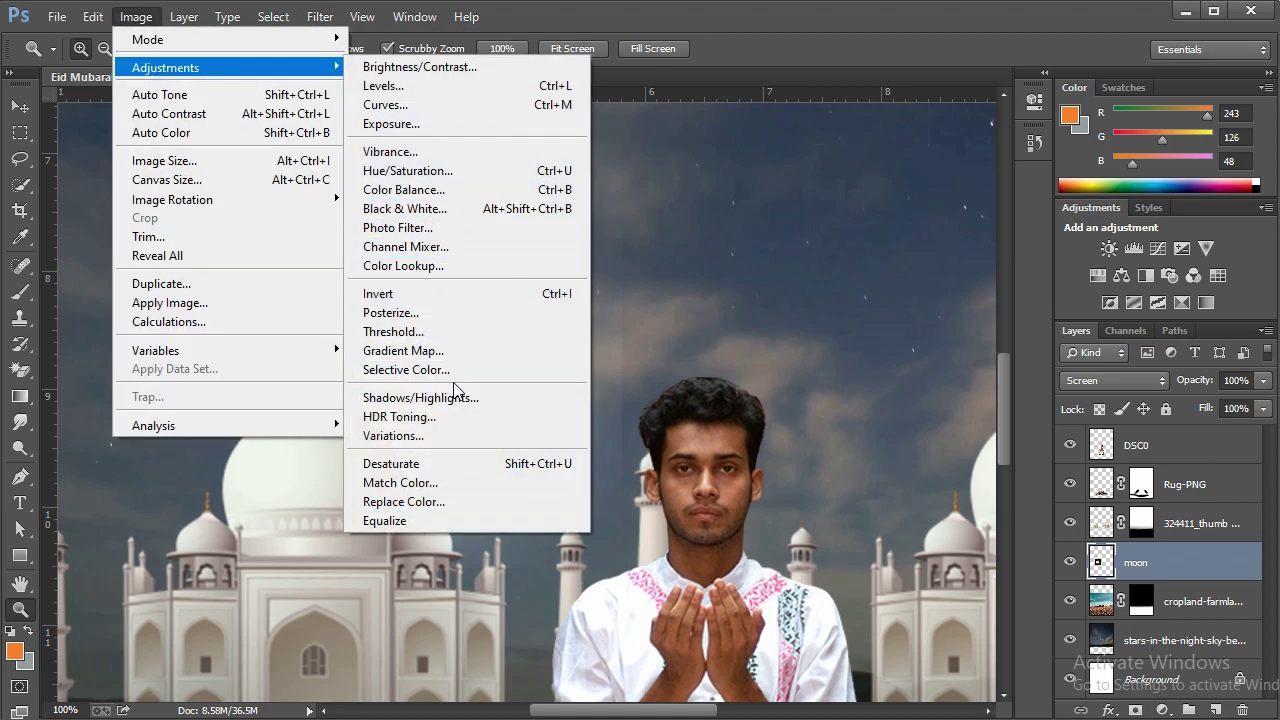
click(440, 86)
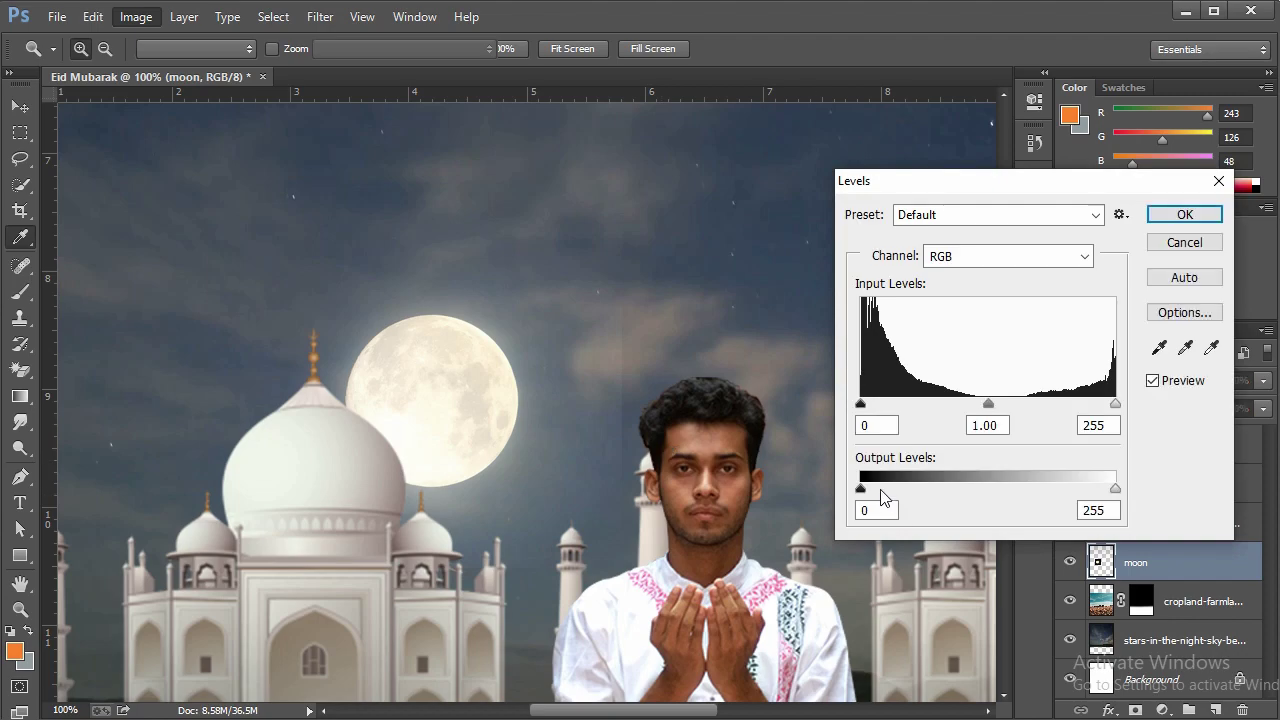
drag(863, 409, 866, 410)
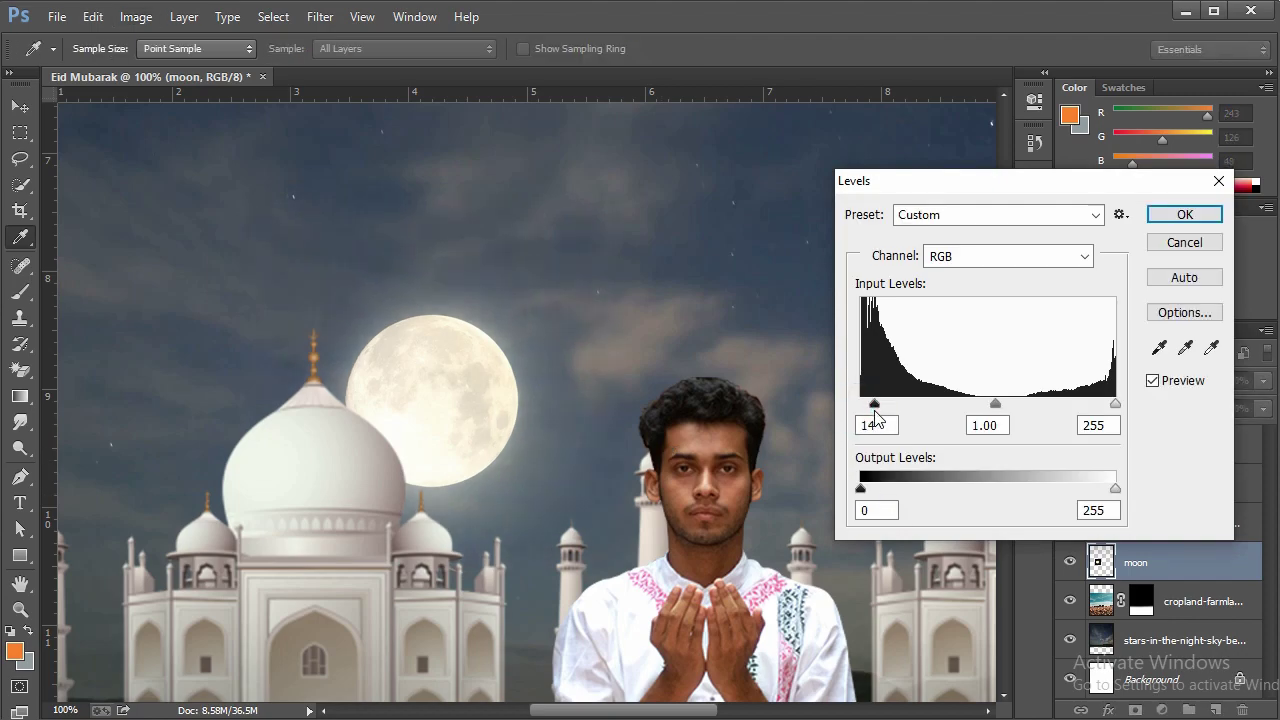
click(1184, 215)
key(z)
click(551, 437)
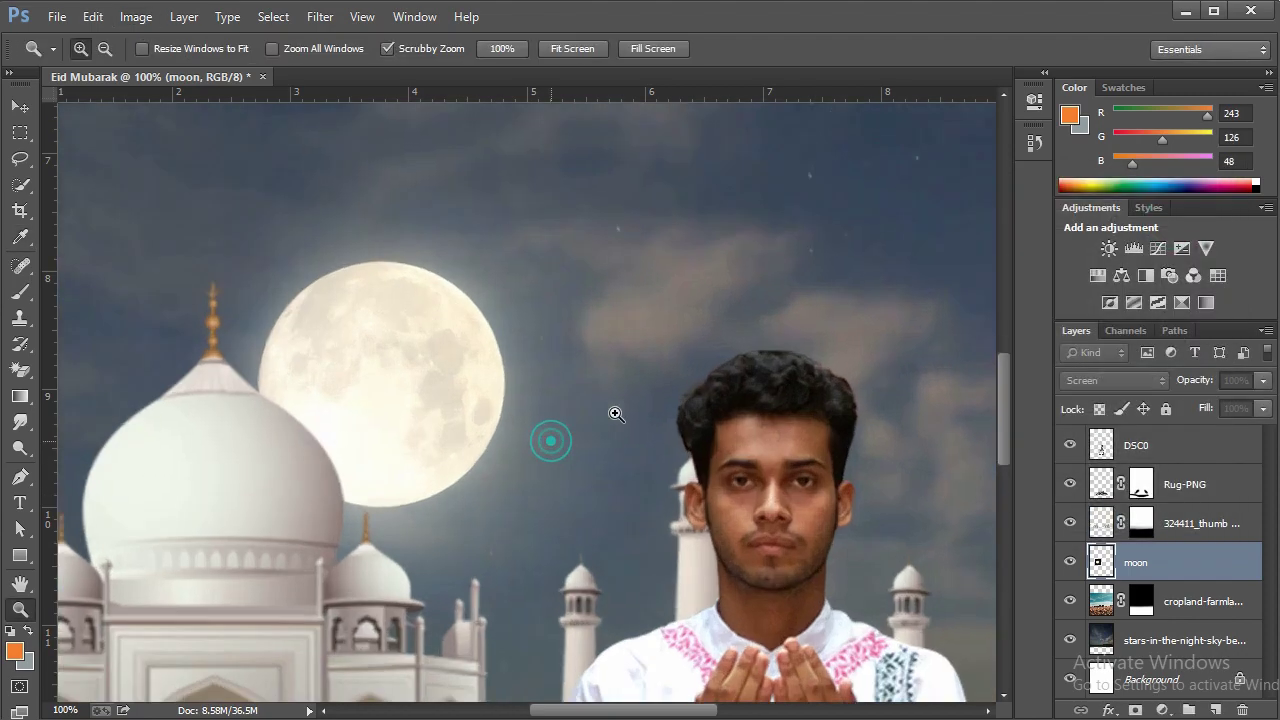
right_click(640, 415)
click(662, 421)
drag(428, 423, 457, 414)
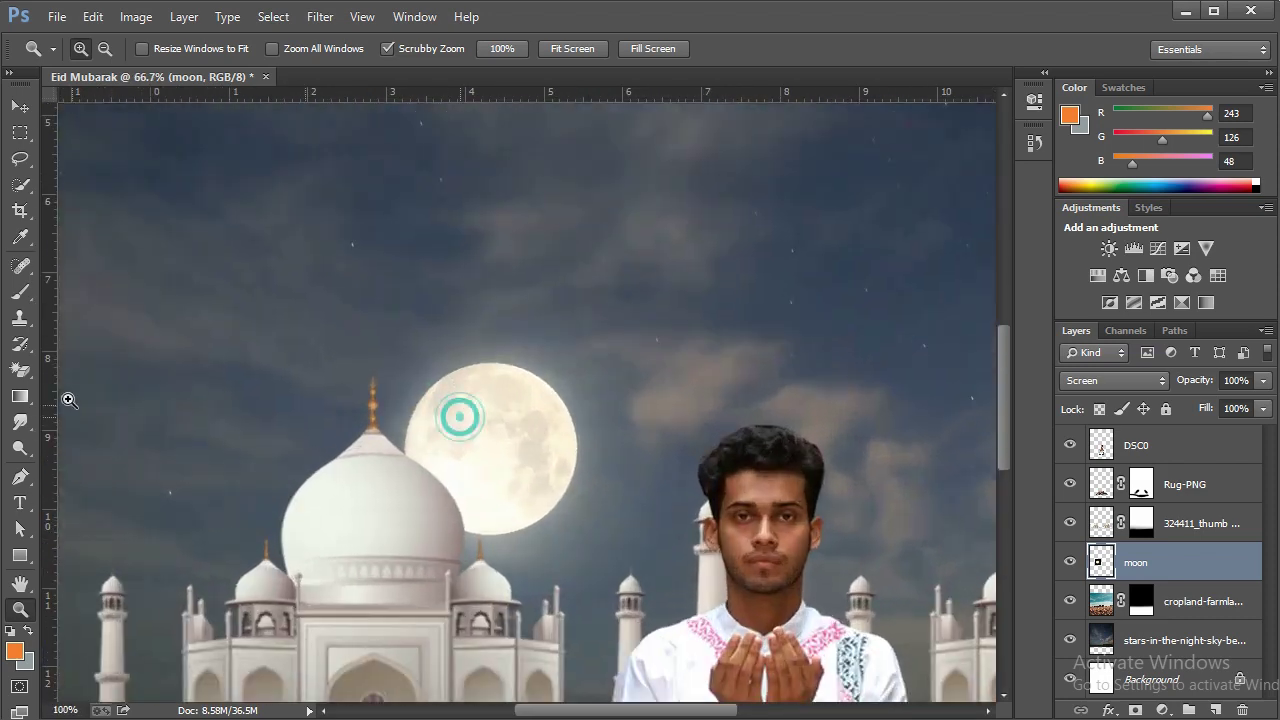
click(20, 370)
Erase the moon where it overlaps the left dome with a 250-size eraser
click(106, 367)
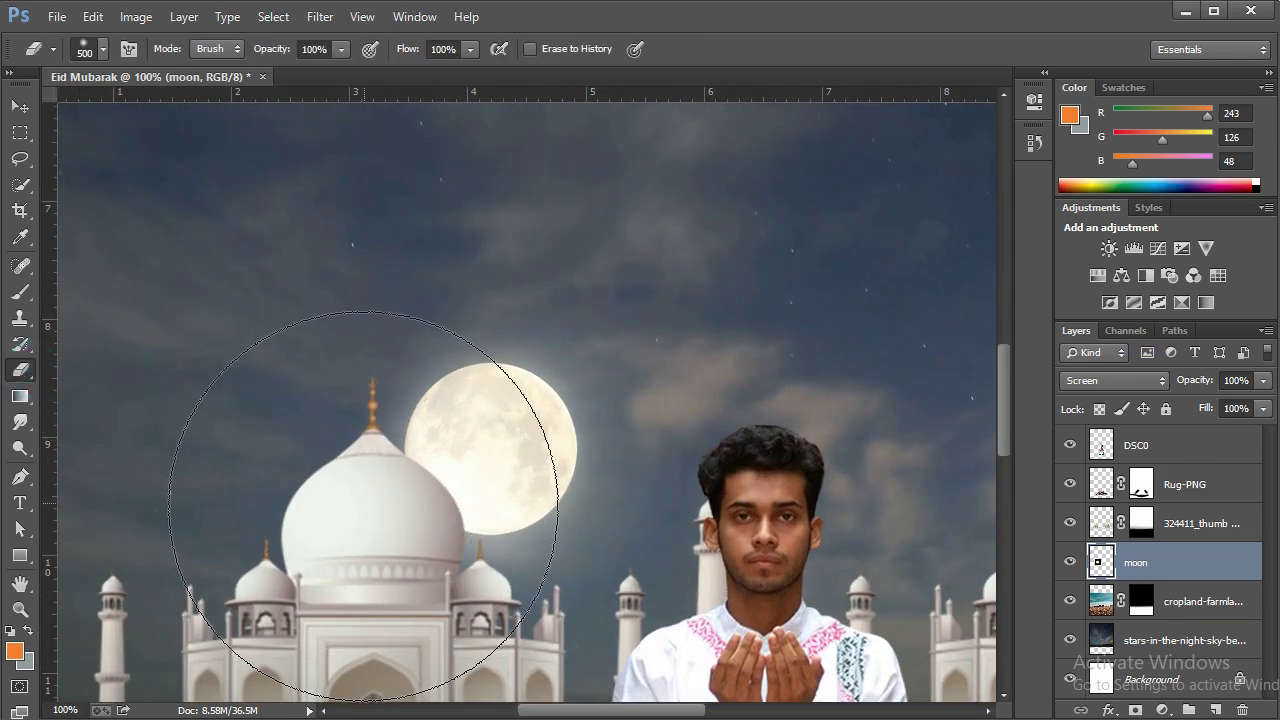
key(bracketleft)
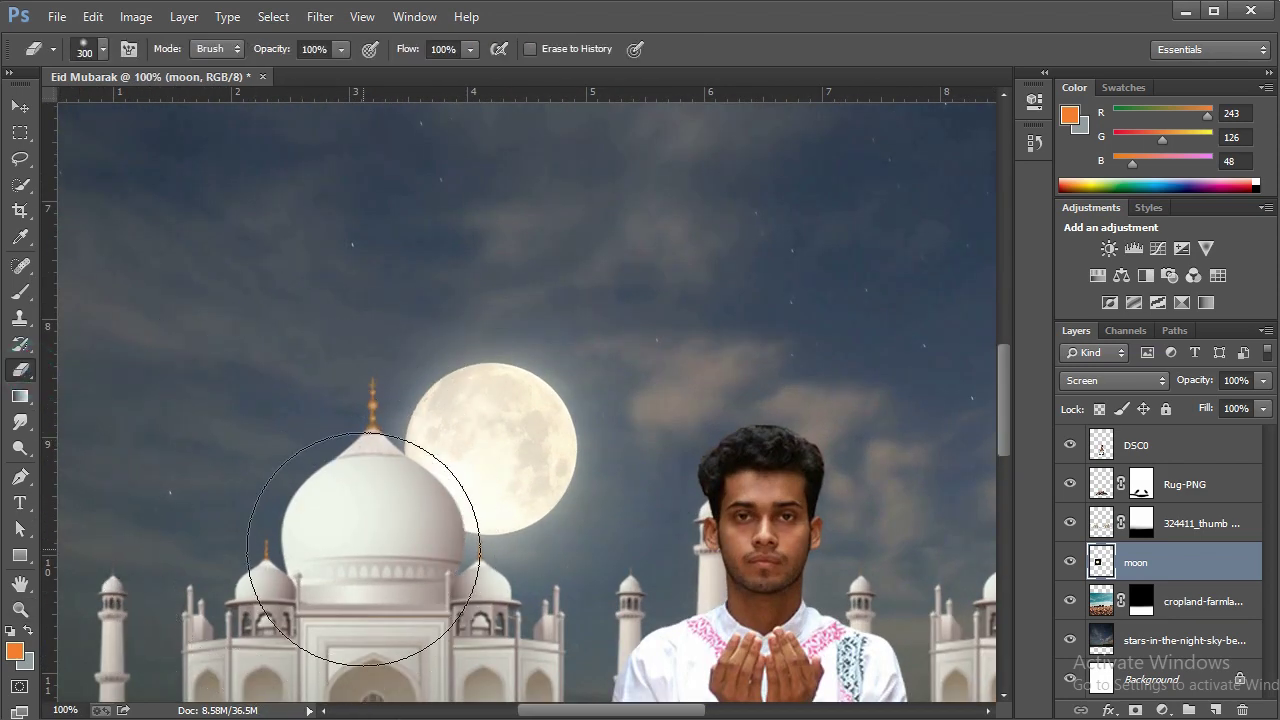
key(bracketleft)
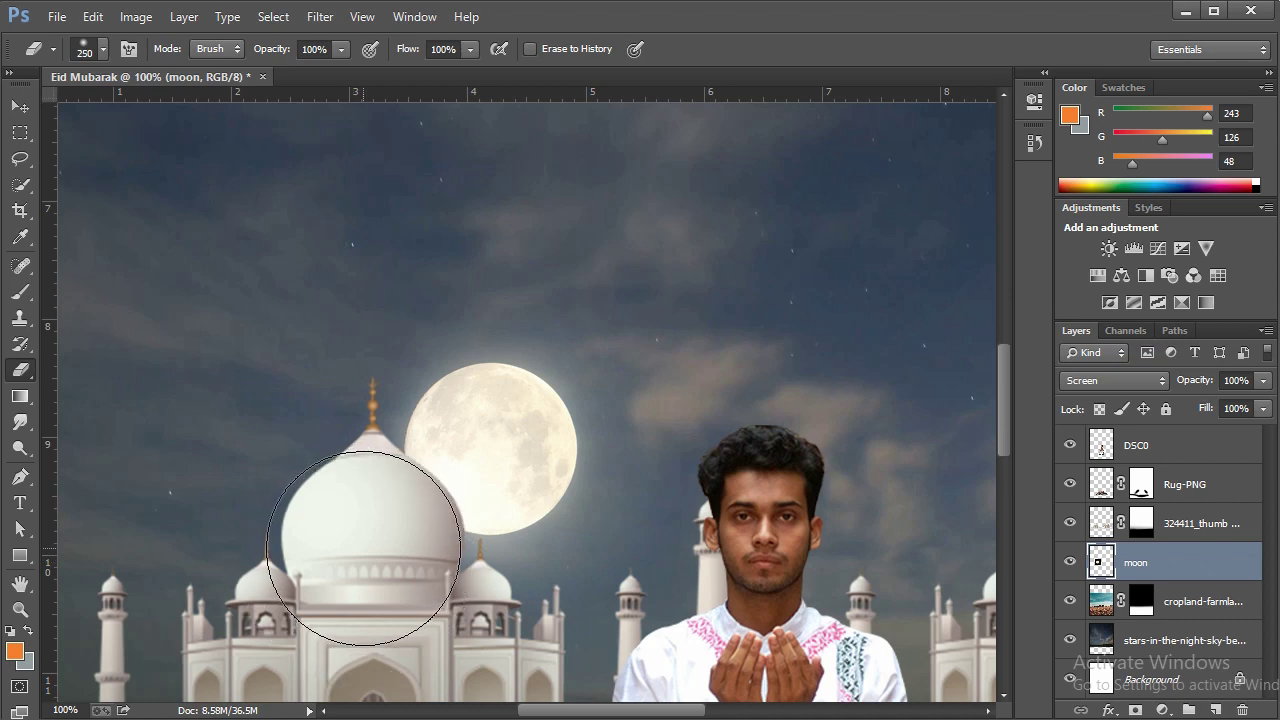
drag(366, 547, 372, 520)
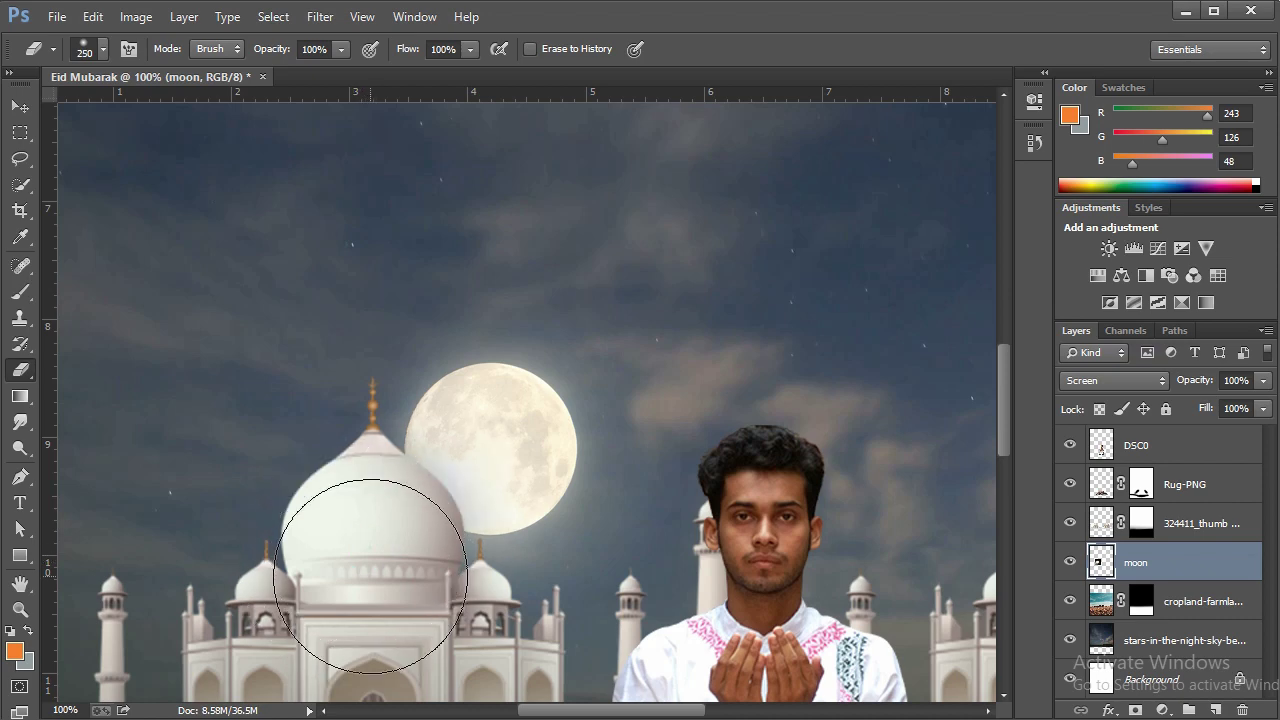
Fit the whole poster on screen and zoom in slightly
click(20, 609)
right_click(508, 468)
click(540, 484)
right_click(490, 422)
click(540, 556)
click(522, 604)
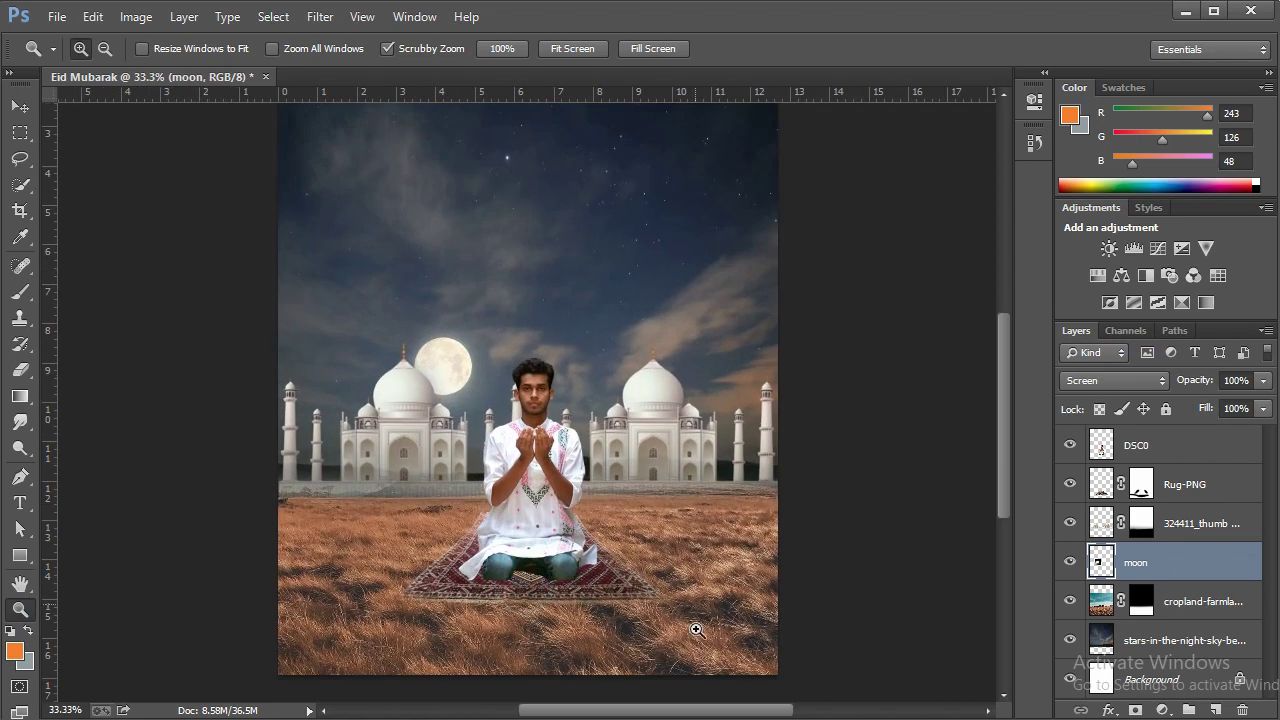
click(514, 651)
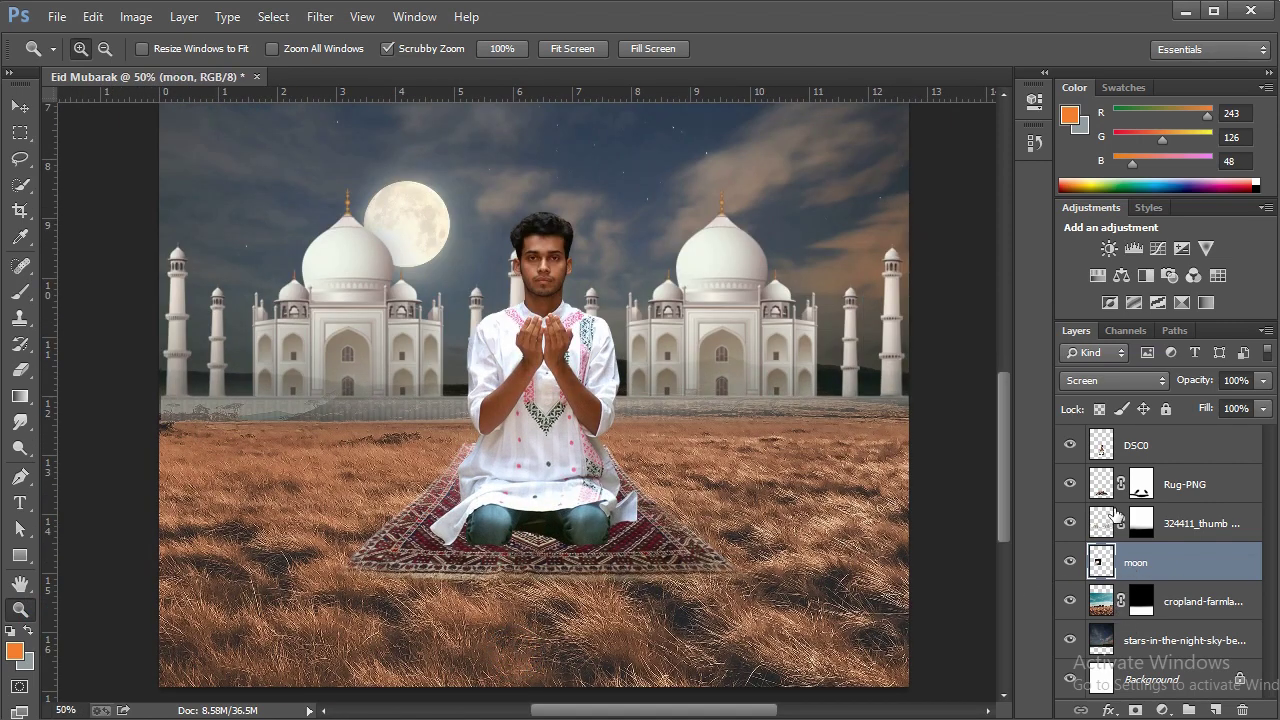
Check the rug and mosques layers, then add a new Layer 1 above the mosques
click(1071, 484)
click(1071, 484)
click(1071, 522)
click(1071, 522)
click(1180, 522)
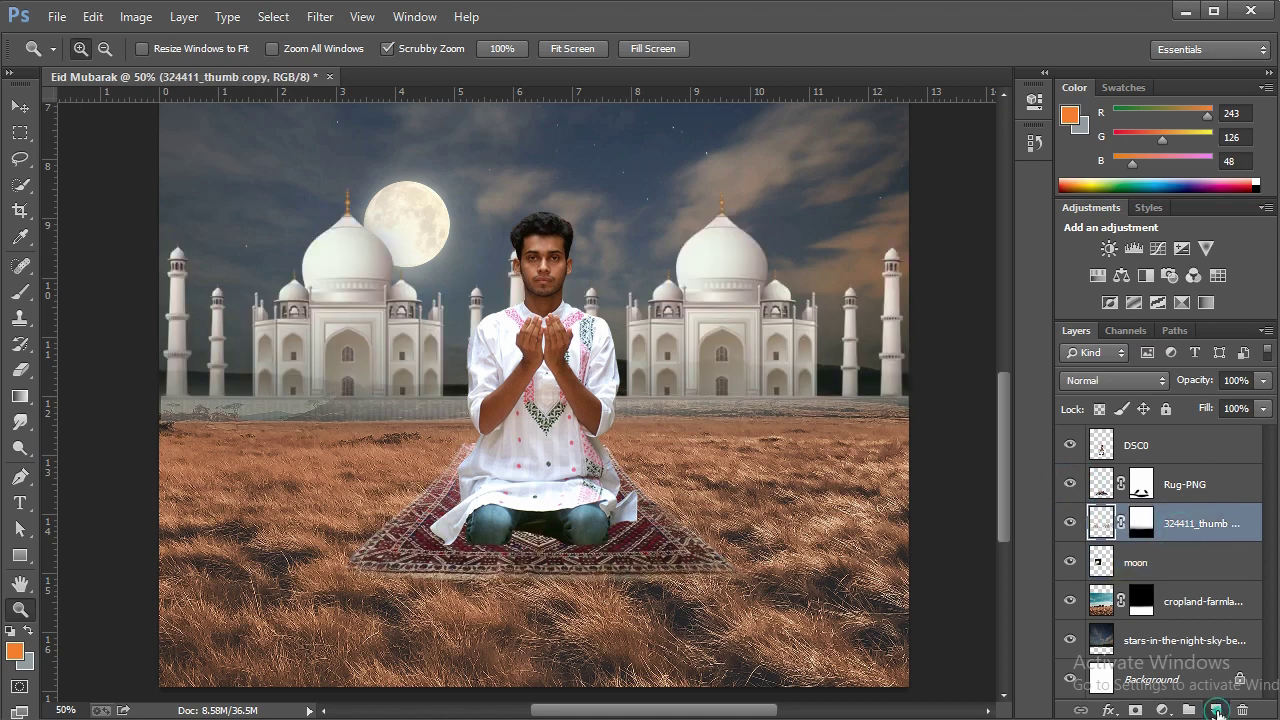
click(1217, 712)
Paint a soft low-opacity black shadow along the rug's bottom edge on Layer 1
click(20, 292)
click(13, 630)
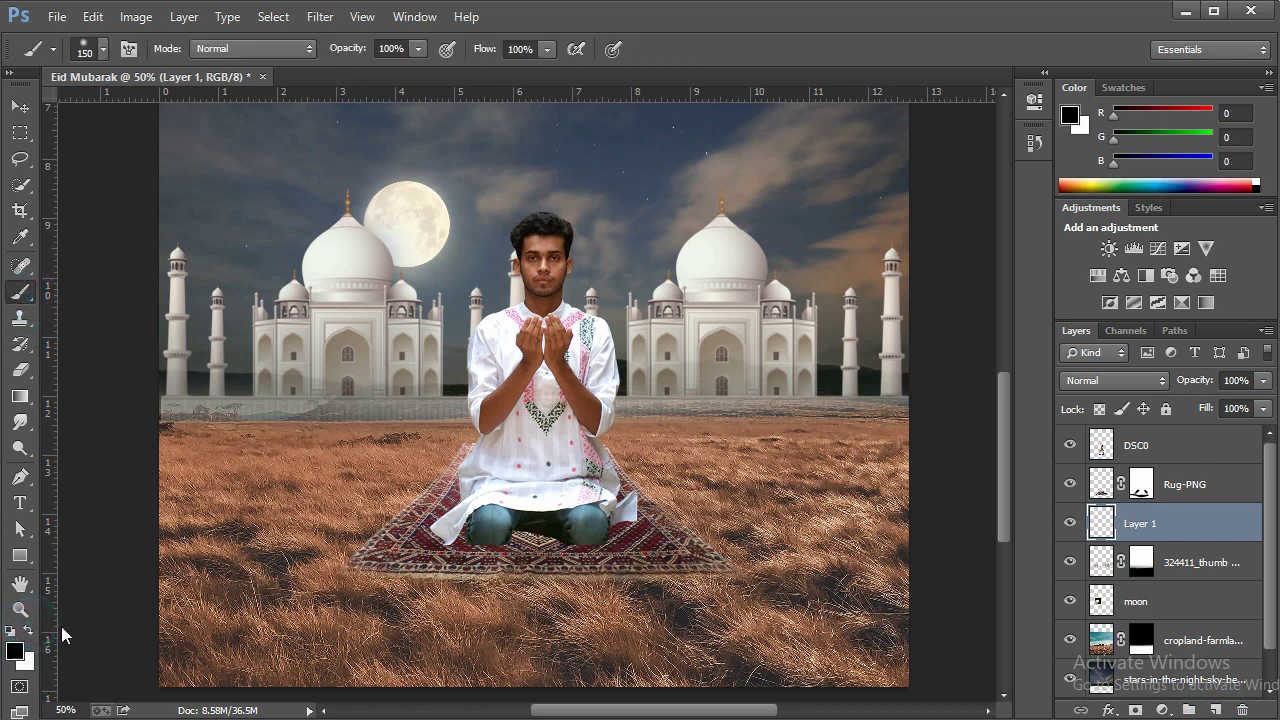
drag(360, 48, 313, 57)
drag(380, 565, 715, 570)
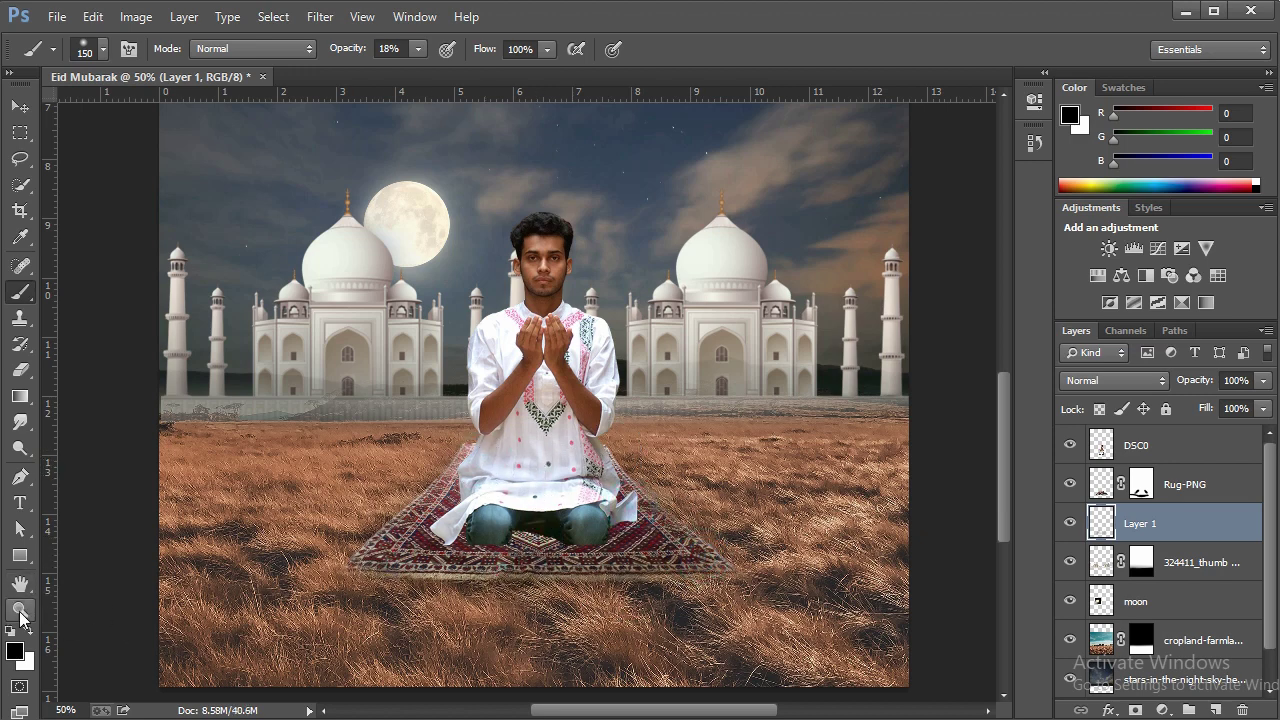
click(20, 610)
click(640, 571)
click(543, 531)
click(1136, 445)
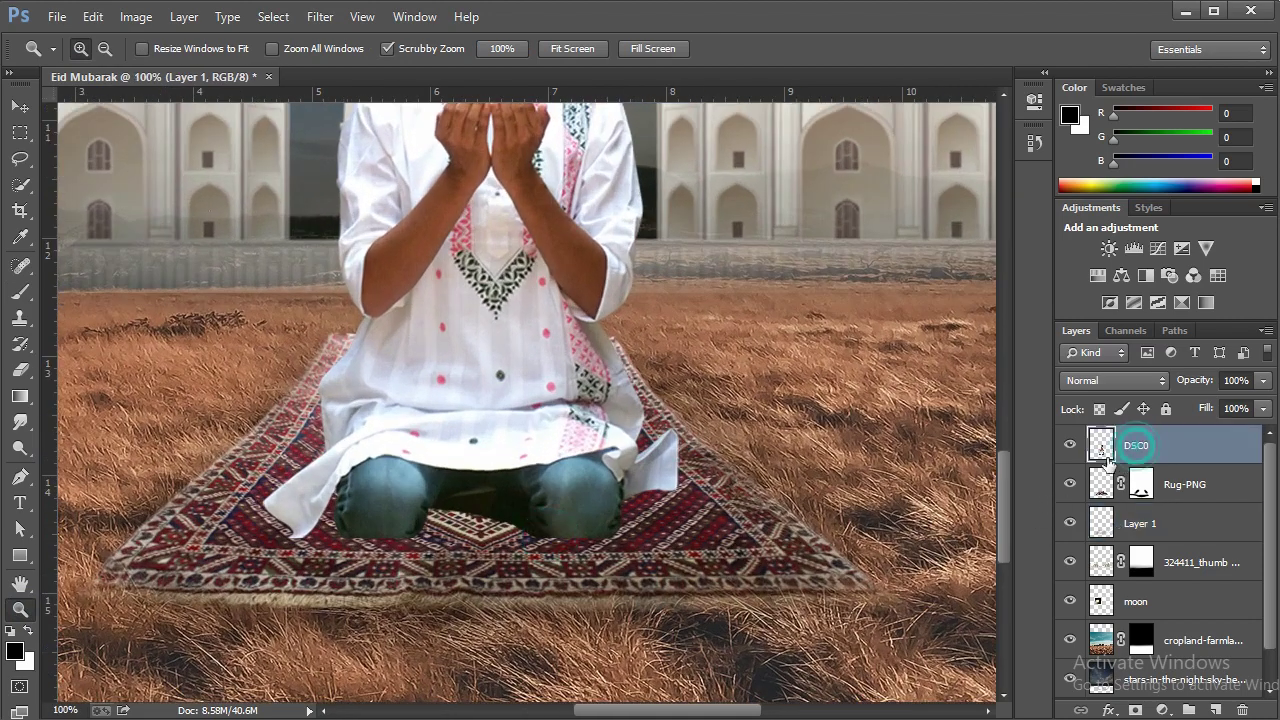
Add a new Layer 2 directly above the Rug-PNG layer
click(1071, 445)
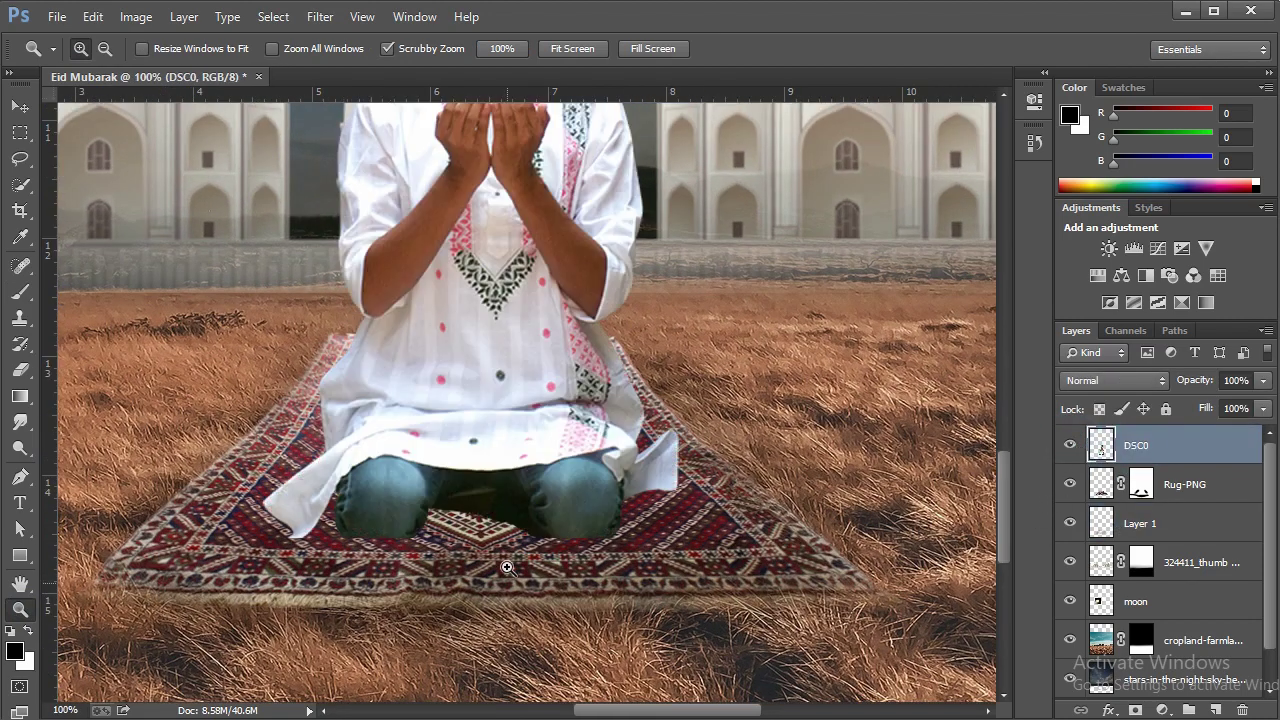
right_click(476, 498)
click(1188, 482)
click(1182, 497)
click(1215, 710)
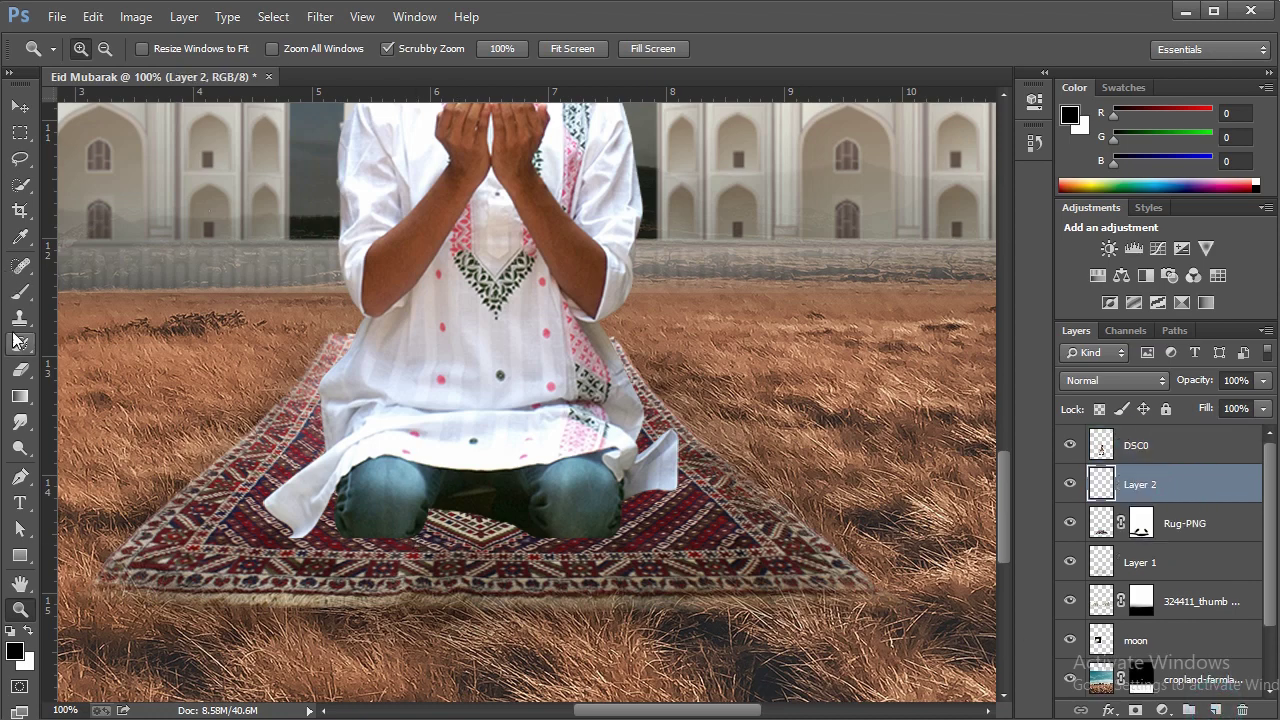
Paint soft black shadow between the man's knees with a size-50 brush
click(20, 291)
drag(518, 520, 440, 512)
key(bracketleft)
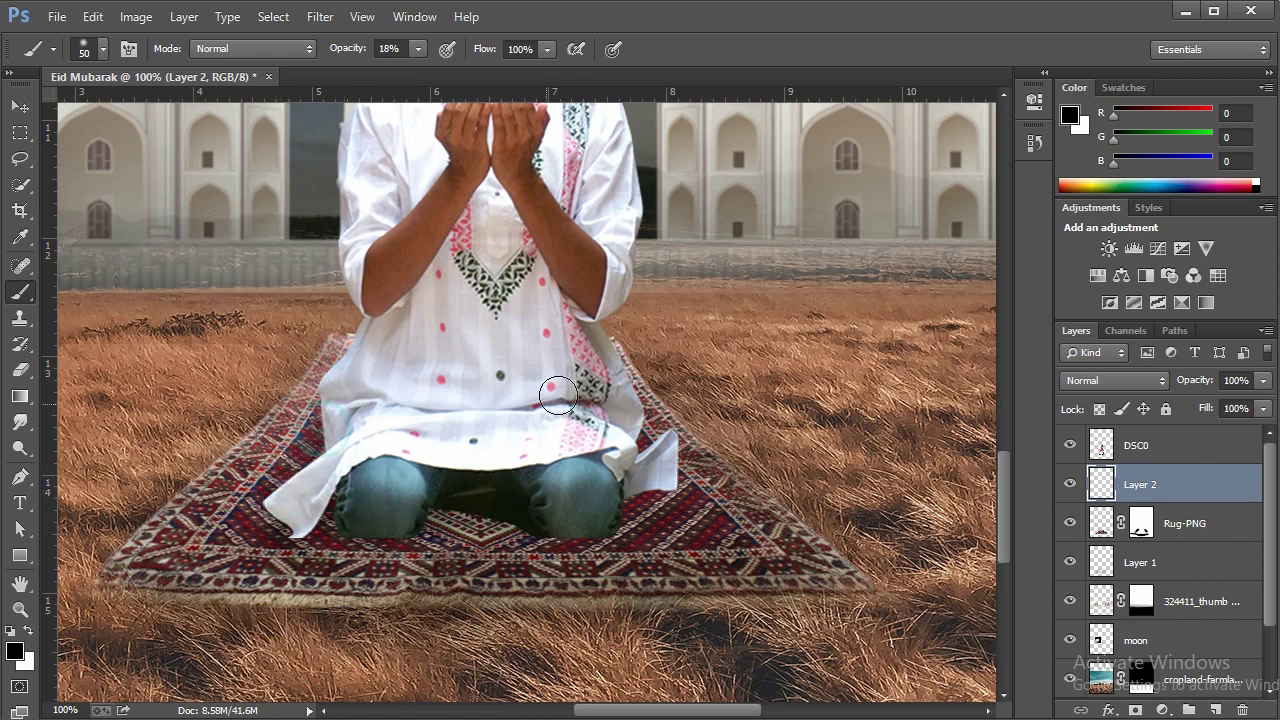
click(611, 530)
drag(427, 484, 500, 506)
drag(429, 523, 523, 514)
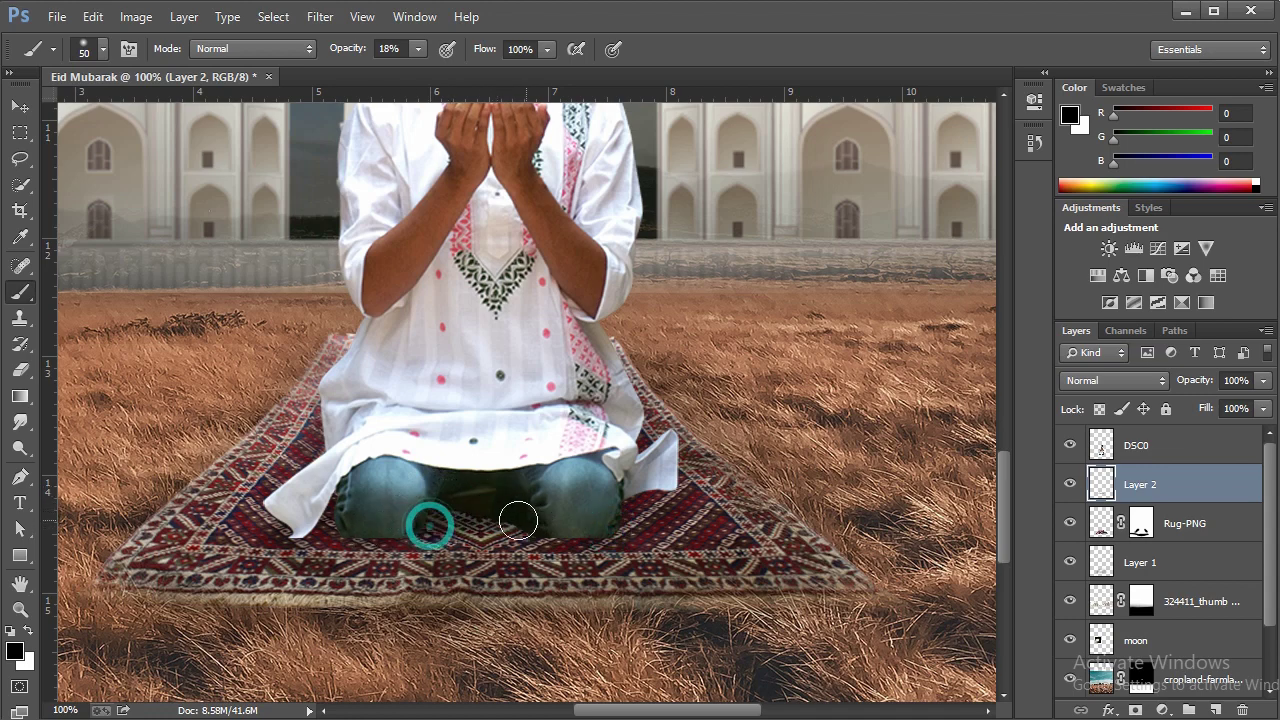
Shade the rug beside the shirt's left and right edges and below the knees
drag(310, 500, 336, 447)
drag(638, 395, 637, 448)
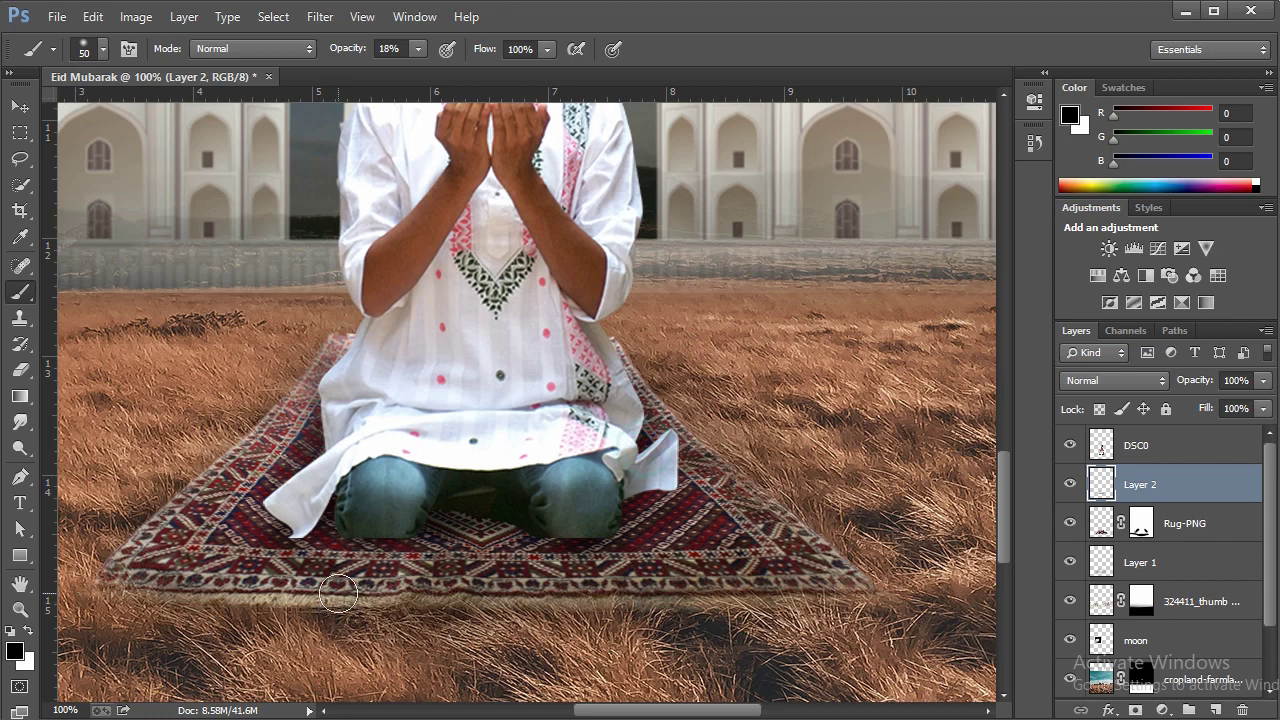
drag(471, 566, 245, 572)
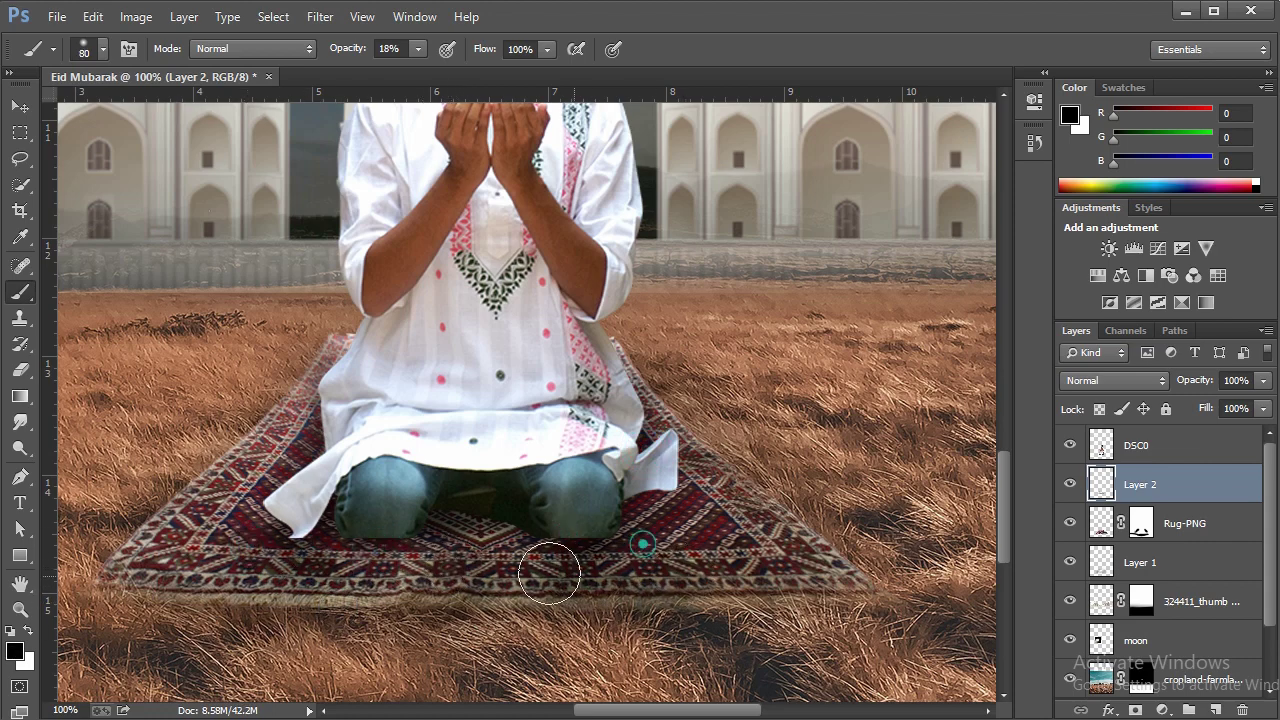
click(20, 608)
right_click(238, 508)
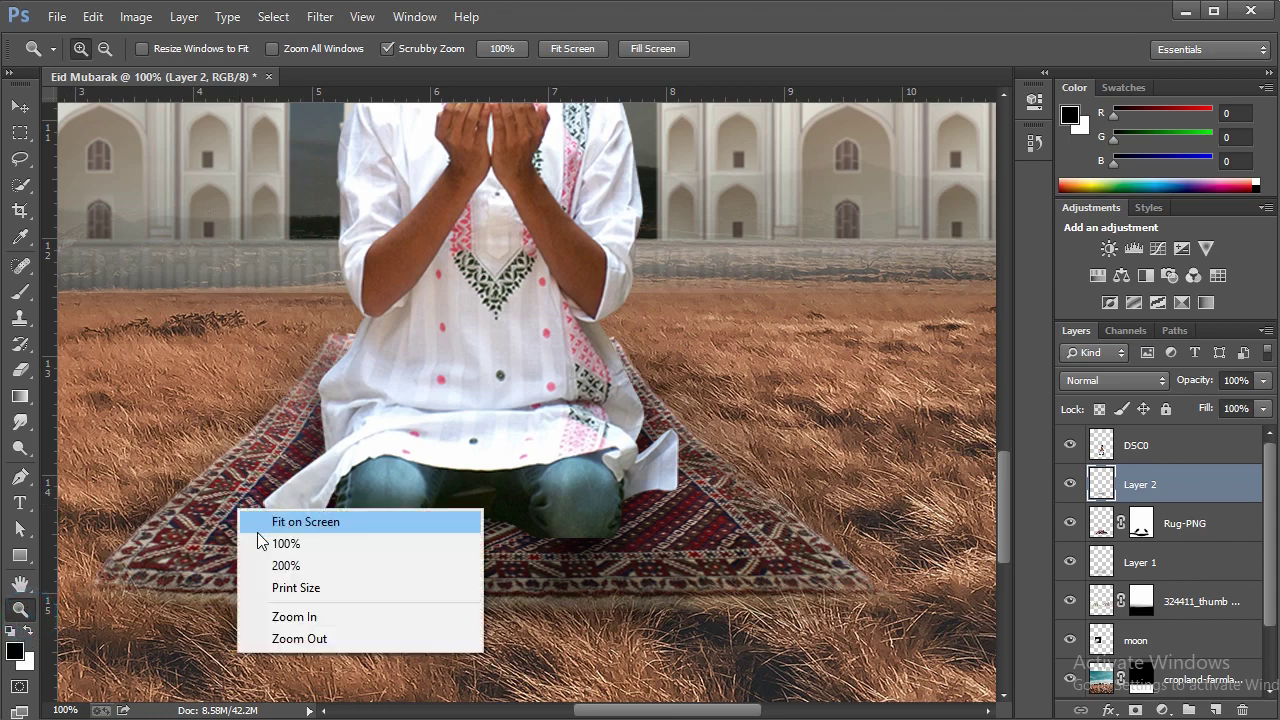
Select the DSC0 layer and zoom in on the man's face
click(260, 521)
right_click(506, 344)
click(586, 504)
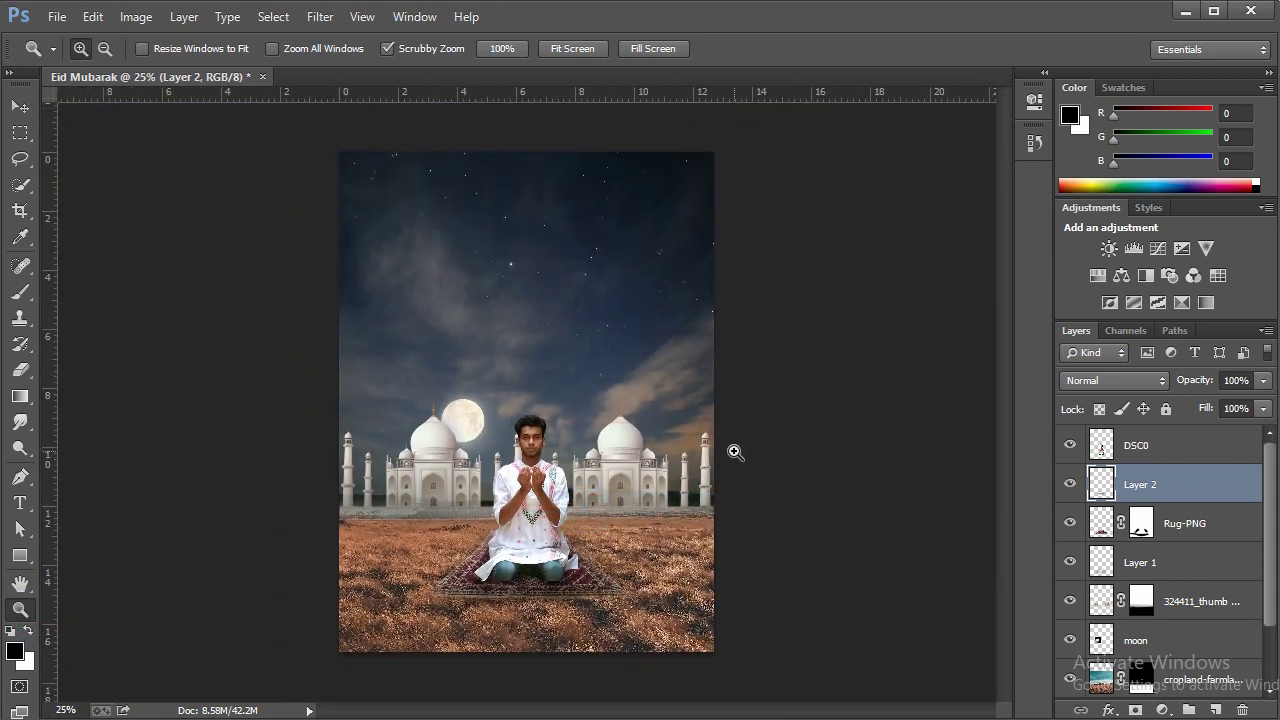
click(1115, 463)
click(538, 442)
click(529, 429)
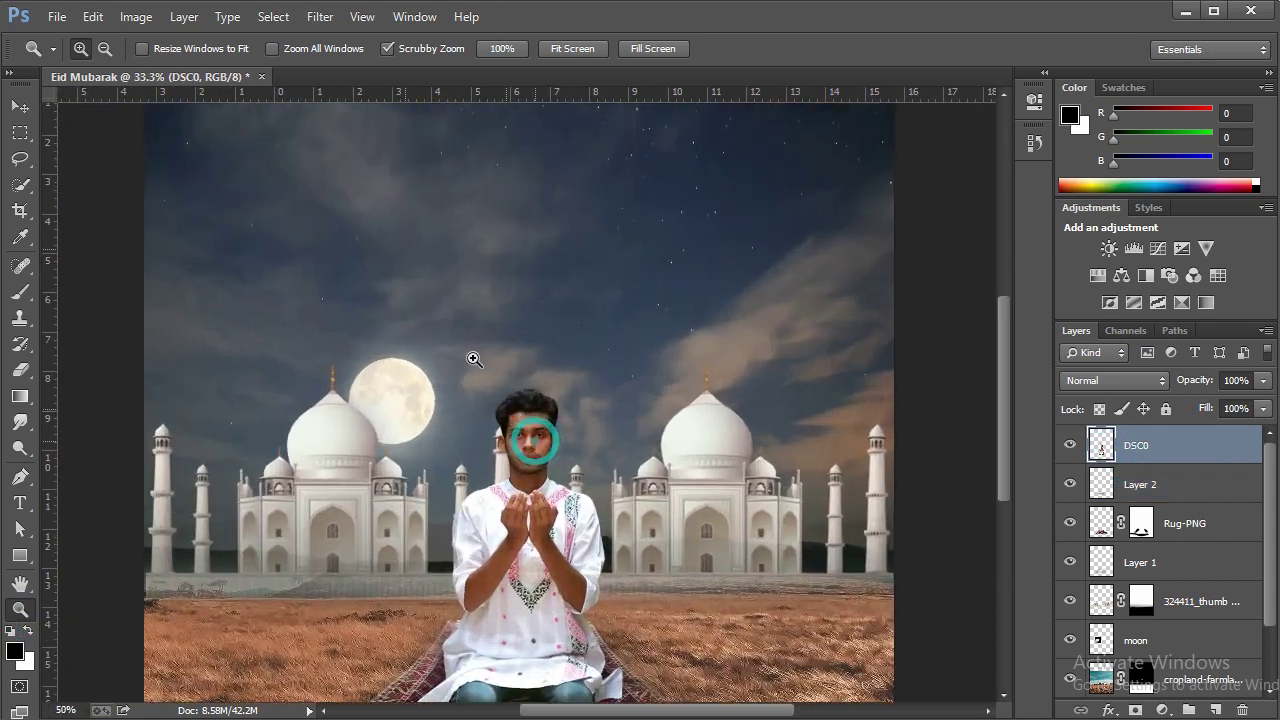
click(570, 384)
Apply Selective Color to the man's layer with Black reduced to -30
click(148, 16)
mouse_move(166, 67)
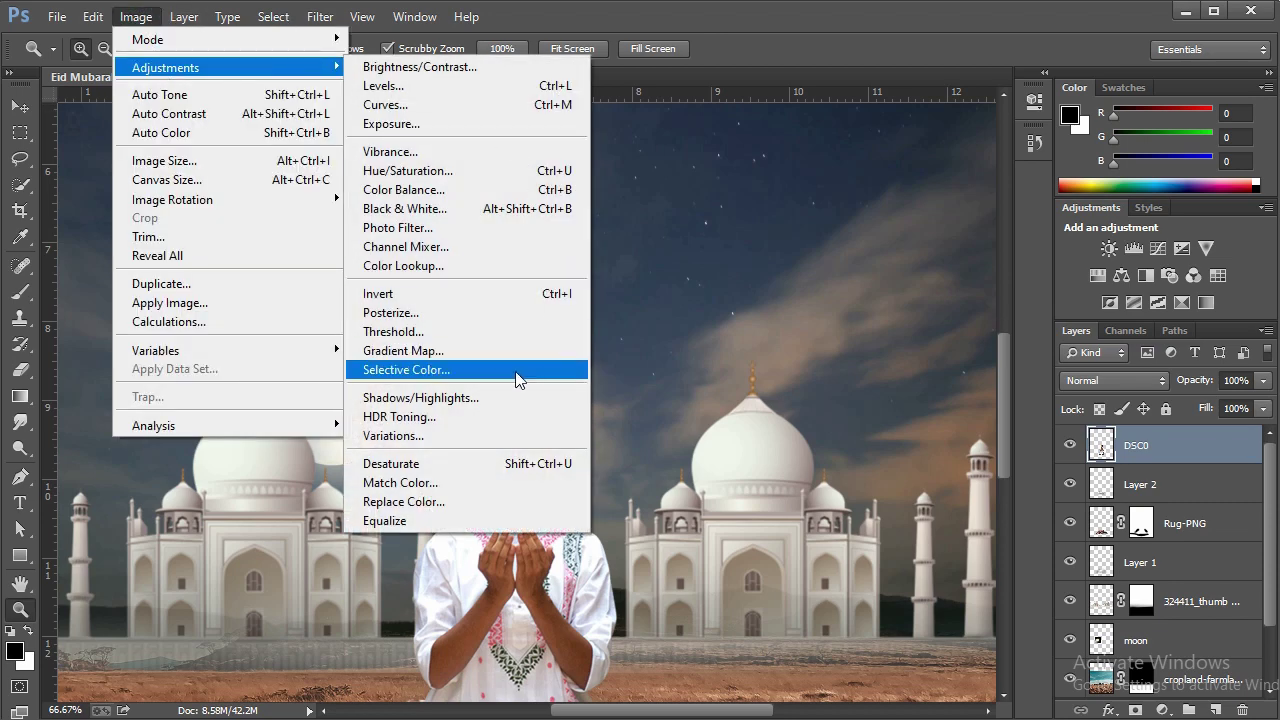
click(519, 378)
drag(966, 477, 966, 478)
click(1131, 310)
click(1131, 310)
click(1163, 250)
Refit the poster and zoom in on the man's hair
key(z)
right_click(564, 427)
click(577, 434)
click(535, 415)
click(547, 377)
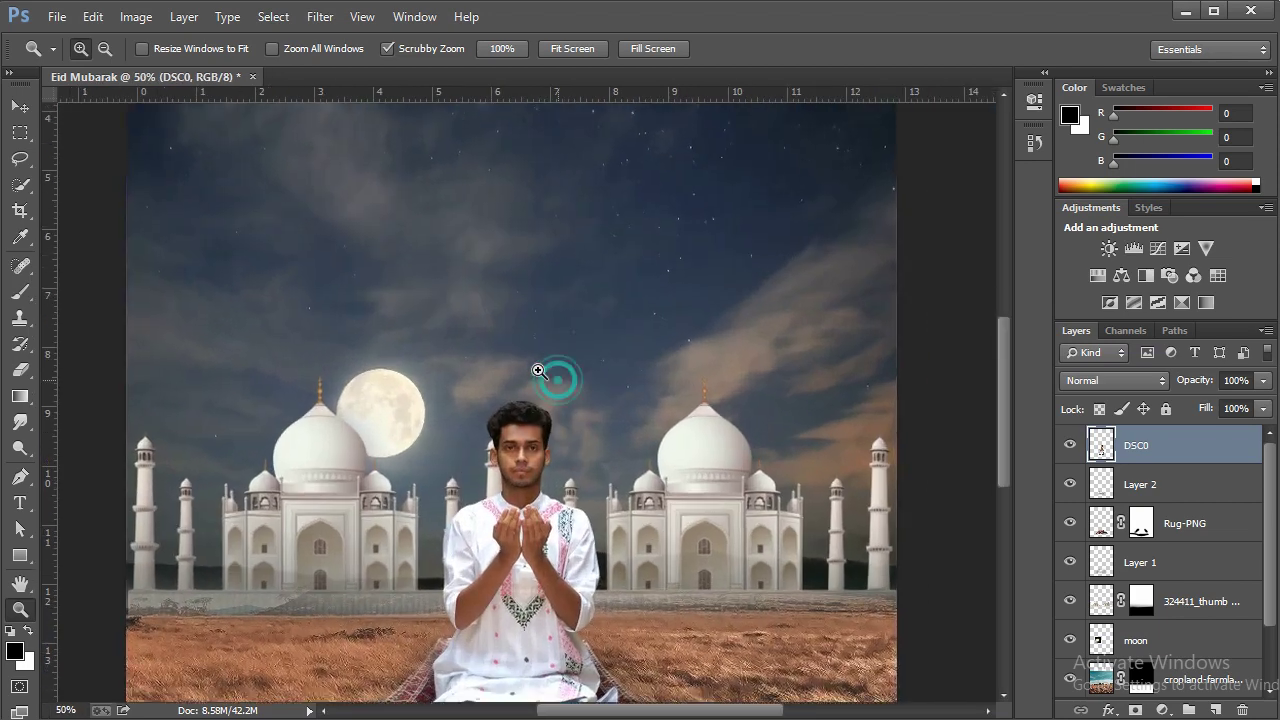
click(547, 377)
click(532, 416)
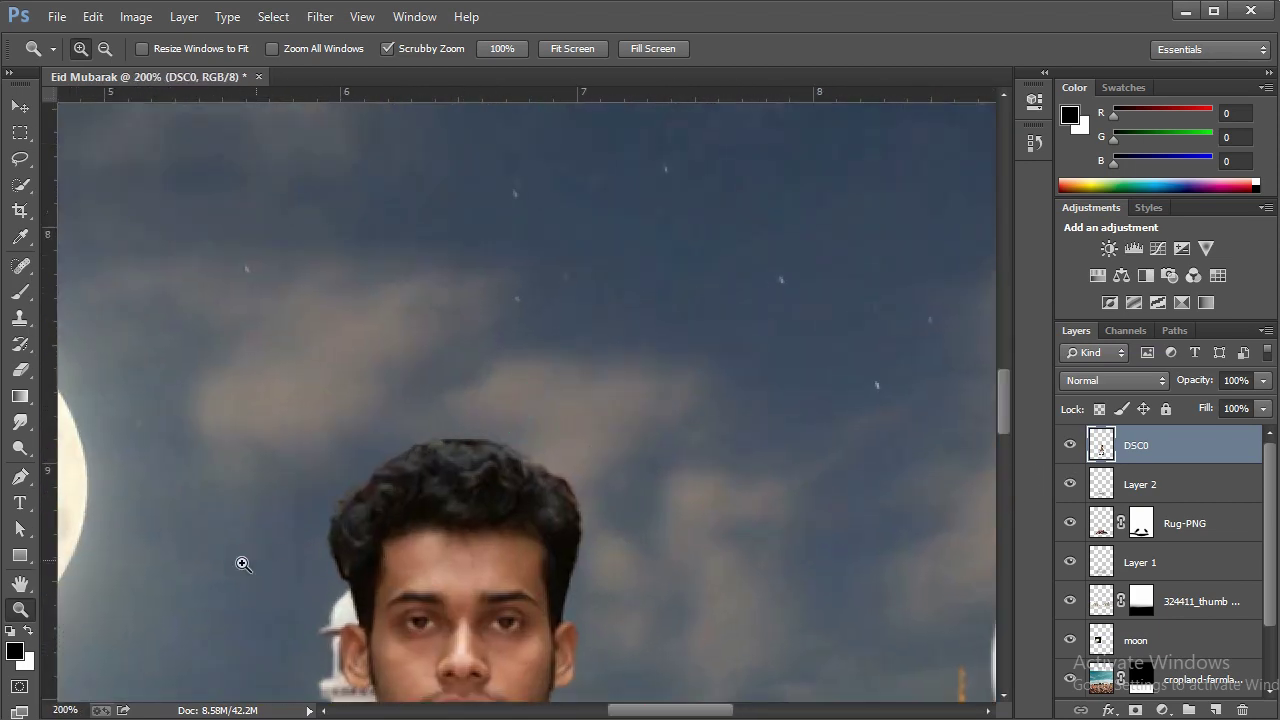
Smudge the man's hair edges at 47% strength into the sky, then fit the poster on screen
click(21, 423)
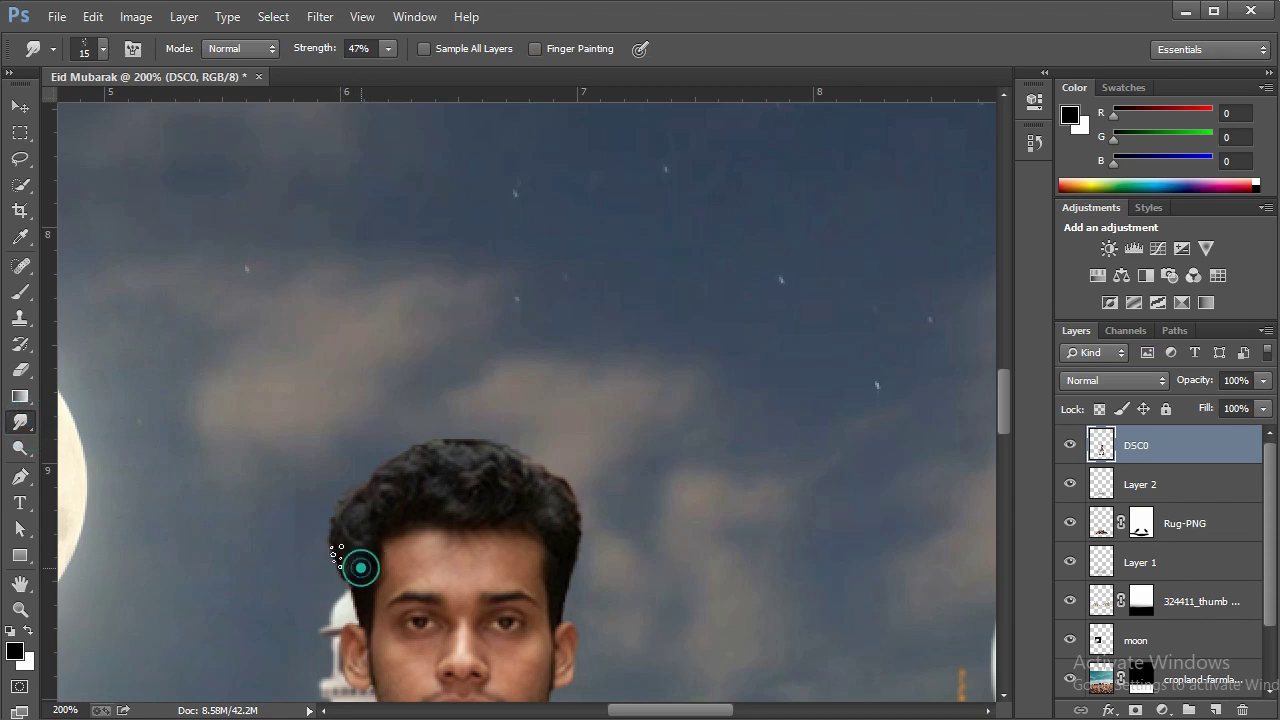
drag(353, 575, 348, 548)
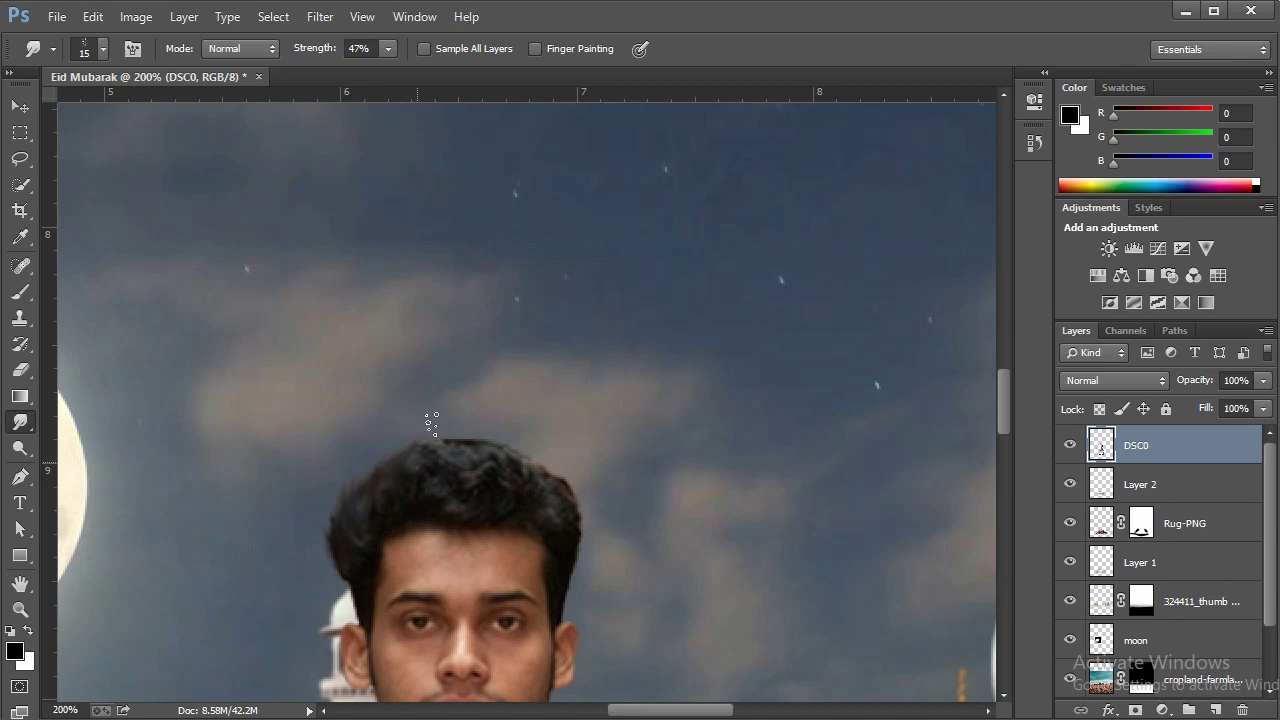
drag(415, 474, 510, 442)
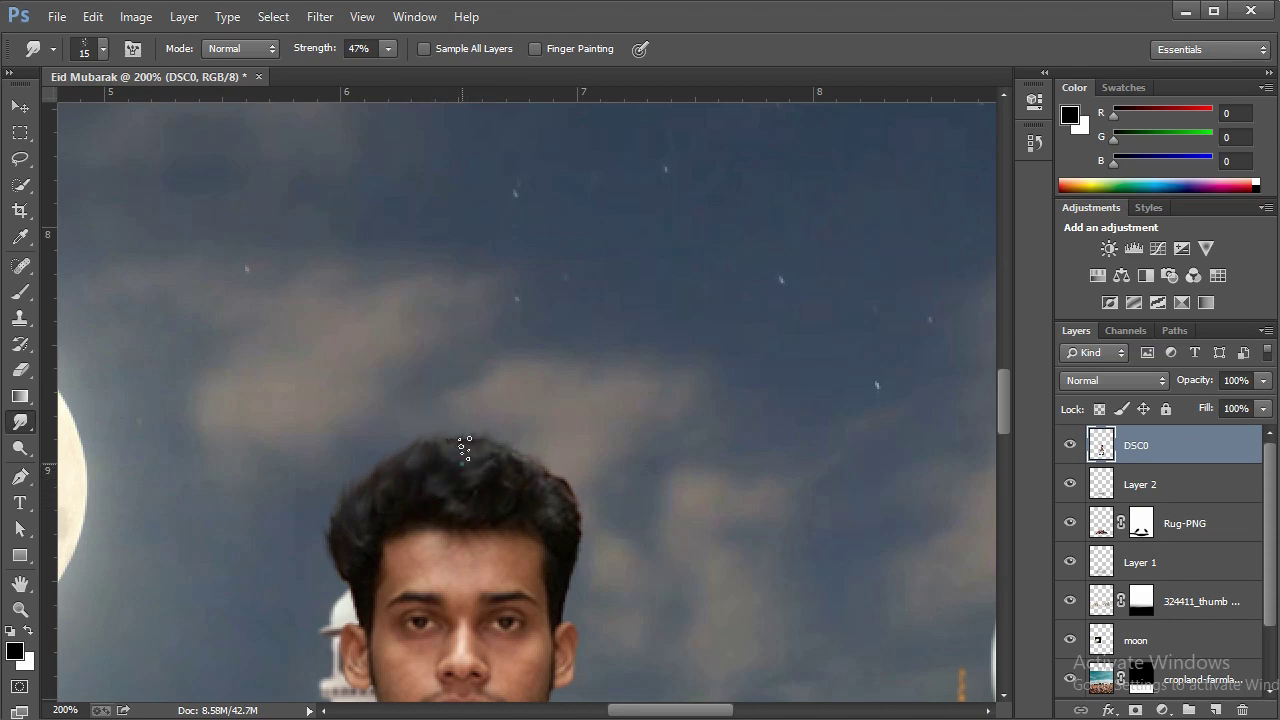
mouse_move(527, 479)
mouse_down()
mouse_move(563, 534)
mouse_move(562, 562)
mouse_move(556, 522)
mouse_up()
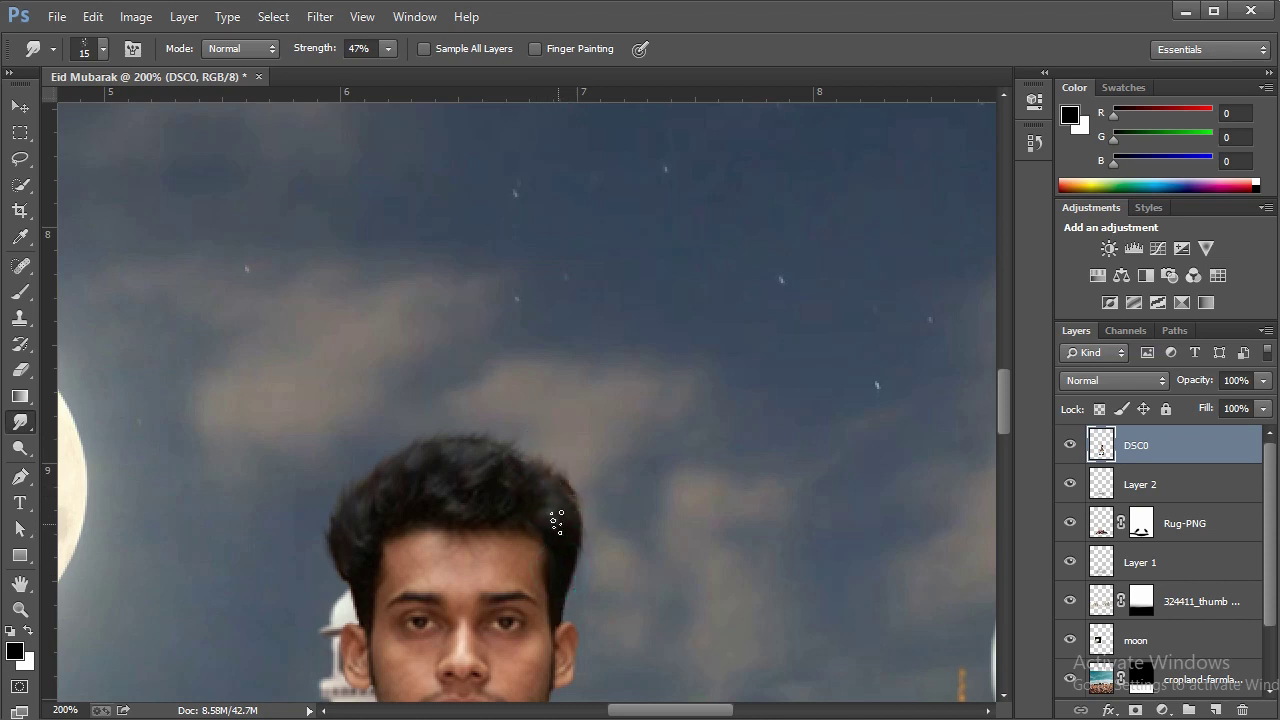
mouse_move(471, 508)
mouse_down()
mouse_move(416, 487)
mouse_move(533, 525)
mouse_move(563, 520)
mouse_up()
drag(344, 569, 329, 555)
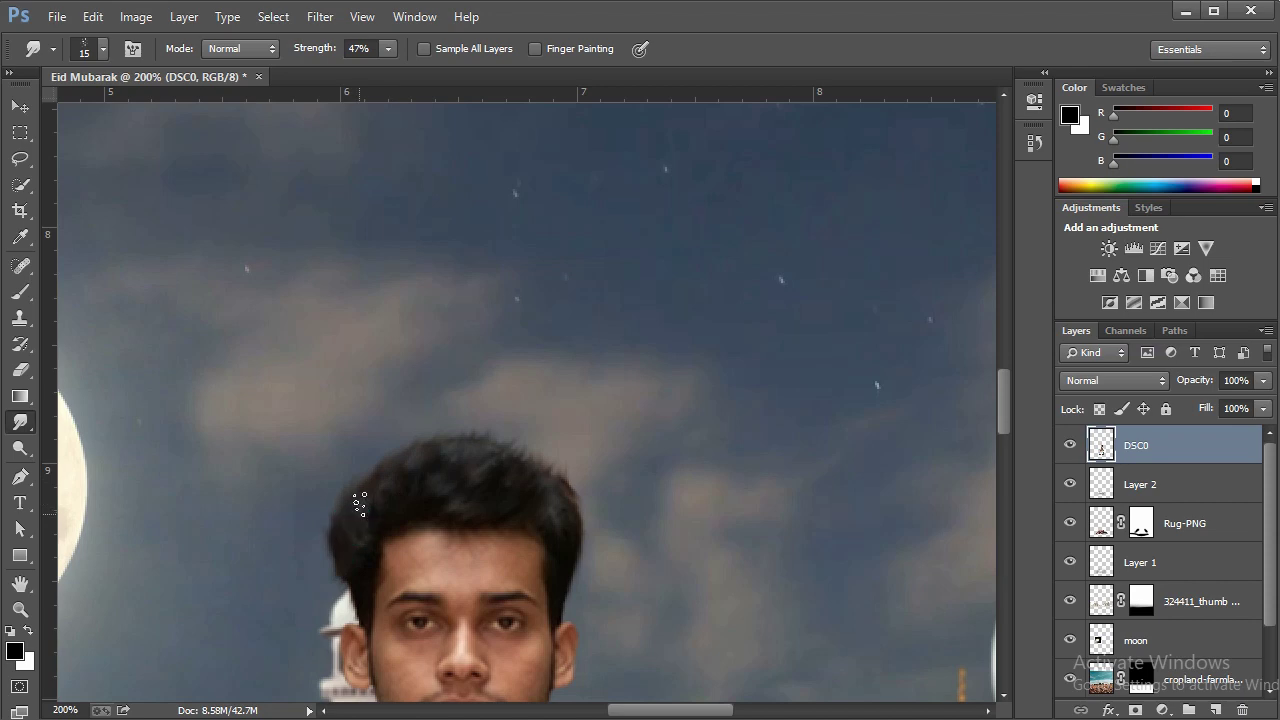
key(z)
right_click(478, 452)
click(501, 465)
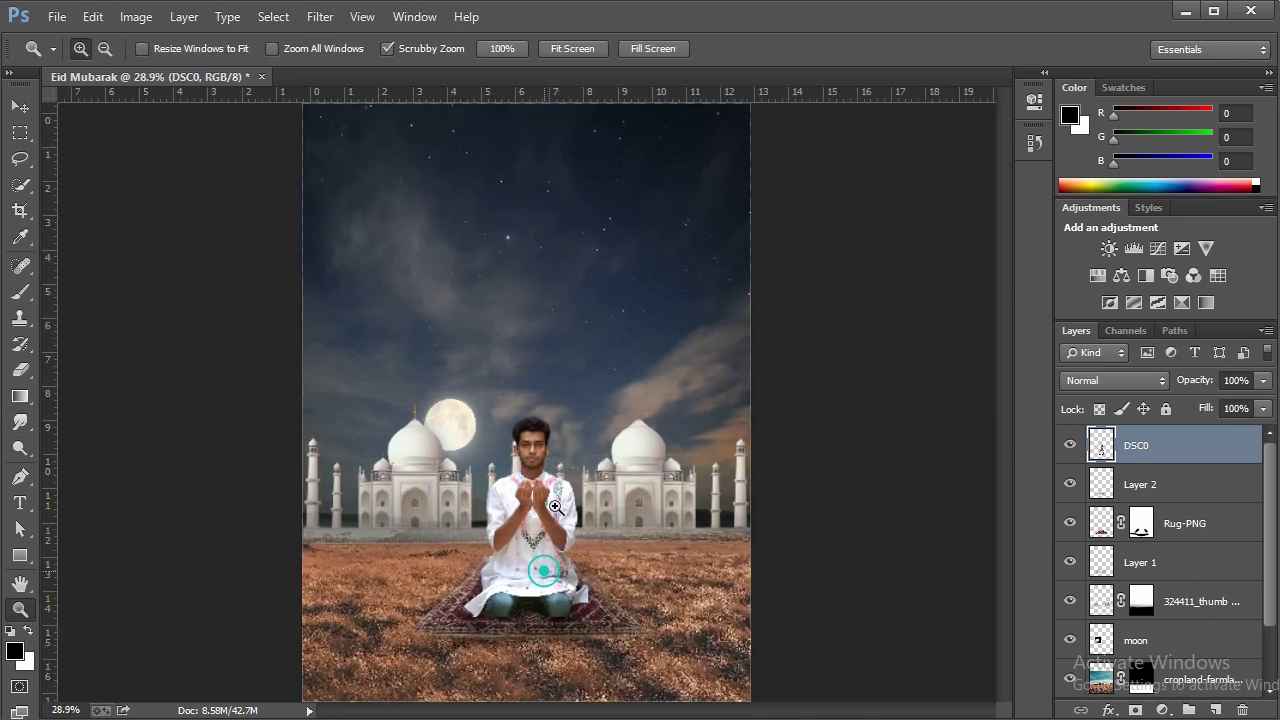
Zoom the poster to 33.3% and browse the moon, night sky, Rug-PNG and Layer 1 layers
click(549, 541)
right_click(569, 429)
click(600, 590)
click(914, 506)
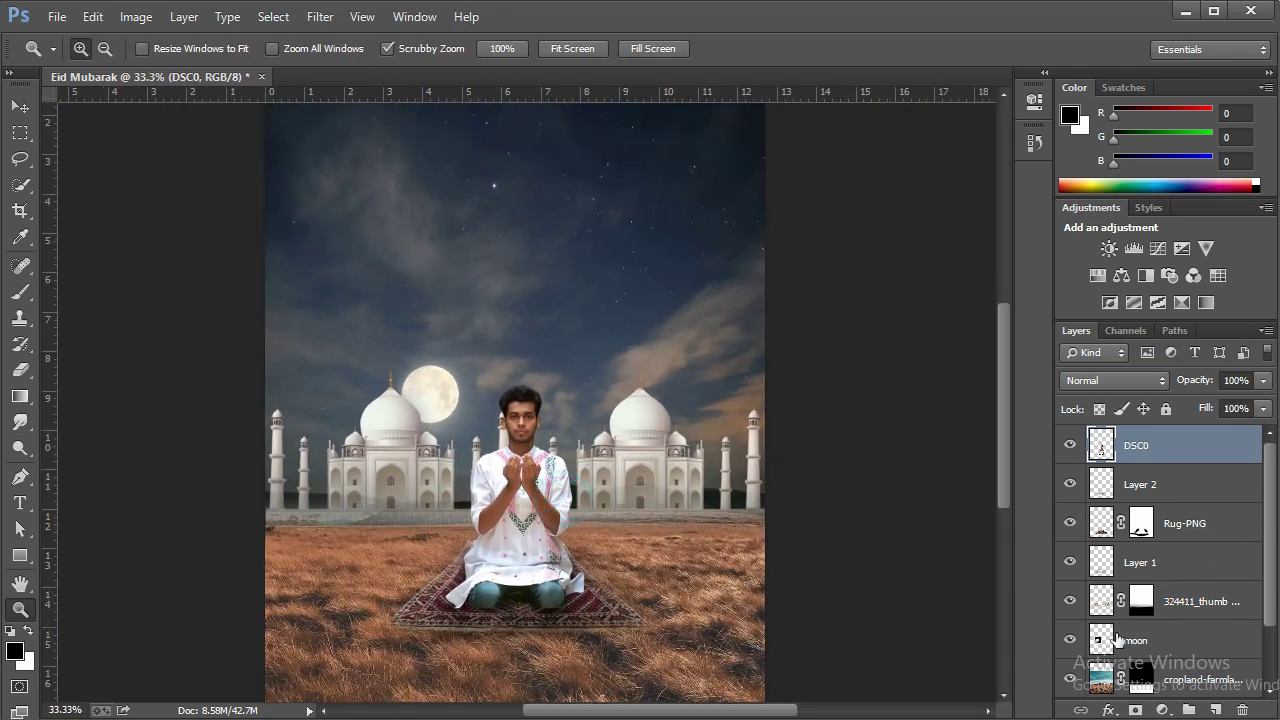
click(1118, 640)
scroll(1112, 655, down, 2)
click(1110, 645)
scroll(1118, 570, up, 2)
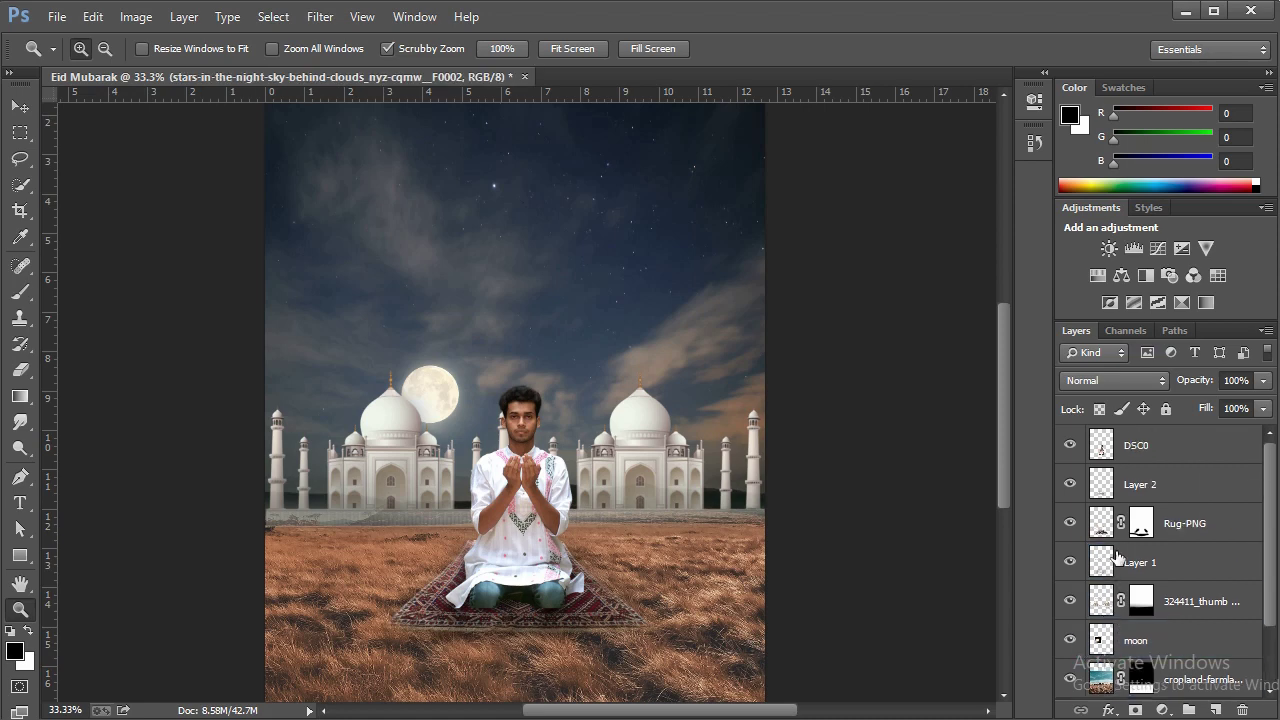
click(1101, 537)
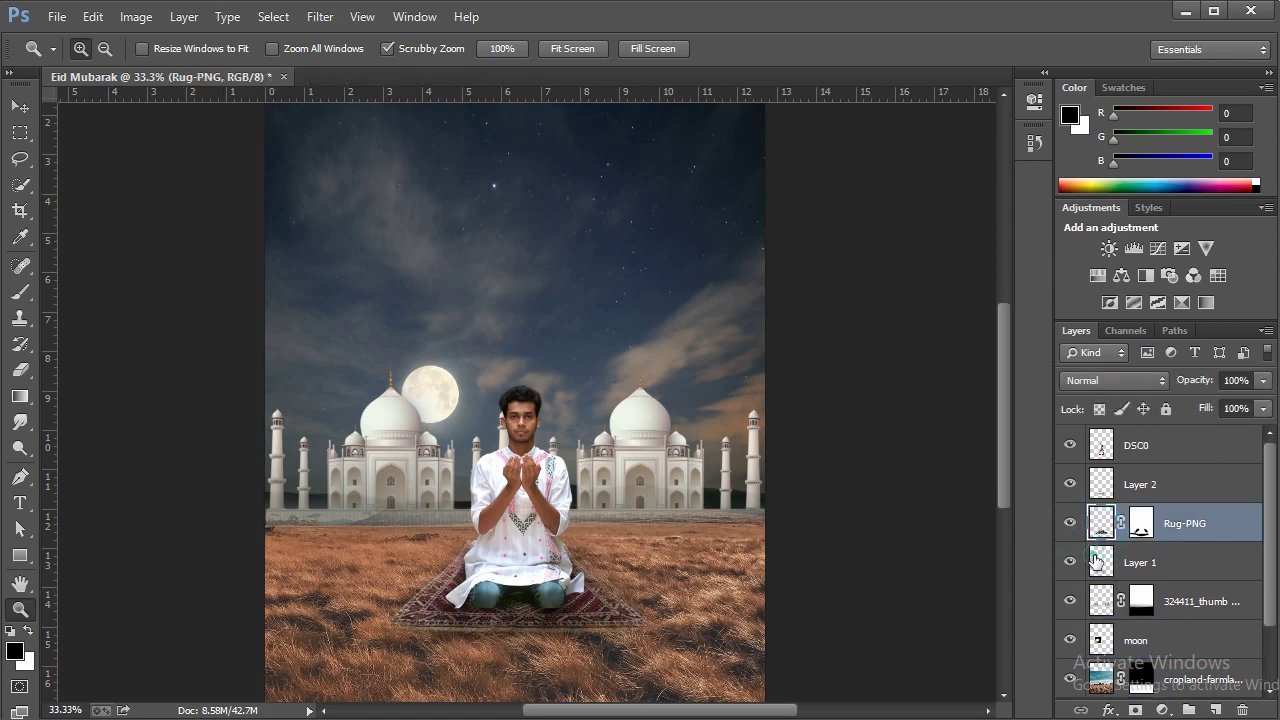
click(1075, 565)
Target the 324411_thumb mosque layer's mask with a 100% opacity Brush
click(1136, 612)
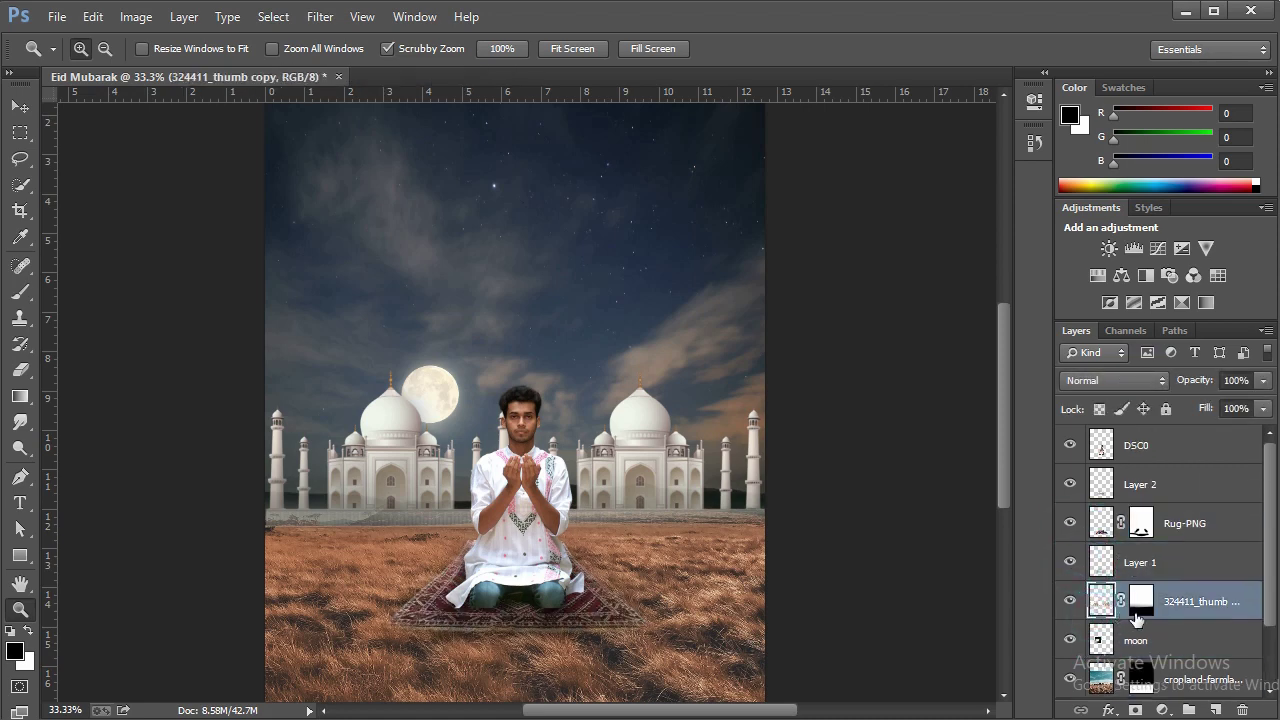
click(1139, 610)
click(20, 291)
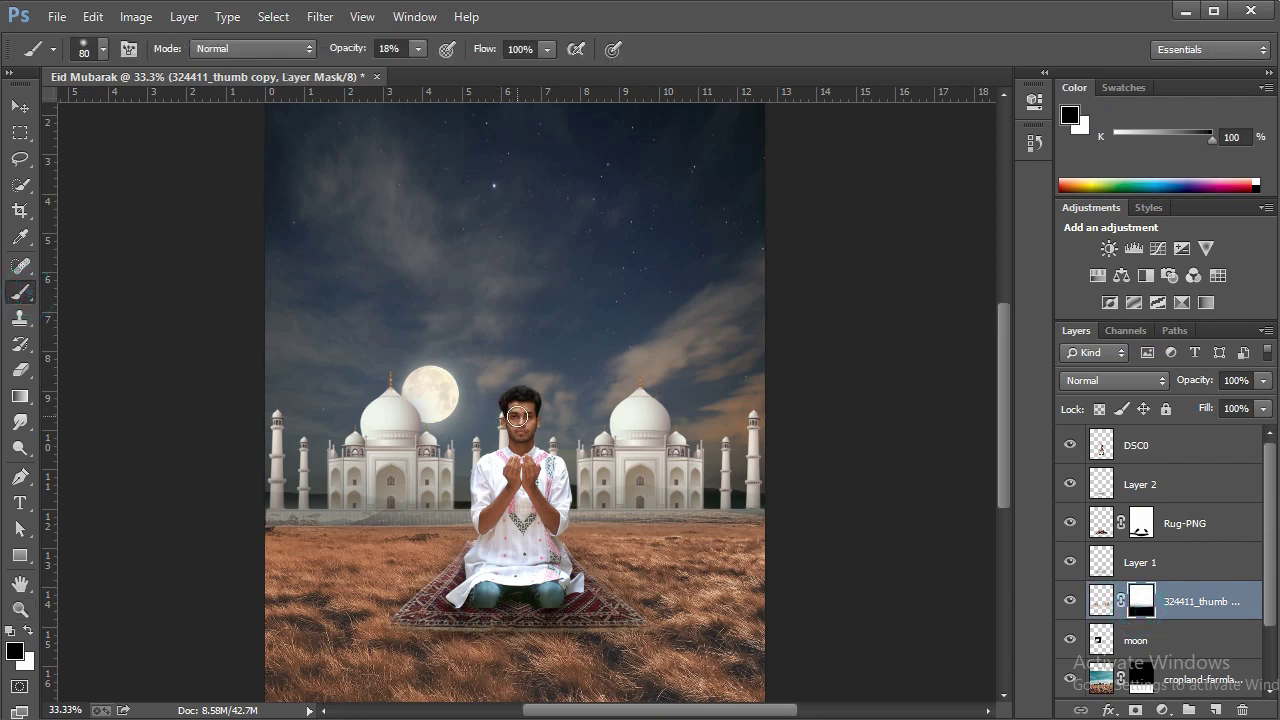
drag(336, 53, 420, 52)
Zoom out to 25%, select the man's DSC0 layer and toggle its visibility to check behind him
click(20, 609)
click(543, 300)
drag(543, 300, 563, 306)
right_click(562, 343)
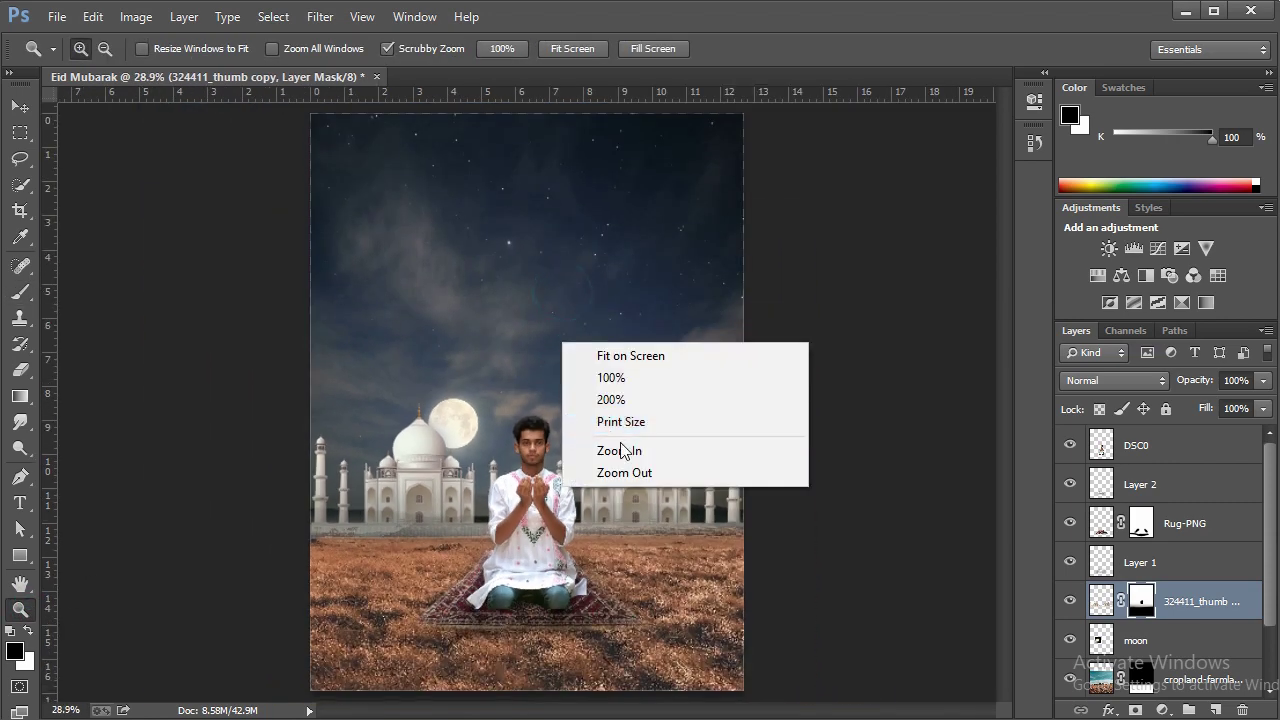
click(624, 472)
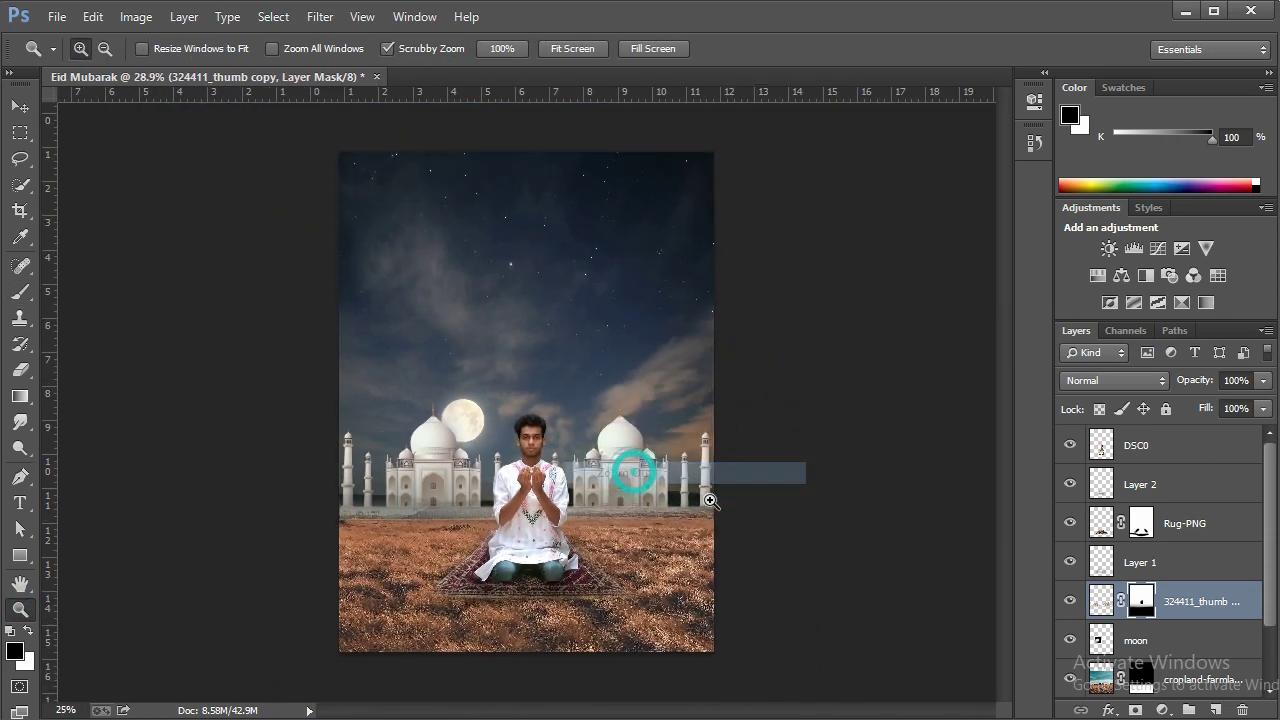
click(1143, 440)
click(1070, 444)
click(1070, 444)
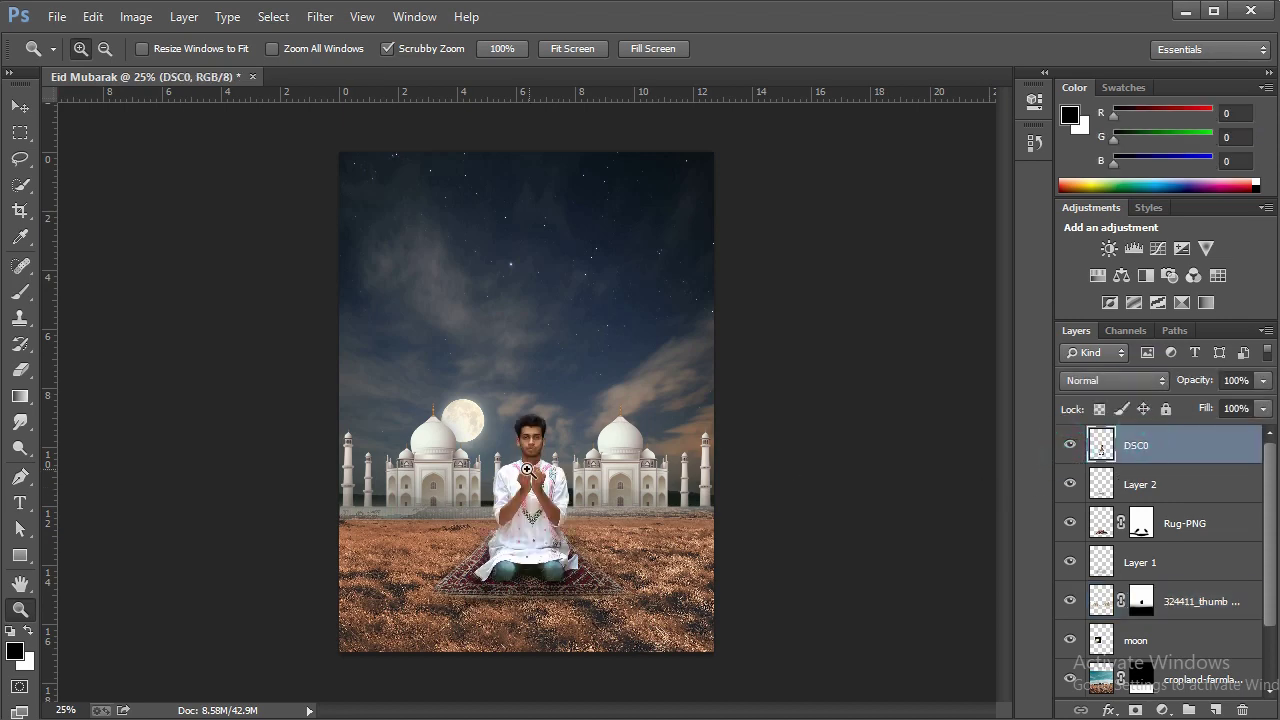
Settle the view at 33.33% and open the Image > Adjustments list
click(526, 468)
right_click(609, 367)
click(686, 497)
click(560, 510)
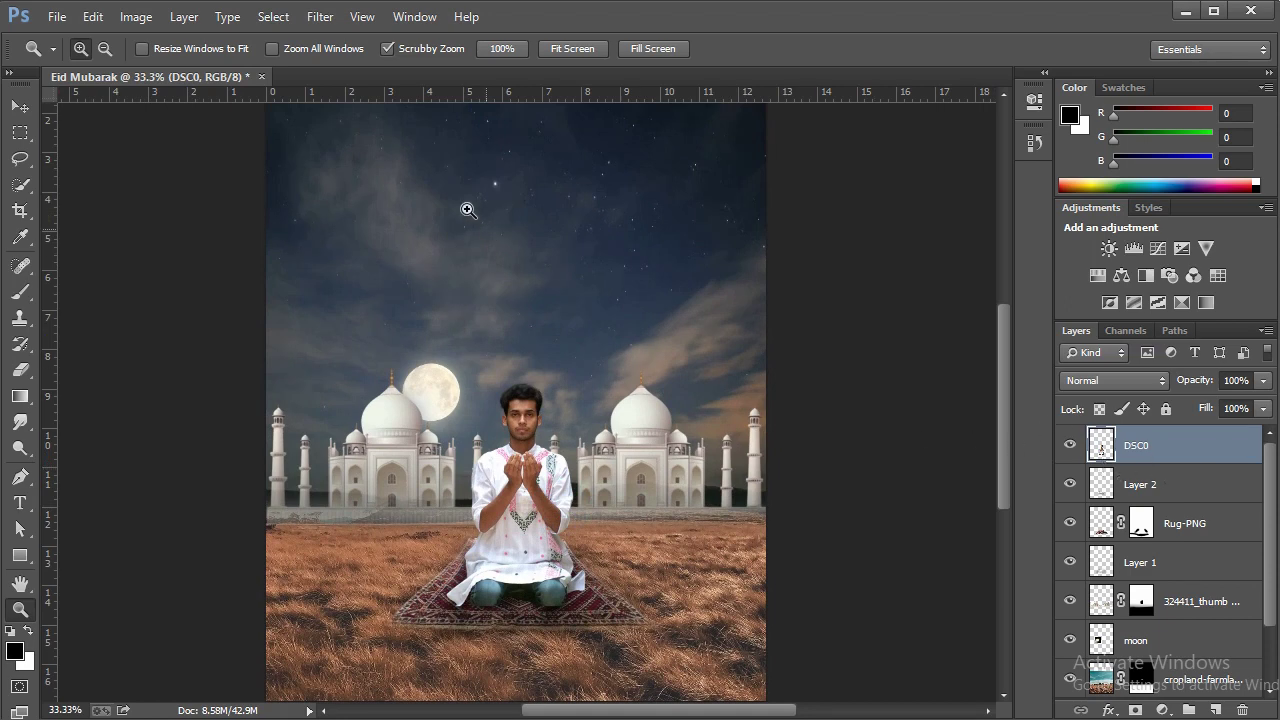
right_click(539, 421)
click(566, 436)
right_click(558, 394)
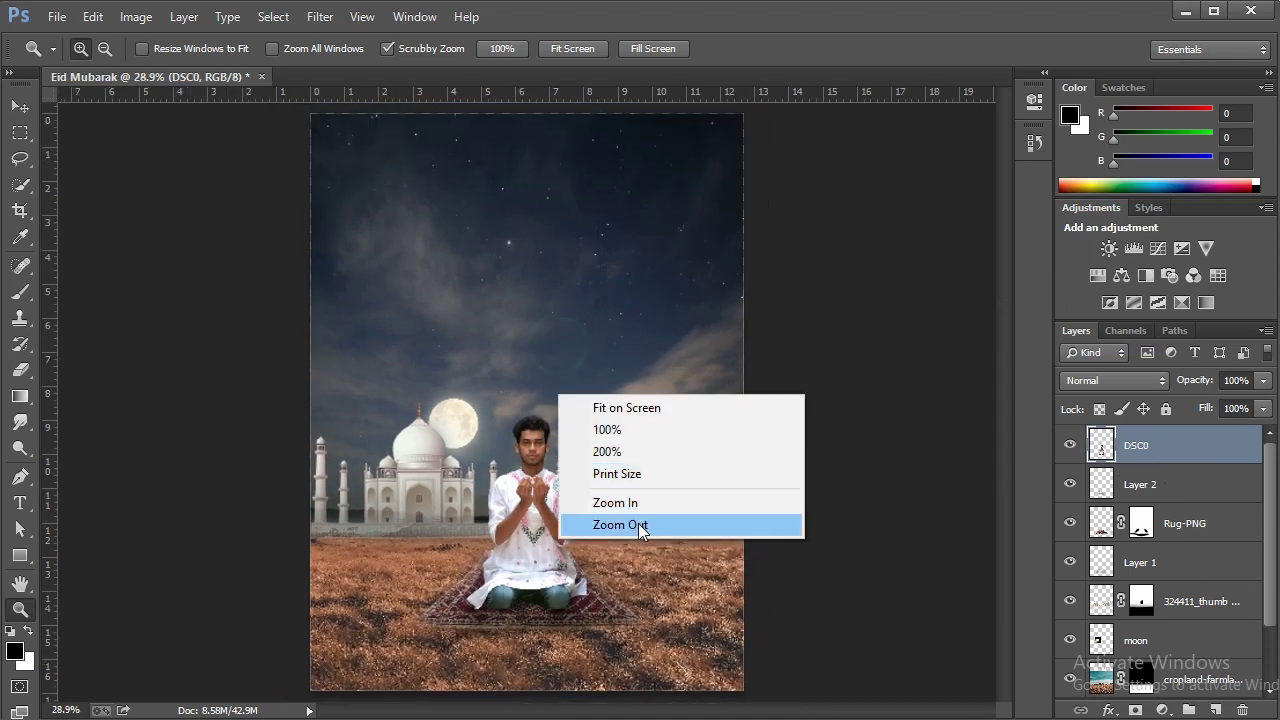
click(638, 523)
click(545, 417)
click(136, 17)
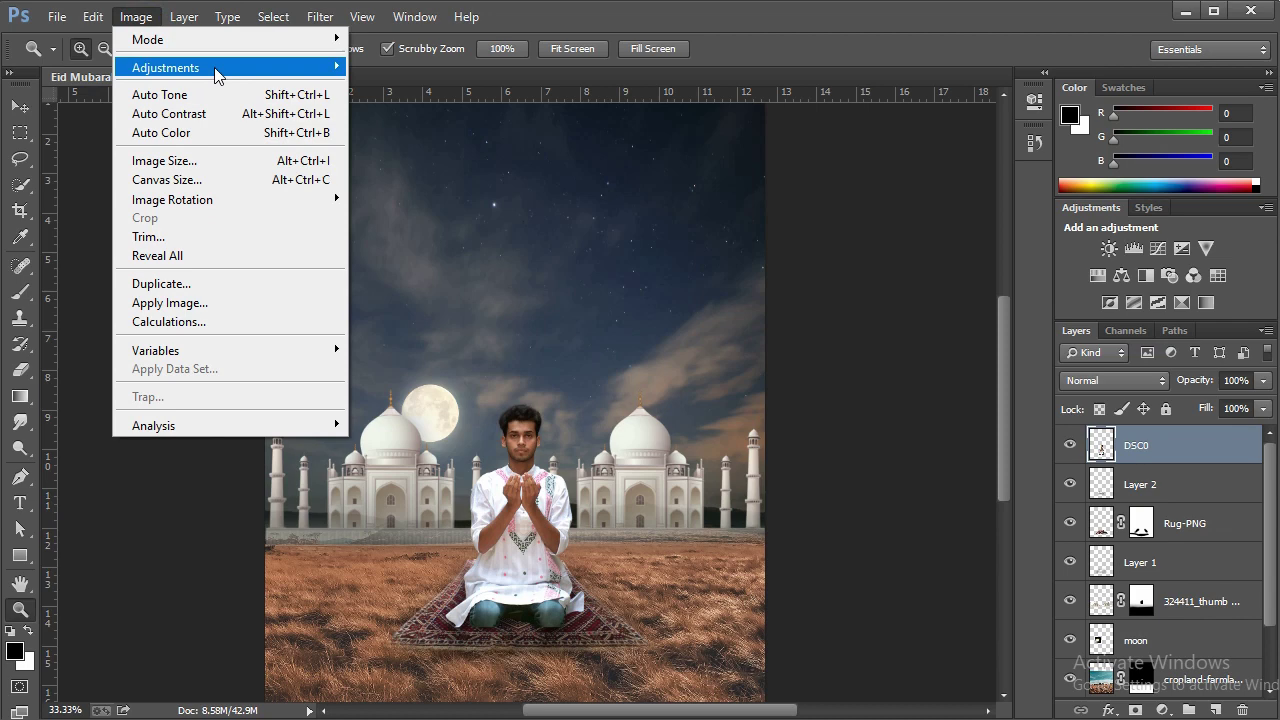
mouse_move(166, 67)
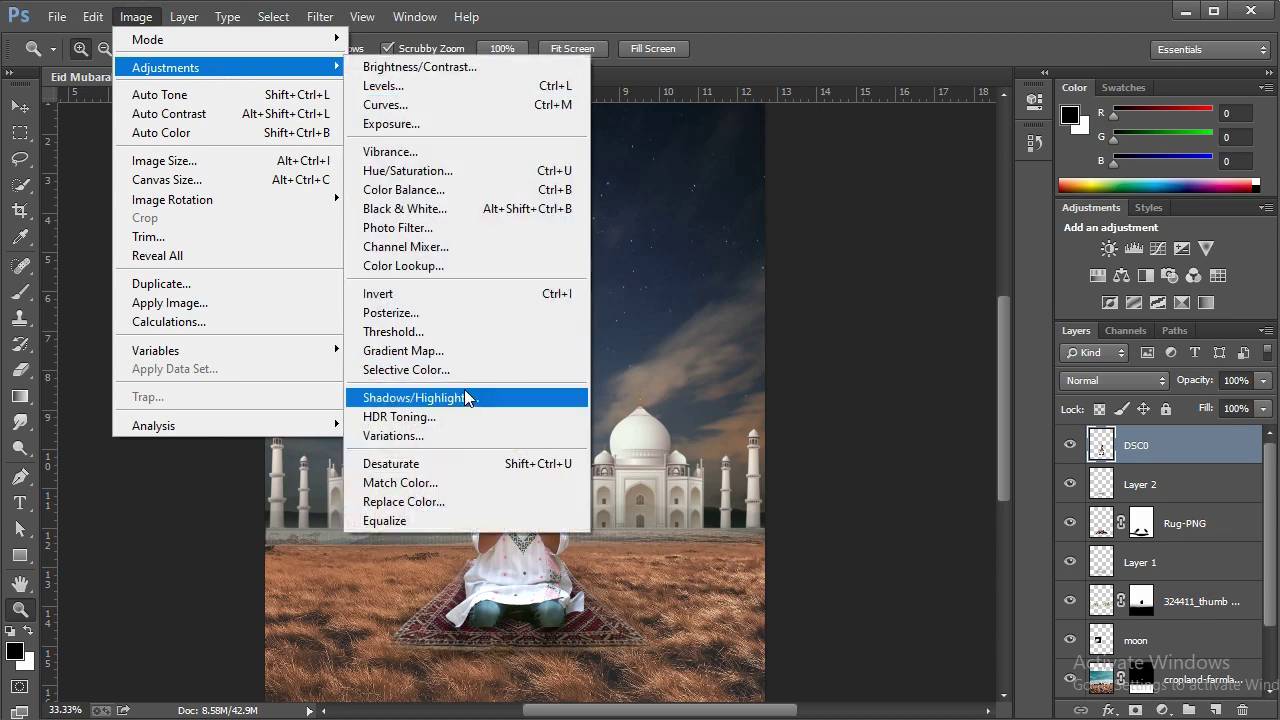
Apply Selective Color to the man's Reds with Yellow −13 and Black −4
click(439, 370)
drag(993, 466, 982, 424)
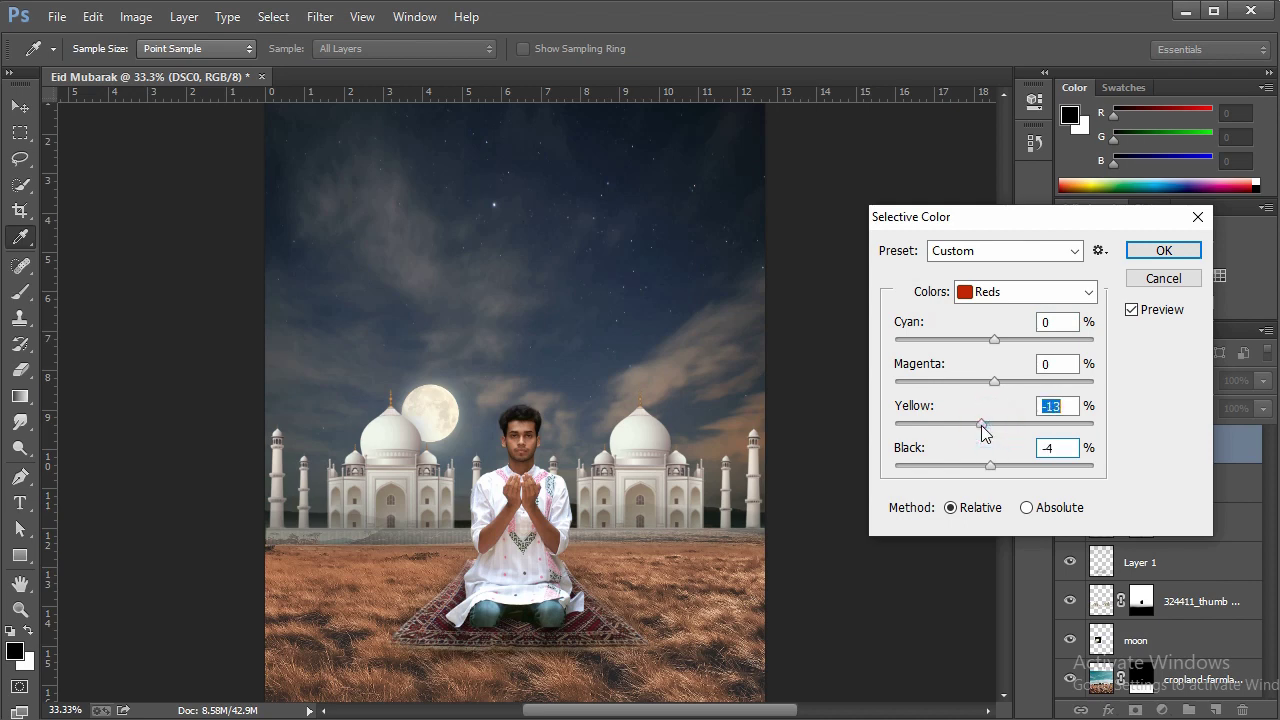
click(1131, 309)
click(1131, 309)
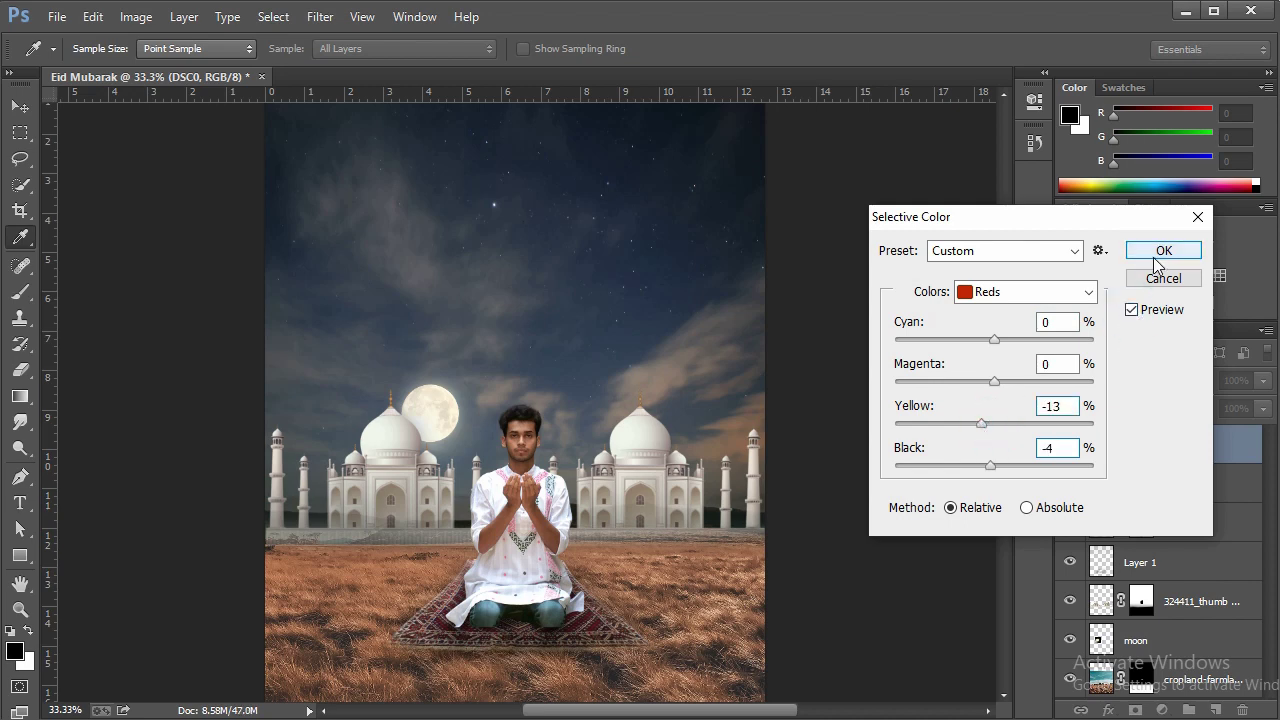
click(1160, 251)
Return the view to 33.3% and add a new empty Layer 3 above the man's layer
key(z)
click(600, 363)
right_click(603, 360)
click(663, 491)
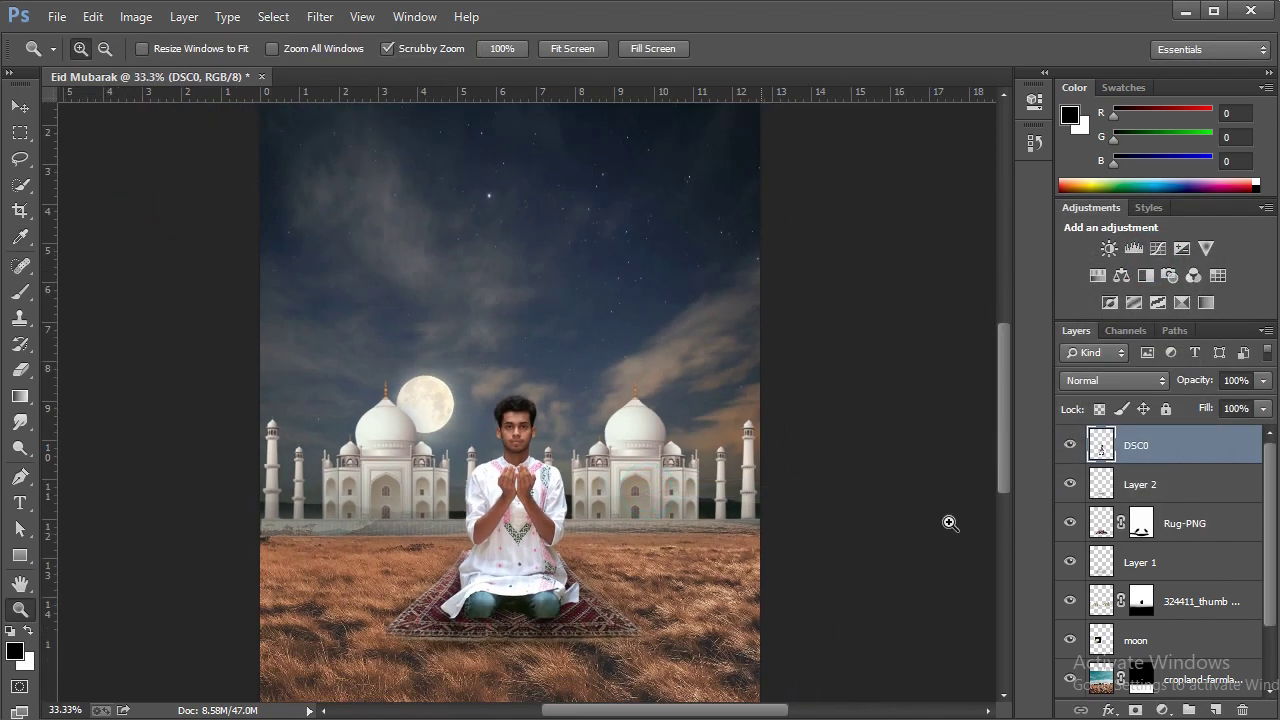
click(1214, 710)
right_click(1175, 447)
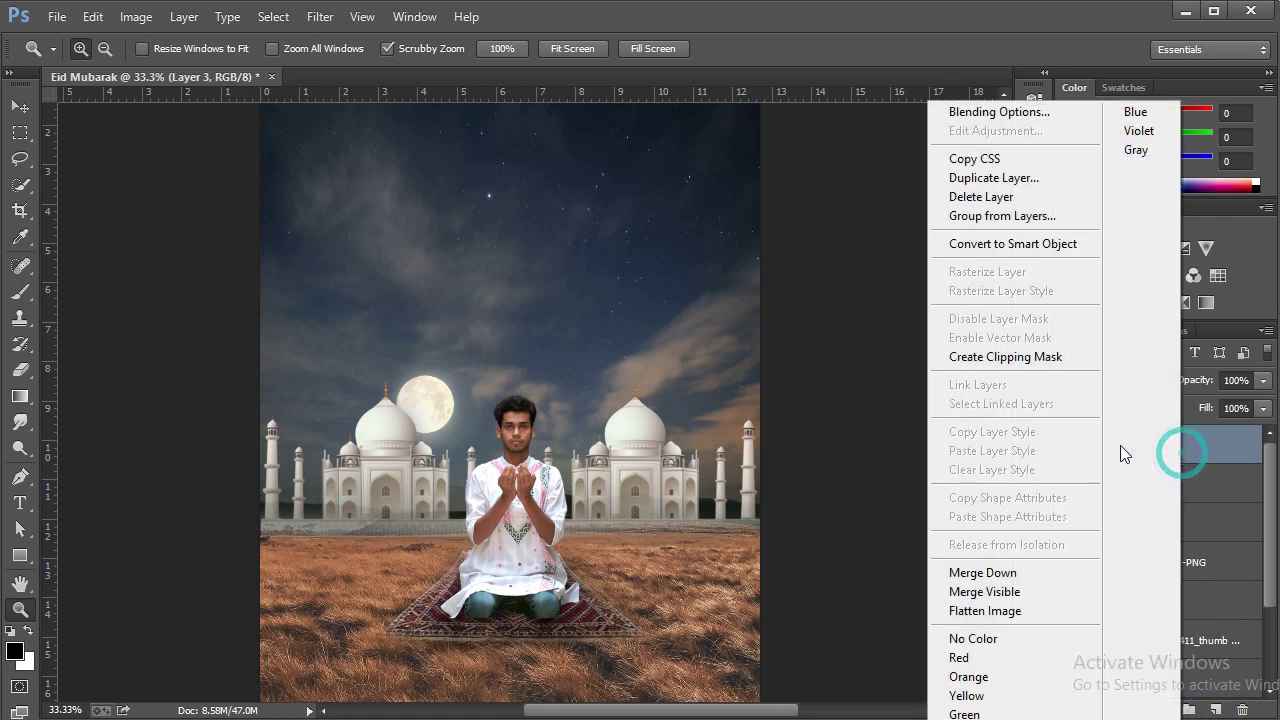
Clip Layer 3 to the man and load a size-300 Brush with the moon's cream colour
click(1051, 371)
click(544, 591)
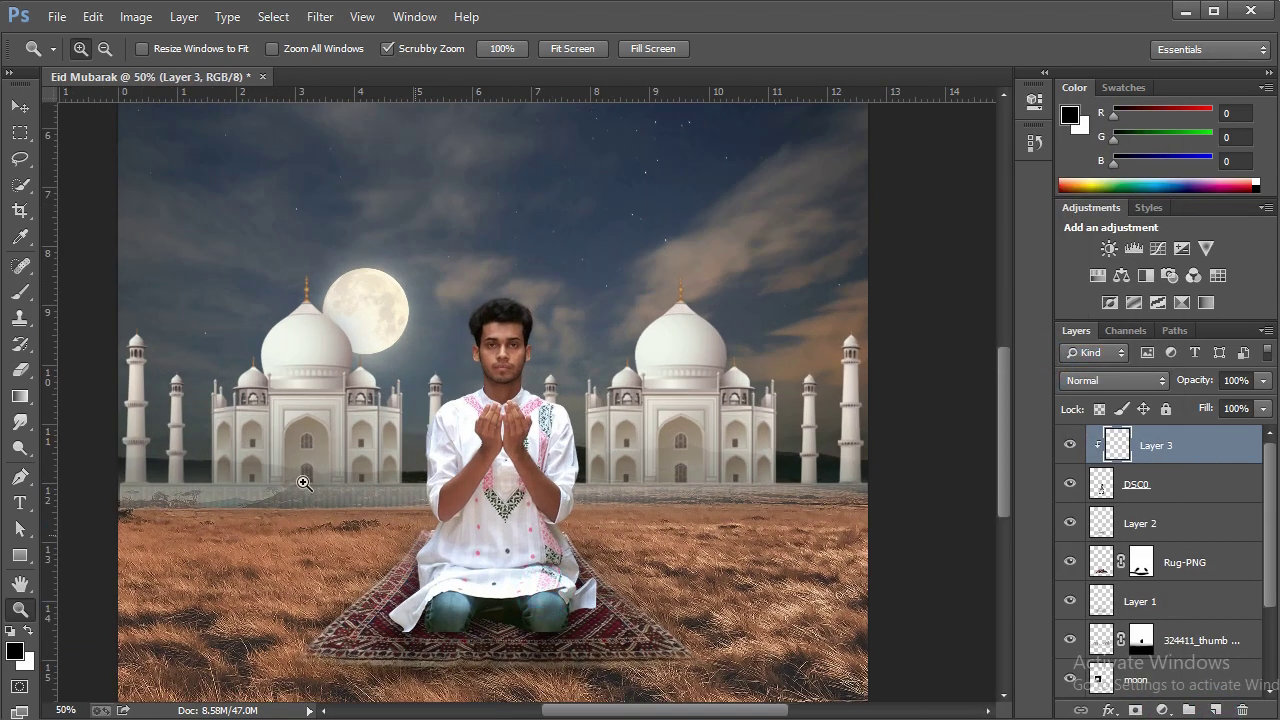
click(18, 298)
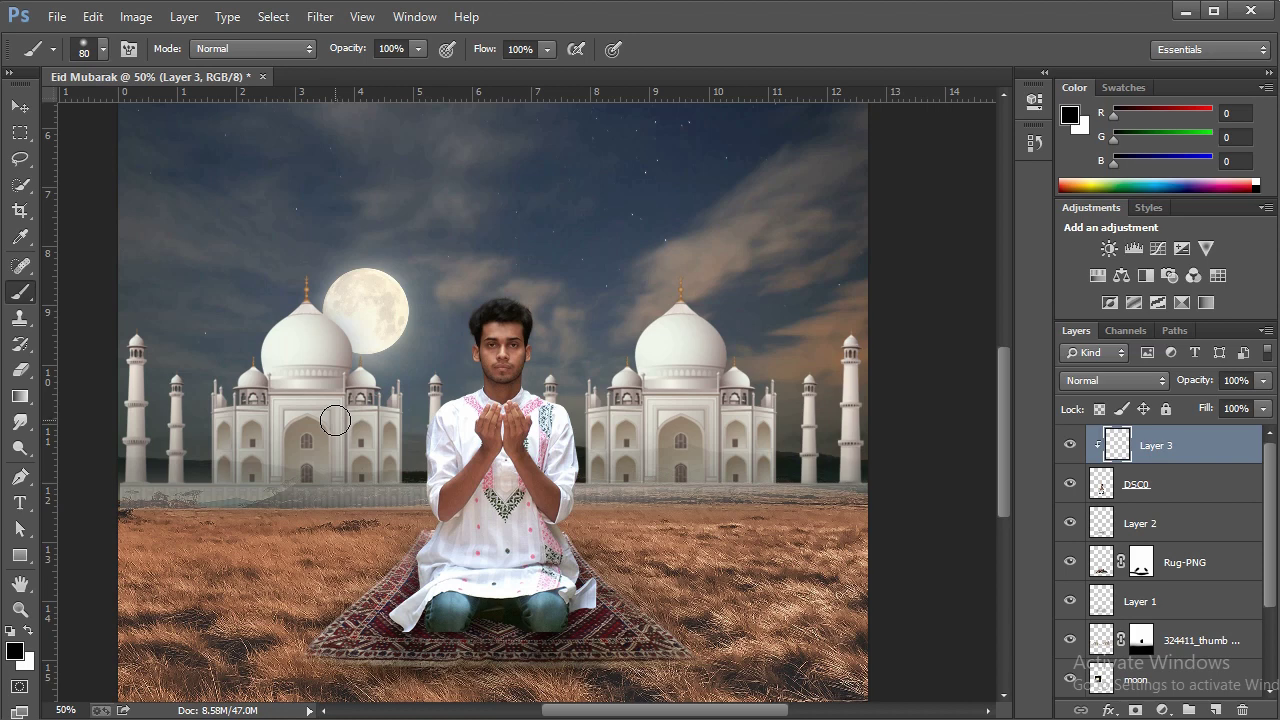
key(bracketright)
key(bracketright)
key(bracketright)
key(bracketright)
alt+click(338, 352)
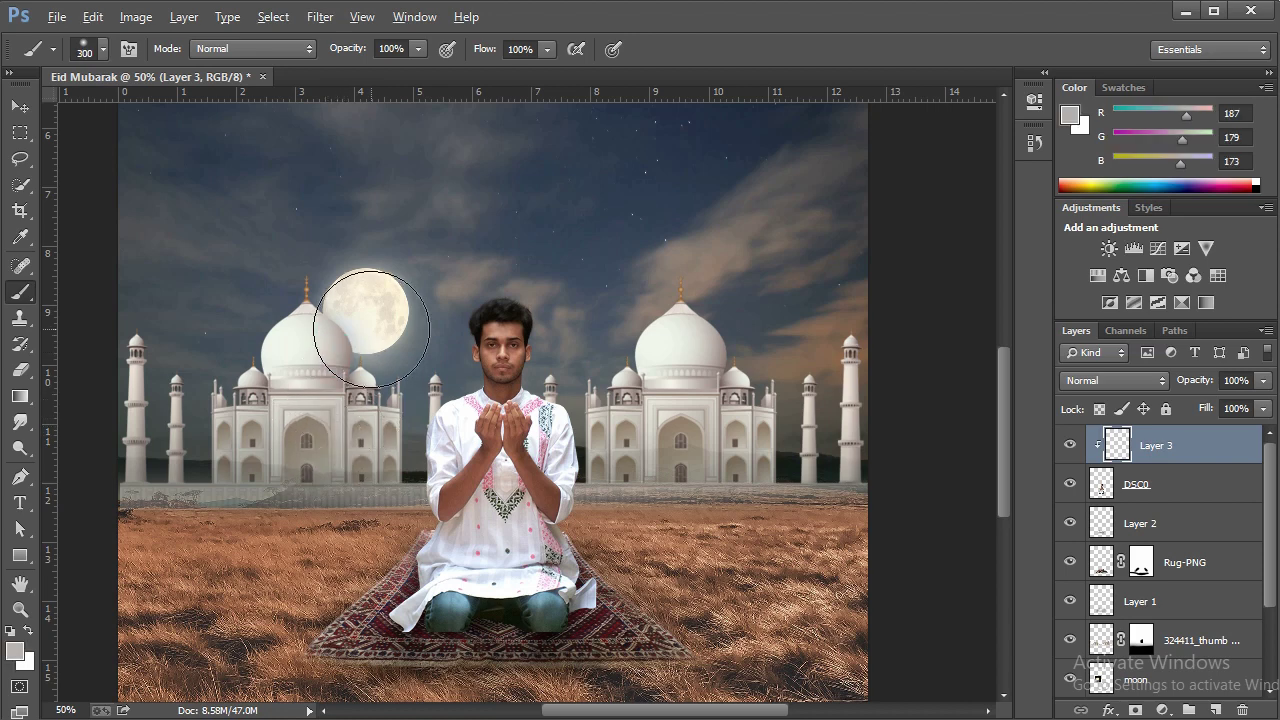
alt+click(372, 328)
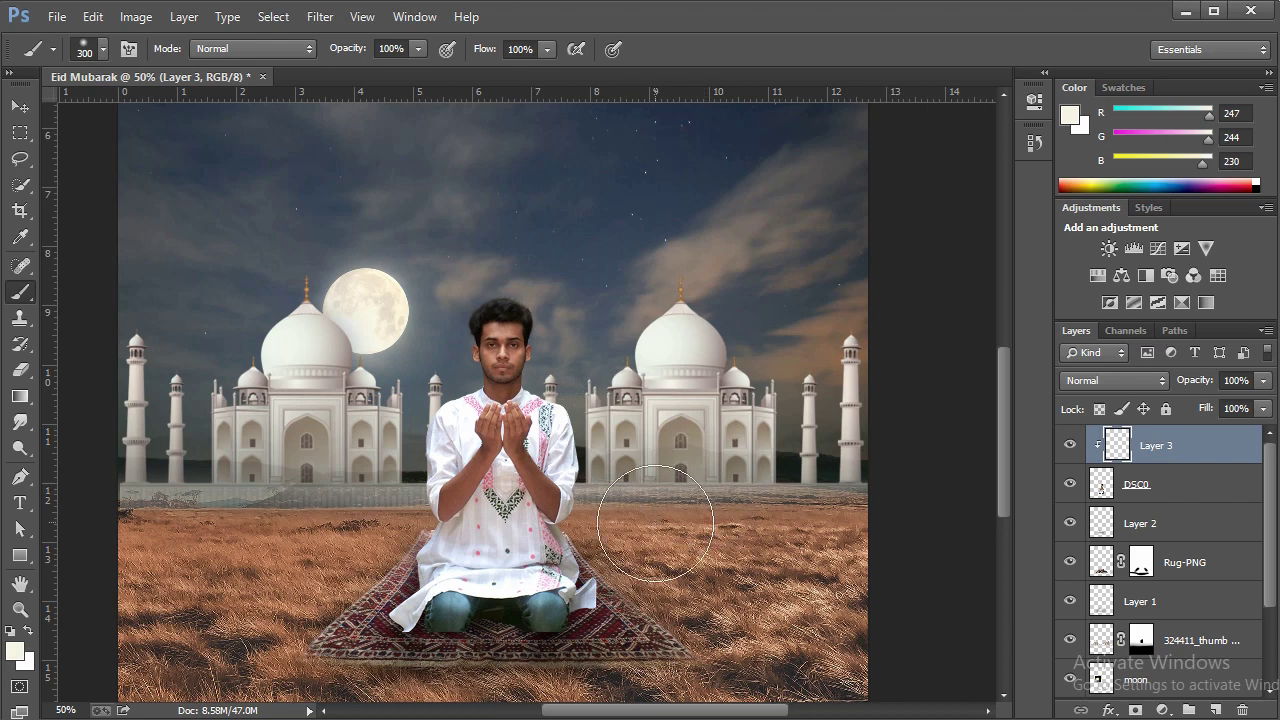
Paint cream light around the man's edges and set Layer 3 to Screen blending
drag(641, 520, 604, 343)
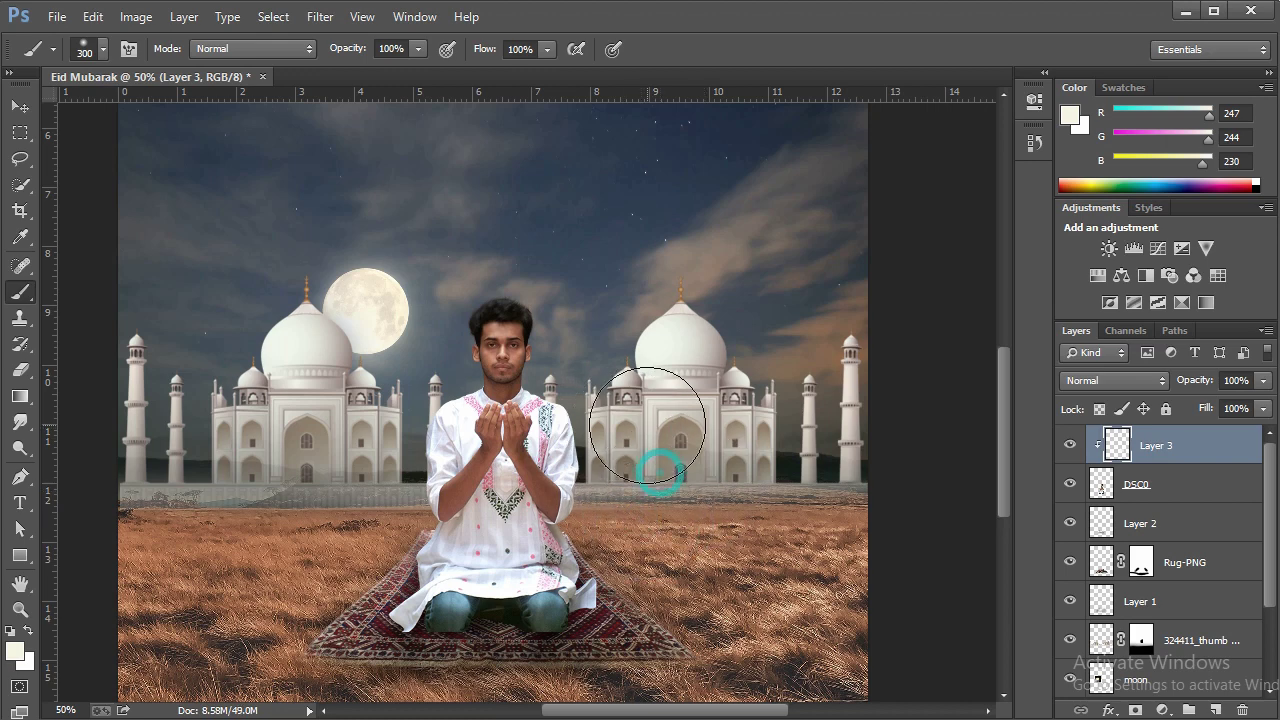
click(391, 337)
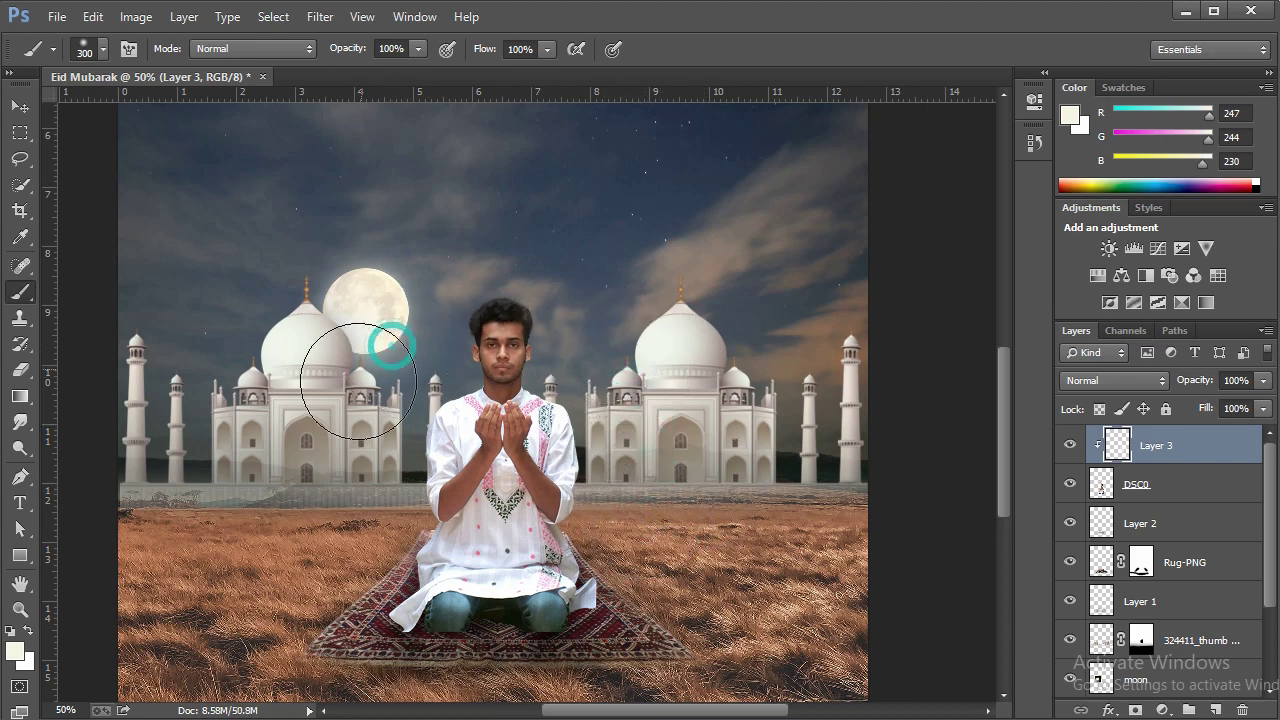
mouse_move(342, 458)
mouse_down()
mouse_move(348, 483)
mouse_move(345, 470)
mouse_up()
key(bracketleft)
drag(357, 543, 366, 510)
mouse_move(640, 644)
mouse_down()
mouse_move(654, 606)
mouse_move(632, 520)
mouse_up()
click(1130, 380)
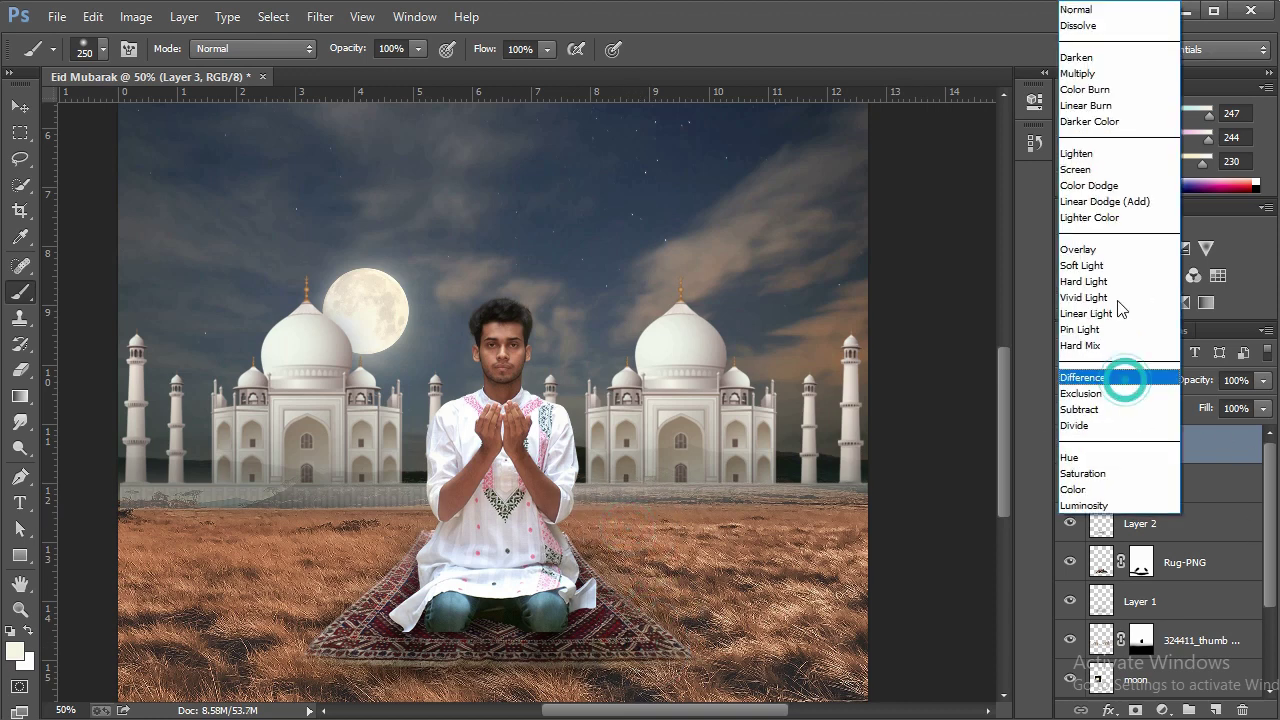
click(1090, 161)
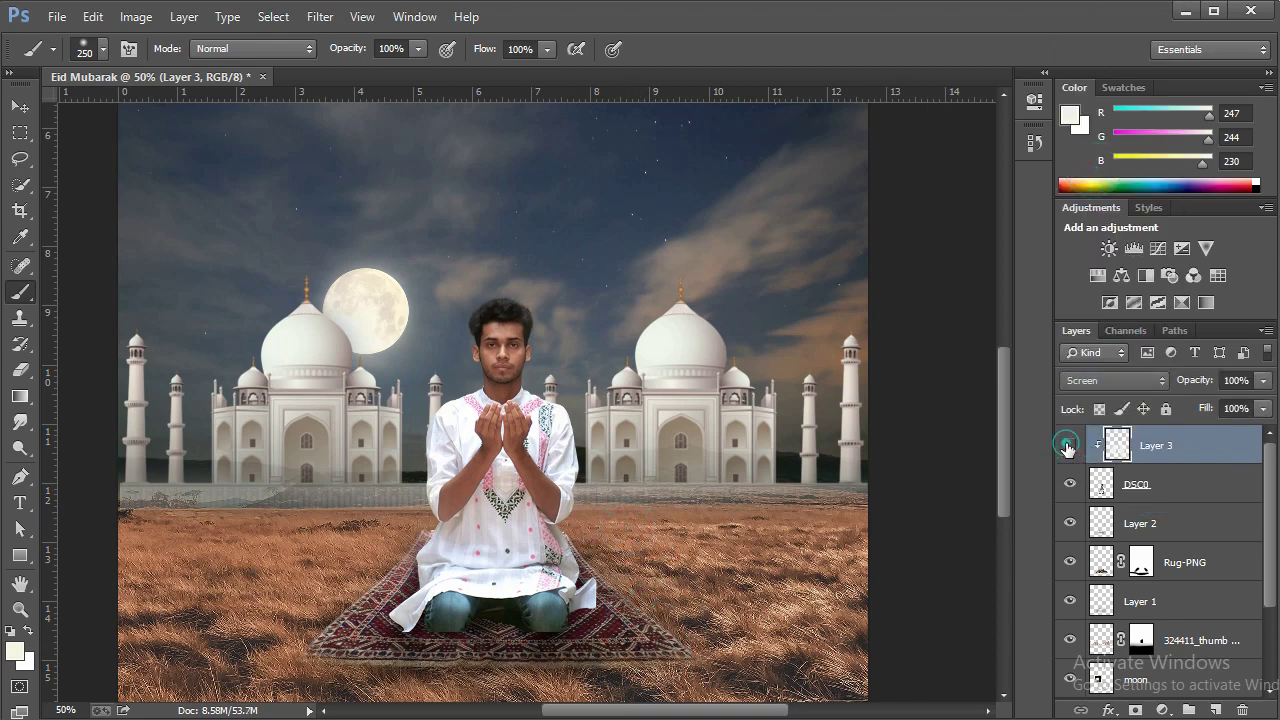
click(20, 609)
click(623, 423)
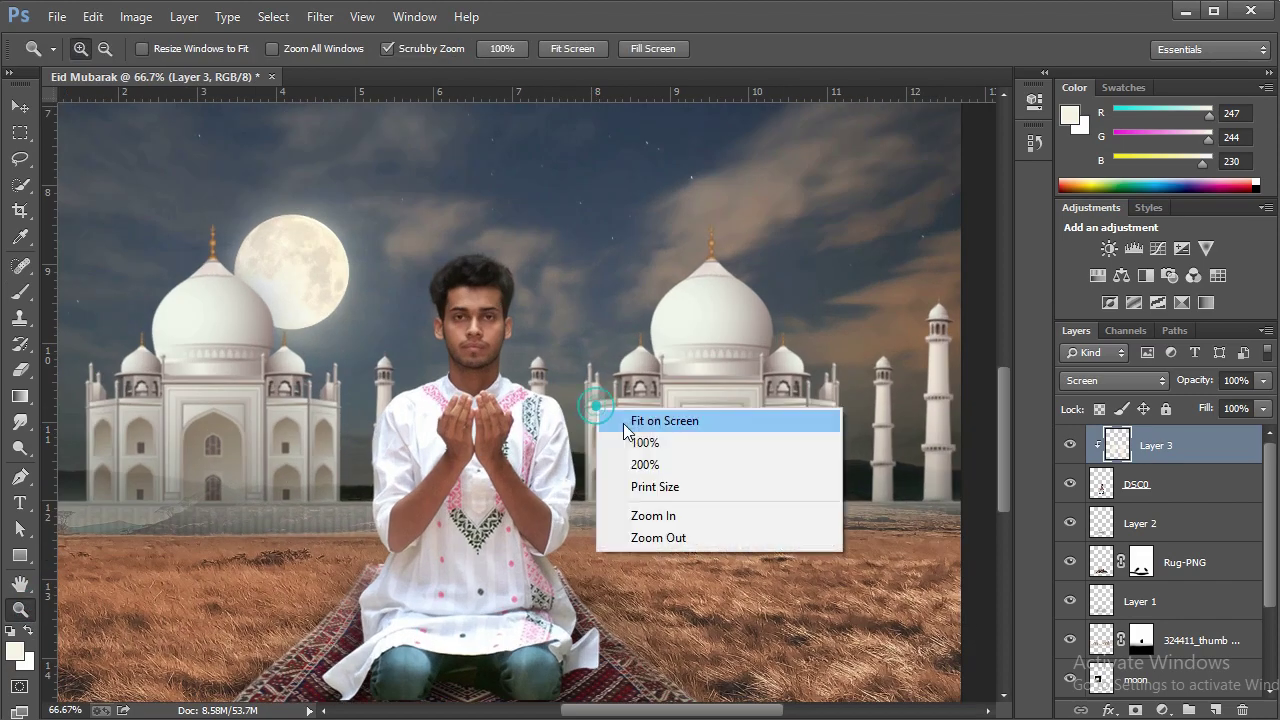
Zoom out to 25% and briefly check, then close, the stock images folder
drag(623, 423, 634, 428)
right_click(634, 428)
click(687, 557)
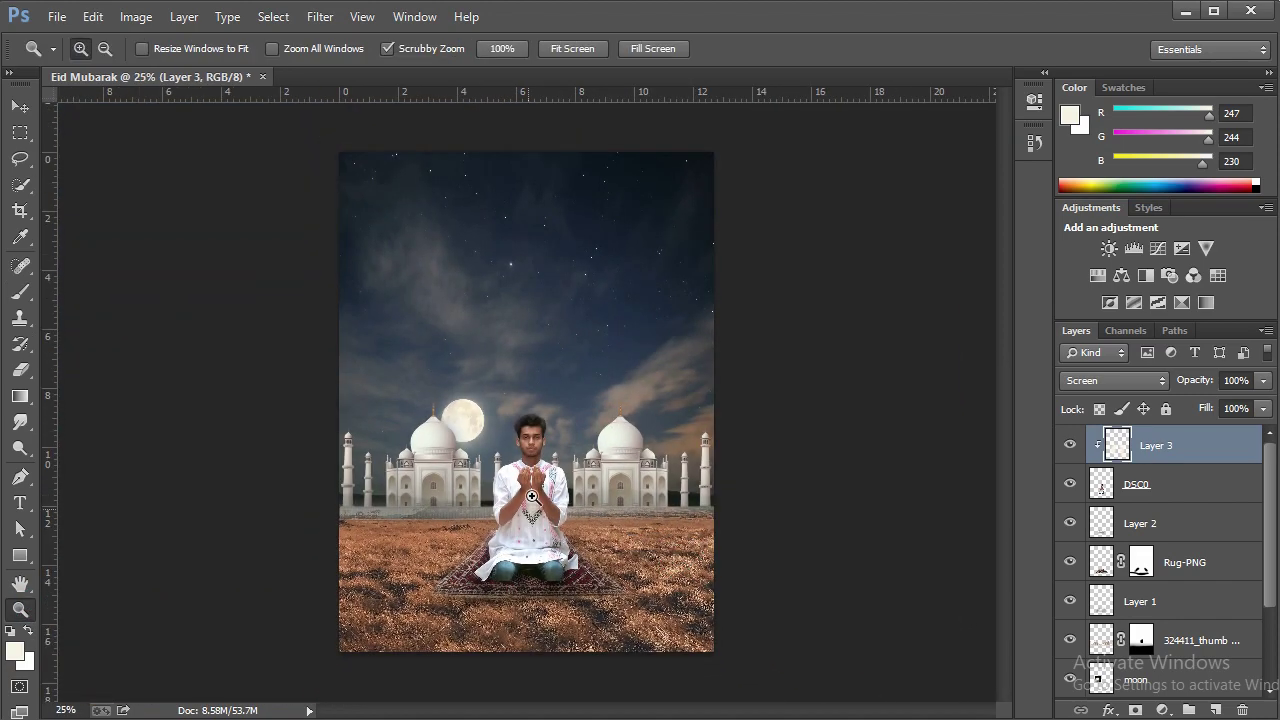
click(525, 521)
right_click(605, 390)
click(621, 518)
key(alt+Tab)
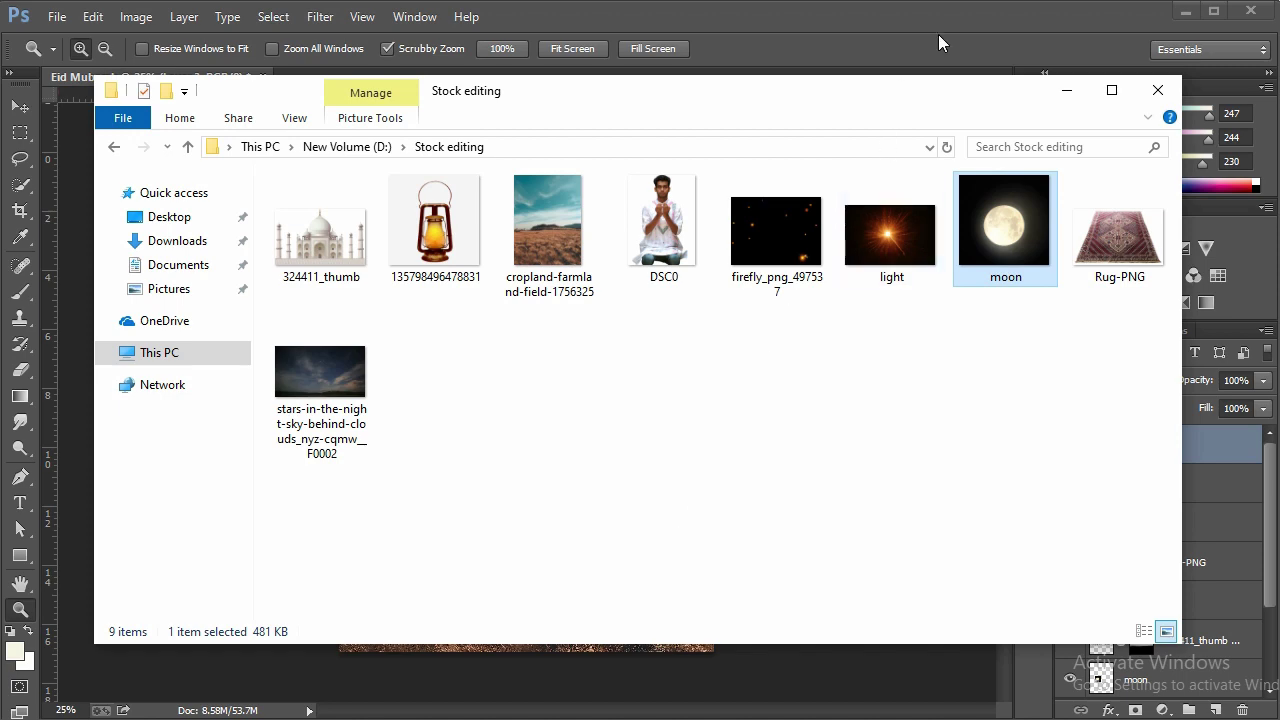
click(907, 34)
Fit the poster on screen and launch the Camera Raw Filter on the DSC0 layer
click(577, 476)
click(577, 476)
right_click(686, 251)
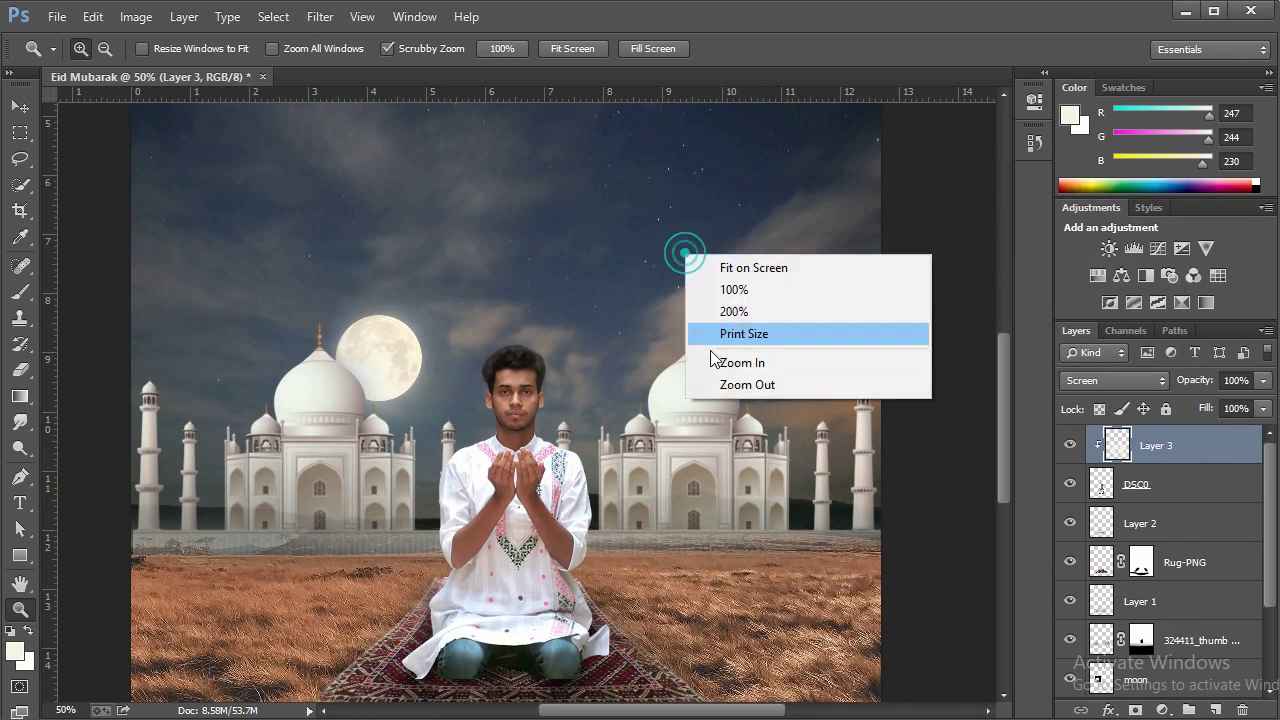
click(771, 380)
right_click(634, 414)
click(669, 425)
click(1131, 484)
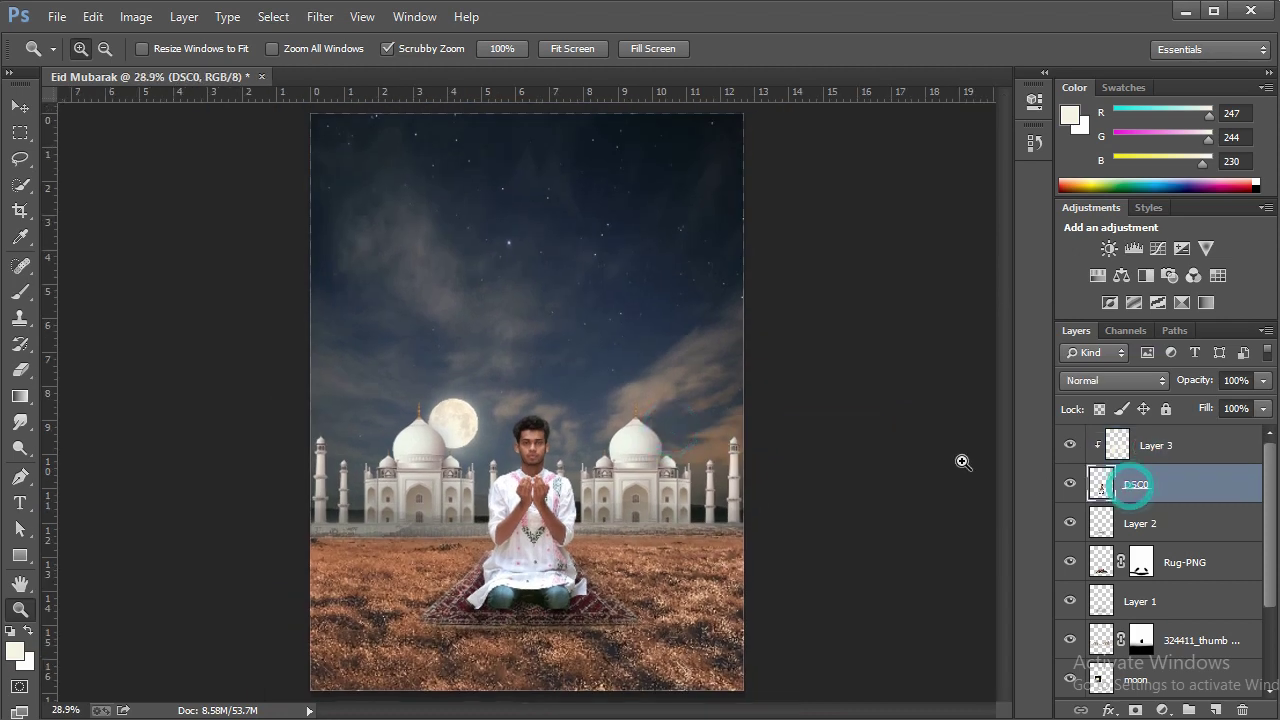
click(336, 20)
click(386, 133)
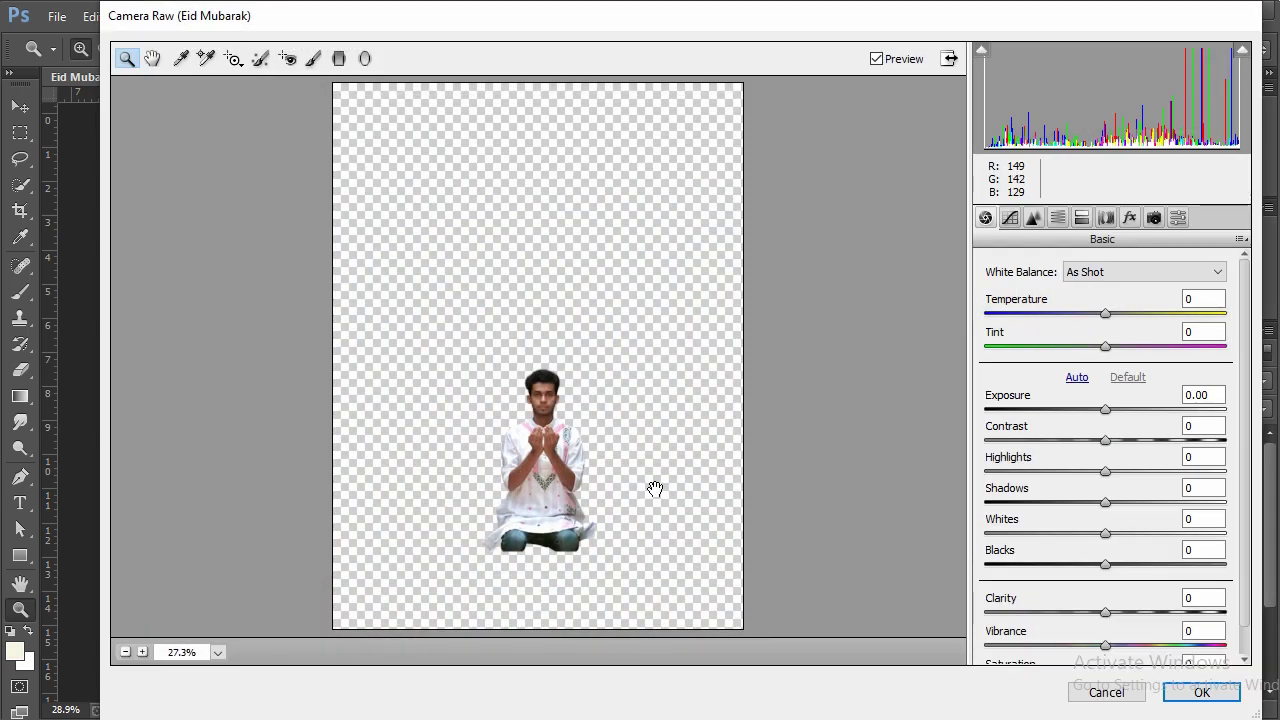
Set Camera Raw Clarity +12 and Blacks −18 on the praying man
key(ctrl+plus)
key(ctrl+plus)
key(ctrl+plus)
drag(1126, 620, 1124, 616)
drag(1105, 564, 1083, 564)
click(1186, 700)
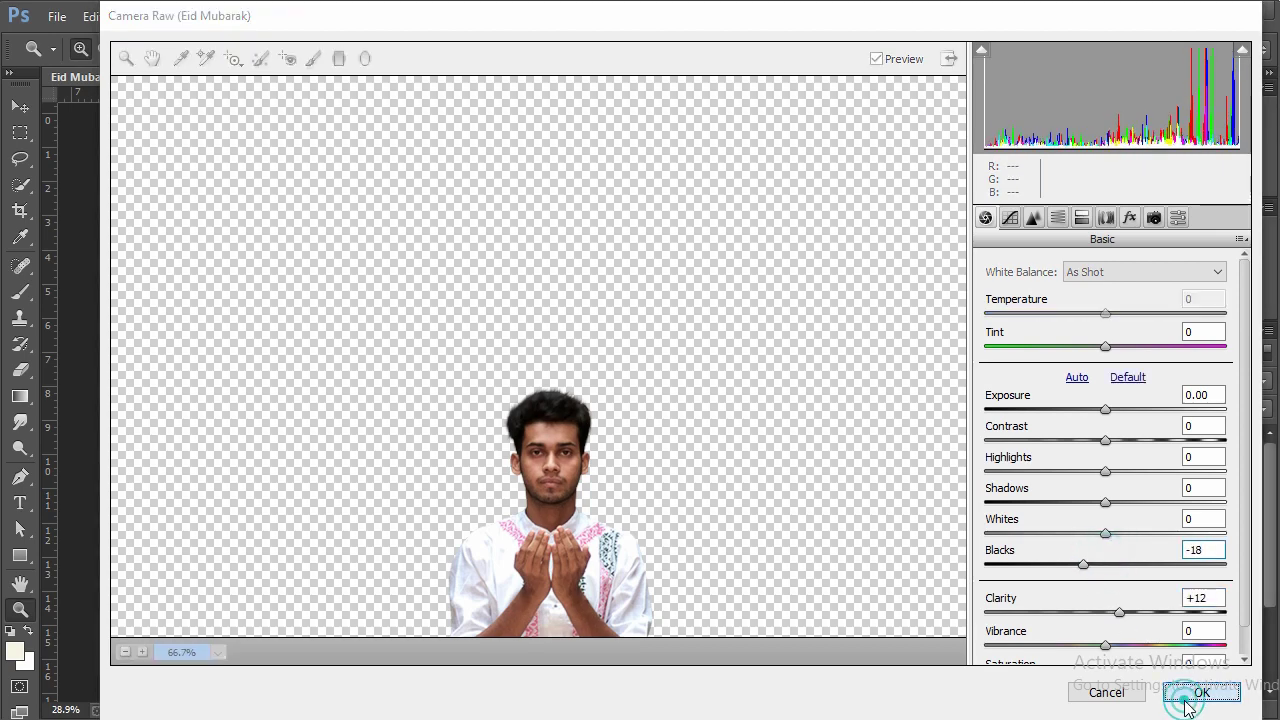
Zoom out to the whole poster and select the starry night sky layer
right_click(584, 420)
click(662, 552)
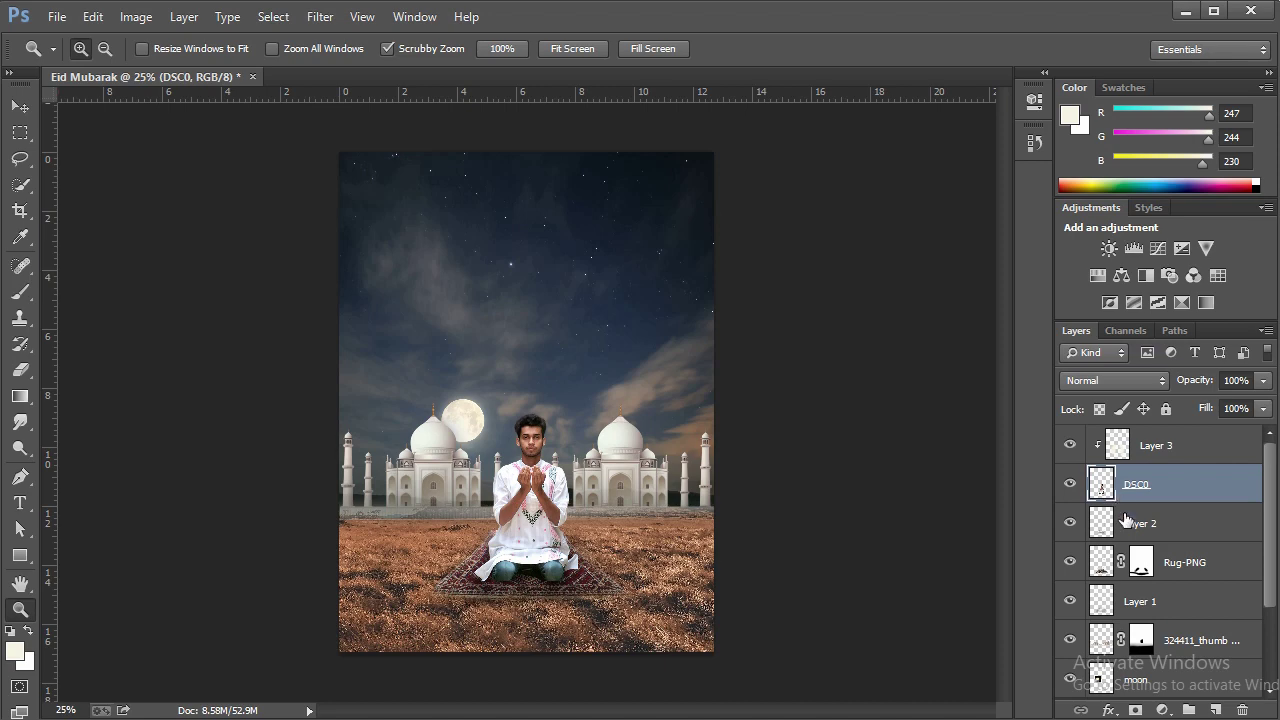
scroll(1120, 500, down, 1)
scroll(1110, 570, down, 2)
click(1100, 641)
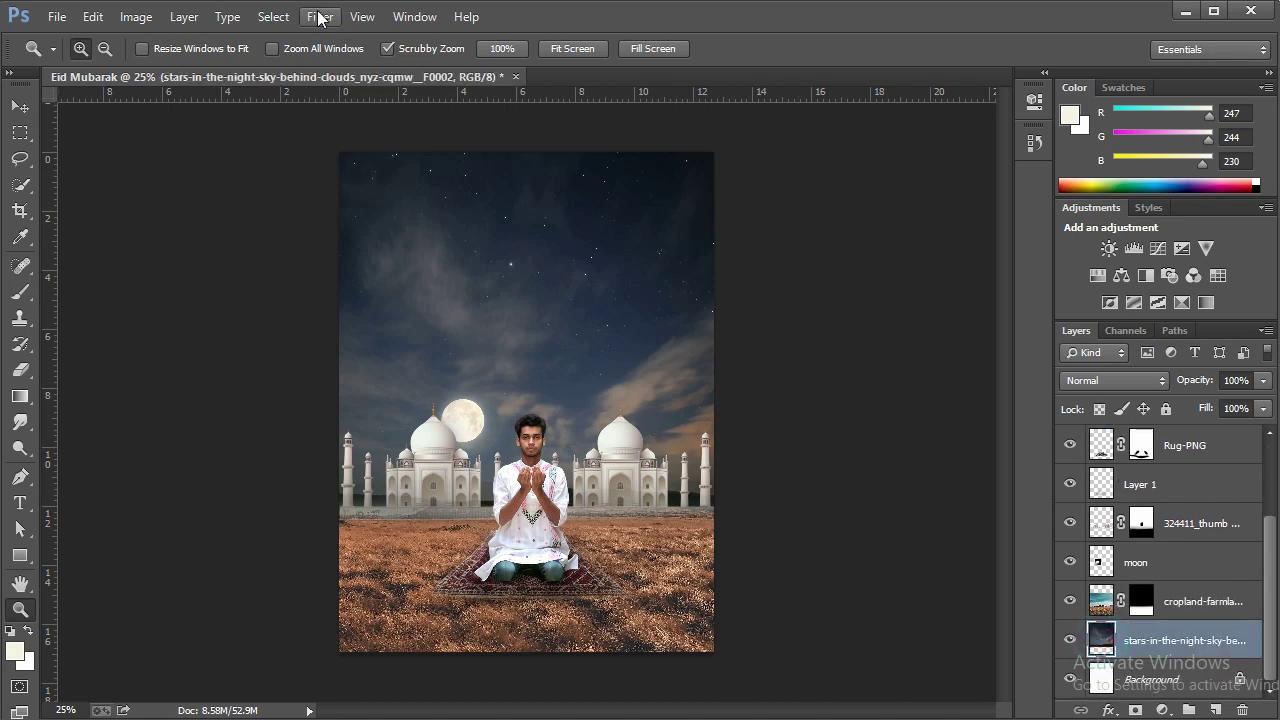
Apply Camera Raw to the night sky with Clarity +36
click(318, 17)
click(363, 131)
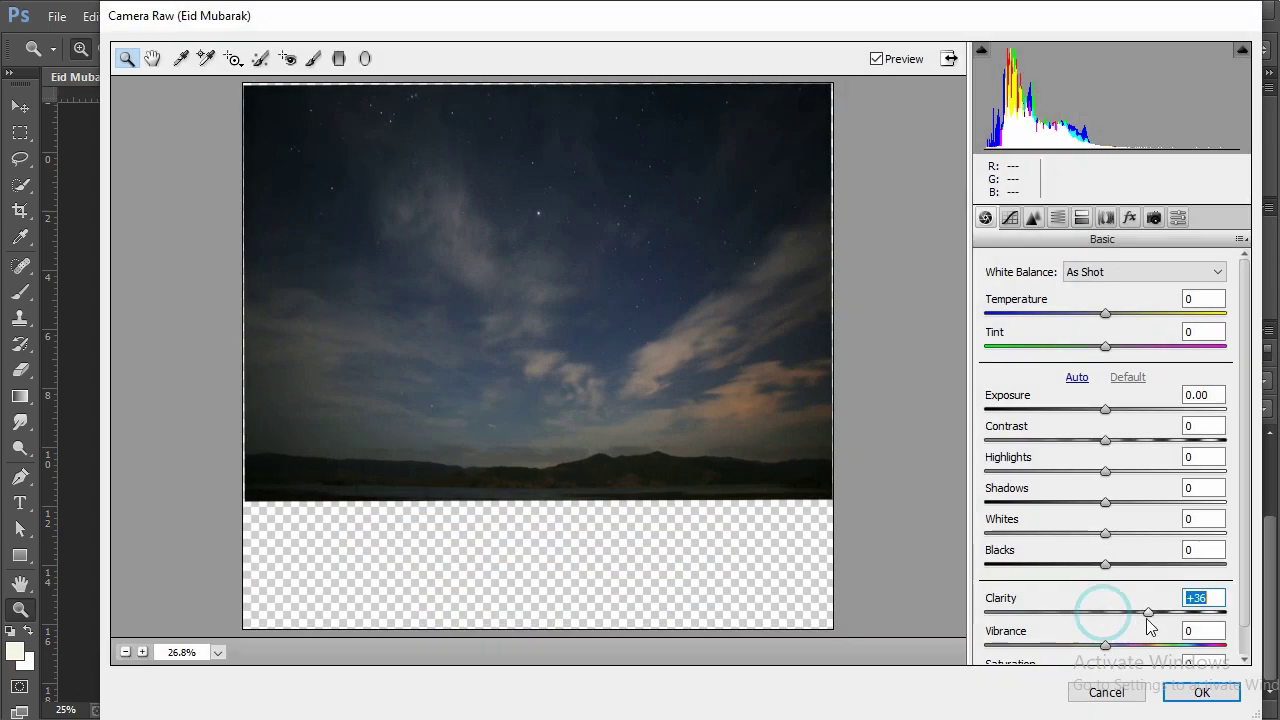
click(1200, 692)
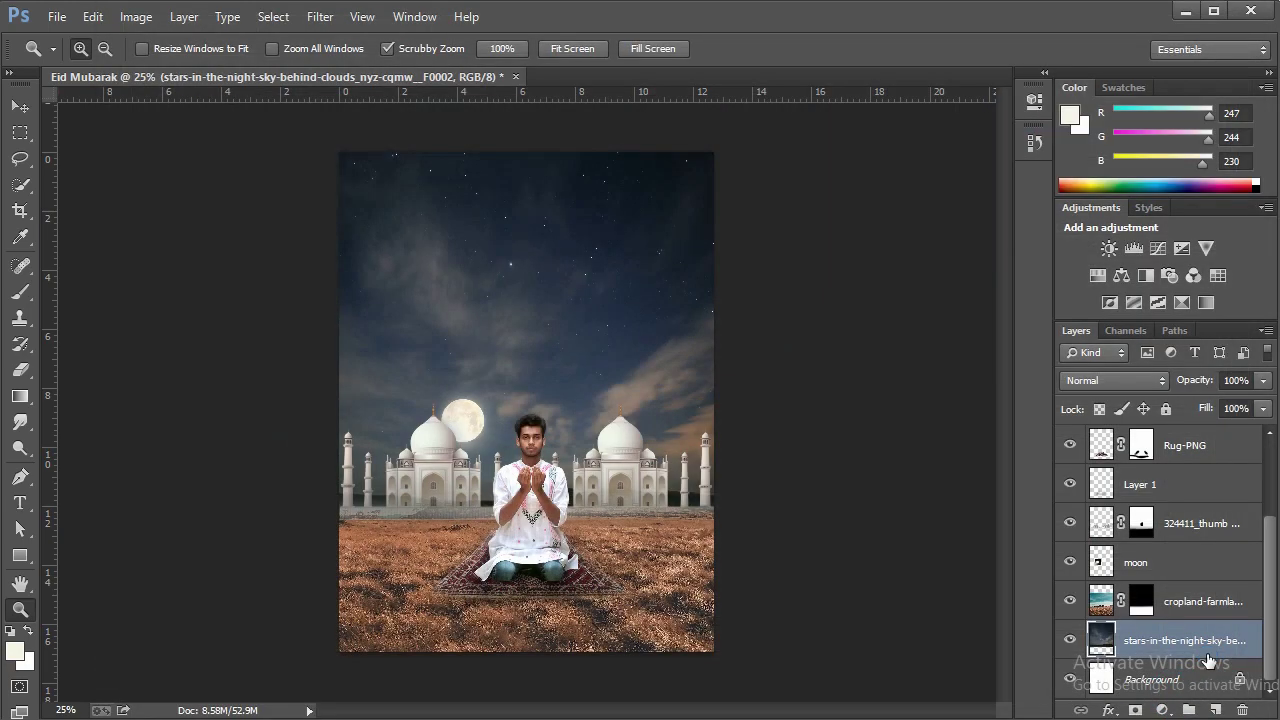
Apply Camera Raw to the farmland field with Clarity +22 and Blacks −12
click(1100, 607)
click(325, 18)
click(346, 125)
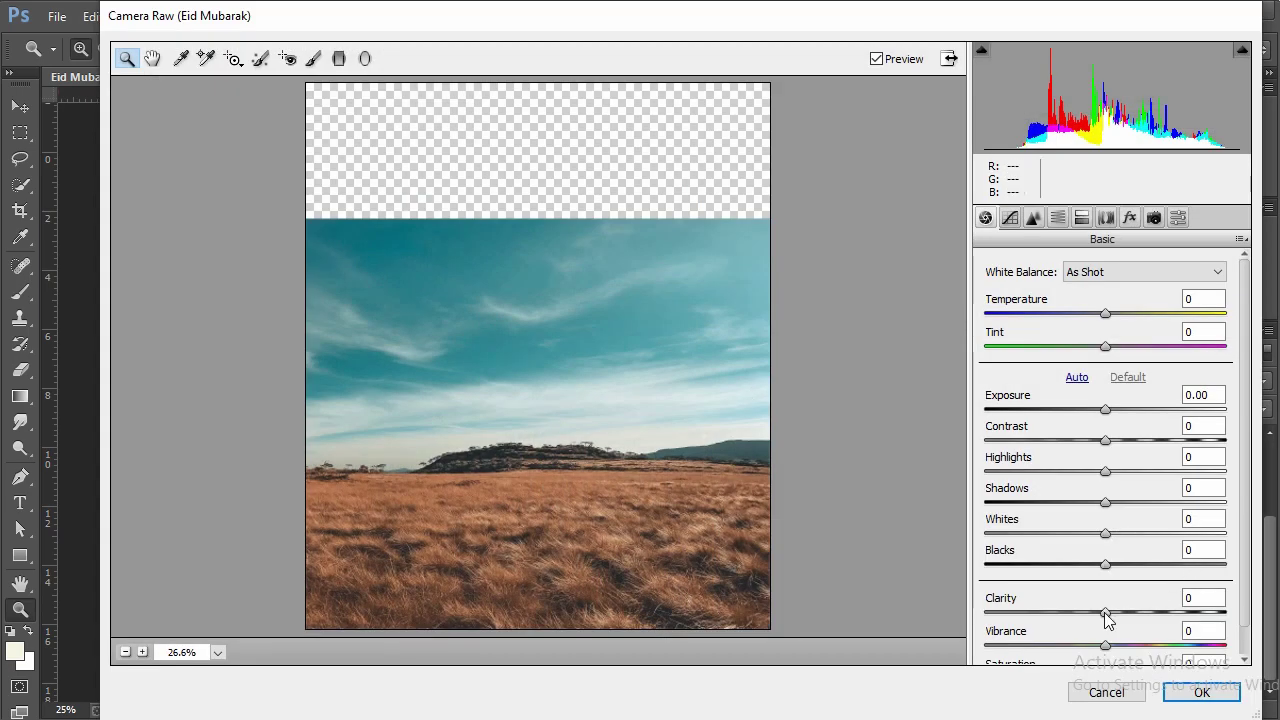
drag(1105, 613, 1131, 613)
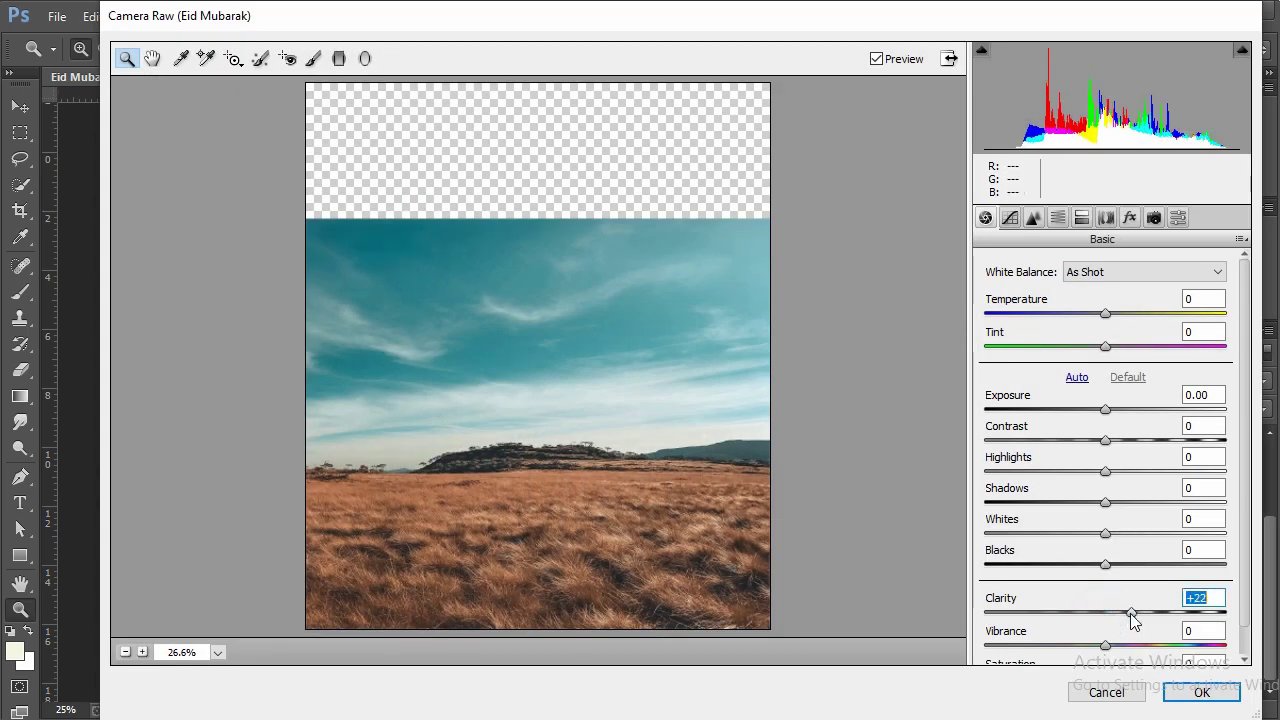
drag(1106, 565, 1091, 565)
click(1175, 692)
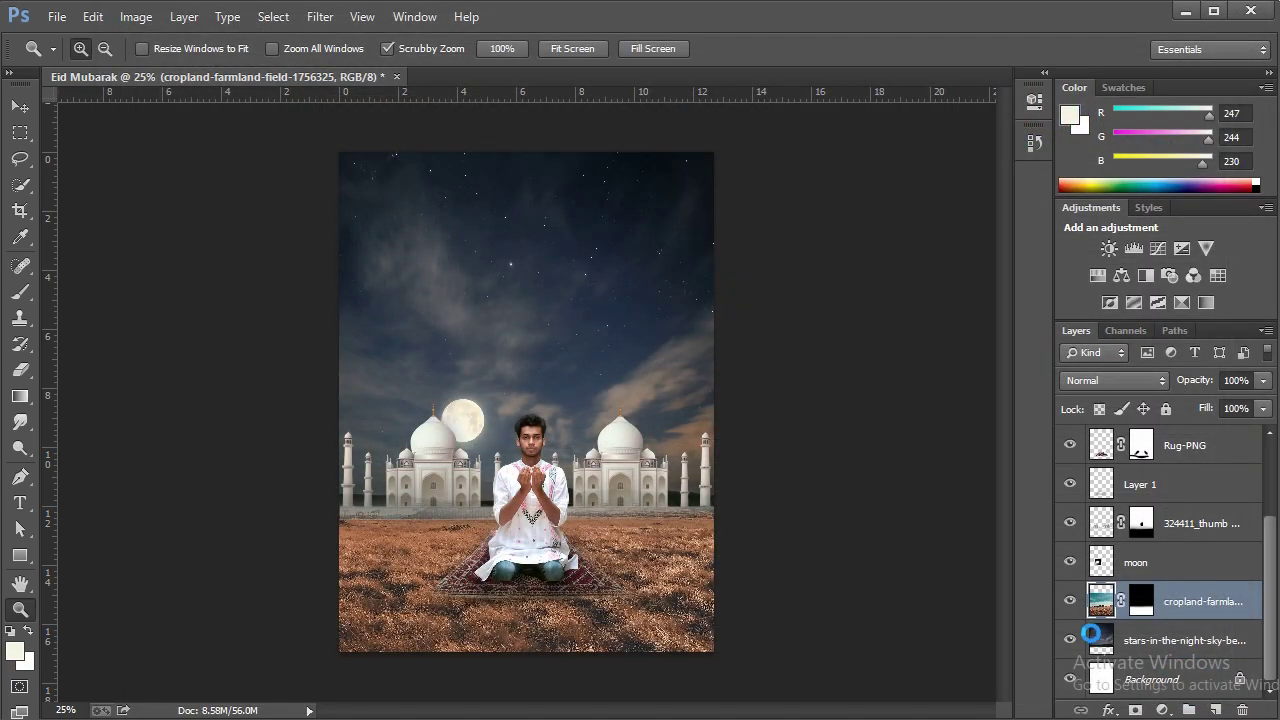
click(631, 615)
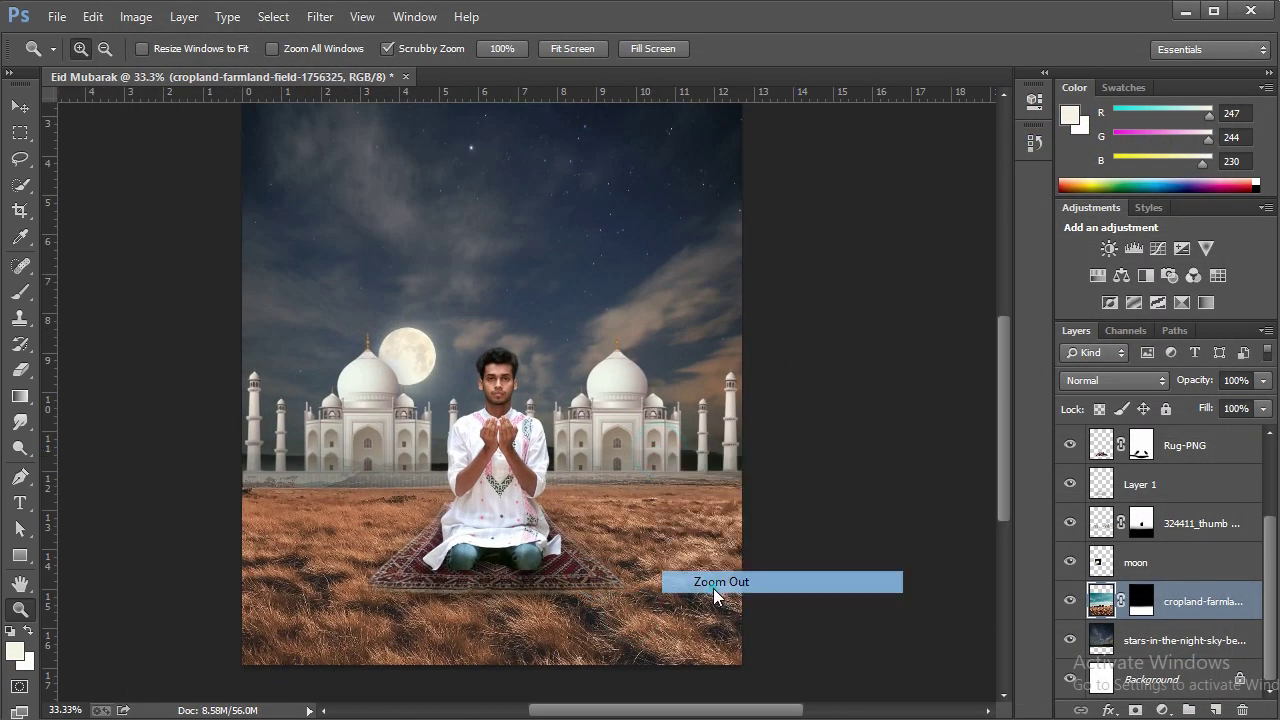
alt+click(713, 588)
Apply Camera Raw to the twin mosques layer with Clarity +18
click(1140, 562)
click(1100, 523)
click(1070, 522)
click(1070, 522)
click(320, 17)
click(362, 132)
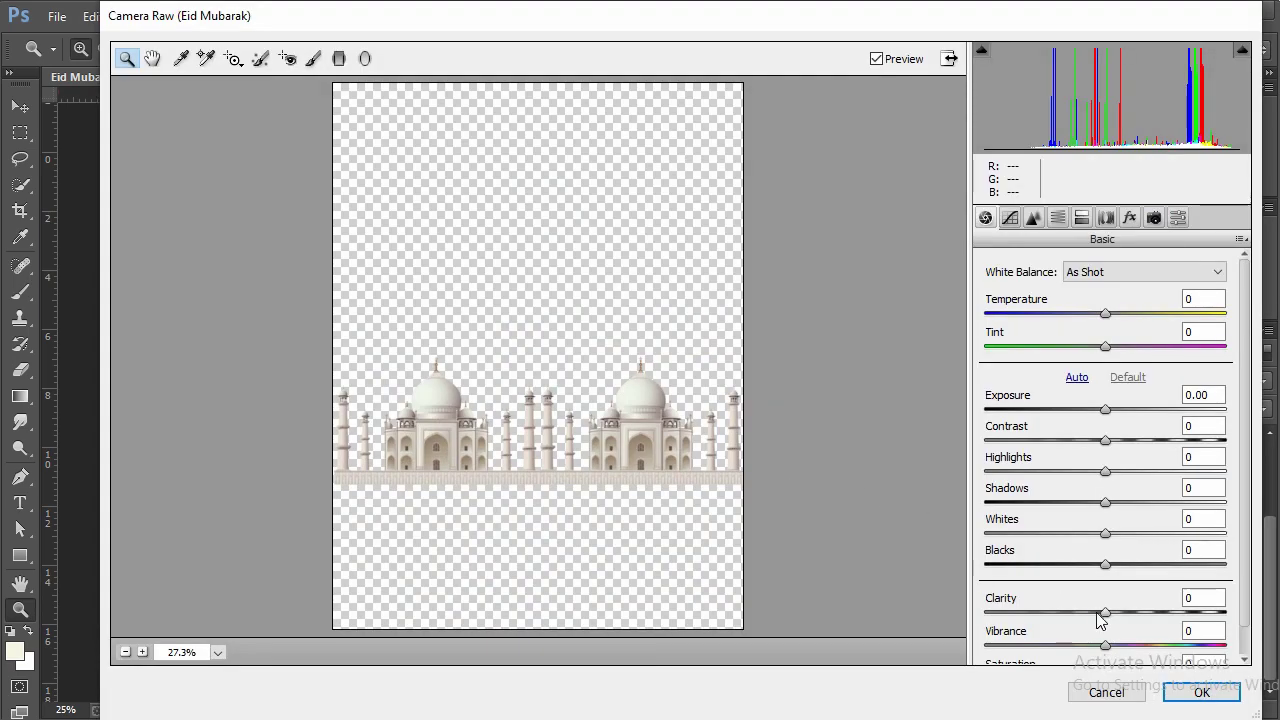
drag(1104, 612, 1126, 612)
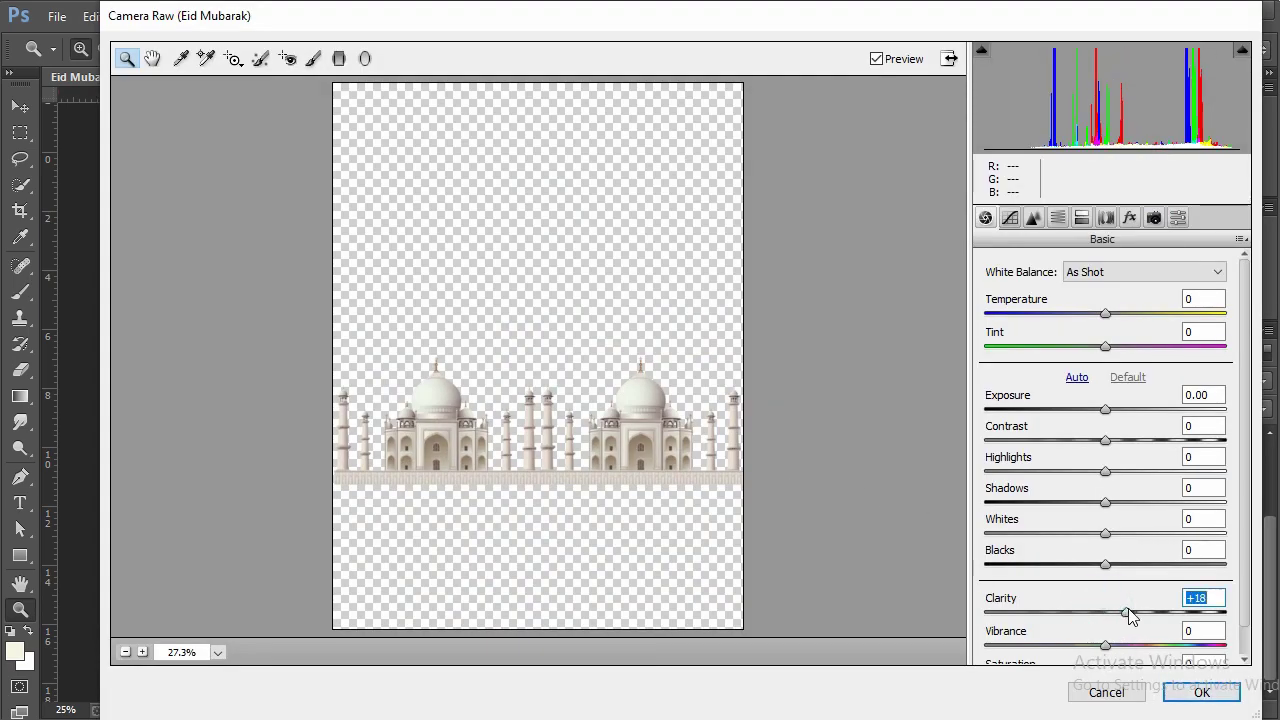
click(1201, 692)
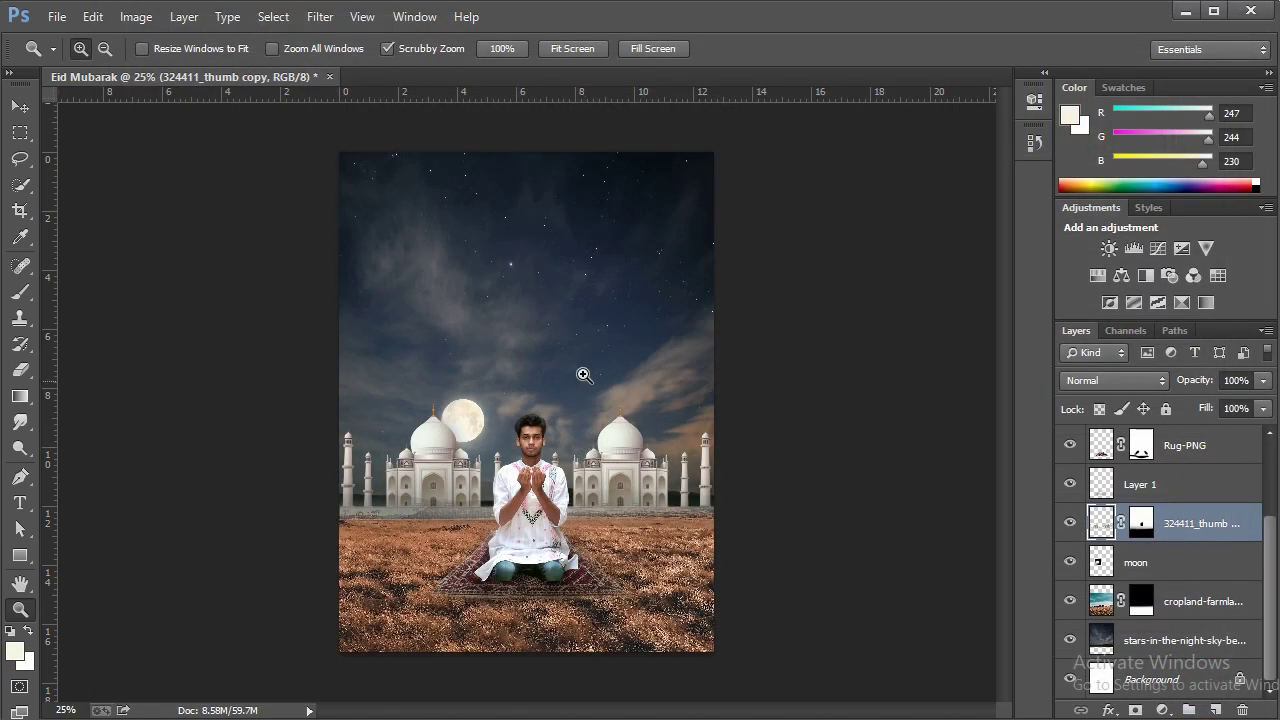
Review the full poster and select the farmland field layer
click(584, 375)
right_click(582, 310)
click(643, 442)
scroll(1195, 483, up, 2)
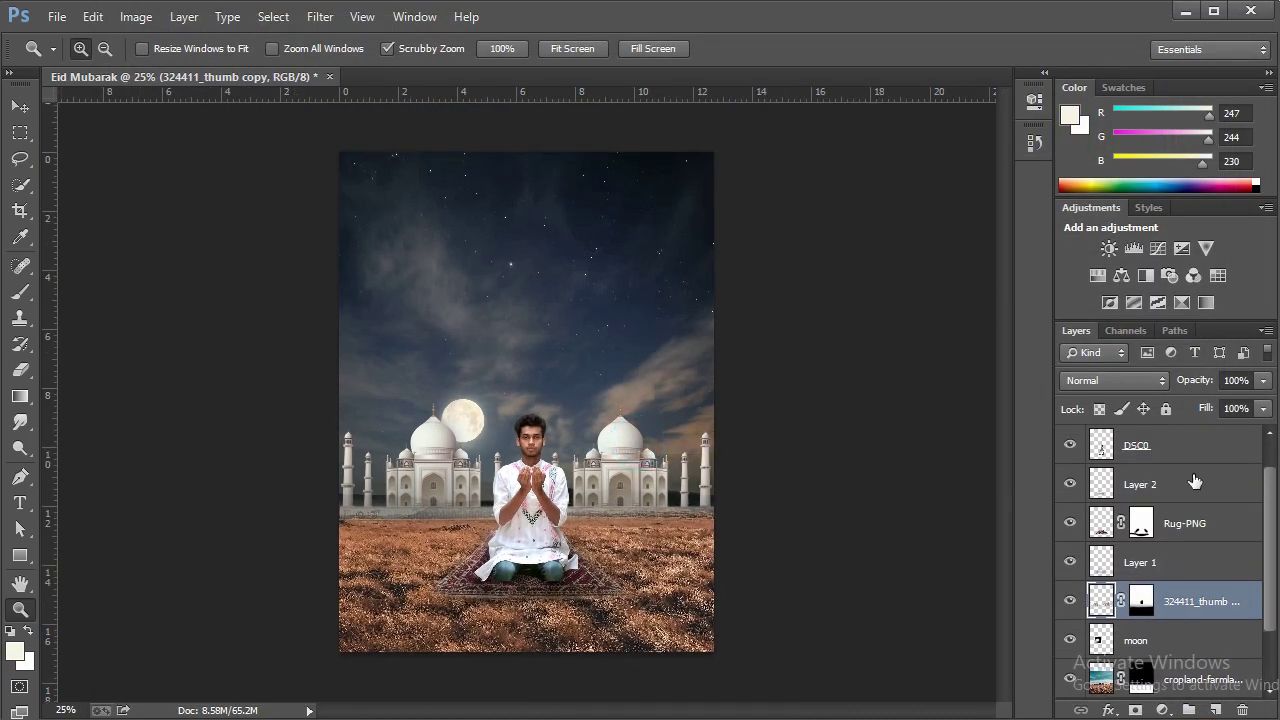
scroll(1195, 483, up, 1)
click(567, 553)
right_click(614, 391)
click(666, 520)
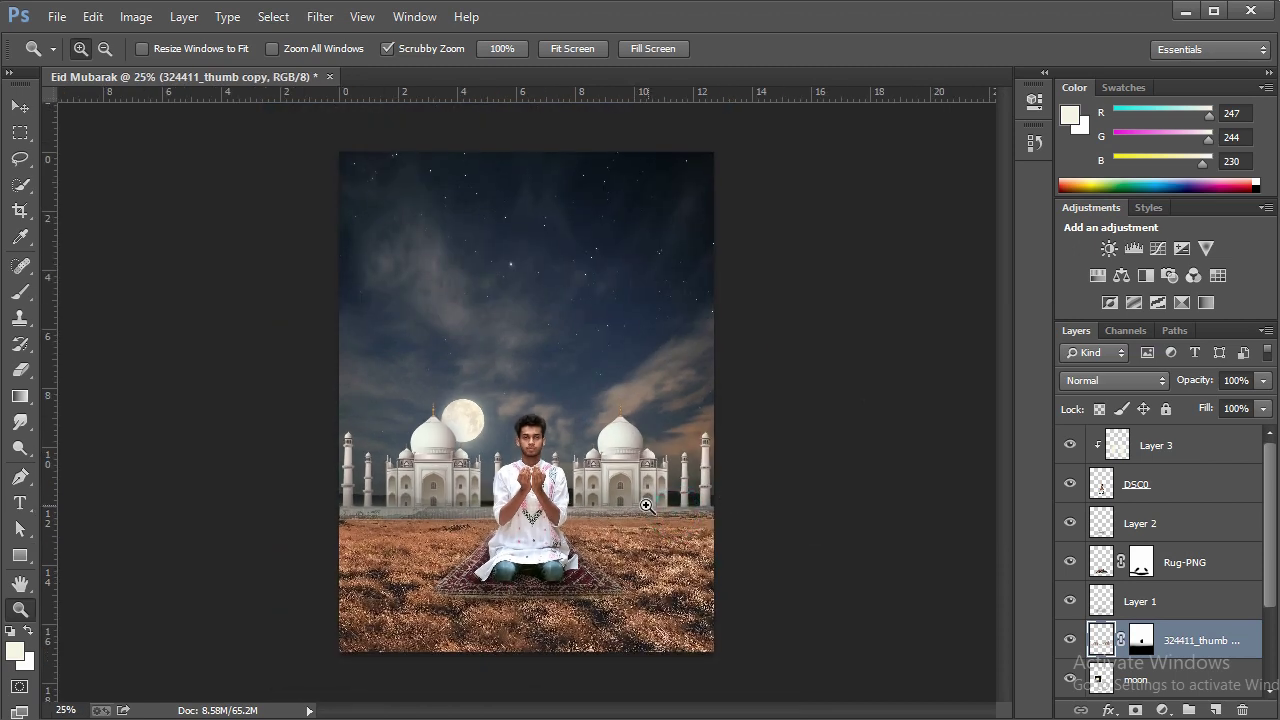
scroll(1160, 560, down, 3)
click(1105, 636)
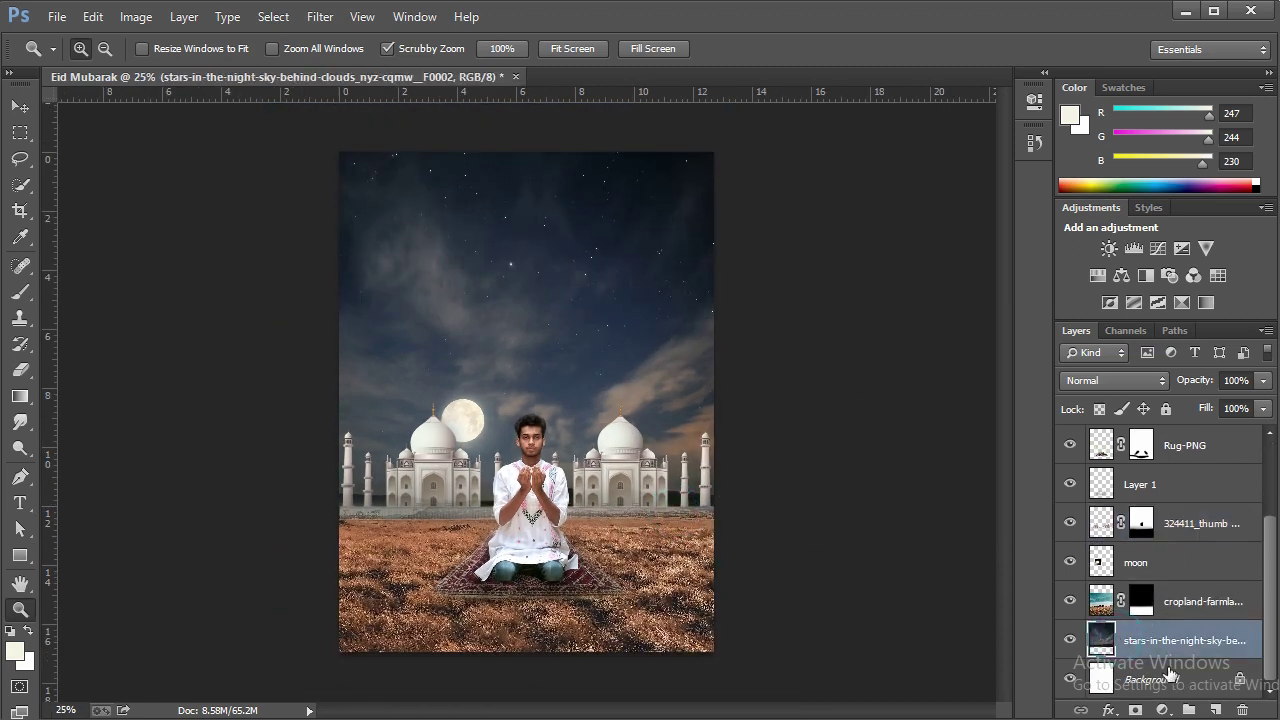
click(1111, 600)
Give the field's midtones a Color Balance of 0, +5, +28
click(140, 16)
mouse_move(166, 67)
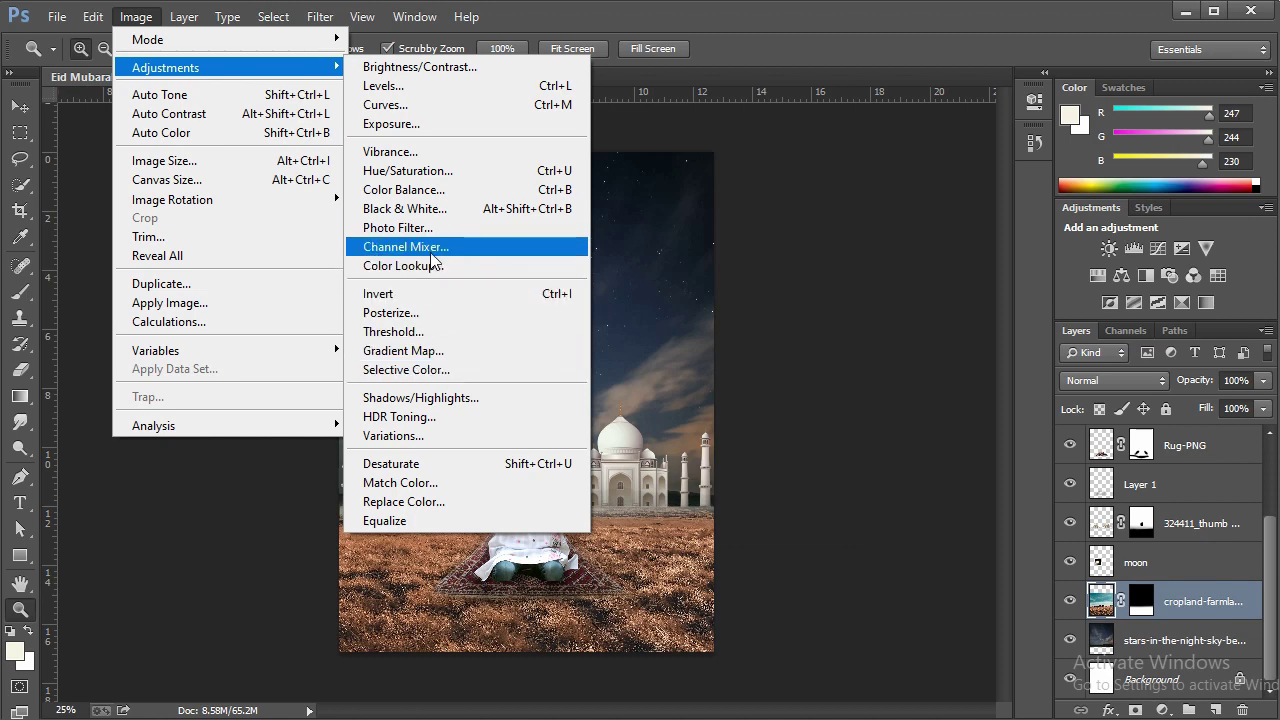
click(443, 190)
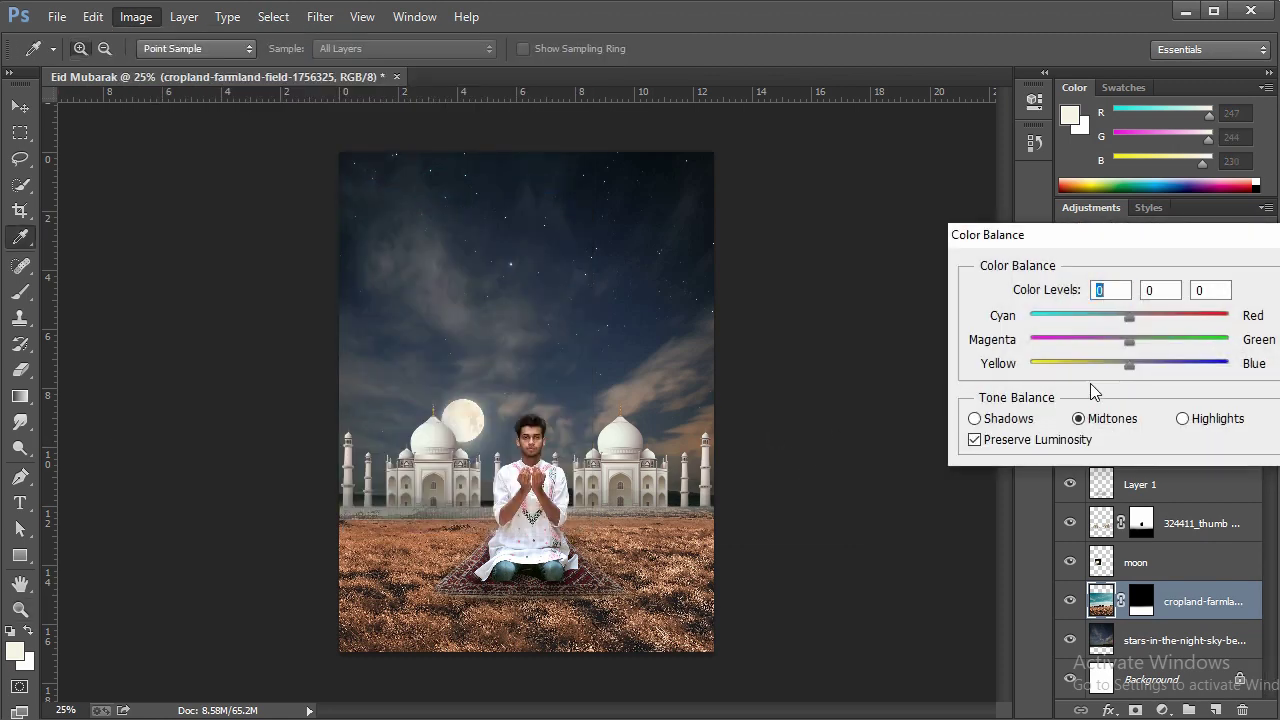
drag(1143, 368, 1157, 365)
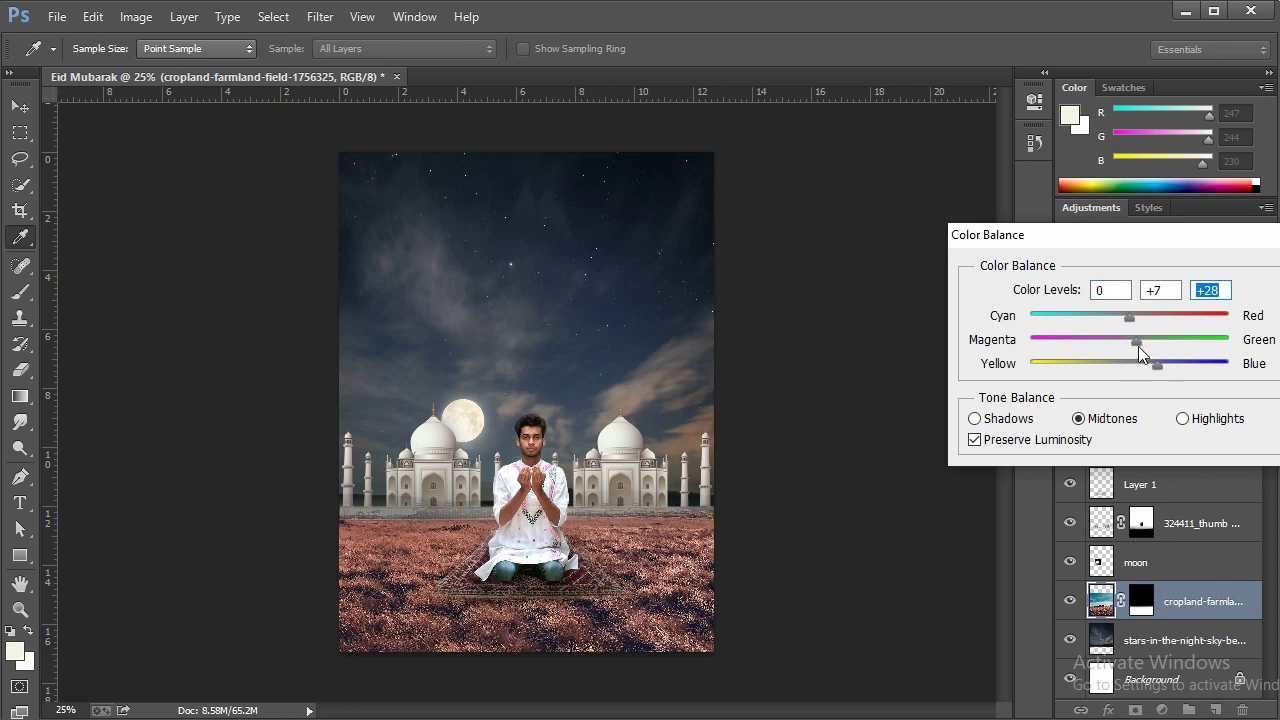
key(shift+Tab)
text(+5)
key(Return)
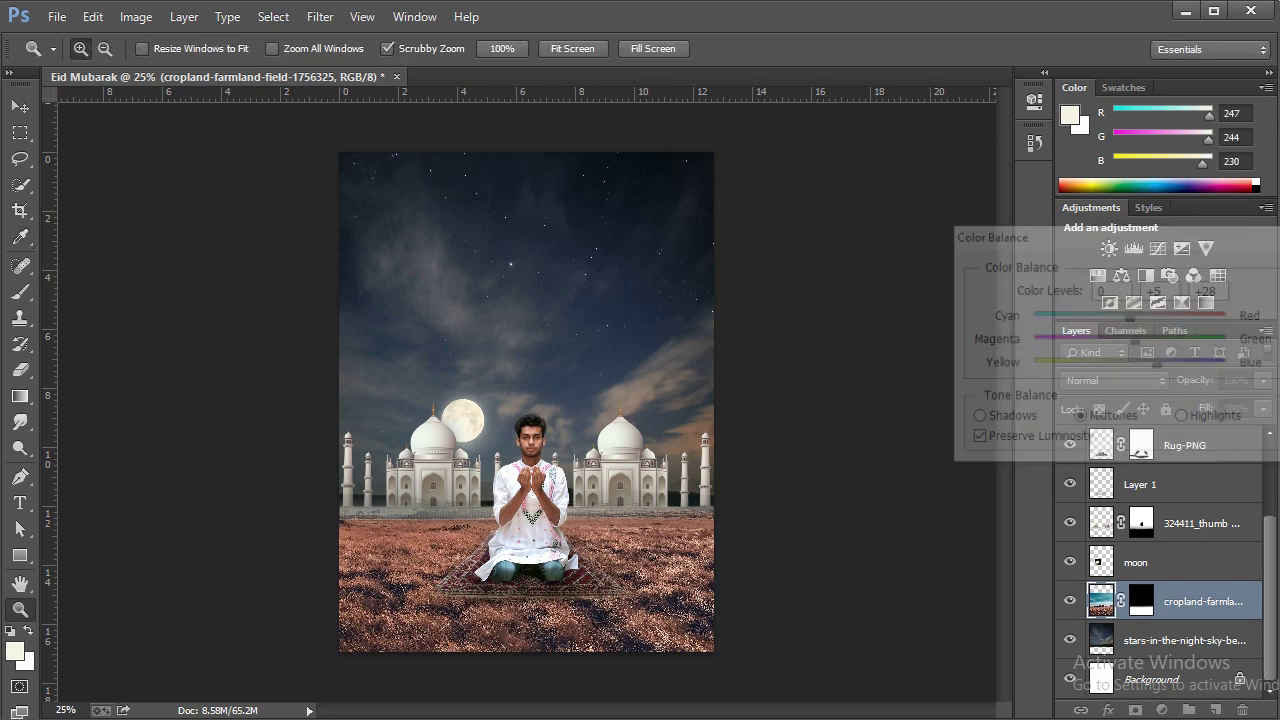
scroll(1120, 540, up, 2)
scroll(1122, 505, up, 1)
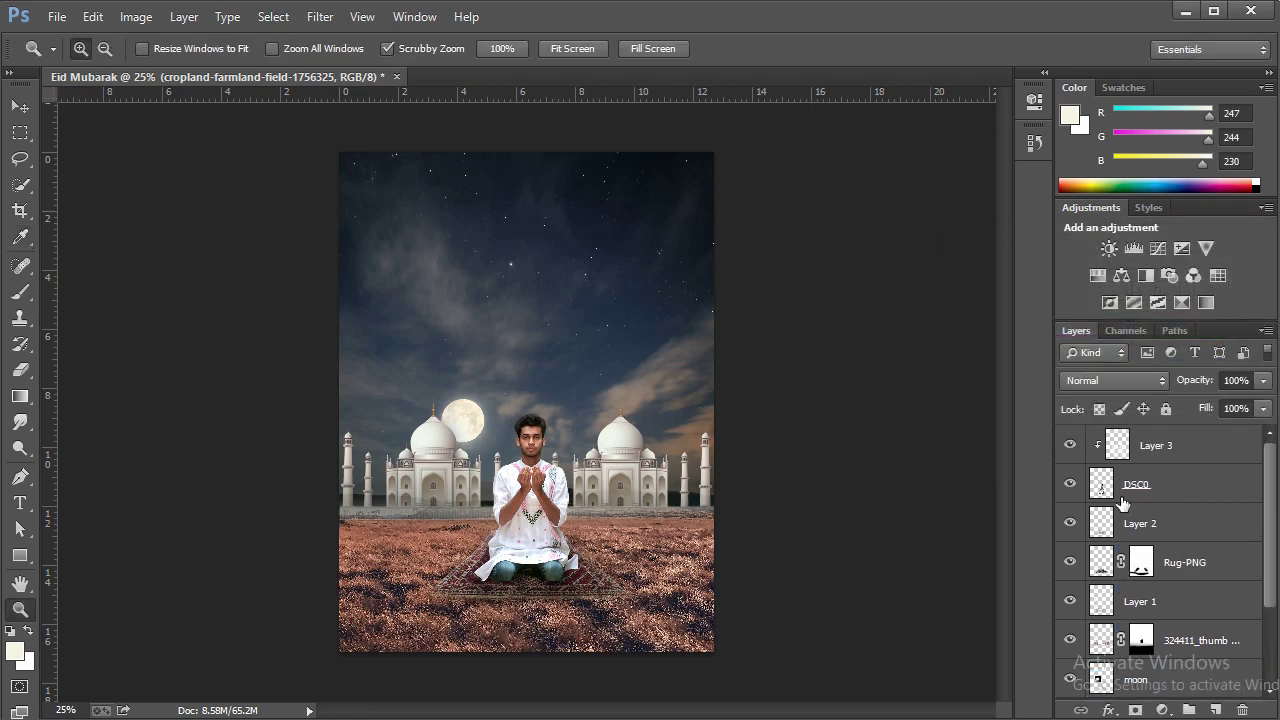
click(507, 388)
right_click(595, 313)
Select Layer 3 and delete an accidentally added empty layer
click(643, 442)
click(1185, 447)
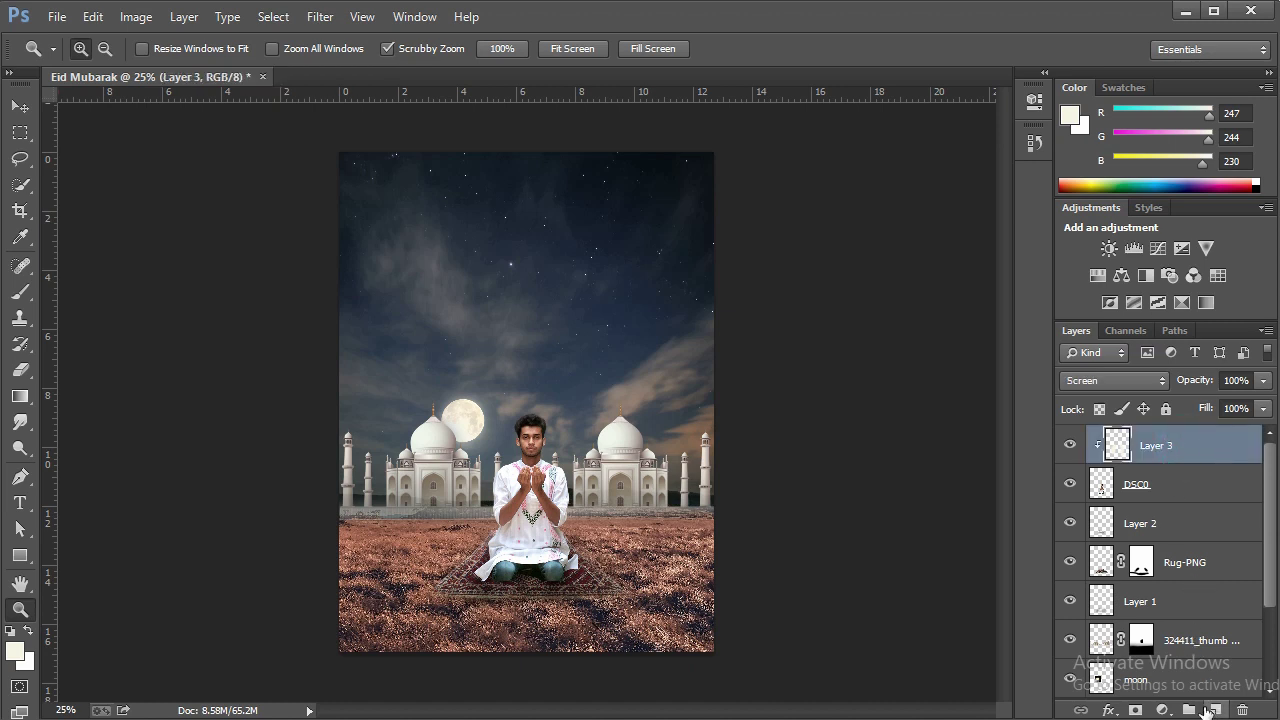
click(1210, 712)
click(1241, 710)
click(591, 294)
Add a Color Lookup adjustment layer using the FoggyNight.3DL lookup table
click(1163, 710)
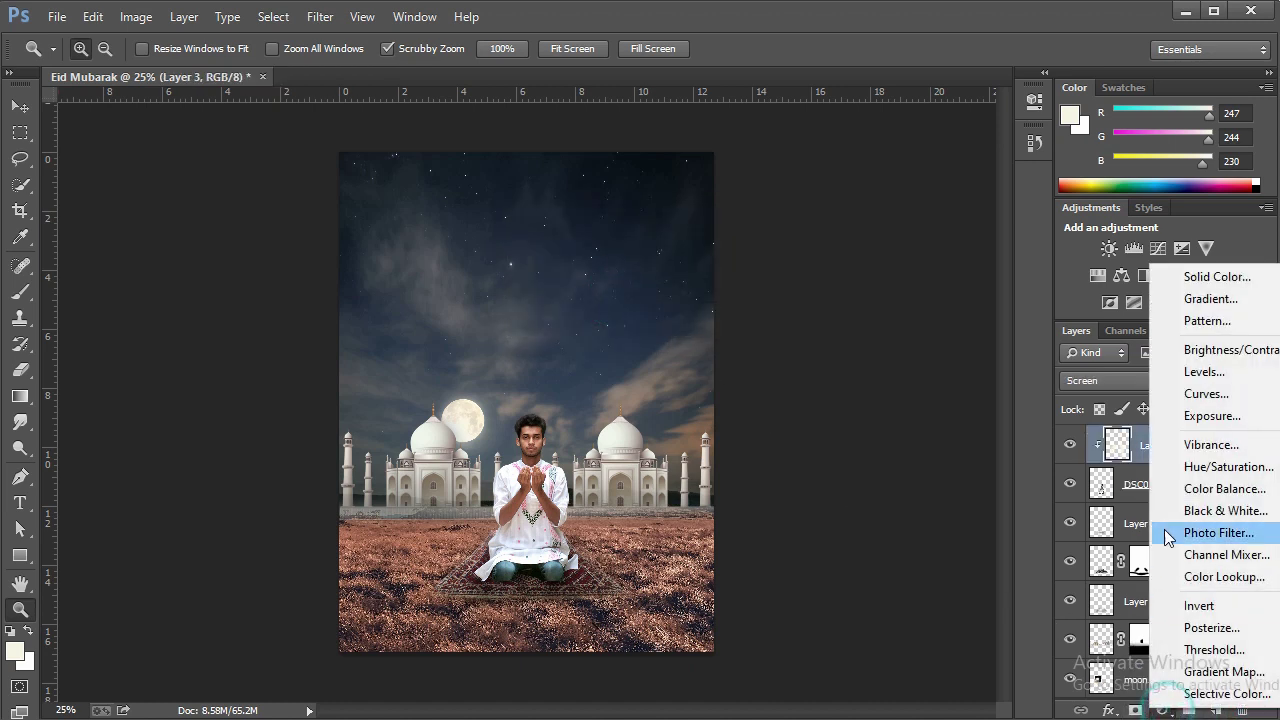
click(1249, 580)
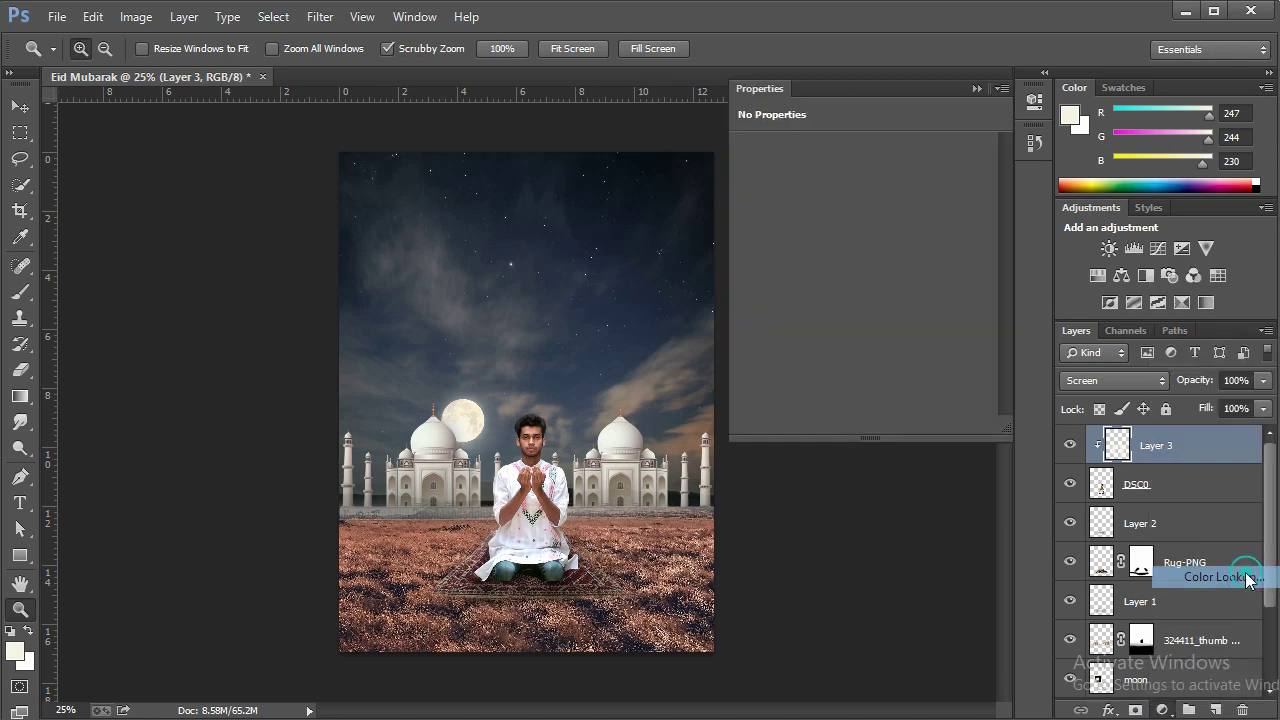
click(886, 149)
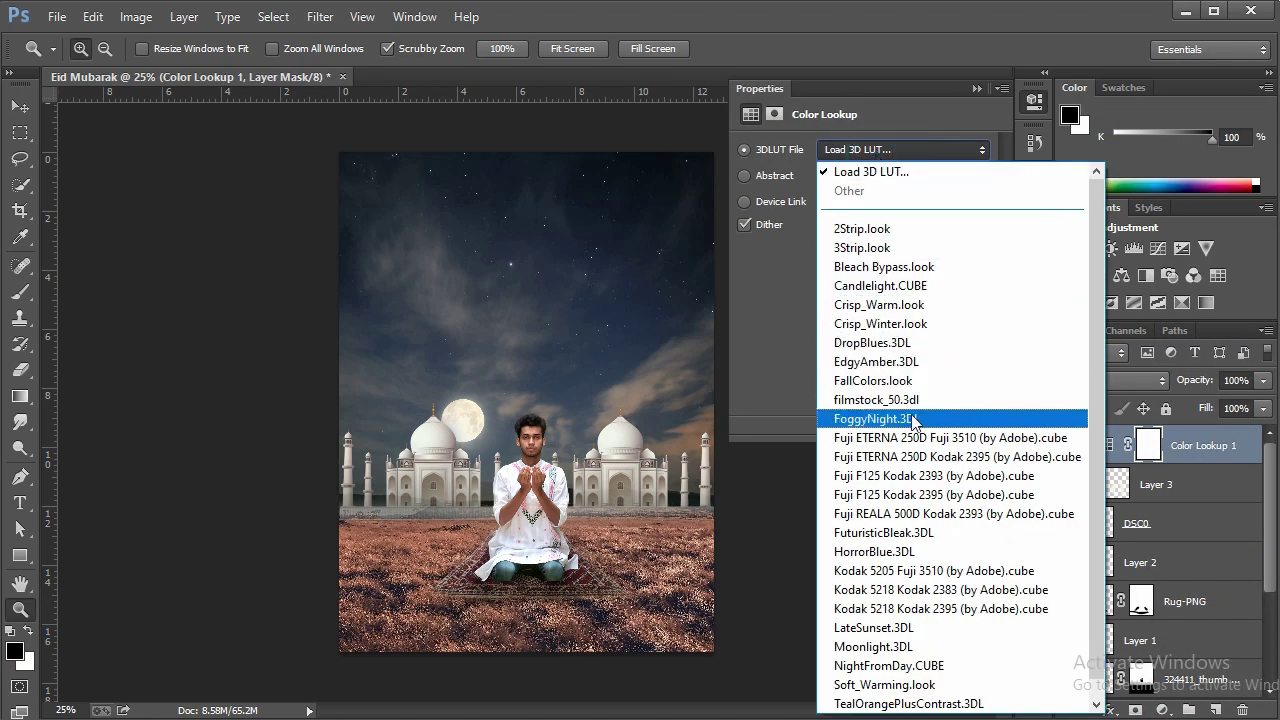
click(880, 418)
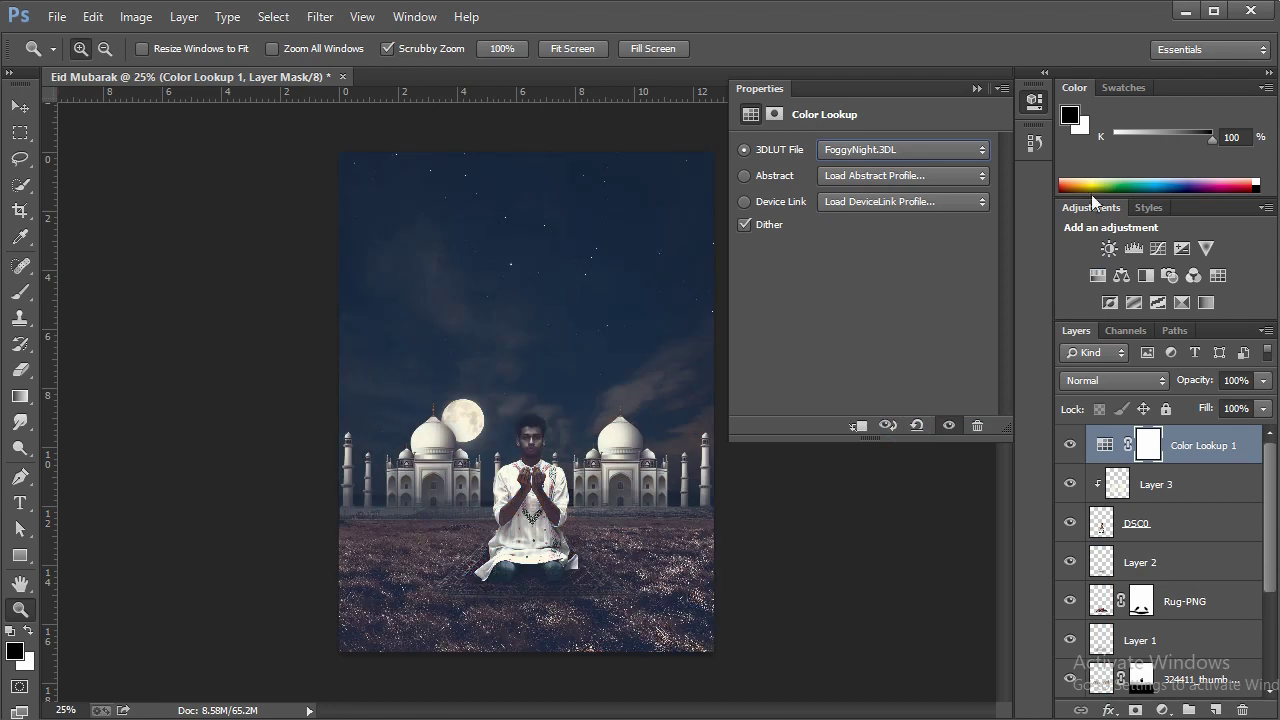
click(1033, 101)
Lower the Color Lookup layer's opacity to 40%, checking the grade across the whole poster
drag(1139, 390, 1155, 396)
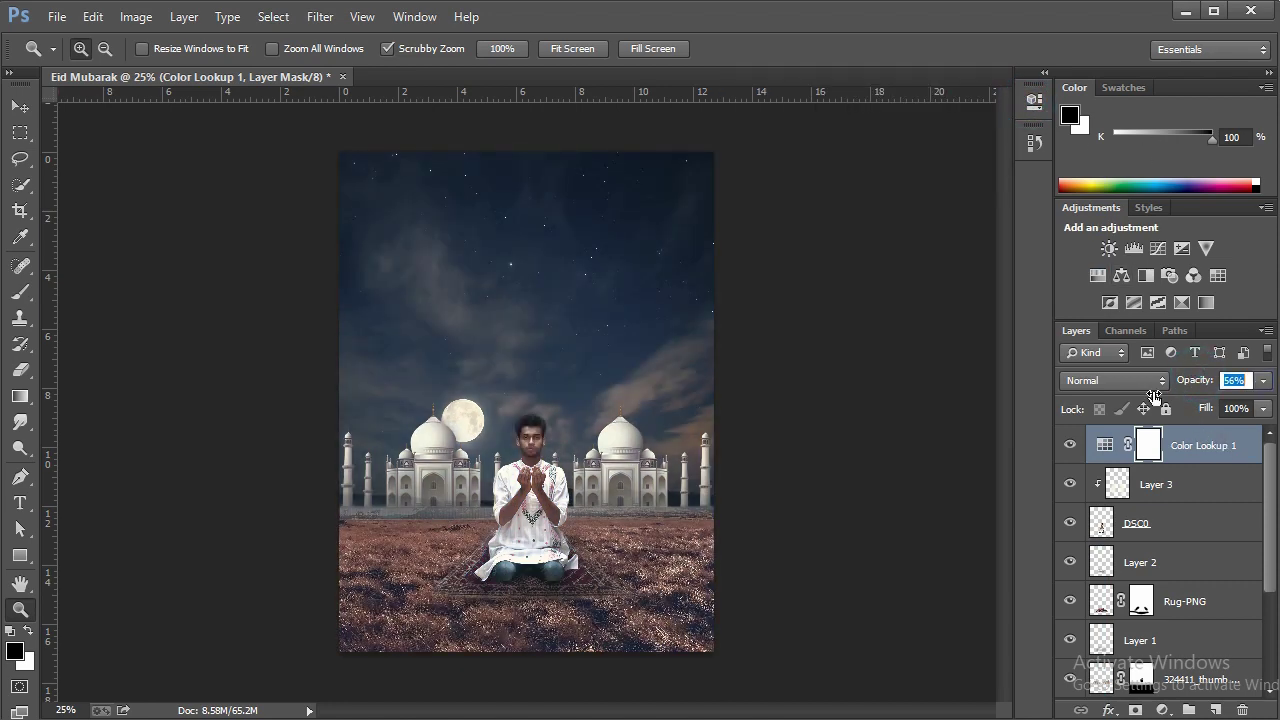
click(511, 469)
click(597, 423)
right_click(655, 375)
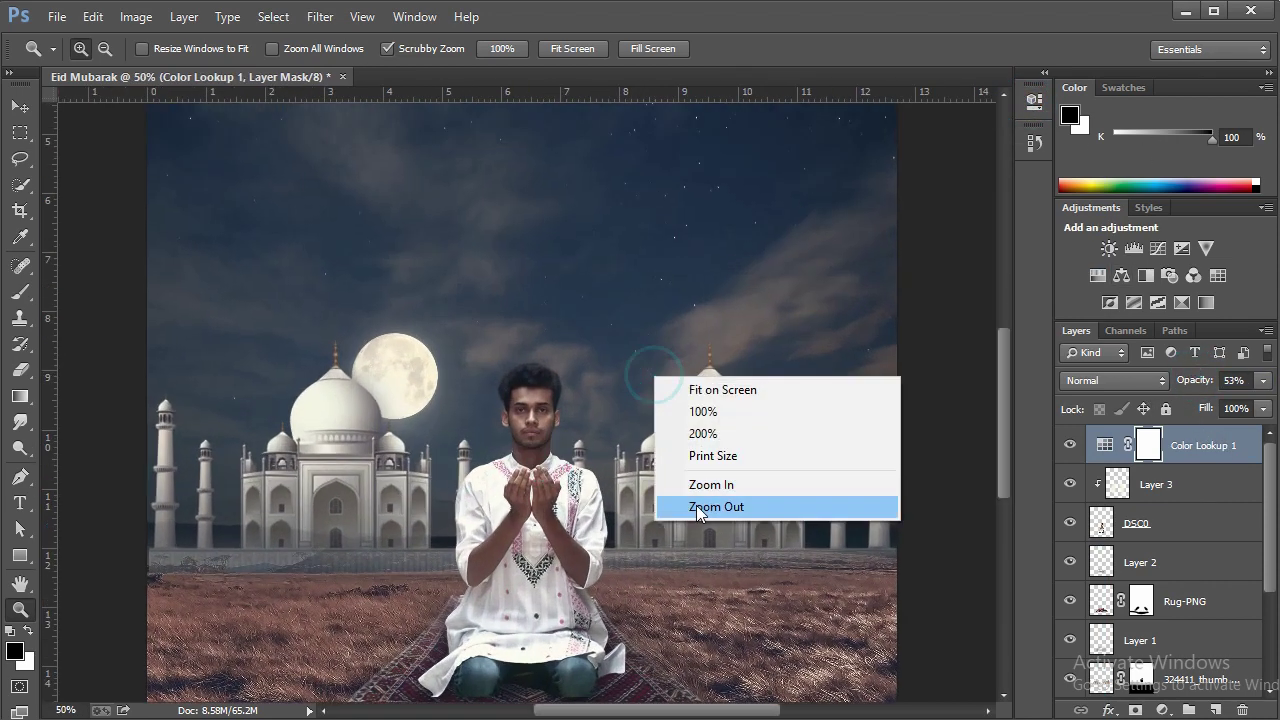
click(696, 505)
drag(1190, 385, 1173, 382)
click(615, 403)
right_click(600, 323)
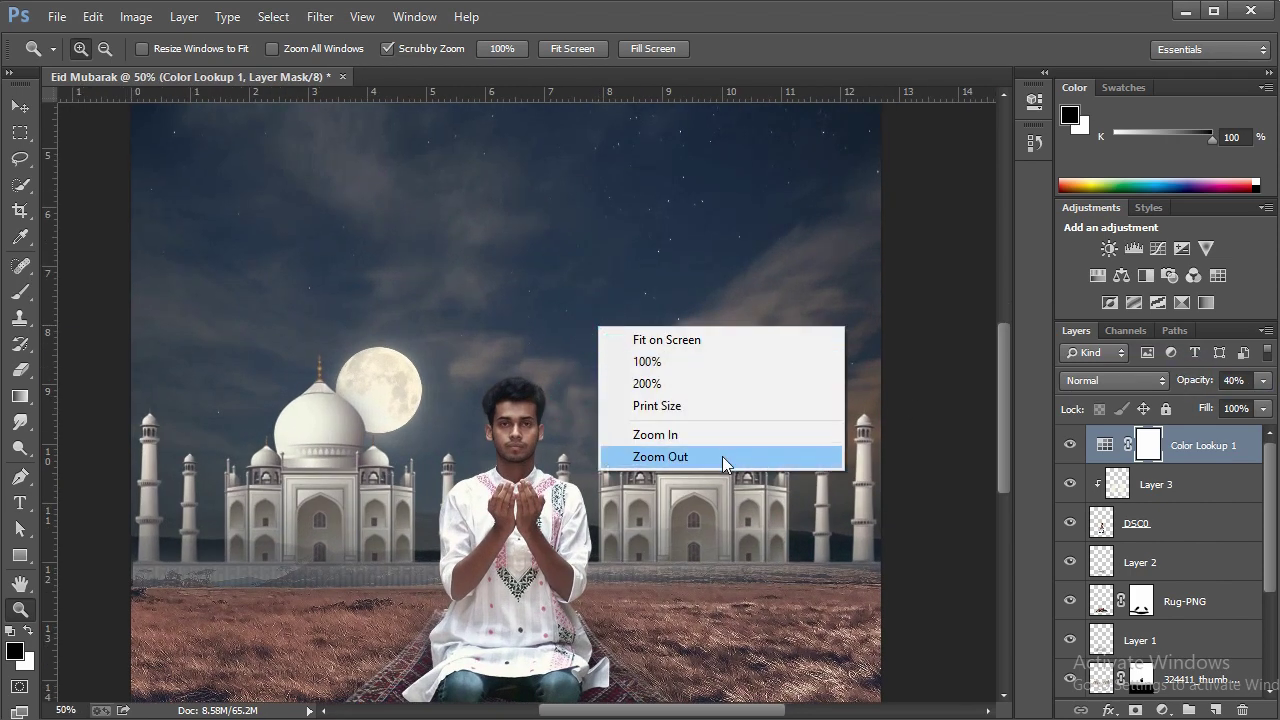
click(722, 455)
right_click(505, 372)
click(552, 511)
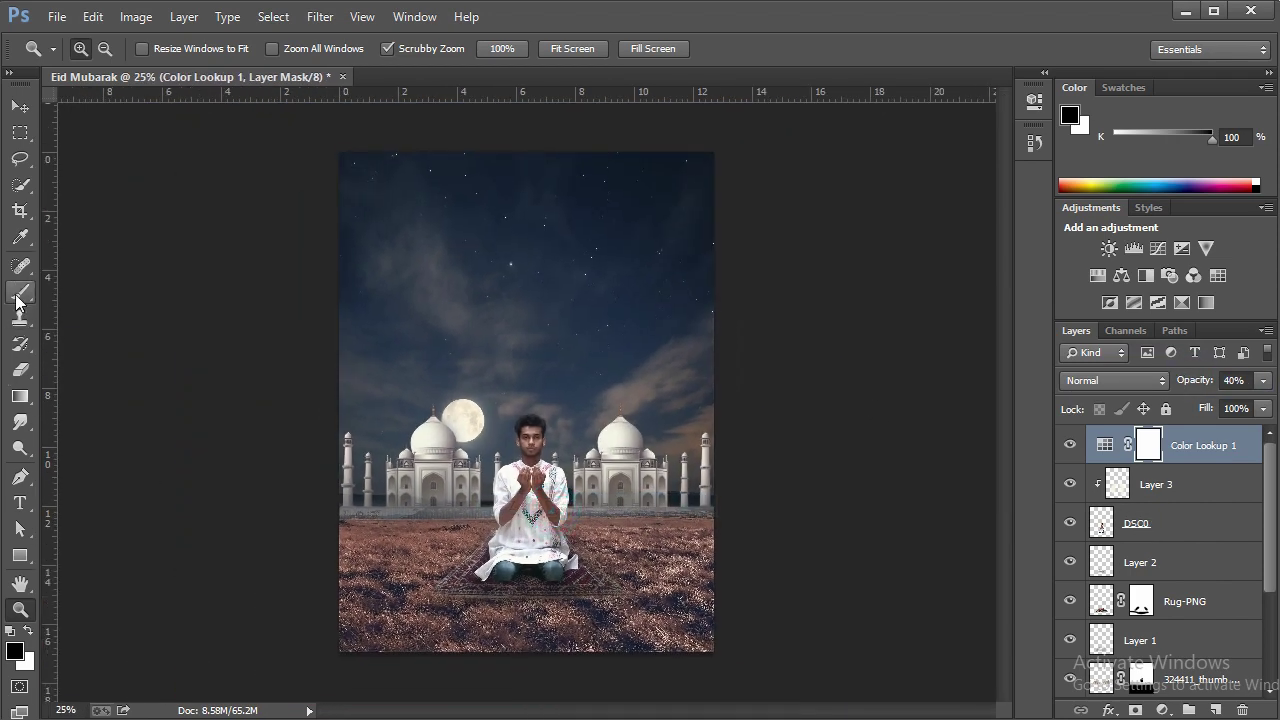
click(20, 291)
key(])
click(528, 512)
right_click(548, 556)
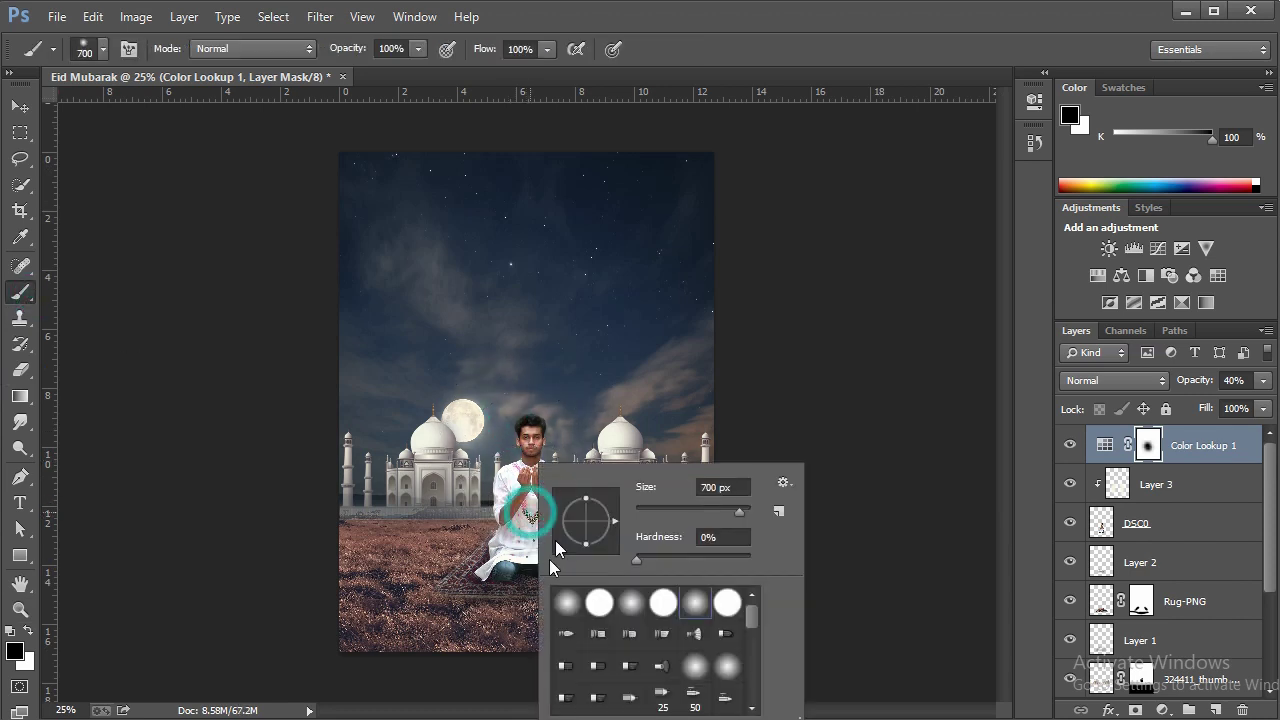
key(Return)
mouse_move(560, 540)
mouse_down()
mouse_move(443, 597)
mouse_move(643, 557)
mouse_move(400, 571)
mouse_up()
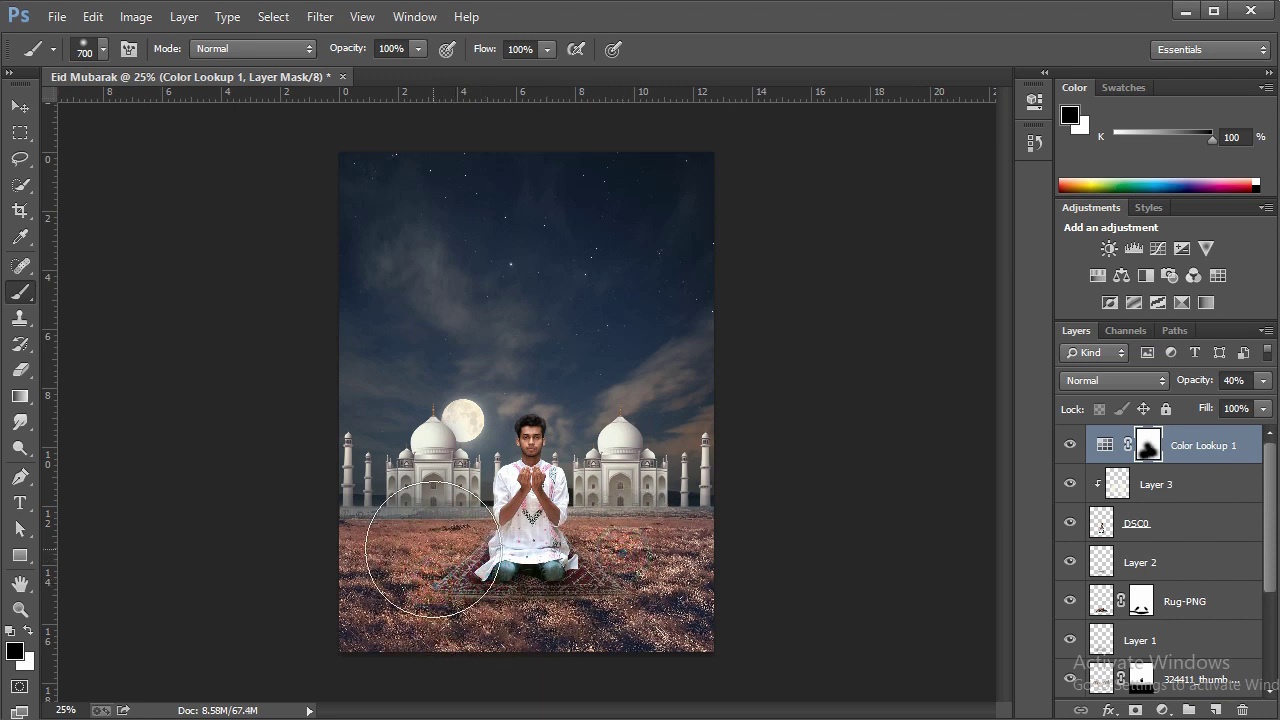
click(1068, 444)
click(1069, 450)
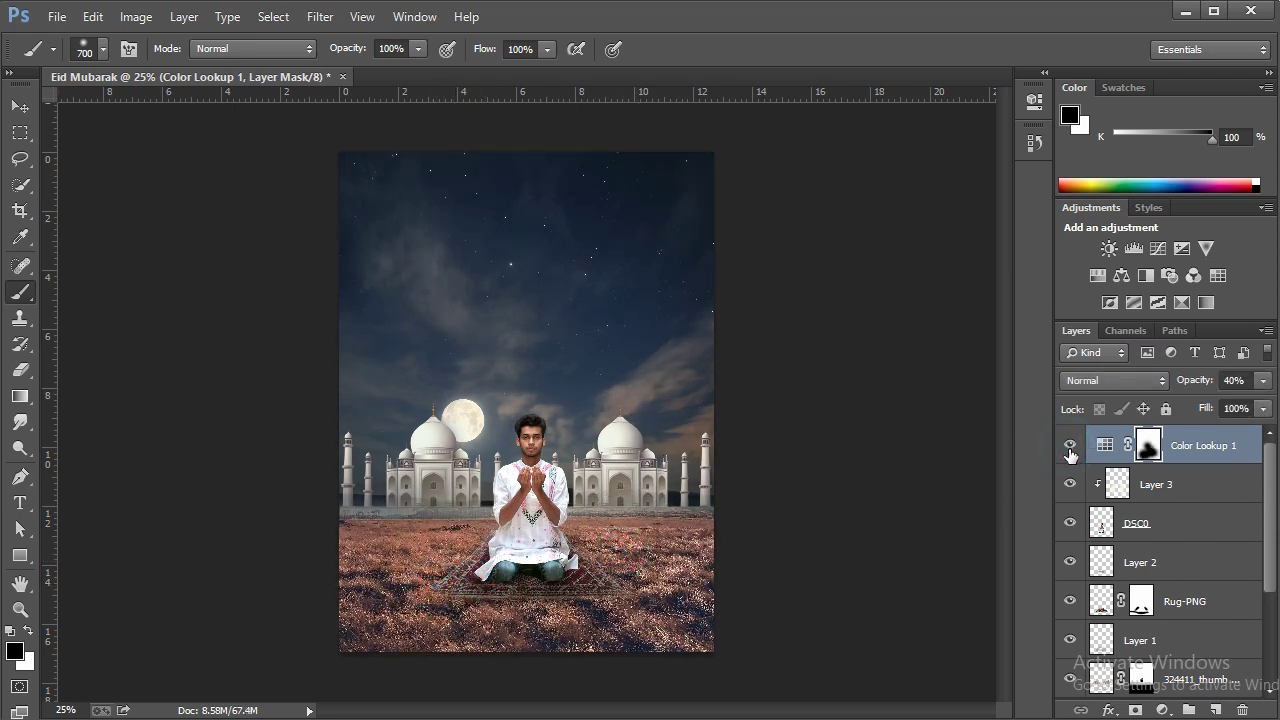
click(20, 609)
click(580, 371)
right_click(580, 371)
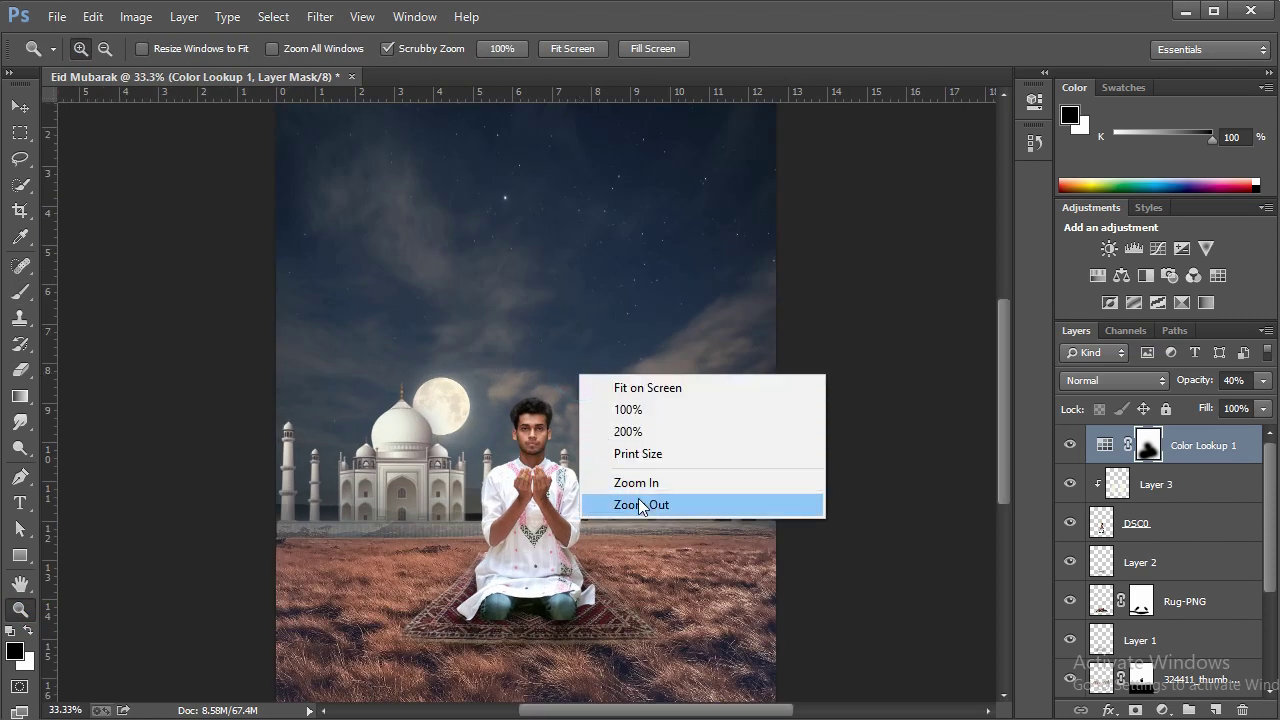
click(643, 506)
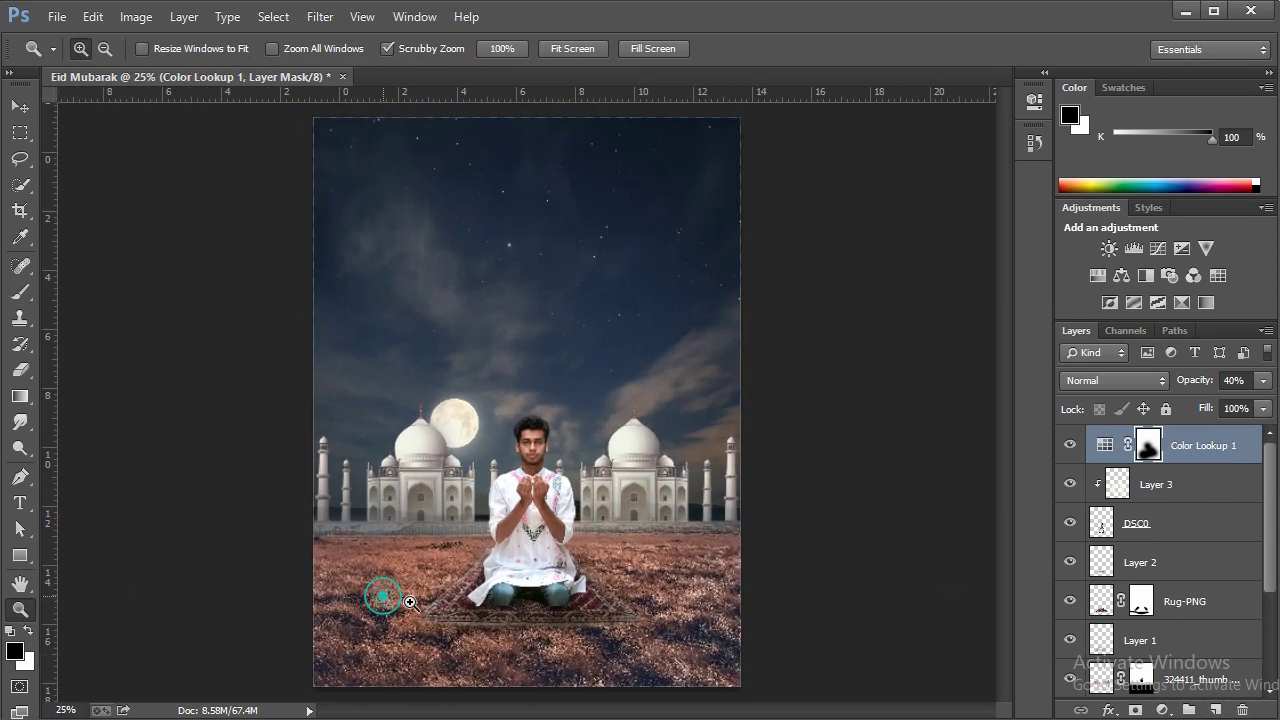
click(385, 598)
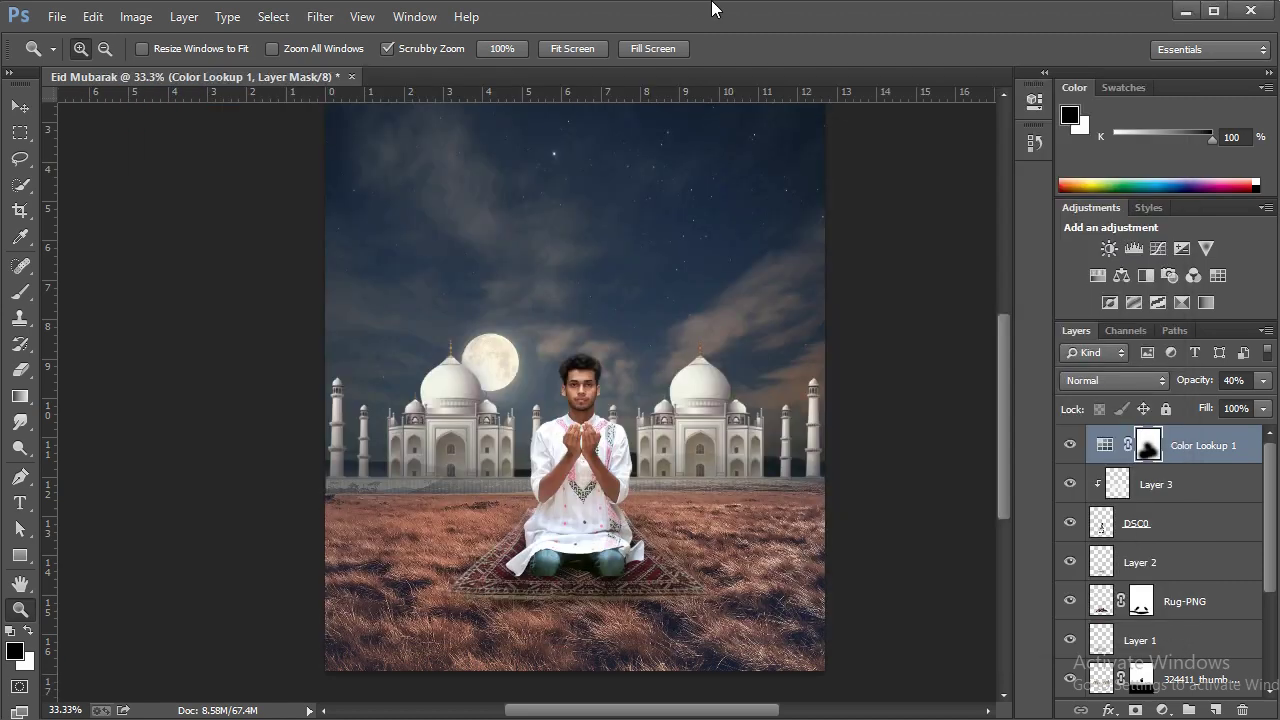
drag(712, 8, 706, 65)
Erase the white background around and inside the lantern with the Magic Eraser
right_click(18, 375)
click(80, 405)
click(298, 335)
click(517, 184)
click(491, 333)
click(578, 352)
click(616, 413)
click(473, 447)
click(455, 595)
click(617, 584)
click(620, 539)
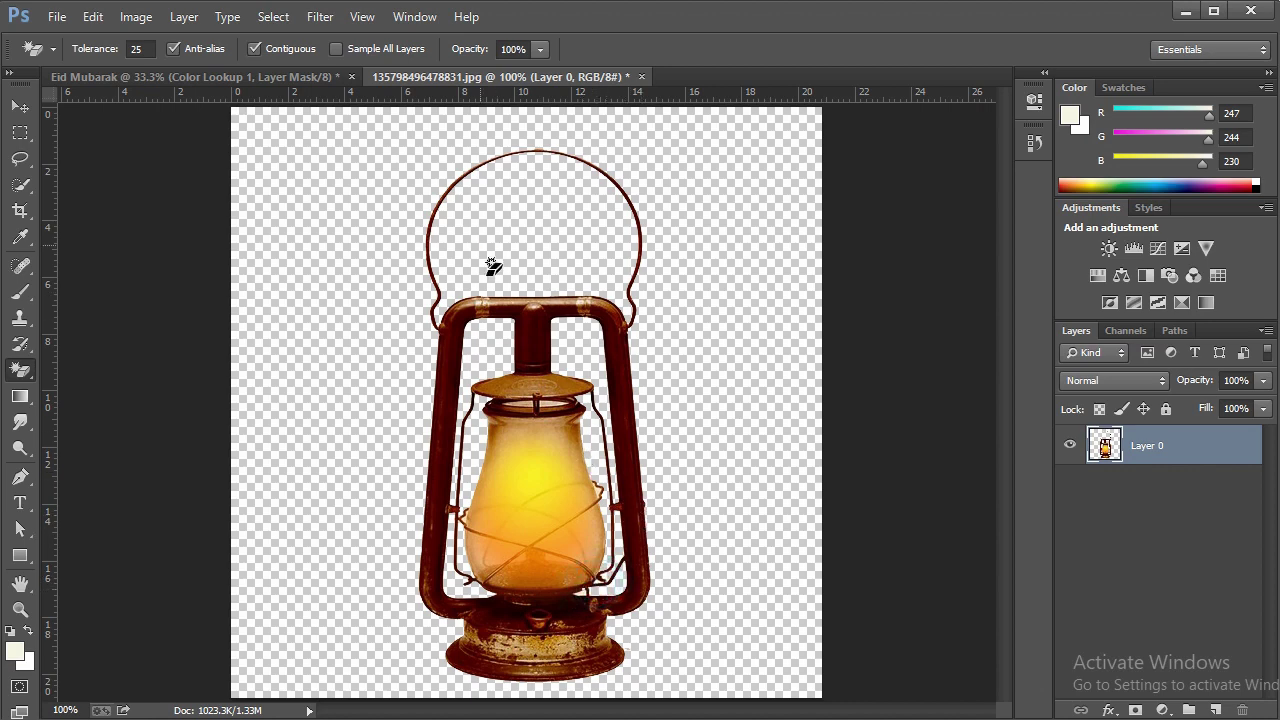
Move the lantern onto the poster and scale it to about half size in the field
click(20, 105)
drag(545, 420, 399, 322)
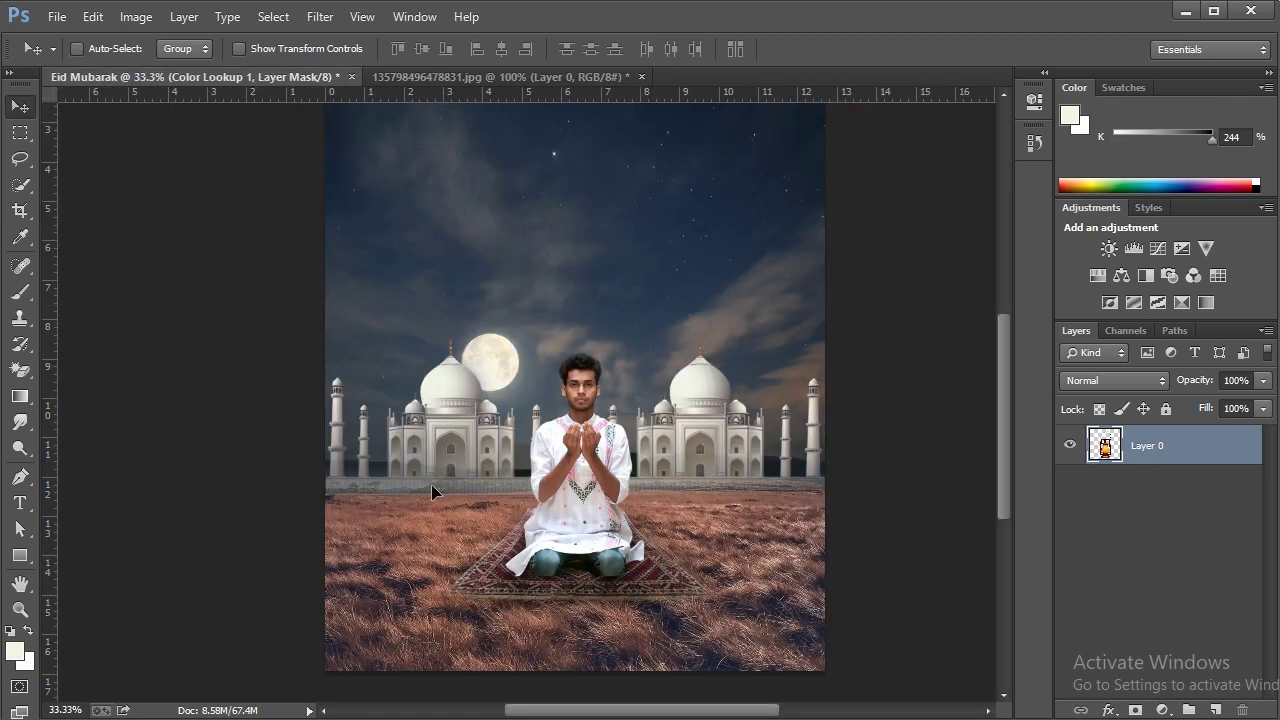
drag(399, 322, 462, 527)
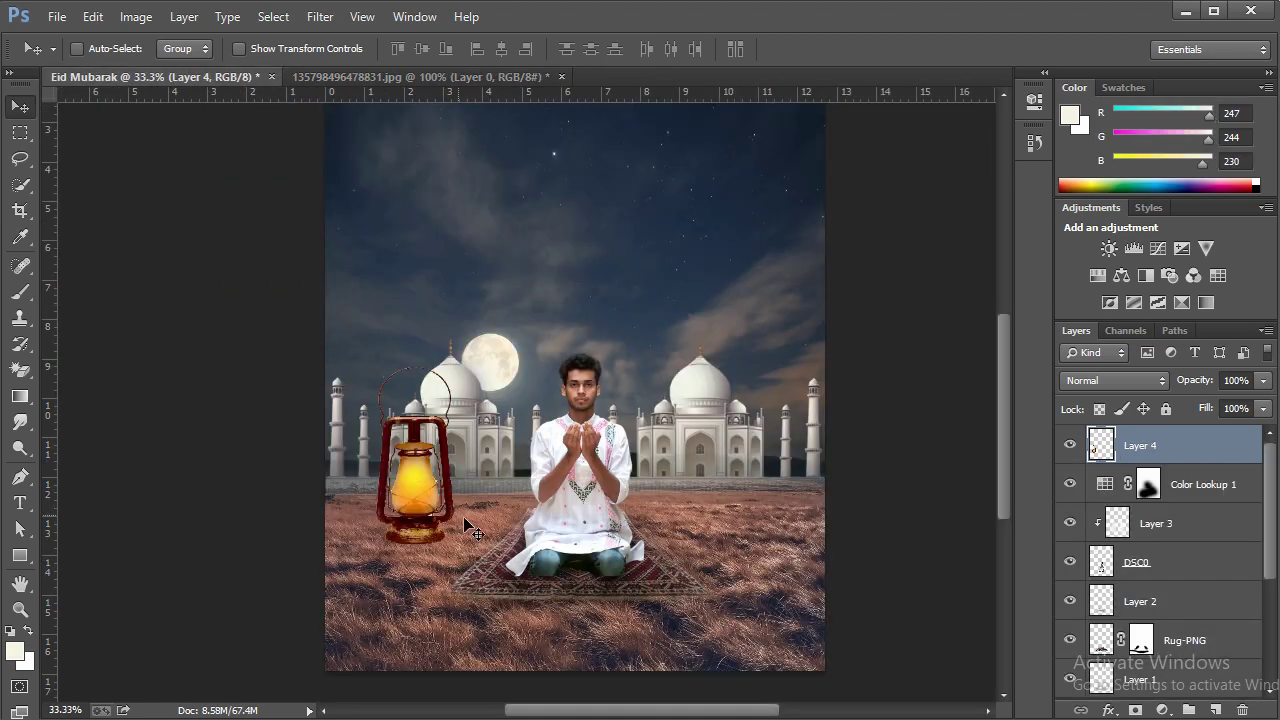
key(ctrl+t)
mouse_move(393, 377)
mouse_down()
mouse_move(435, 513)
mouse_move(420, 514)
mouse_up()
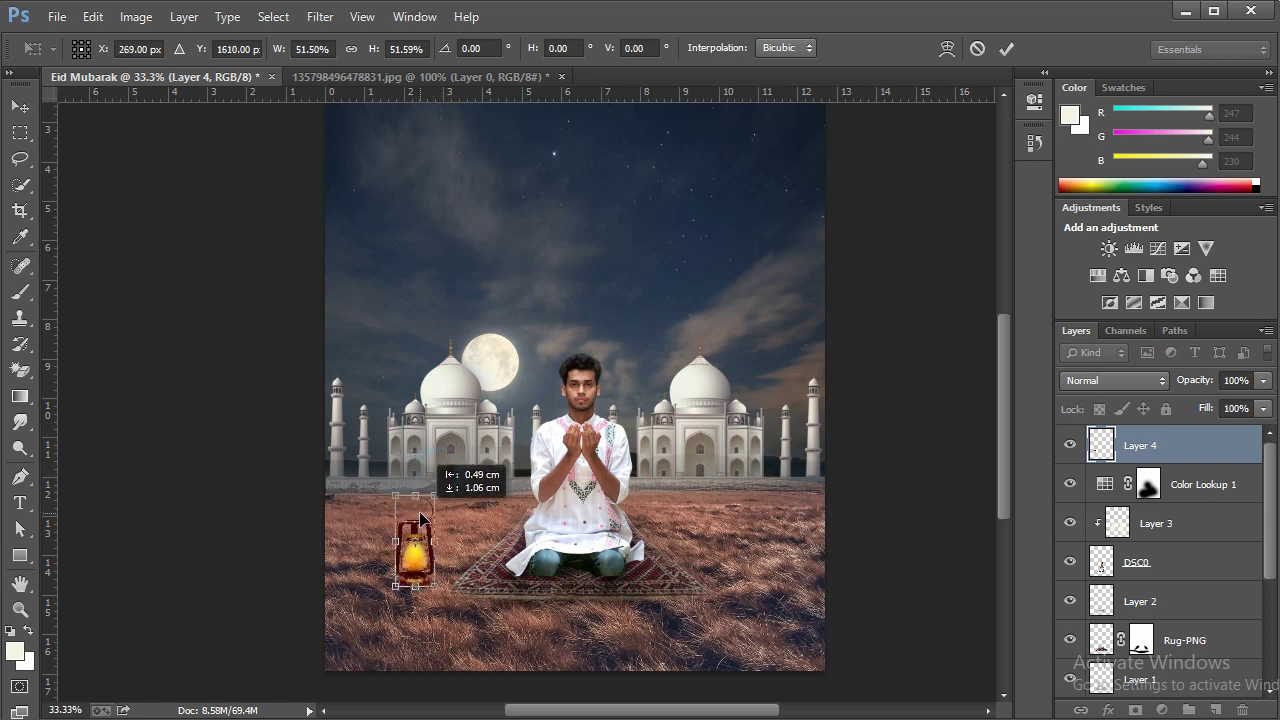
click(1006, 50)
Mask the lantern layer and paint its base into the grass
click(20, 292)
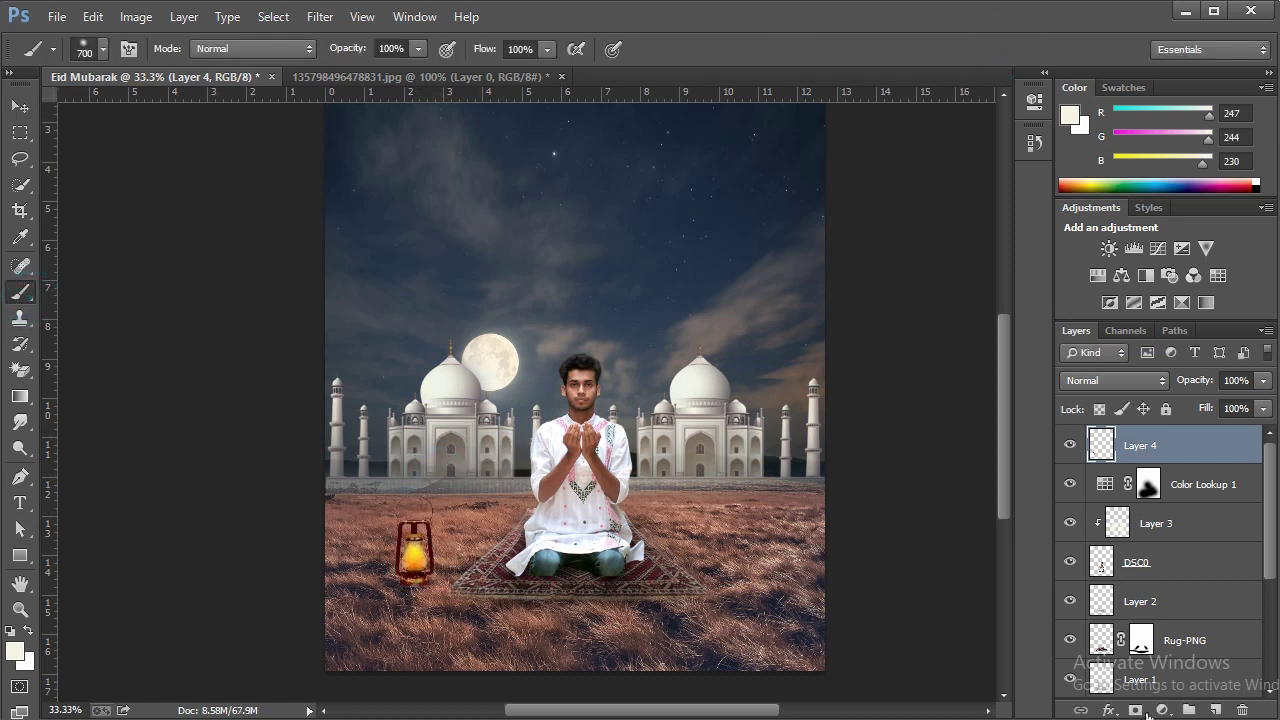
click(1134, 711)
key(bracketleft)
key(bracketleft)
key(bracketleft)
drag(424, 606, 444, 610)
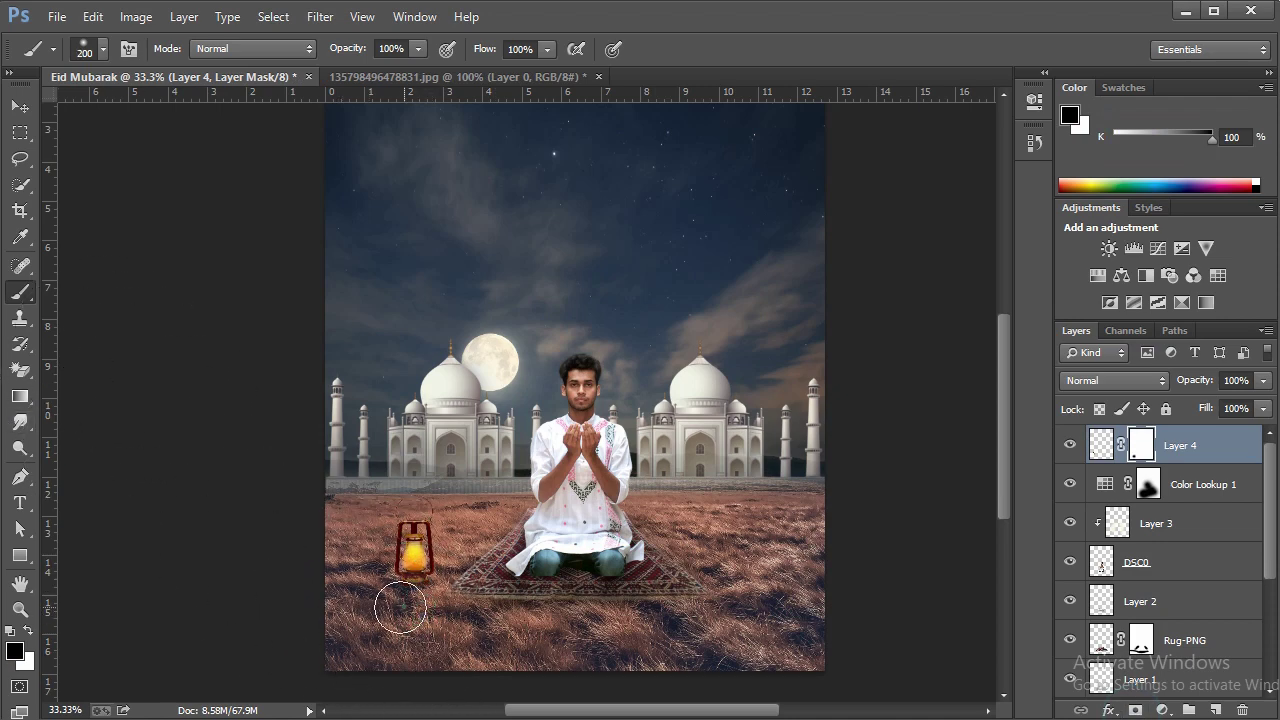
click(422, 614)
Fit the poster in view at 33.33% zoom and bring the stock images folder forward
click(19, 609)
click(371, 557)
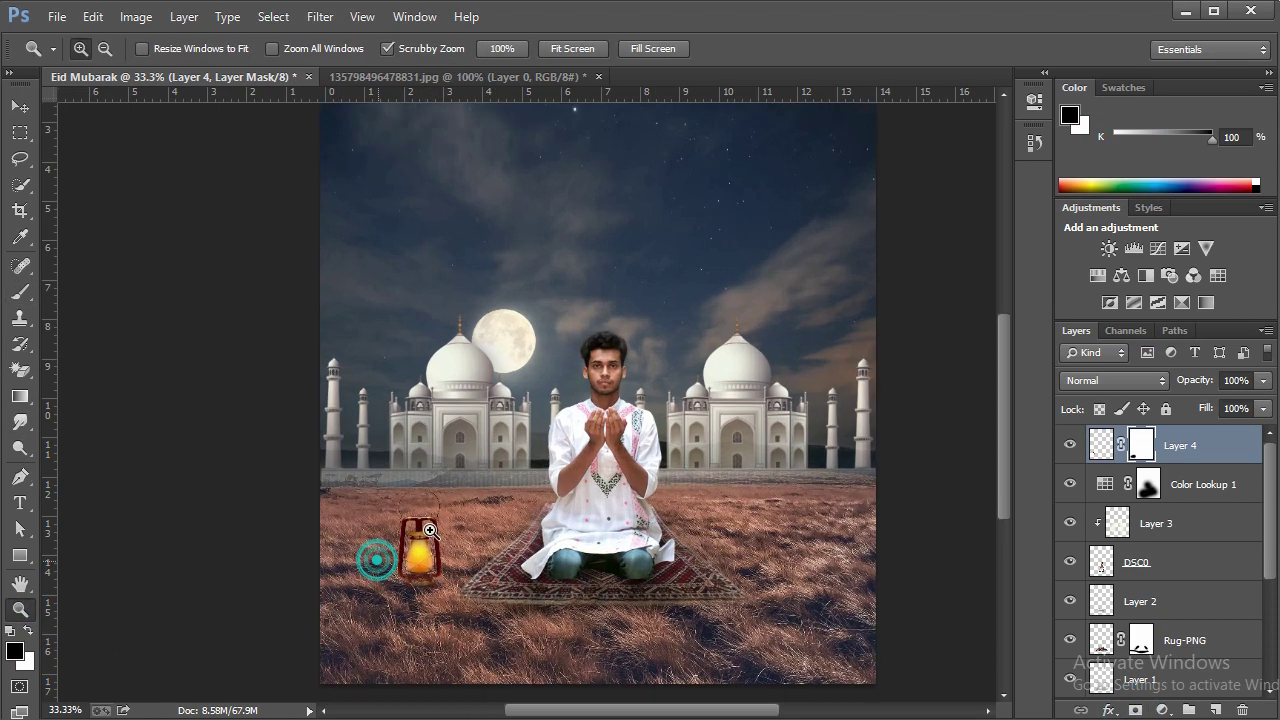
right_click(471, 494)
click(520, 503)
right_click(529, 488)
click(567, 612)
click(500, 586)
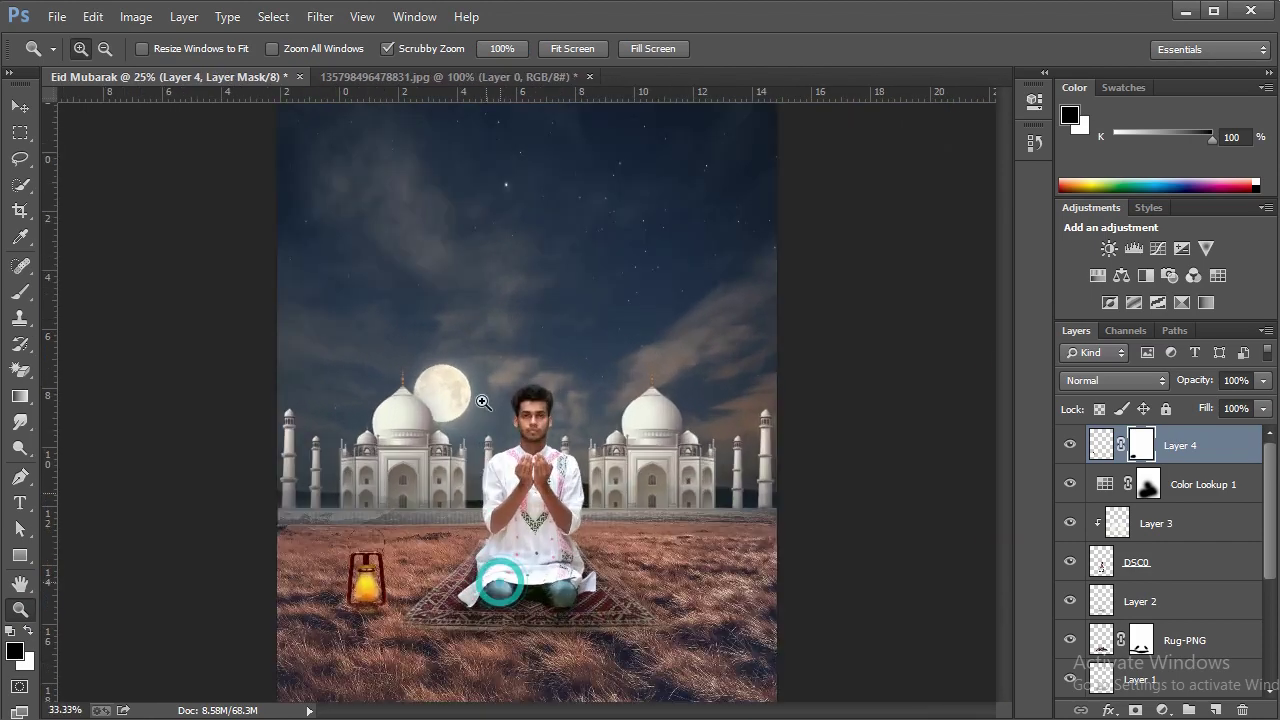
key(alt+Tab)
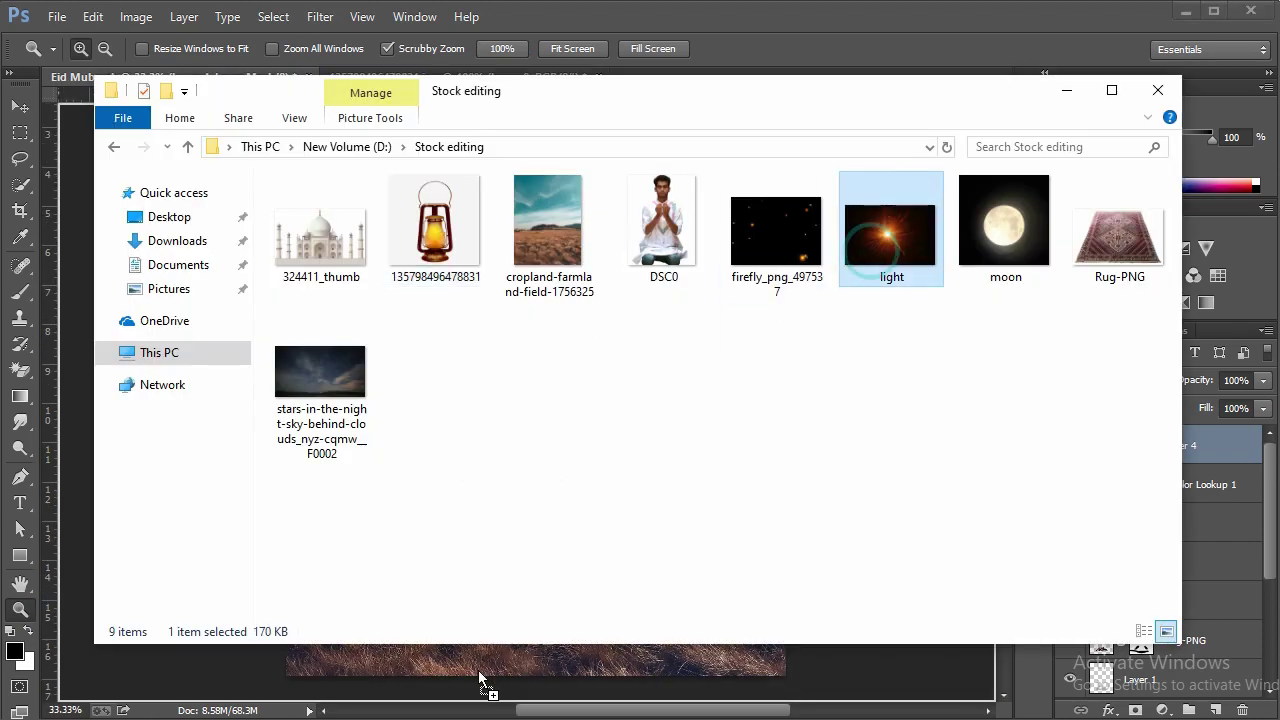
Place the light image into the poster with Screen blend mode
click(488, 686)
click(1113, 385)
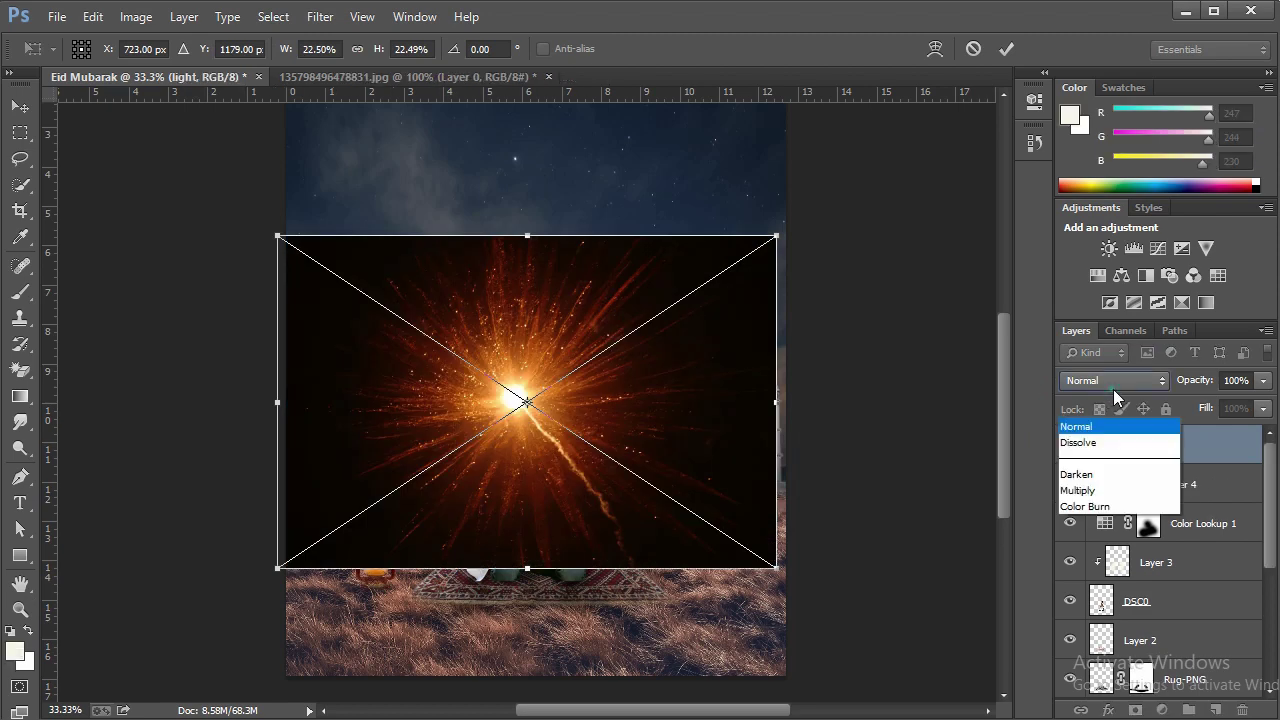
click(1087, 170)
click(1006, 48)
key(z)
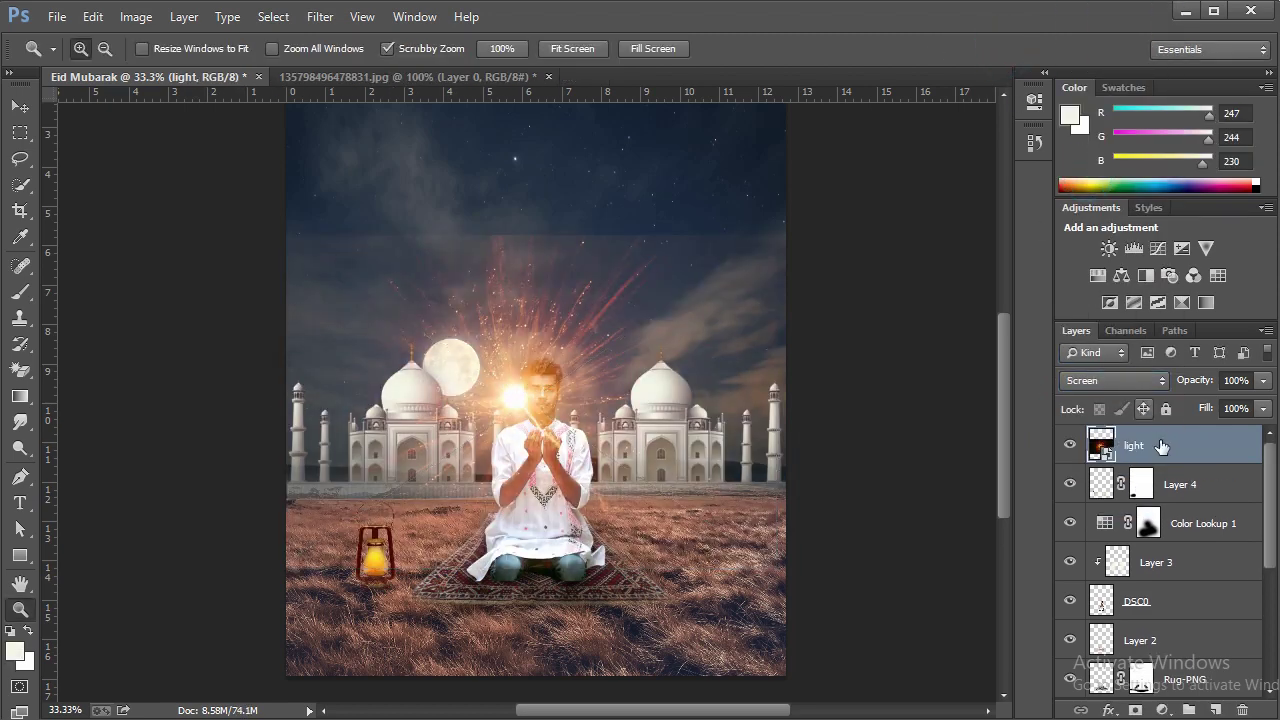
Rasterize the light layer and apply a Gaussian Blur with 177.5 pixel radius
right_click(1160, 440)
click(1010, 300)
click(320, 17)
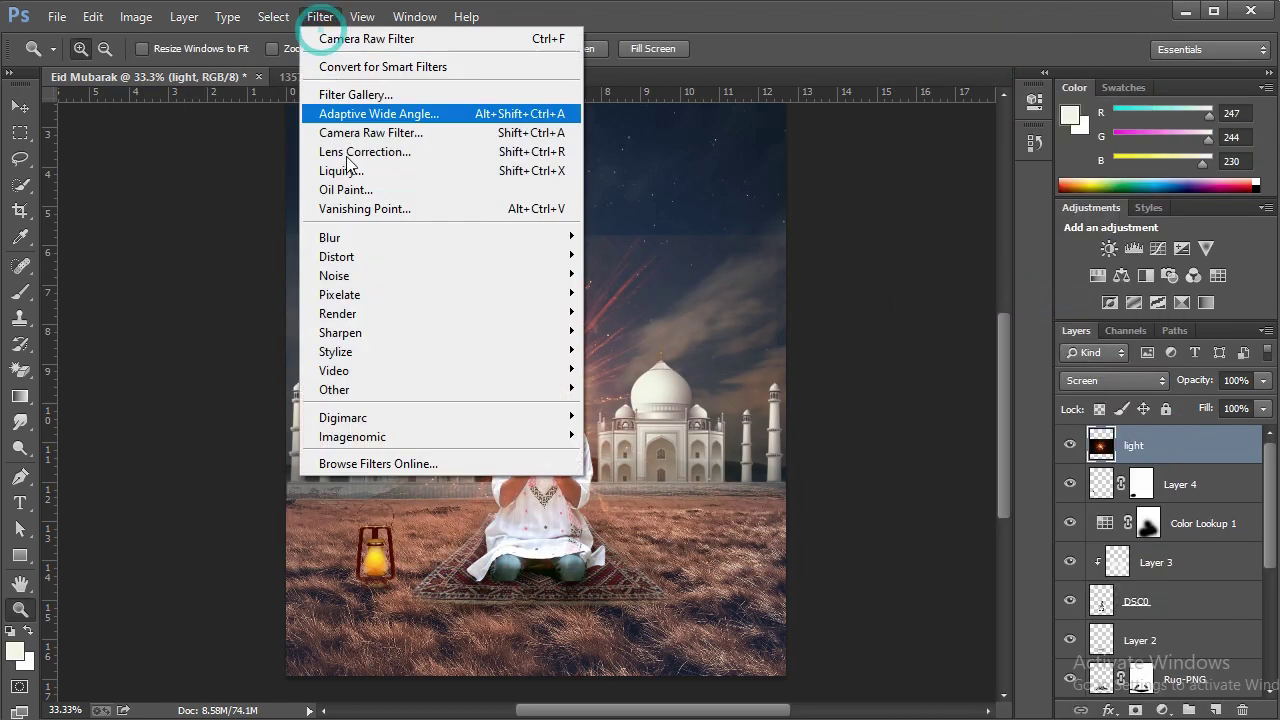
mouse_move(440, 237)
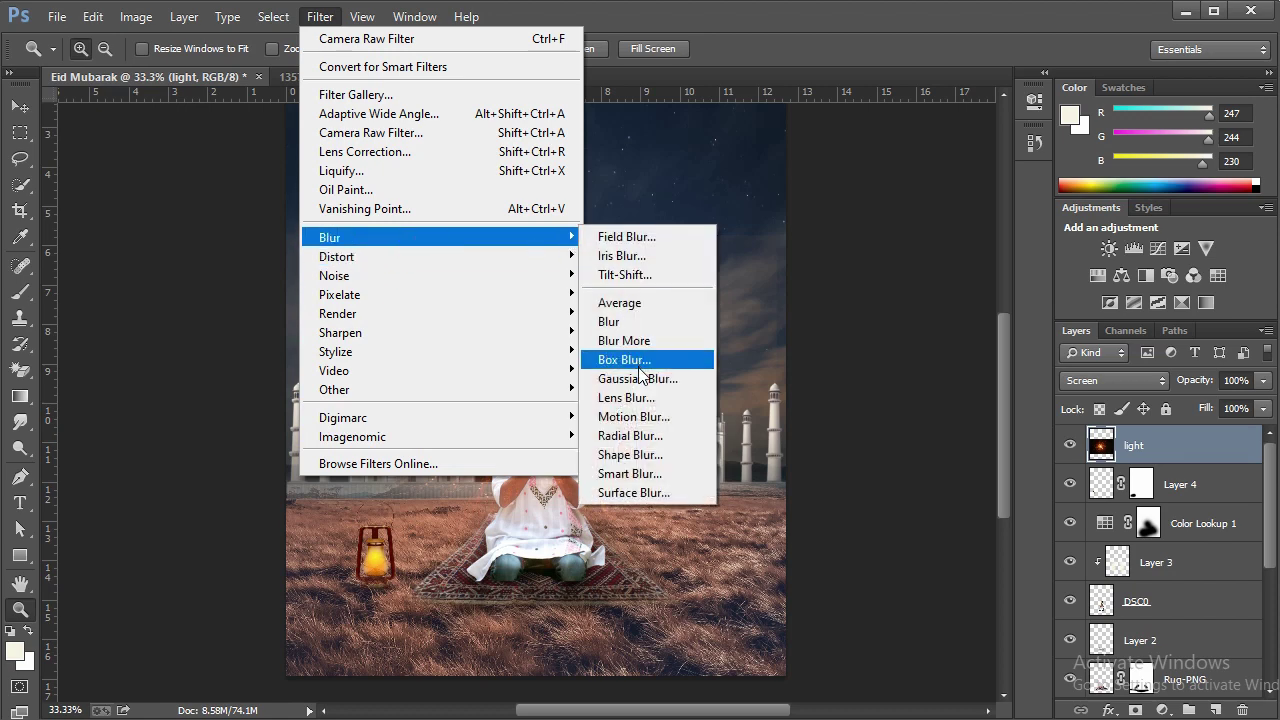
click(645, 373)
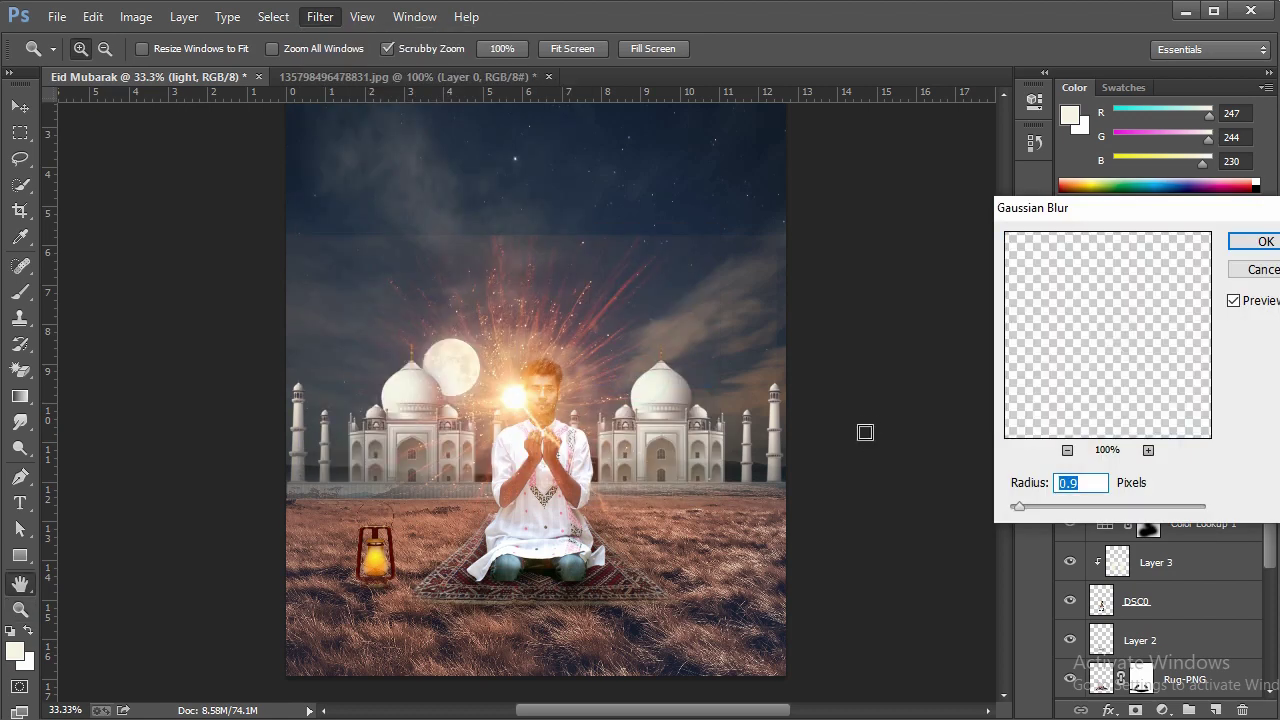
click(1120, 507)
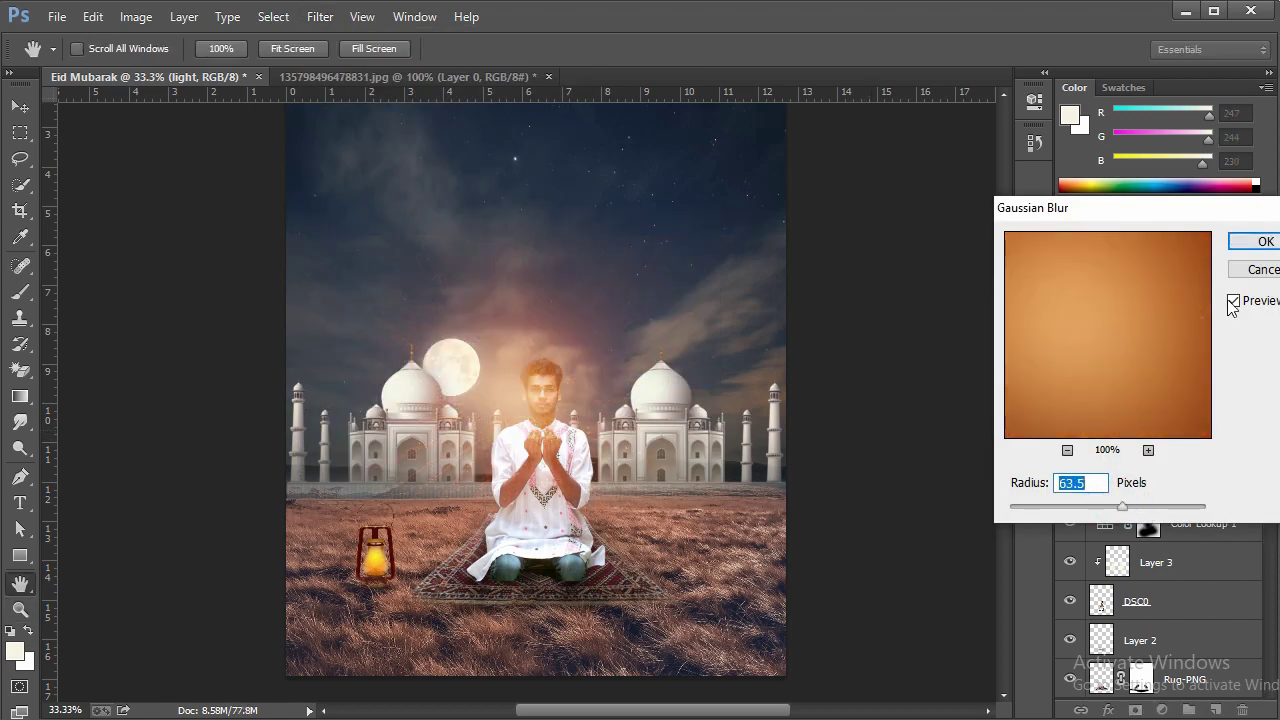
click(1165, 508)
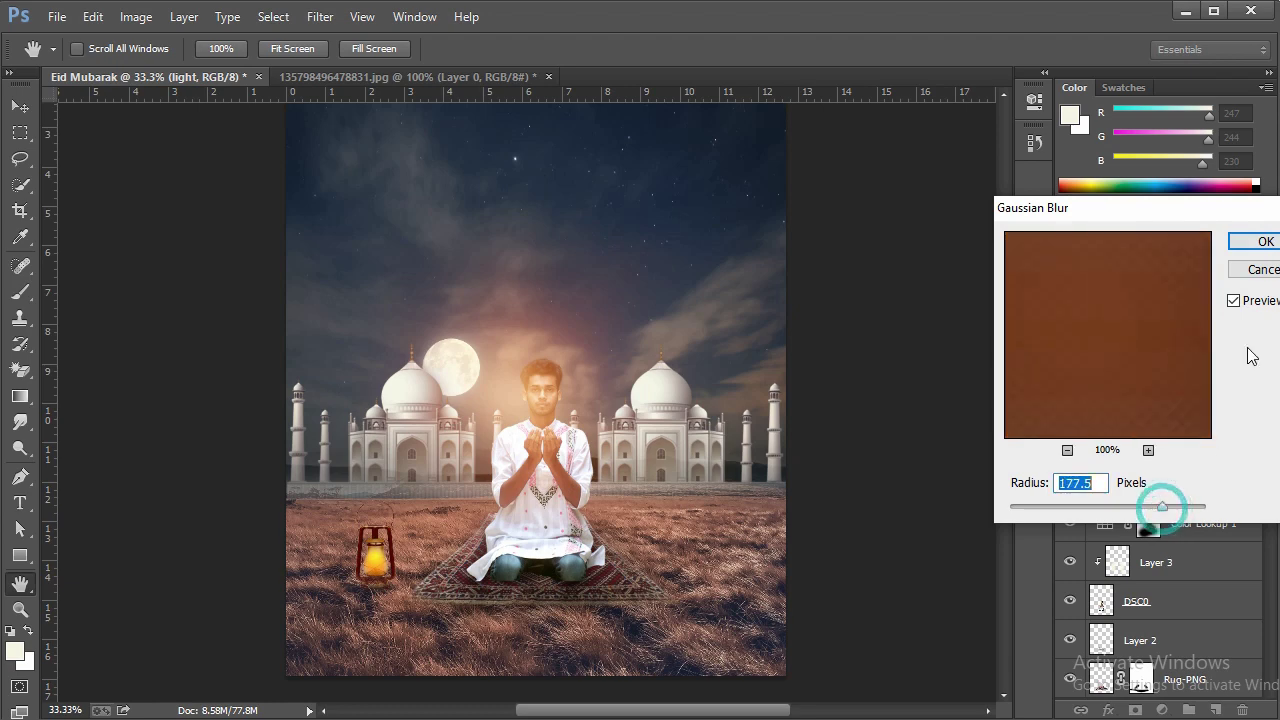
click(1266, 242)
key(z)
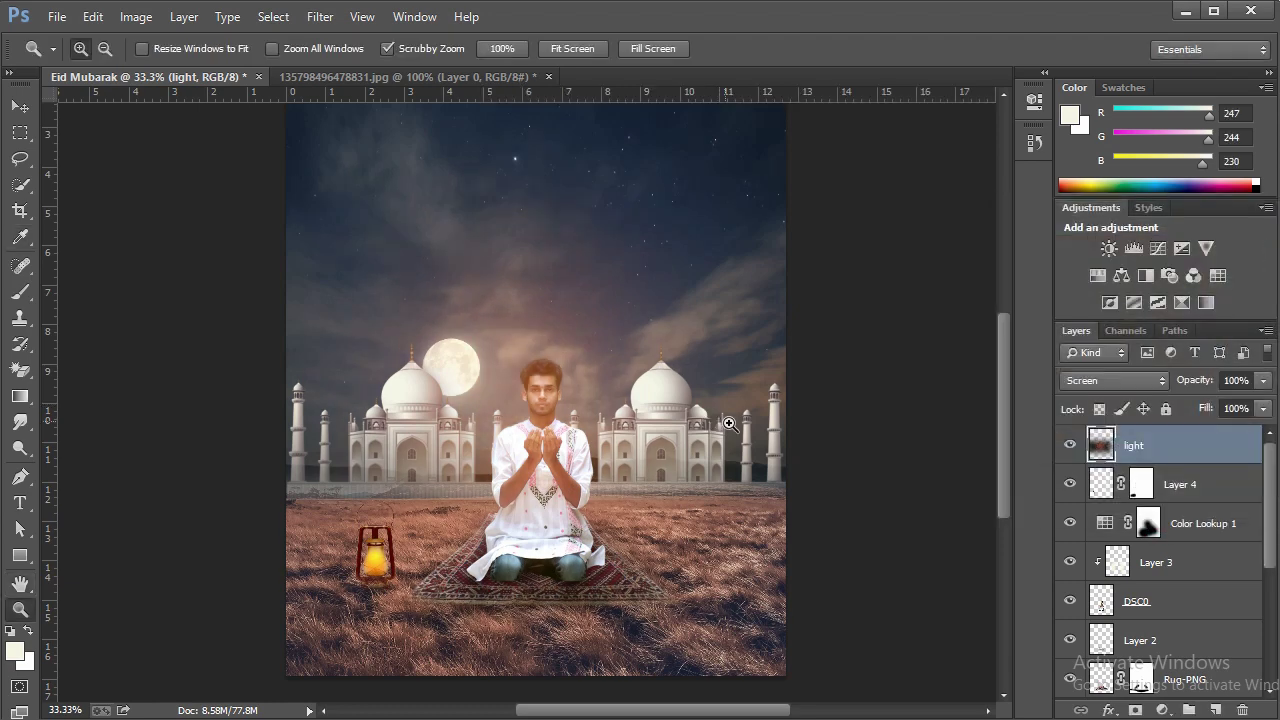
Squash the blurred light to about 35% height and shift it over the lower-left field
key(ctrl+t)
drag(571, 314, 536, 364)
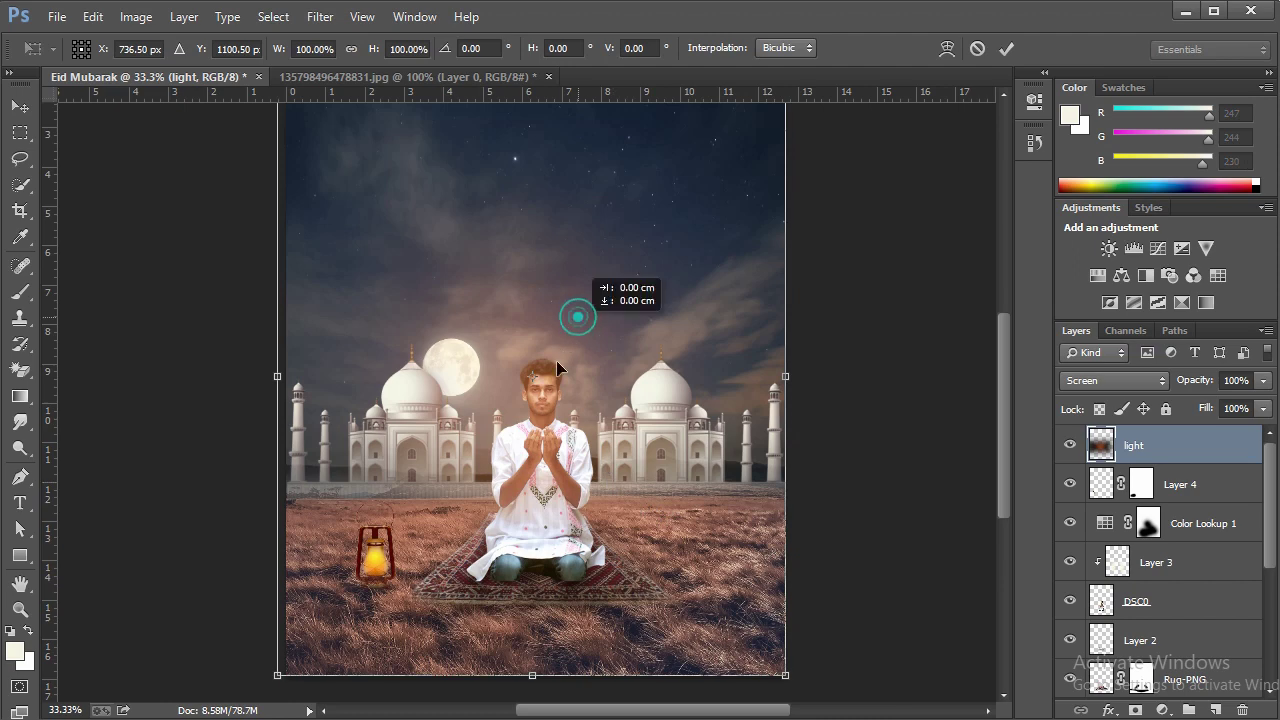
drag(501, 181, 500, 544)
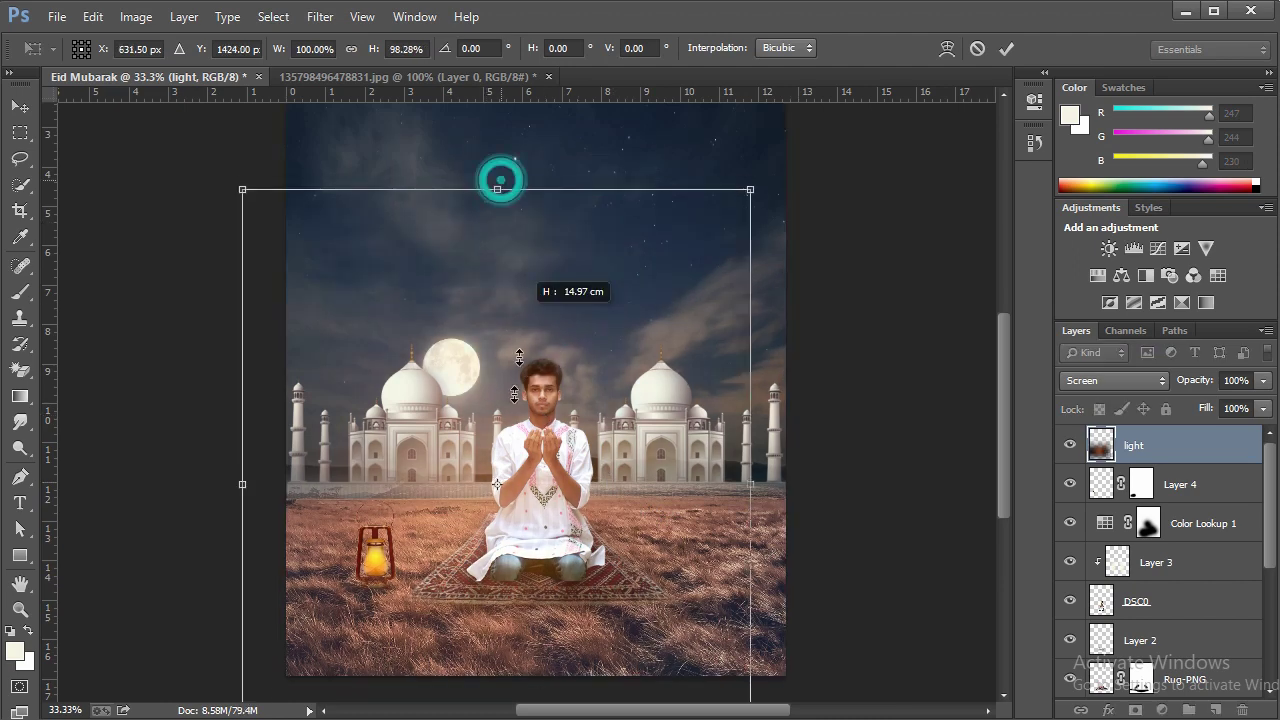
mouse_move(551, 623)
mouse_down()
mouse_move(497, 521)
mouse_move(473, 541)
mouse_up()
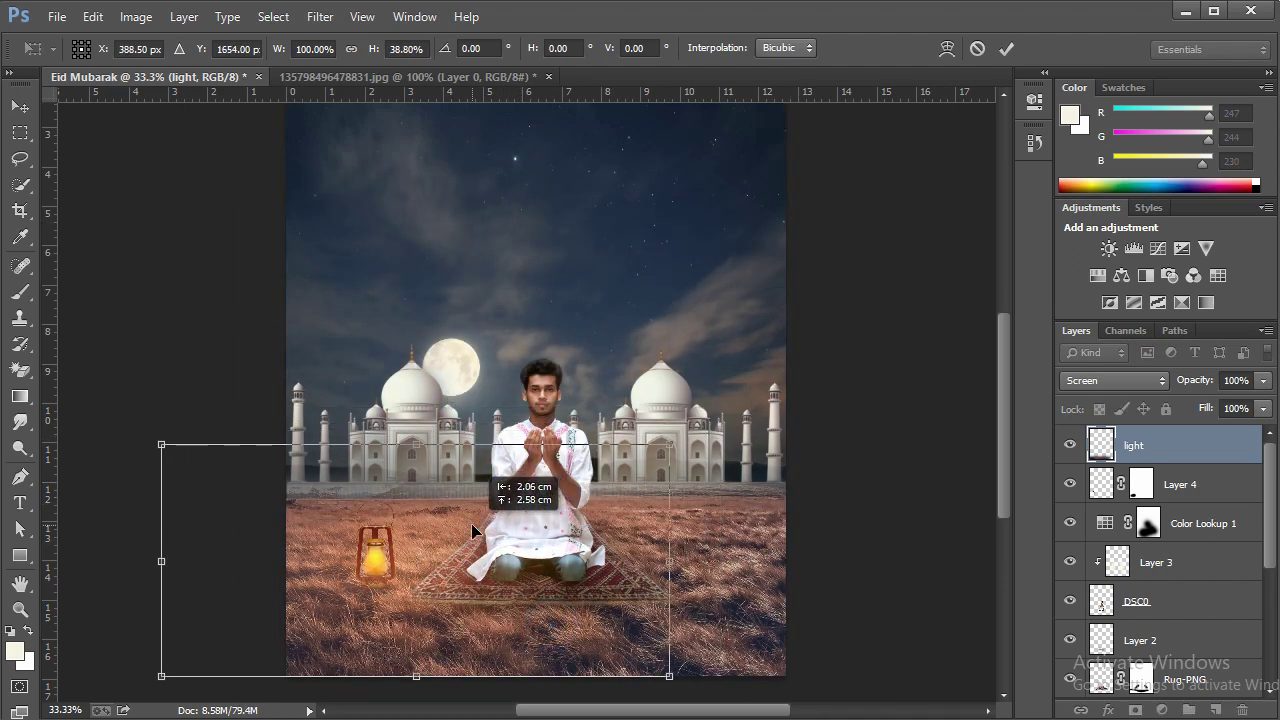
drag(452, 442, 452, 466)
drag(489, 531, 478, 531)
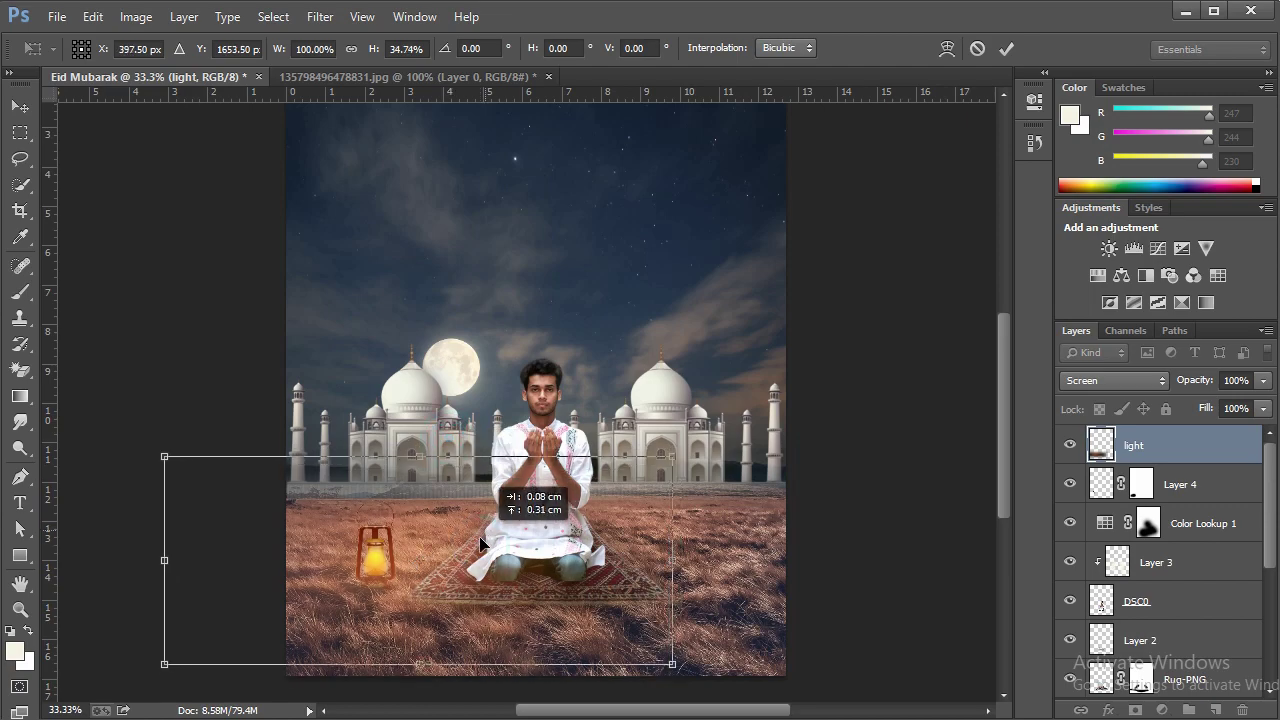
click(1001, 48)
click(443, 594)
right_click(531, 443)
click(543, 457)
right_click(422, 492)
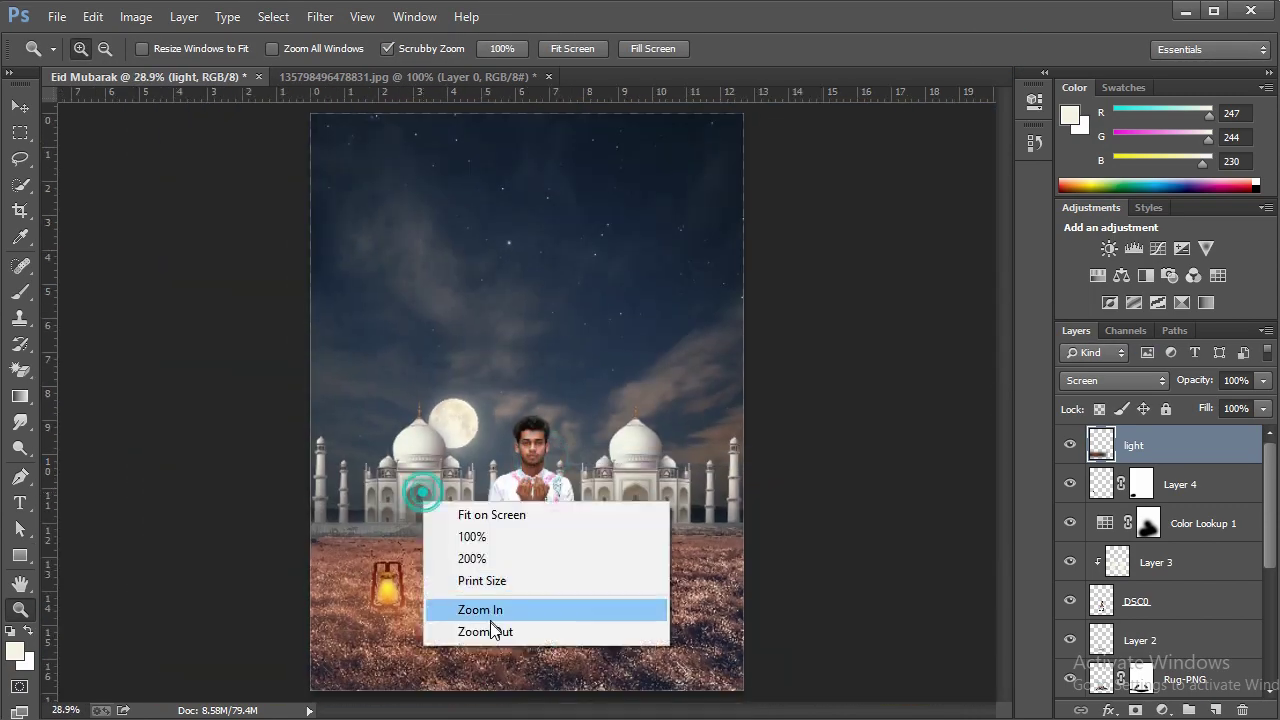
Zoom to 66.67% on the lantern and sample its yellow as the paint colour
click(491, 619)
click(437, 651)
click(525, 540)
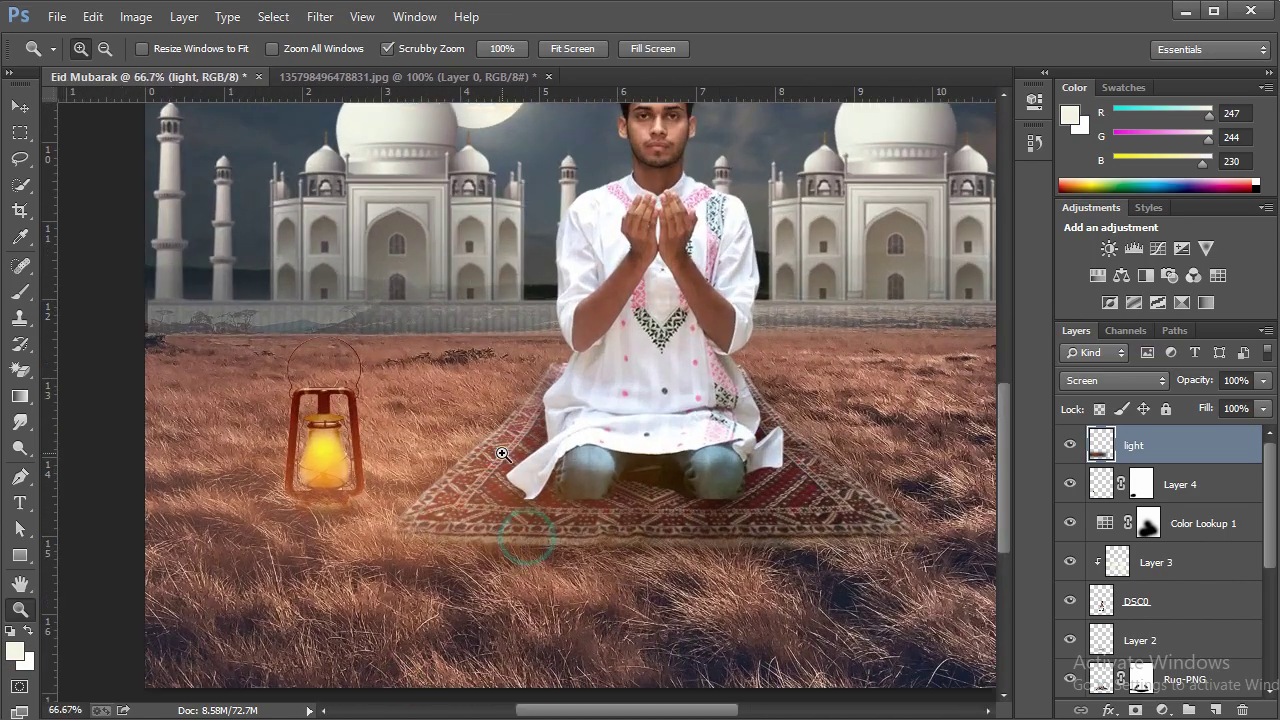
key(alt+Tab)
click(823, 30)
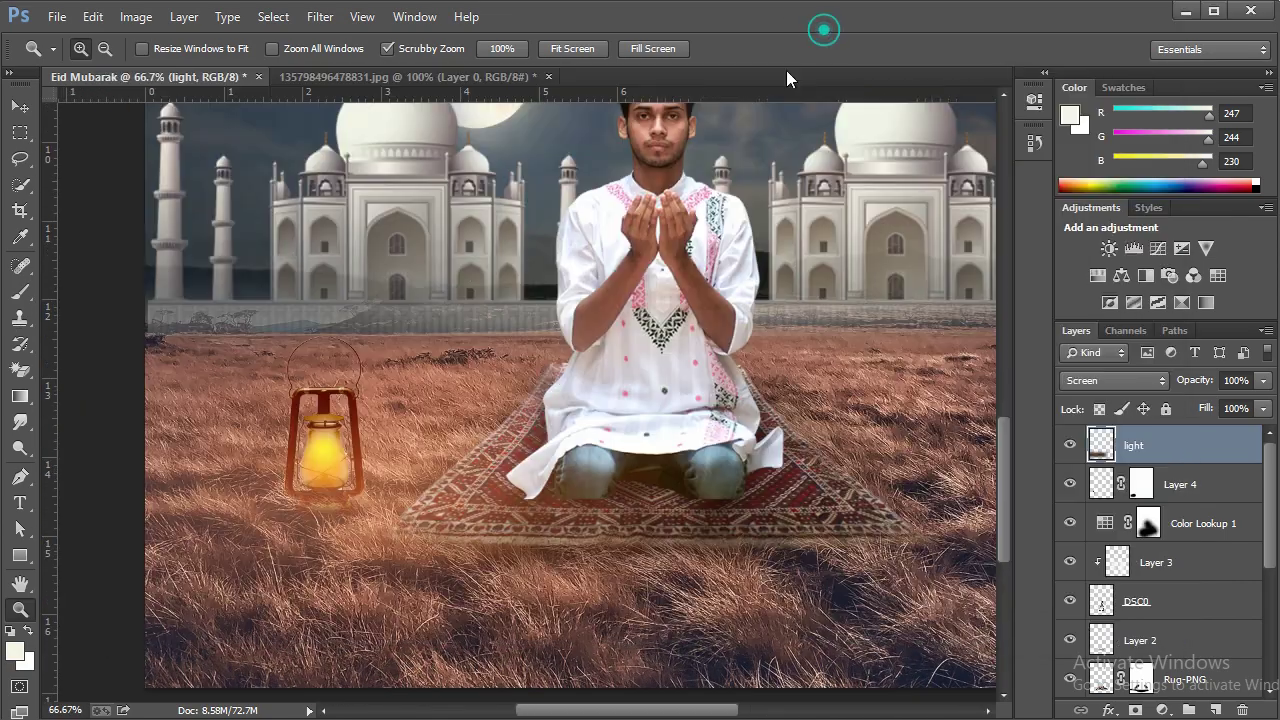
click(22, 291)
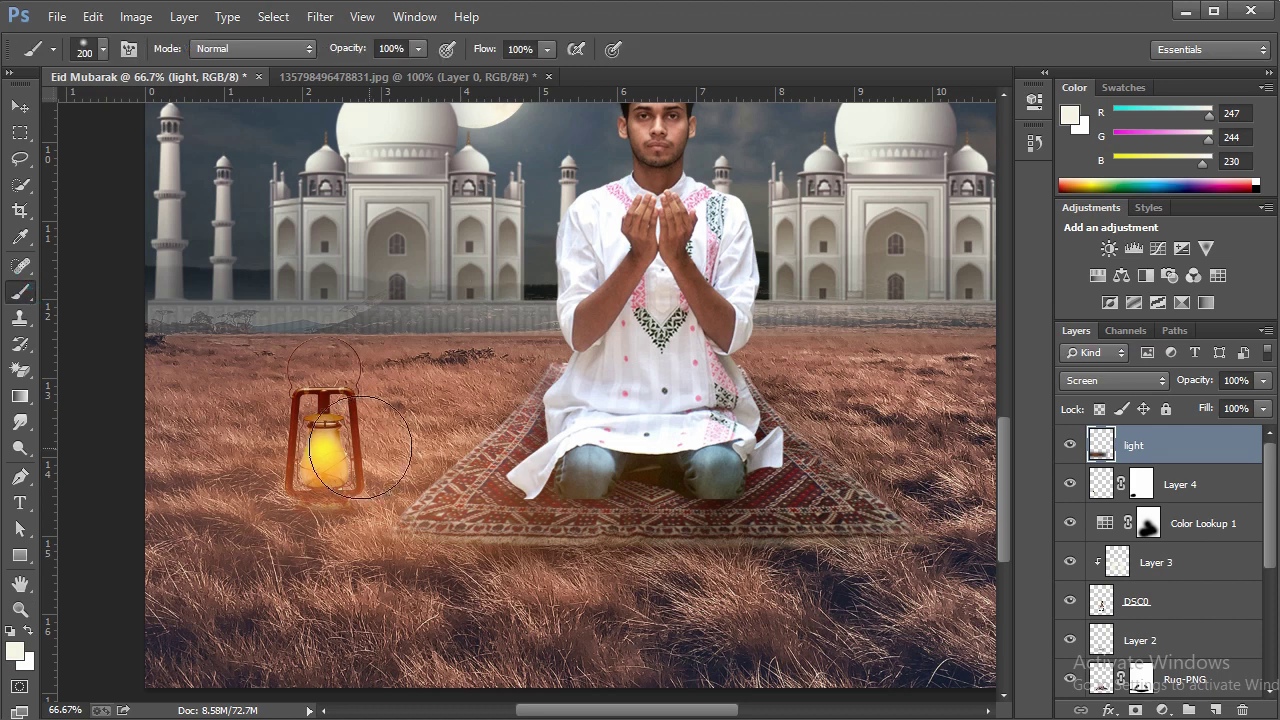
alt+click(324, 455)
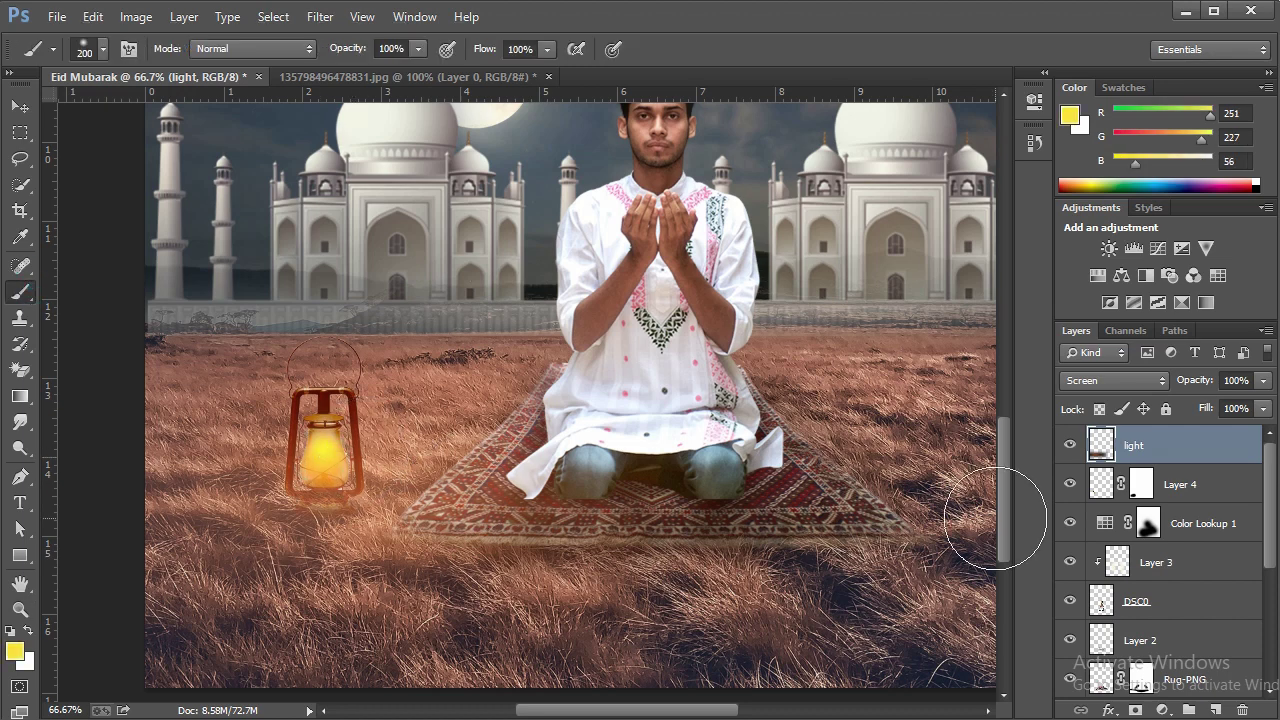
Try a yellow glow on the light layer, then revert History to the Gaussian Blur state
click(1070, 446)
click(1070, 446)
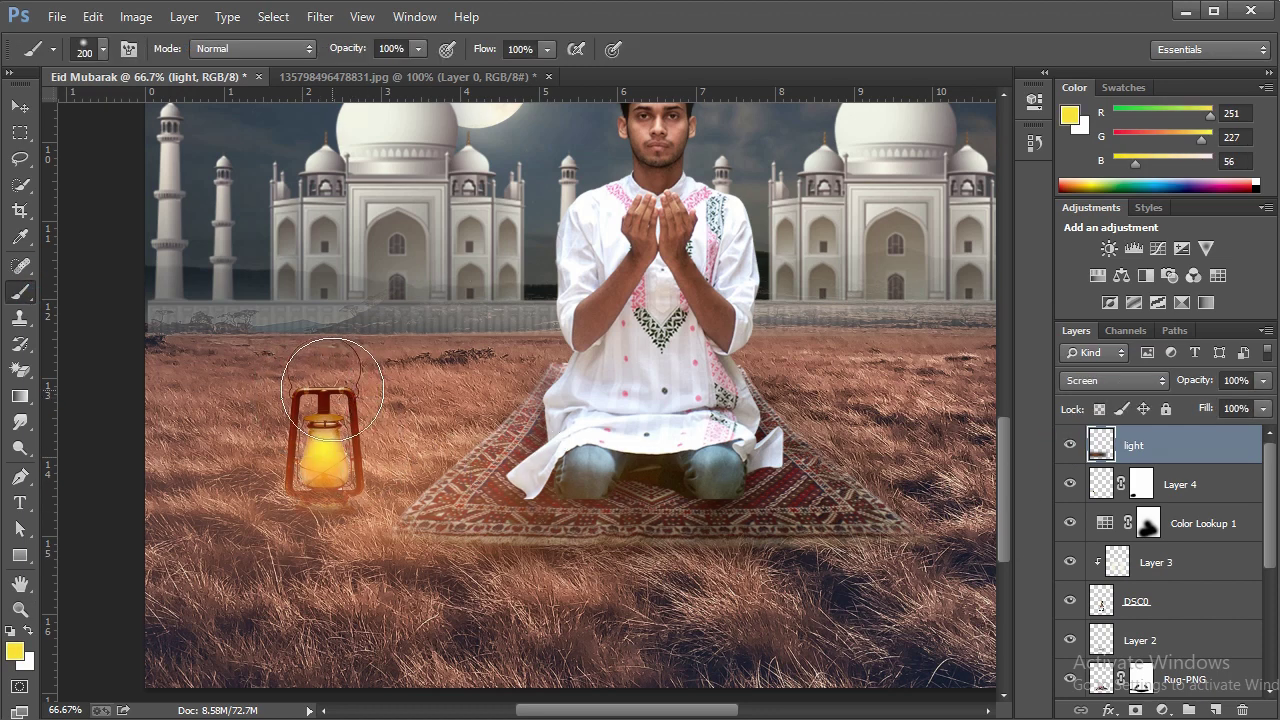
click(323, 455)
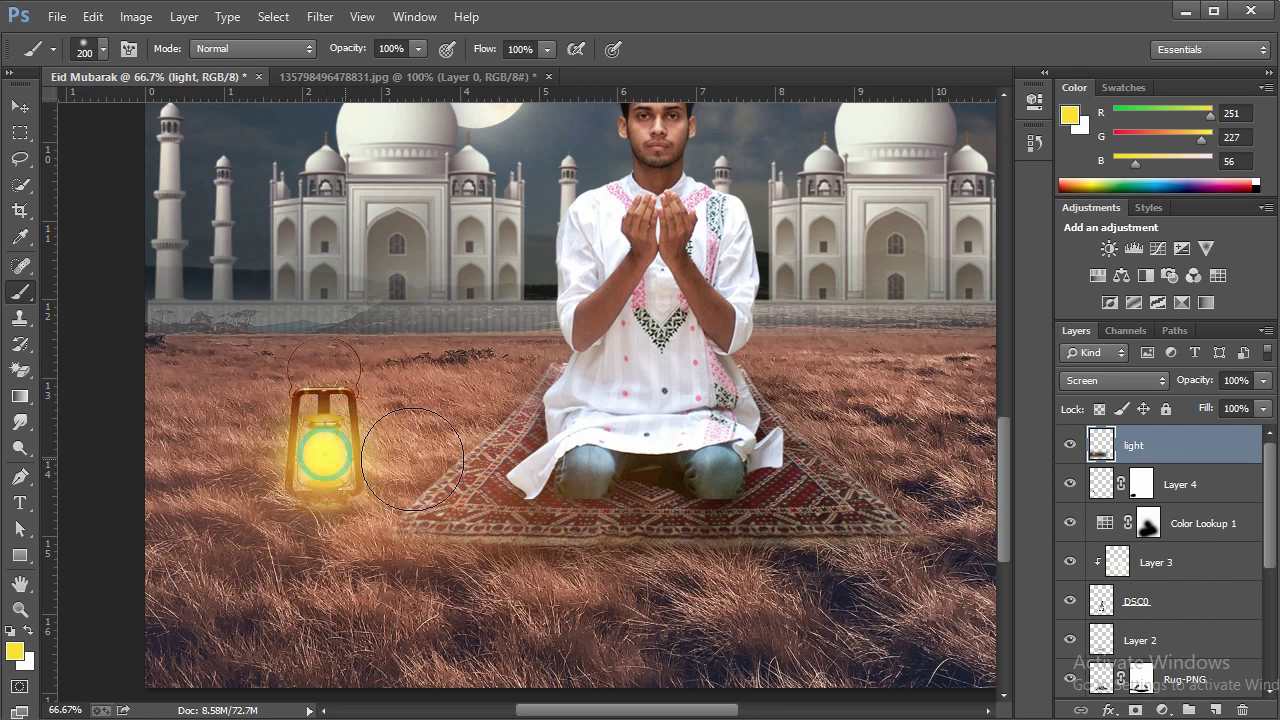
click(1129, 381)
key(Escape)
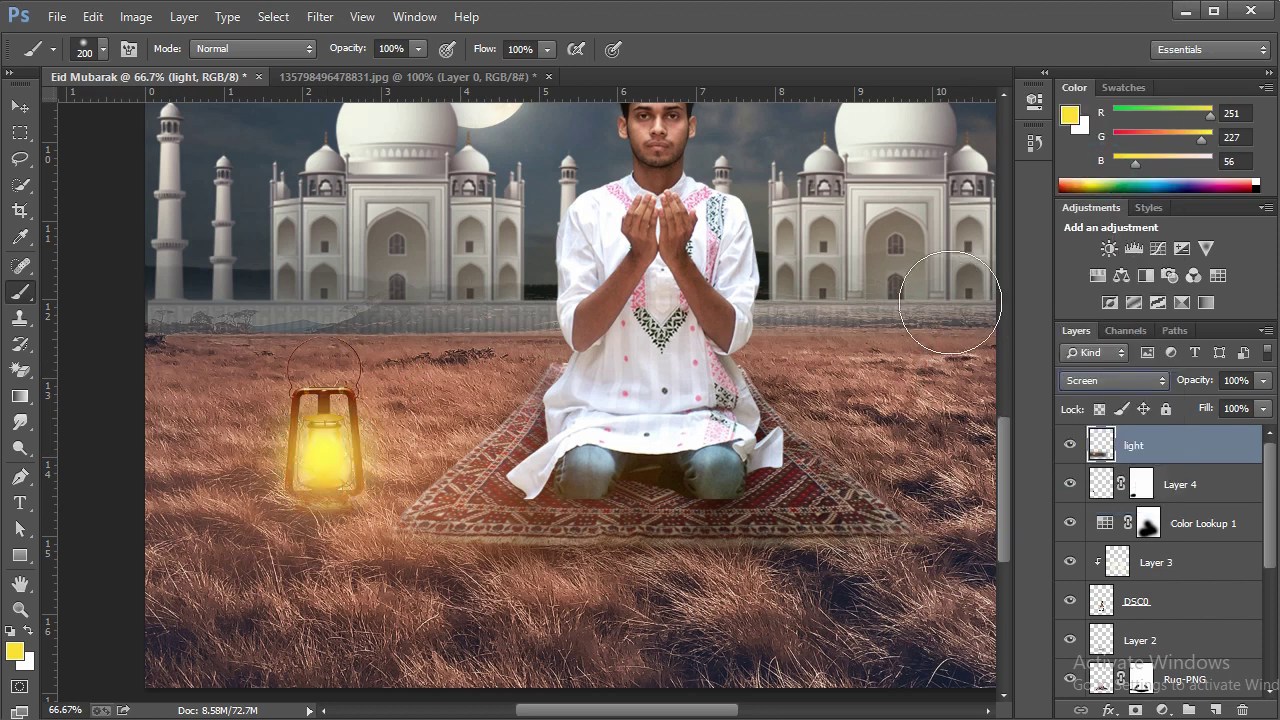
key(ctrl+t)
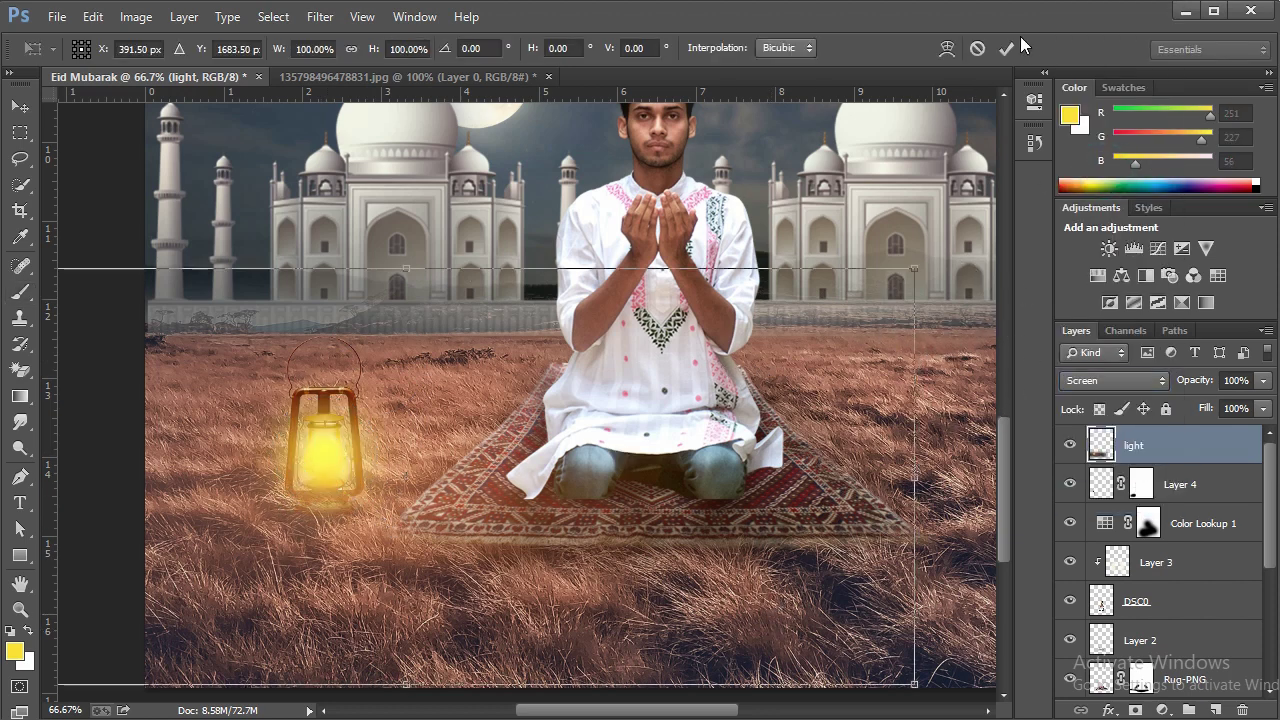
click(1008, 48)
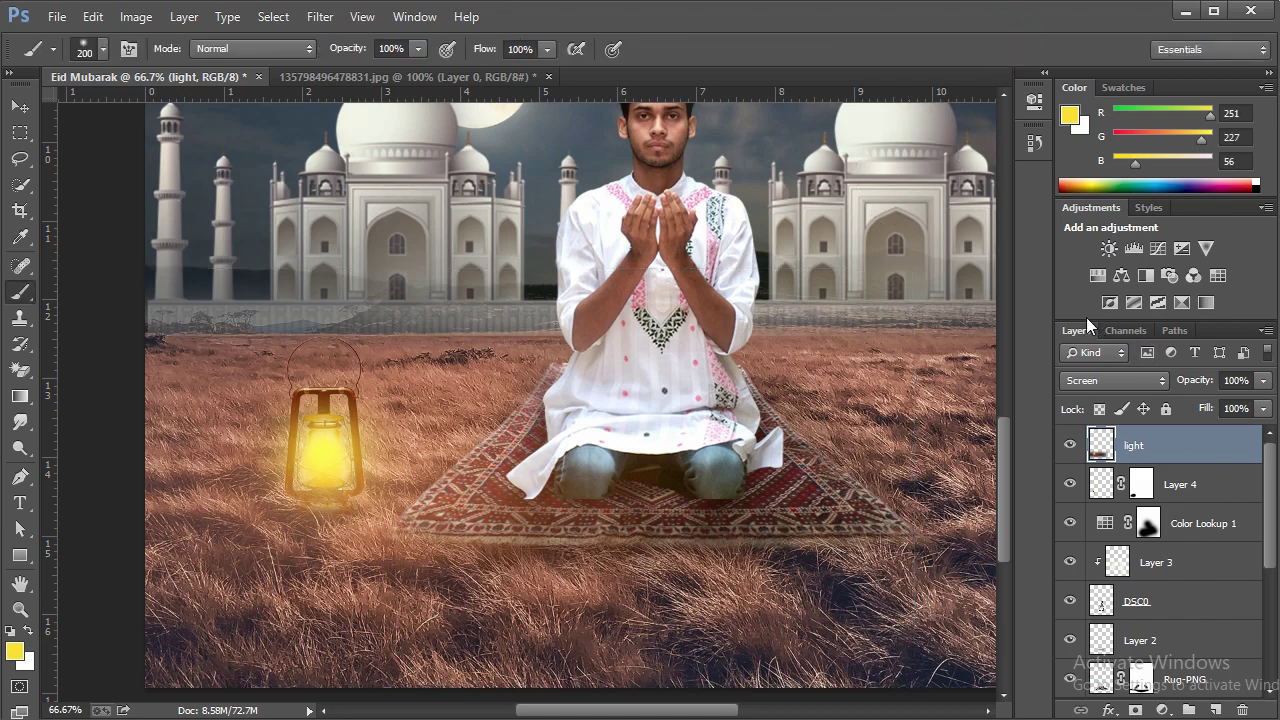
click(1033, 146)
click(948, 168)
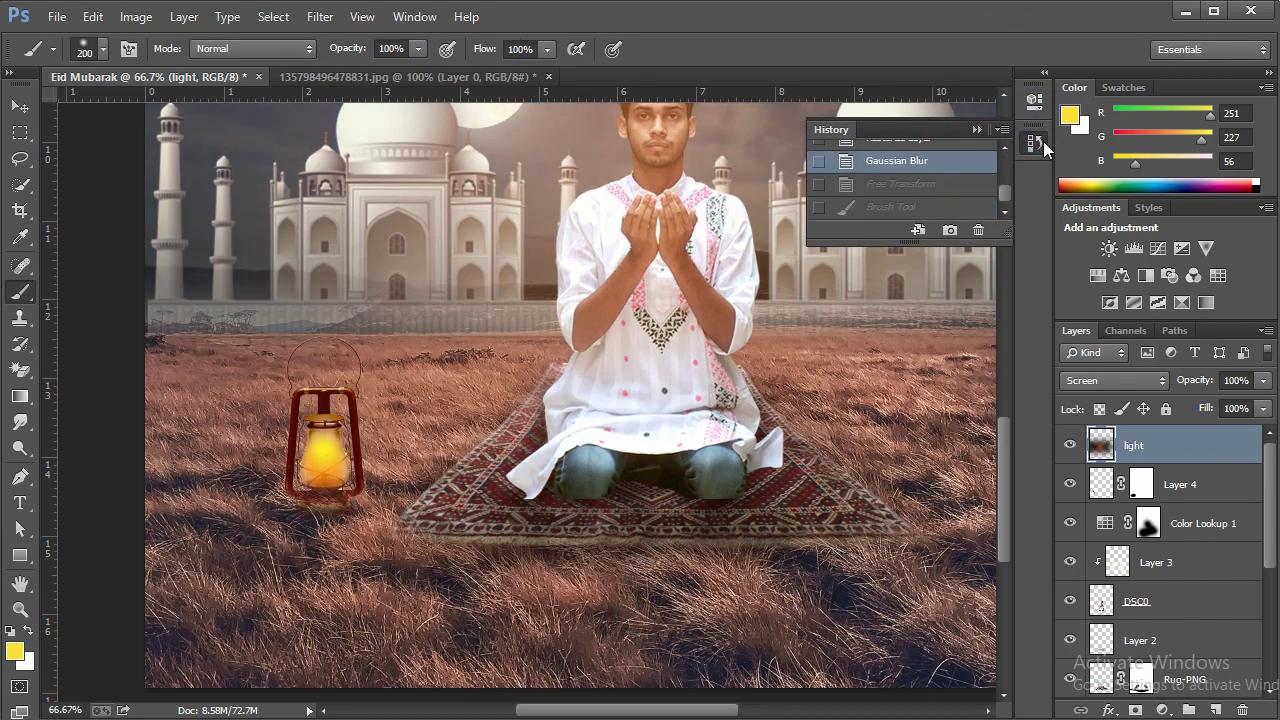
click(958, 186)
Paint a yellow lantern glow on new Layer 5, set it to Screen, and enlarge it to about 110%
click(1033, 146)
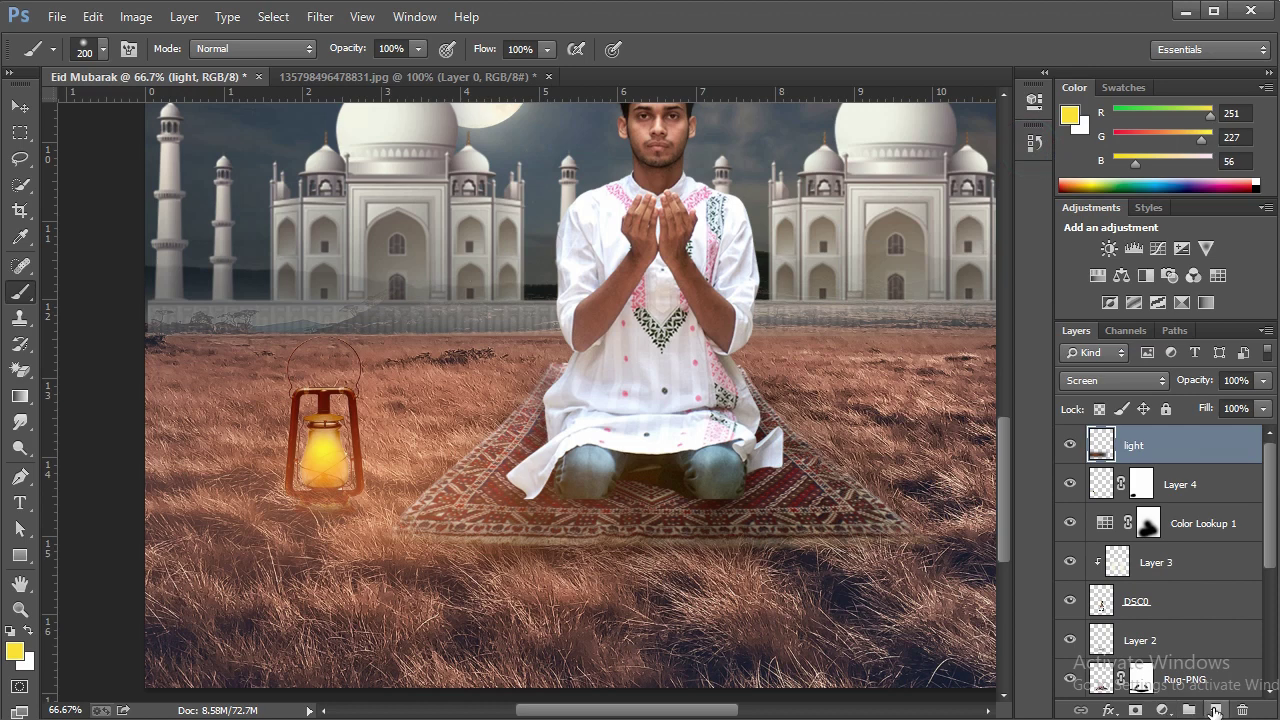
click(1216, 710)
click(320, 457)
click(1115, 388)
click(1090, 169)
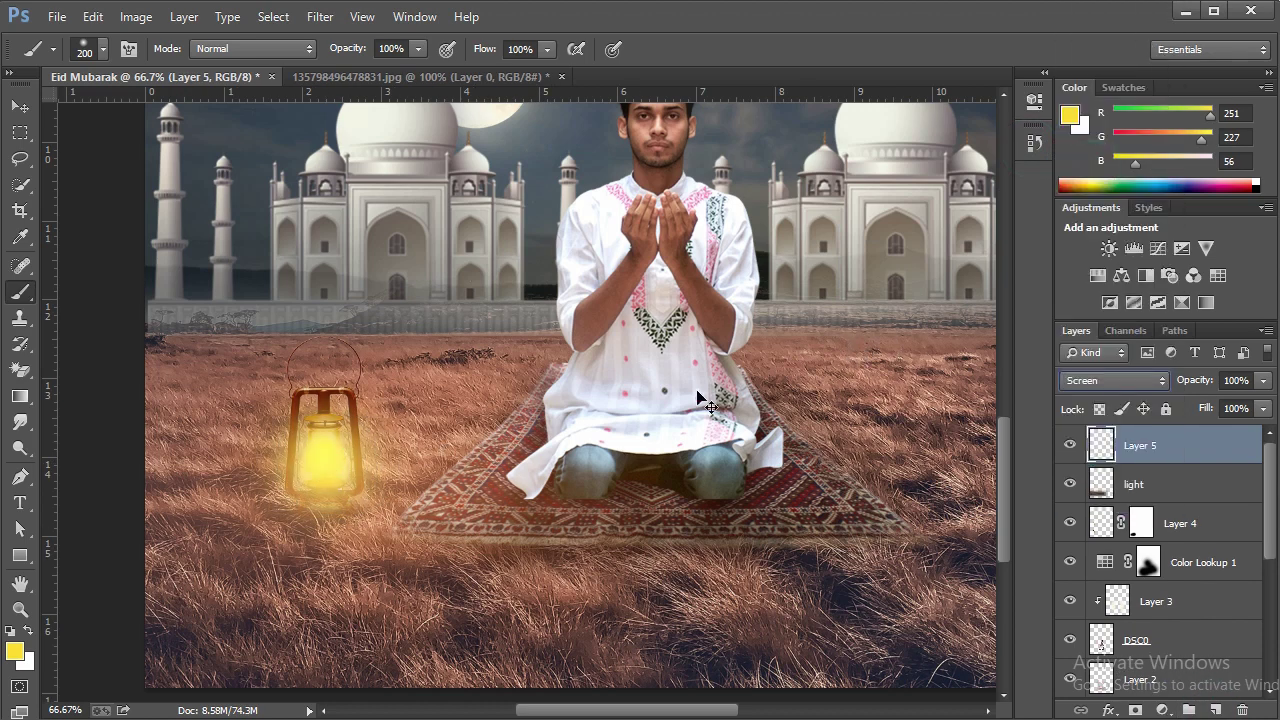
key(ctrl+t)
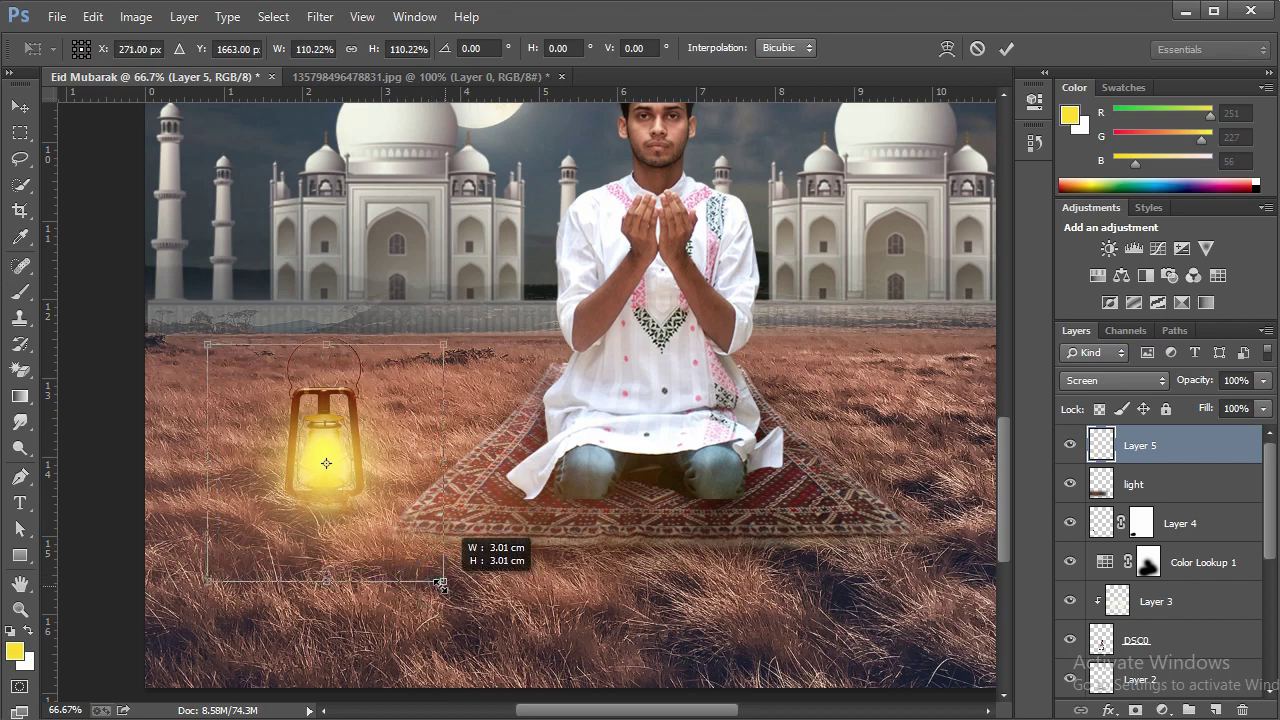
click(1006, 48)
Zoom in around the praying man and select Layer 3
key(ctrl+minus)
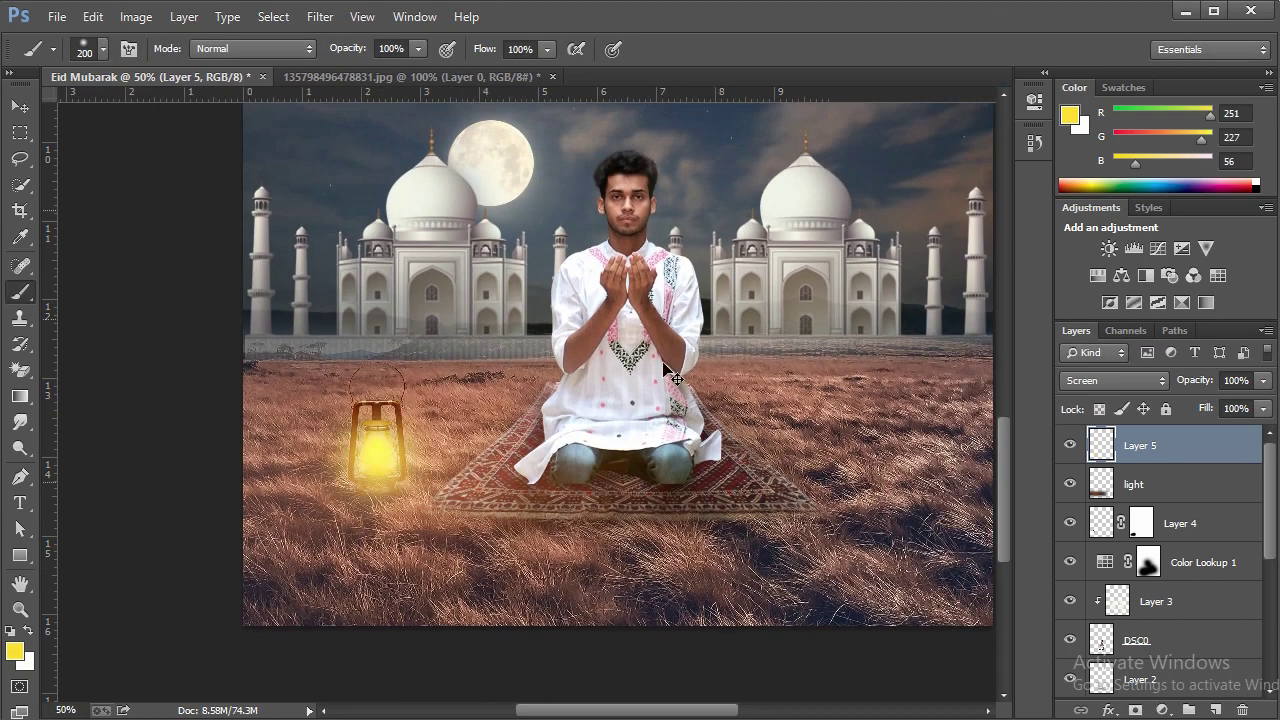
key(ctrl+minus)
key(ctrl+minus)
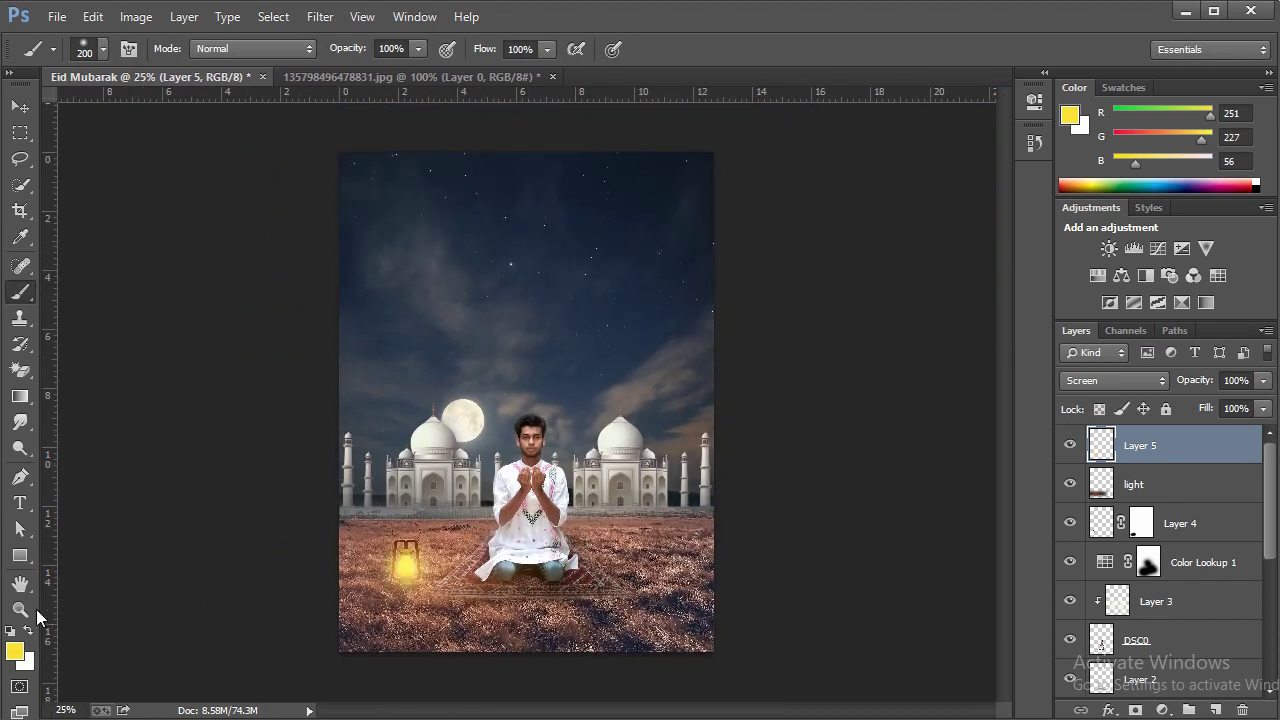
click(20, 609)
click(543, 529)
click(1160, 611)
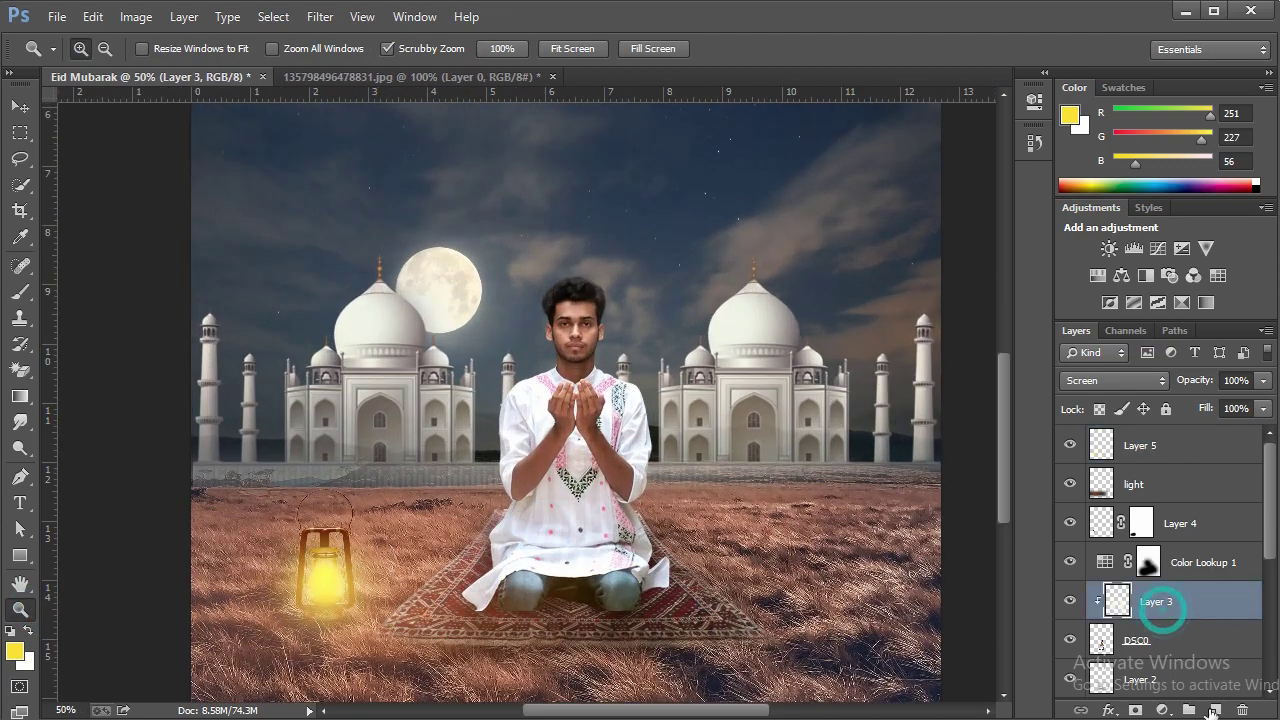
Add a new Layer 6 above Layer 3 and clip it to Layer 3
click(1213, 710)
right_click(1184, 598)
click(1010, 358)
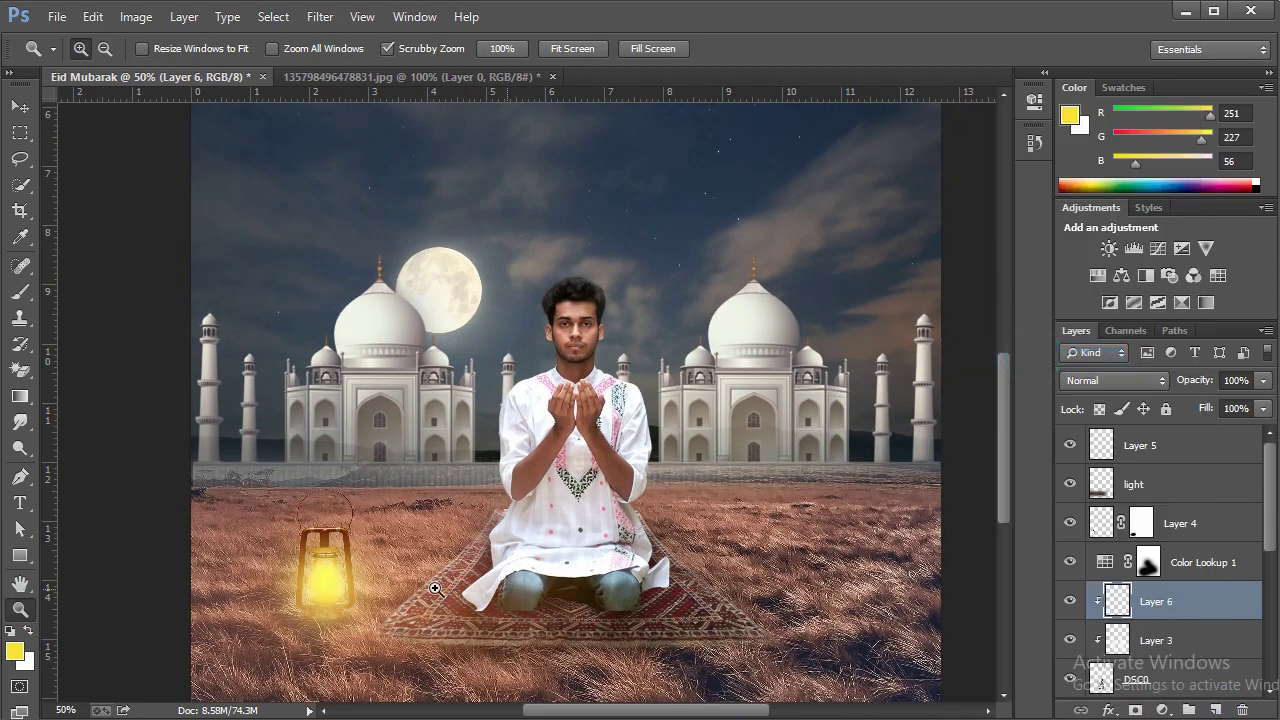
drag(437, 589, 457, 562)
click(457, 562)
Paint lantern-yellow light across the man with a larger brush and set Layer 6 to Screen
click(21, 292)
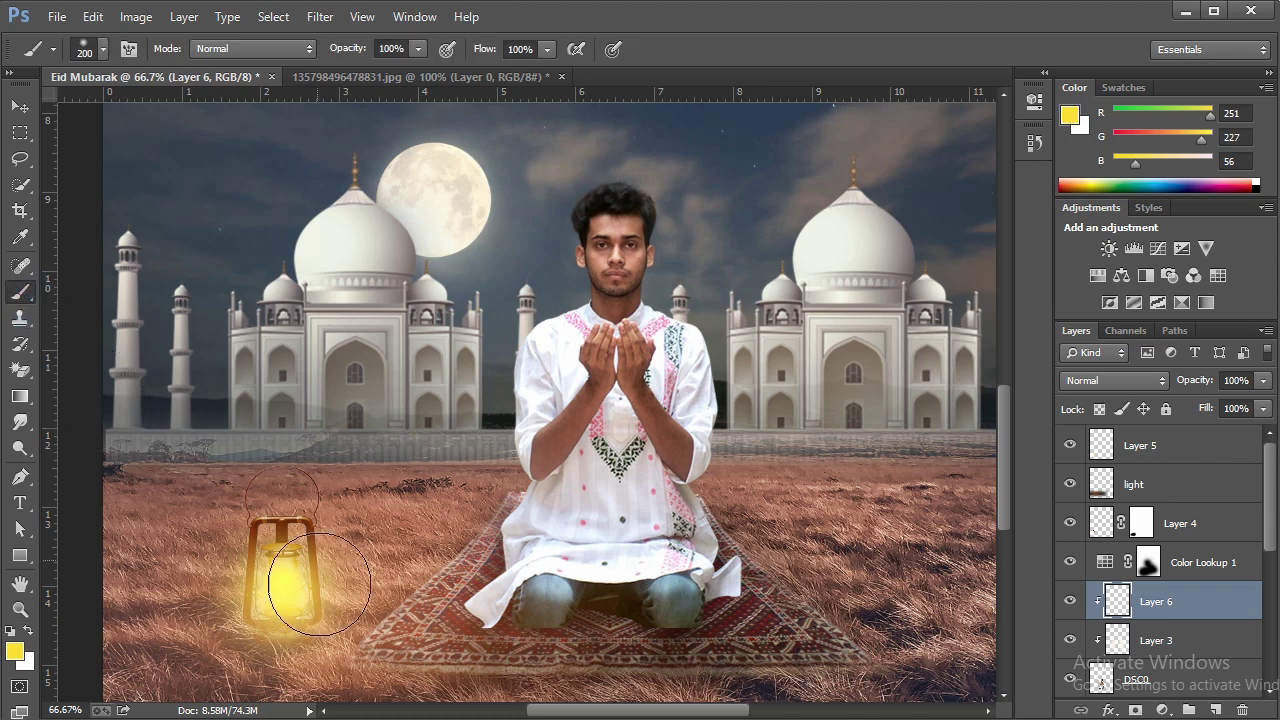
alt+click(285, 610)
key(bracketright)
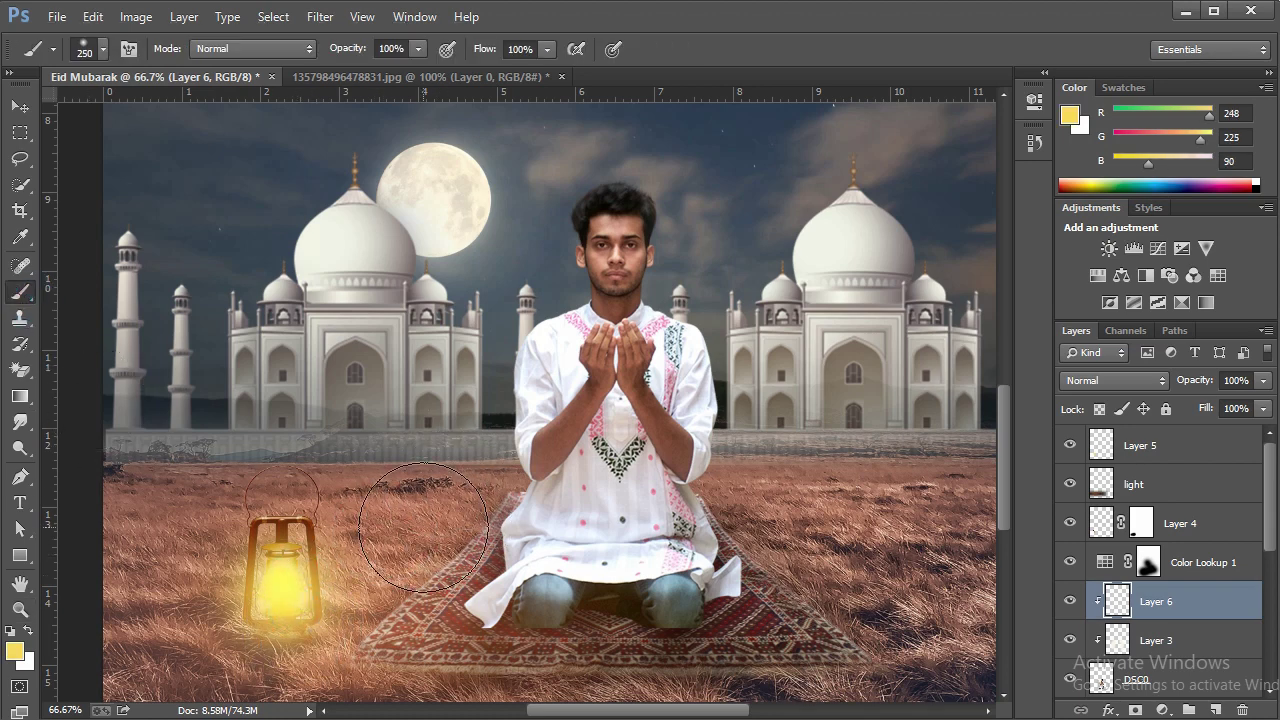
mouse_move(424, 527)
mouse_down()
mouse_move(440, 358)
mouse_move(529, 214)
mouse_up()
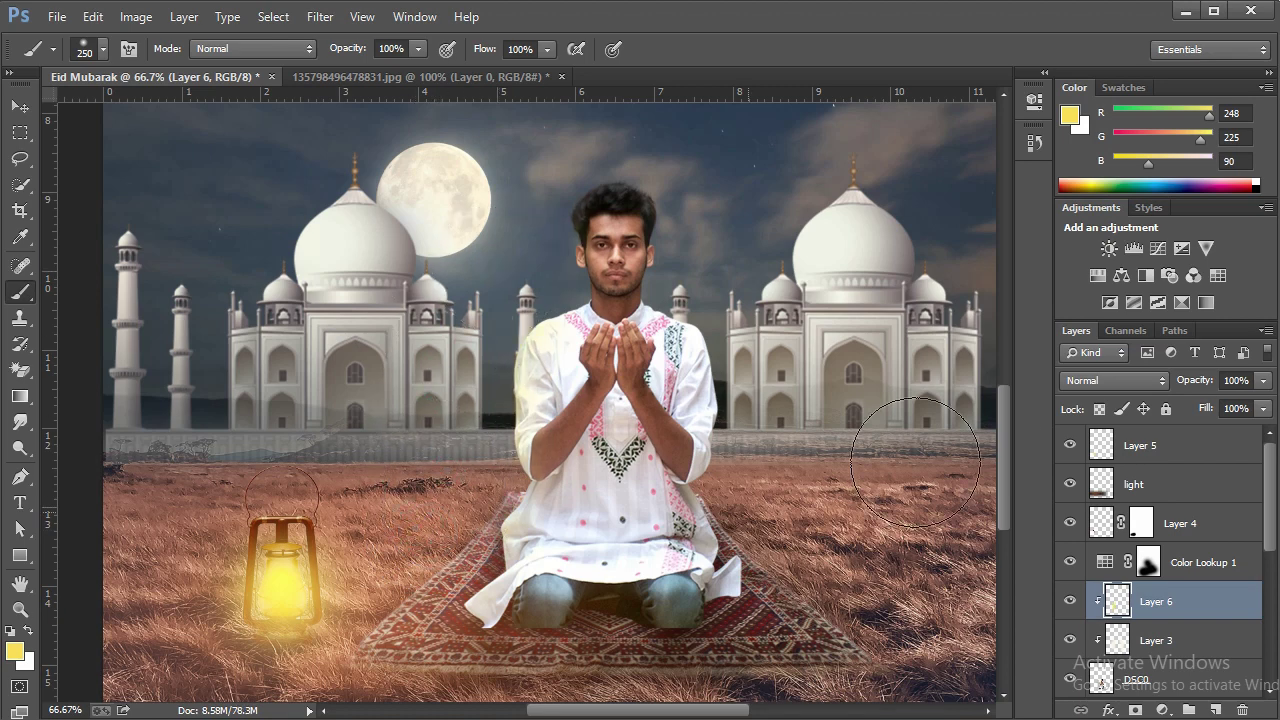
click(1108, 381)
click(1092, 164)
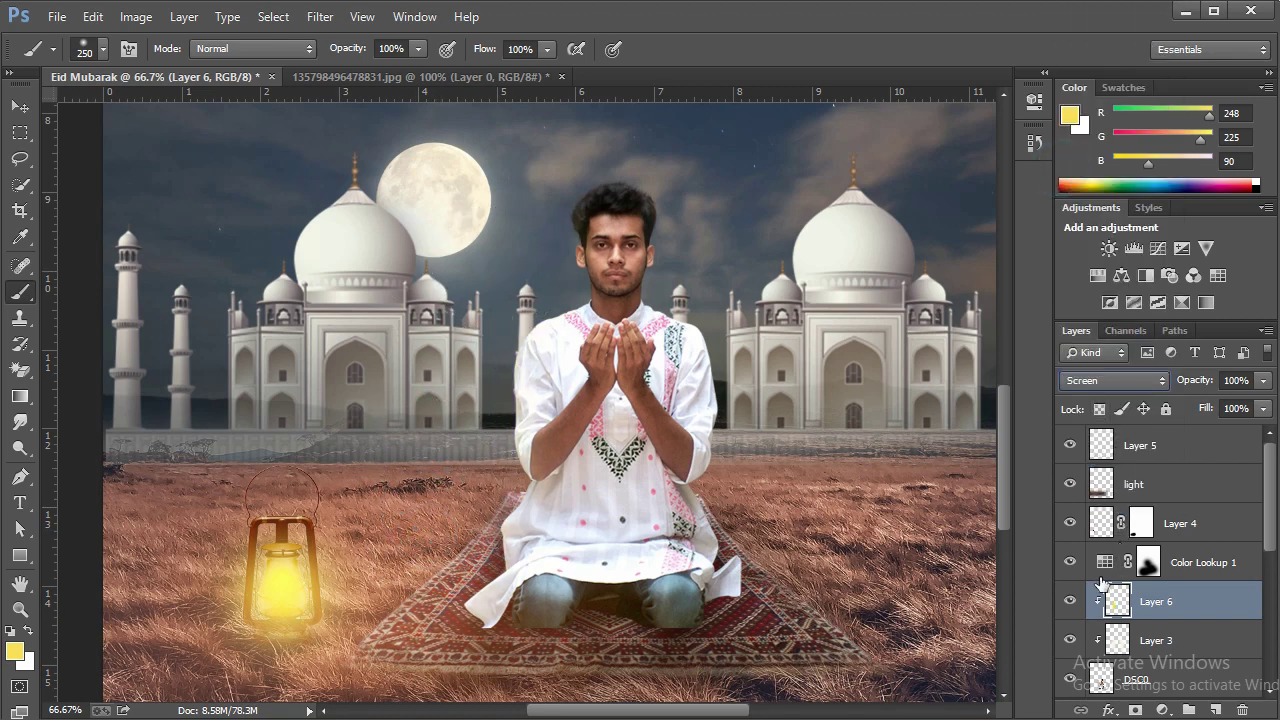
Toggle Layer 6 to compare the glow and view the whole poster
double_click(1075, 605)
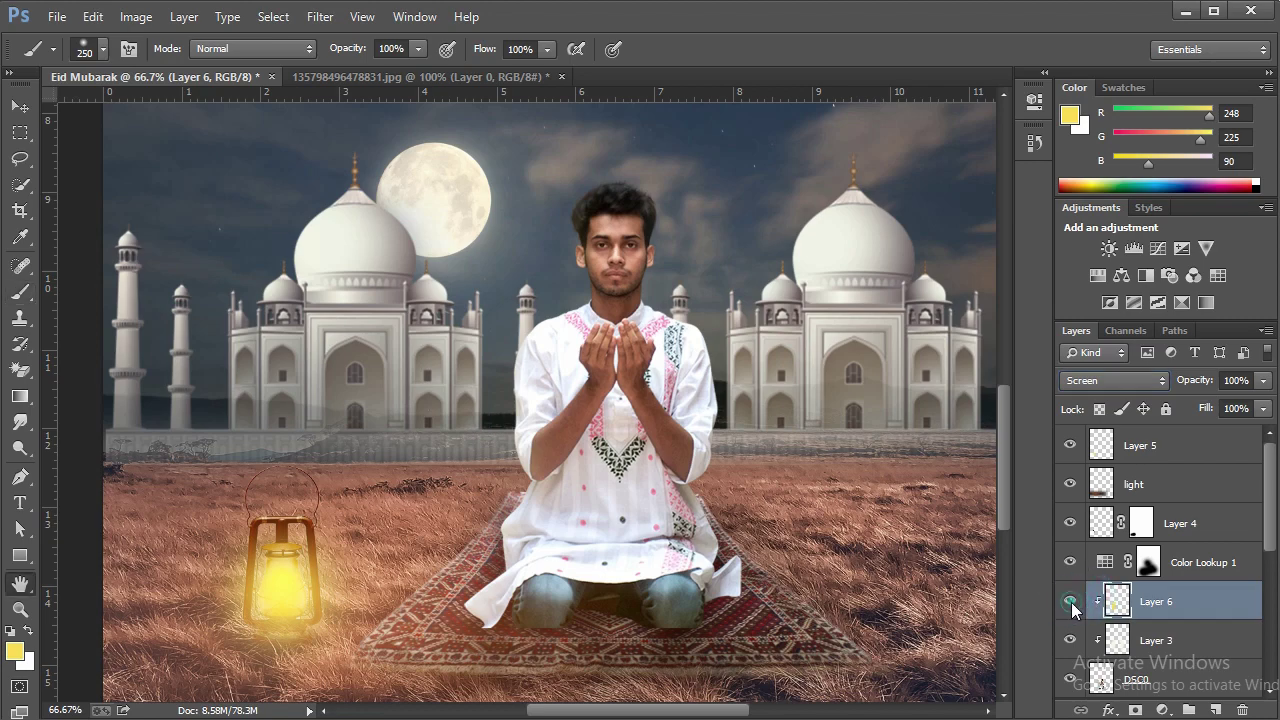
key(Escape)
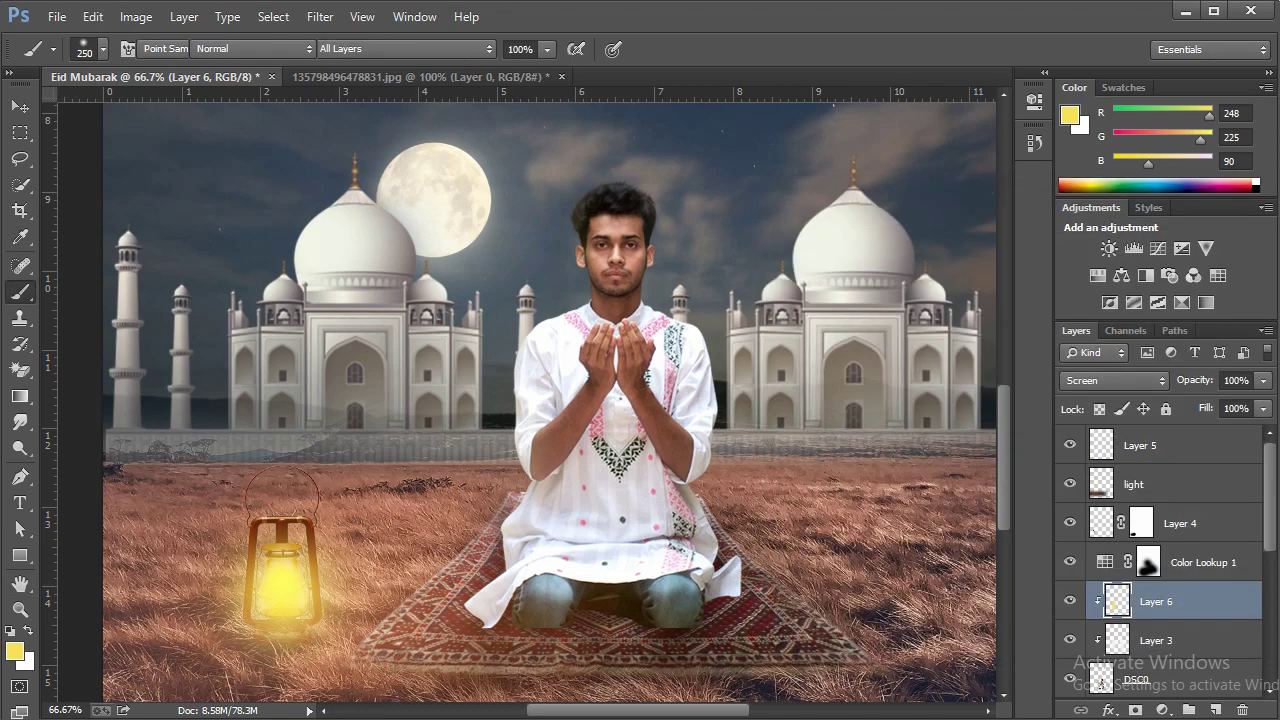
click(1068, 602)
click(1068, 602)
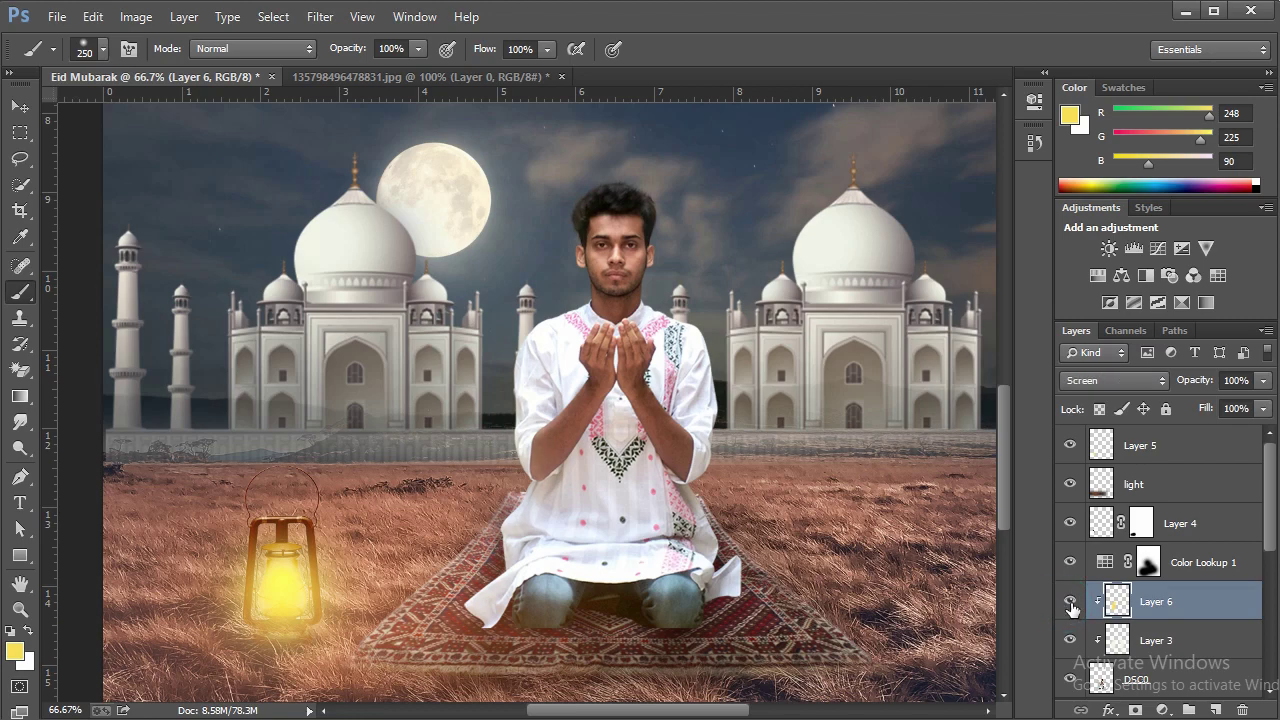
click(19, 610)
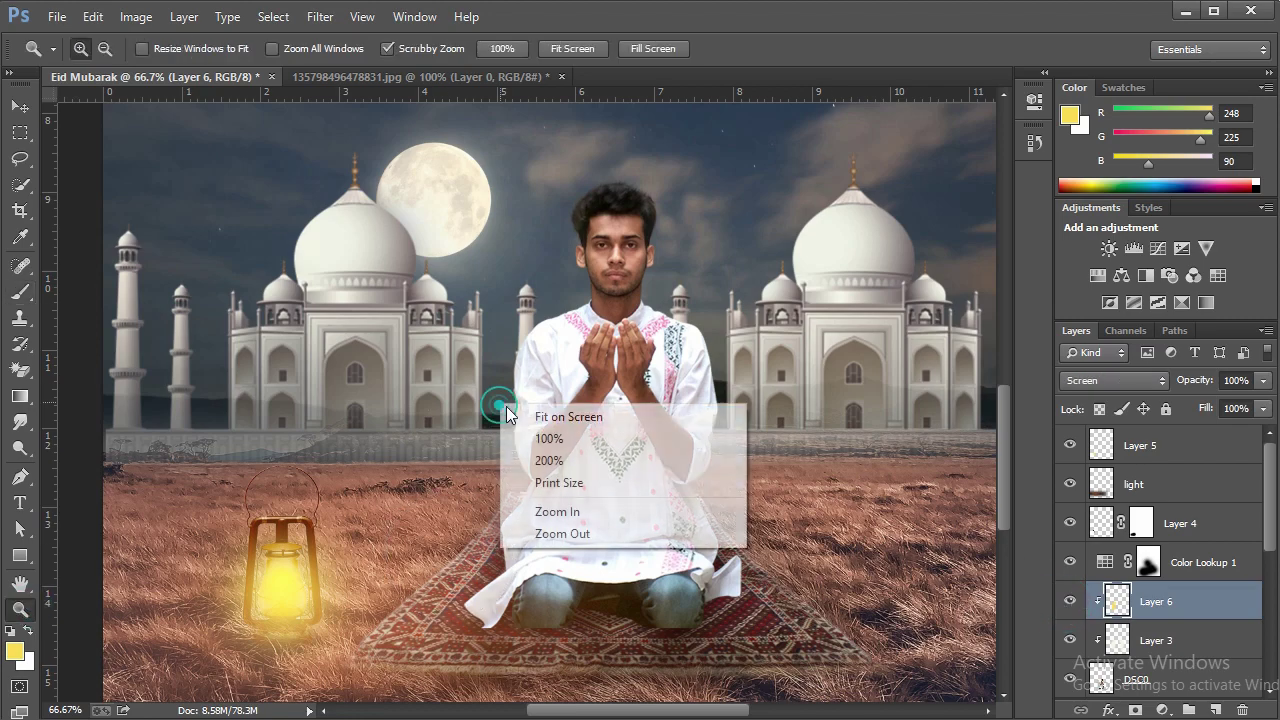
scroll(500, 400, down, 3)
right_click(557, 371)
click(600, 507)
click(600, 513)
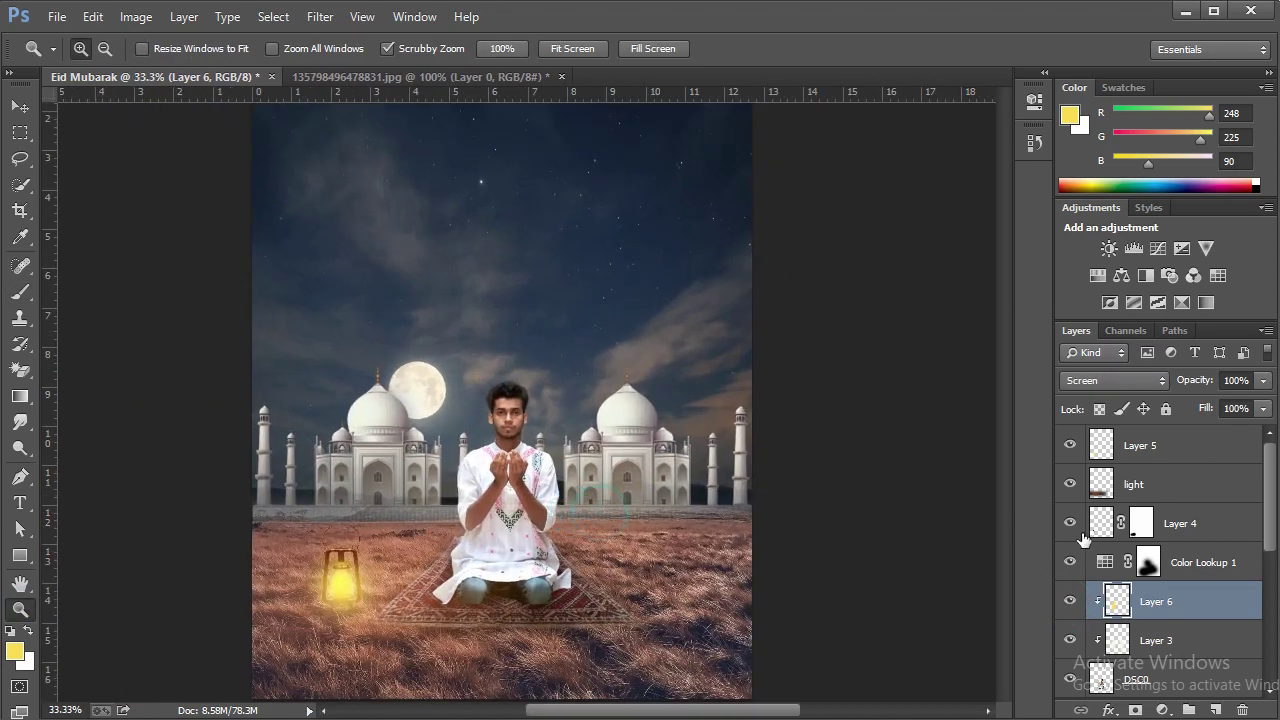
click(1141, 446)
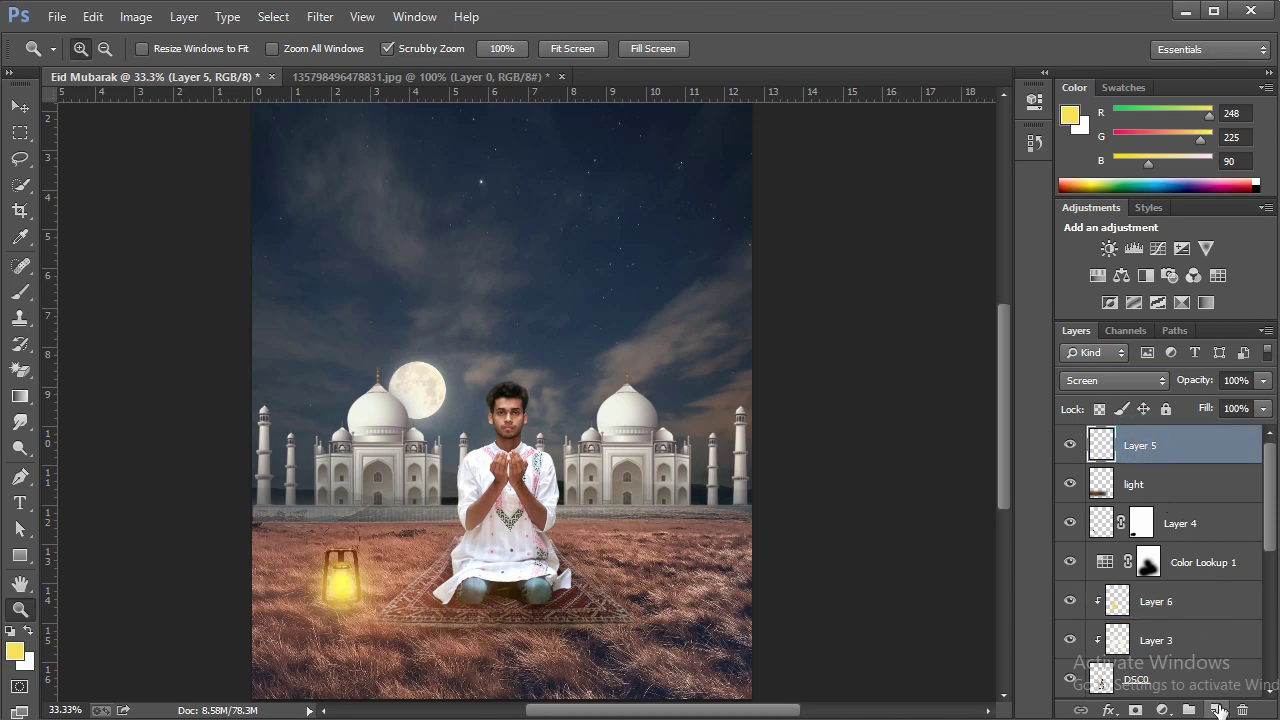
Fill new Layer 7 with a merged copy of the poster via Apply Image and open Camera Raw Filter
click(1216, 709)
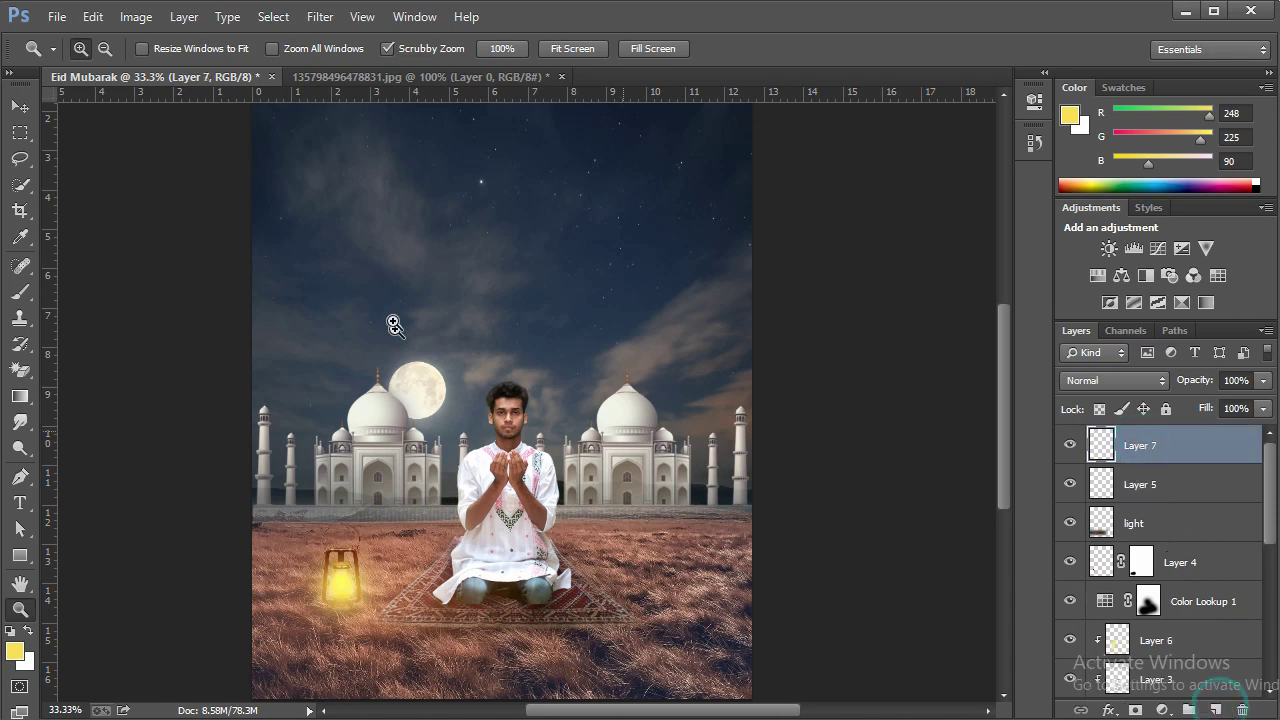
click(135, 16)
click(214, 306)
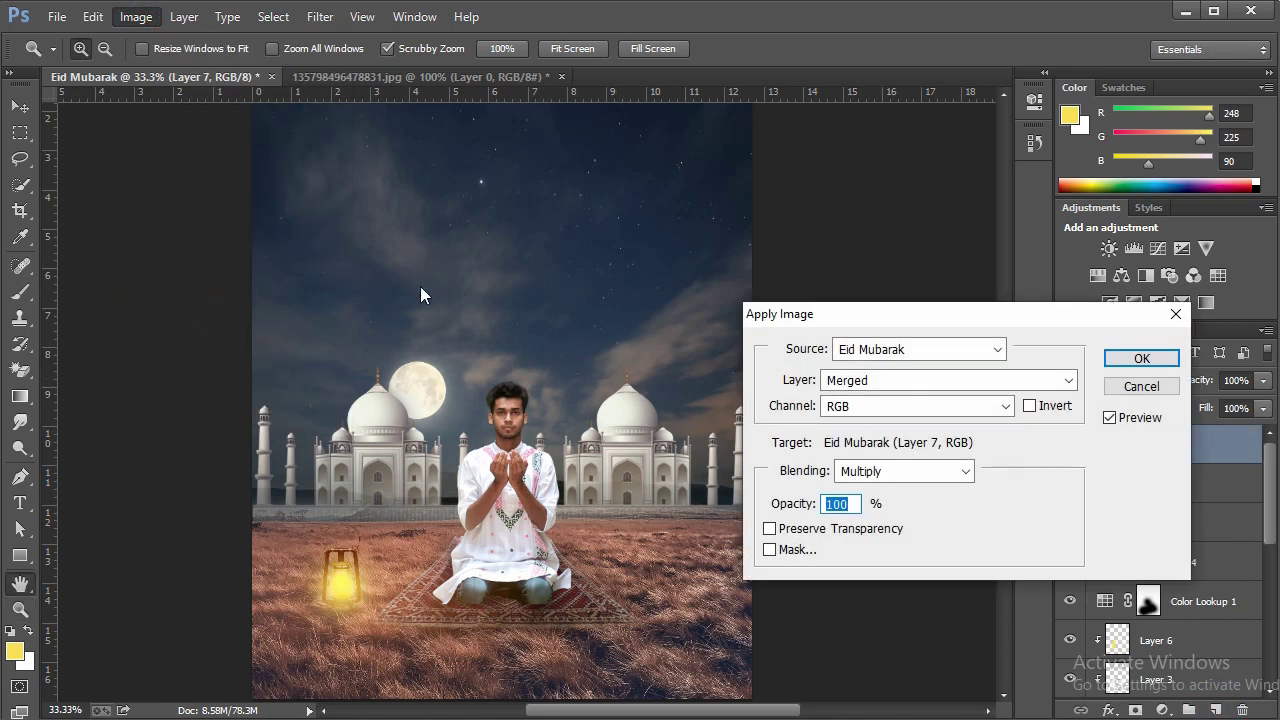
click(1138, 358)
key(z)
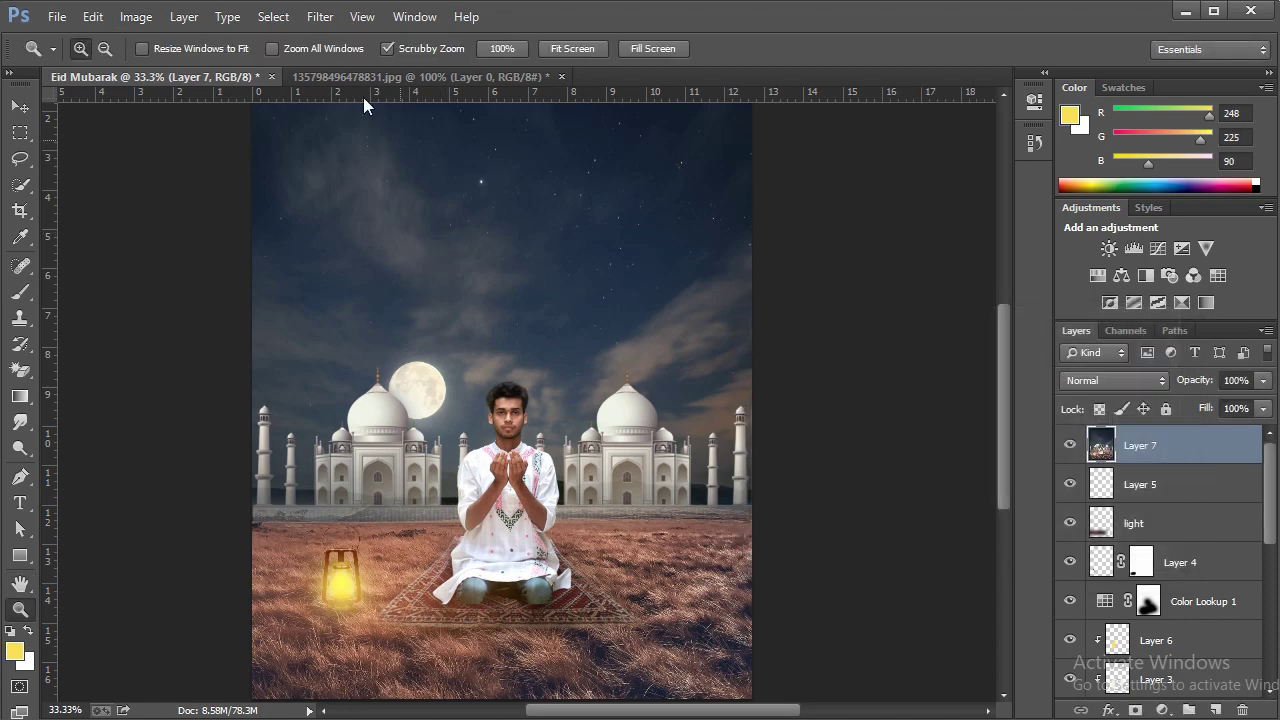
click(305, 18)
click(430, 128)
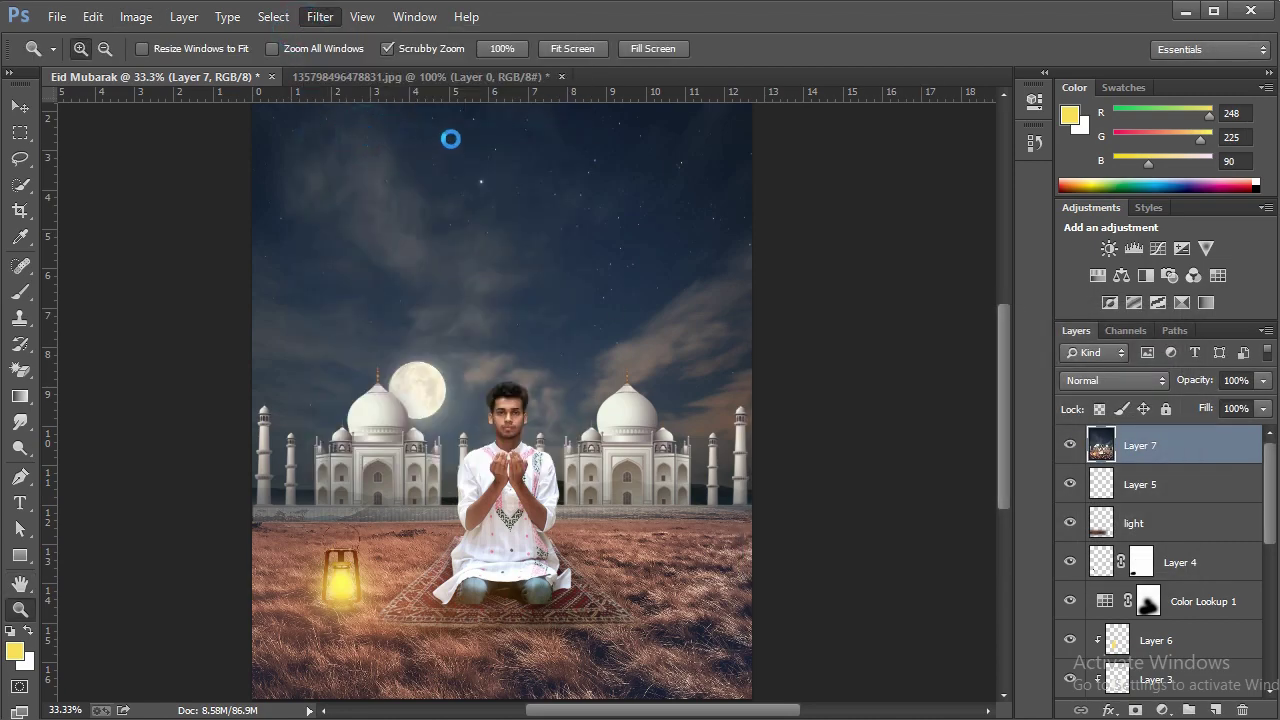
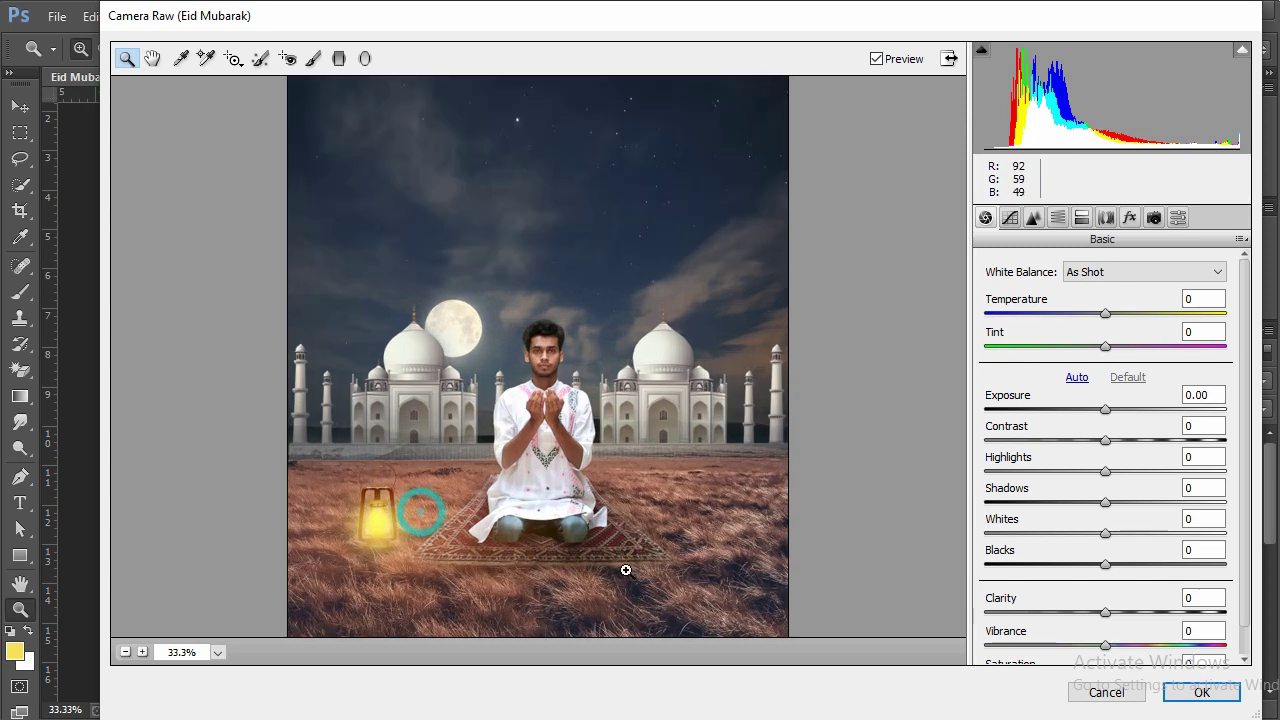
Raise Clarity to +21, deepen Blacks, and lift red luminance to +14 in Camera Raw
drag(1120, 618, 1130, 612)
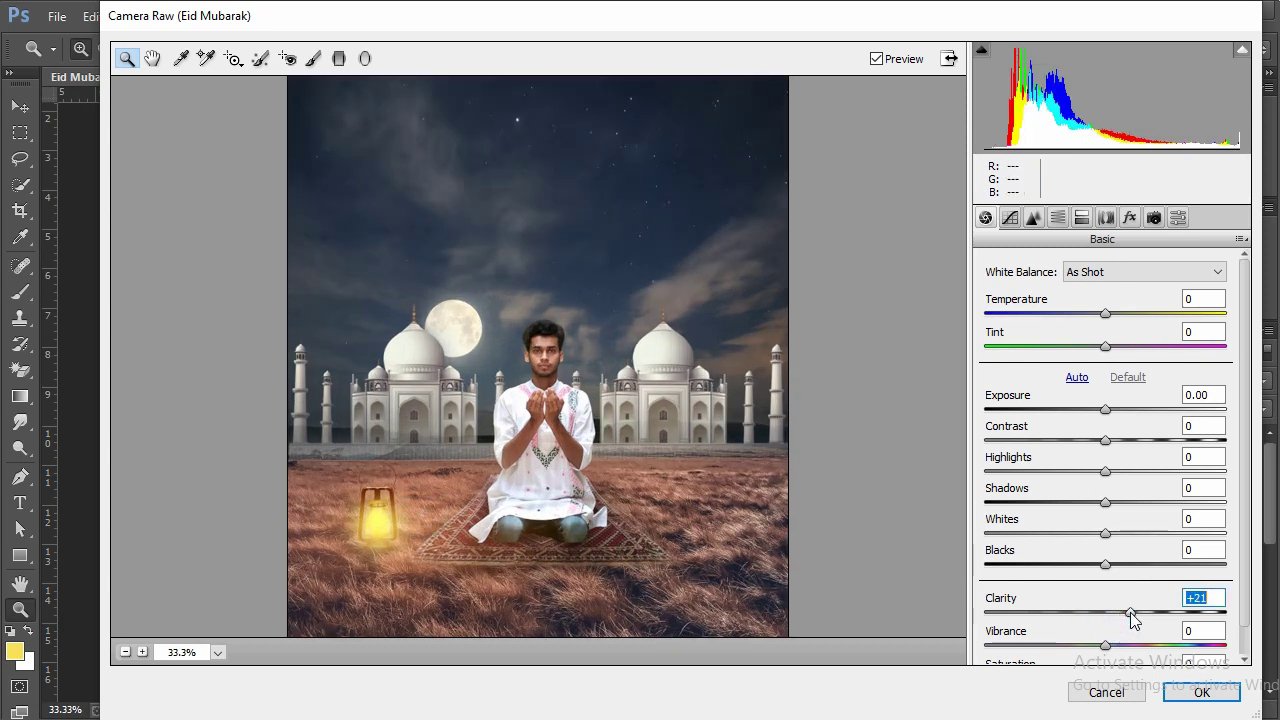
mouse_move(1105, 564)
mouse_down()
mouse_move(1076, 573)
mouse_move(1134, 533)
mouse_move(1136, 490)
mouse_up()
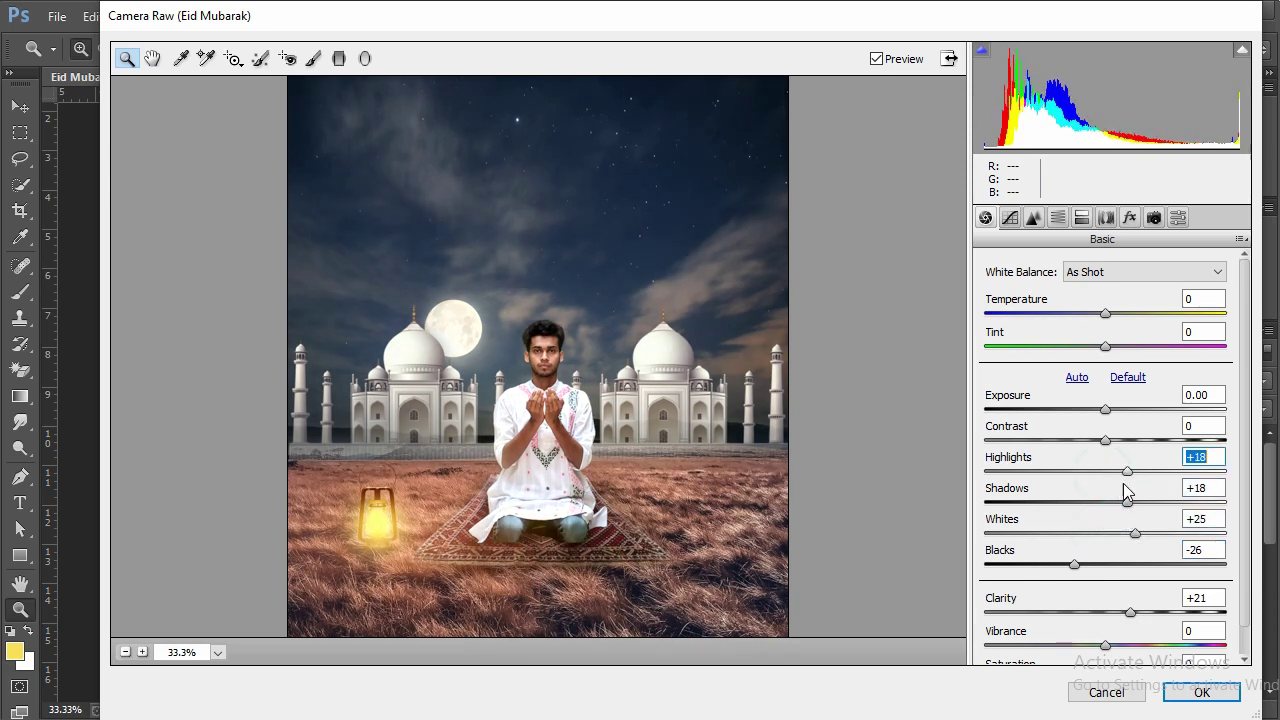
click(1033, 217)
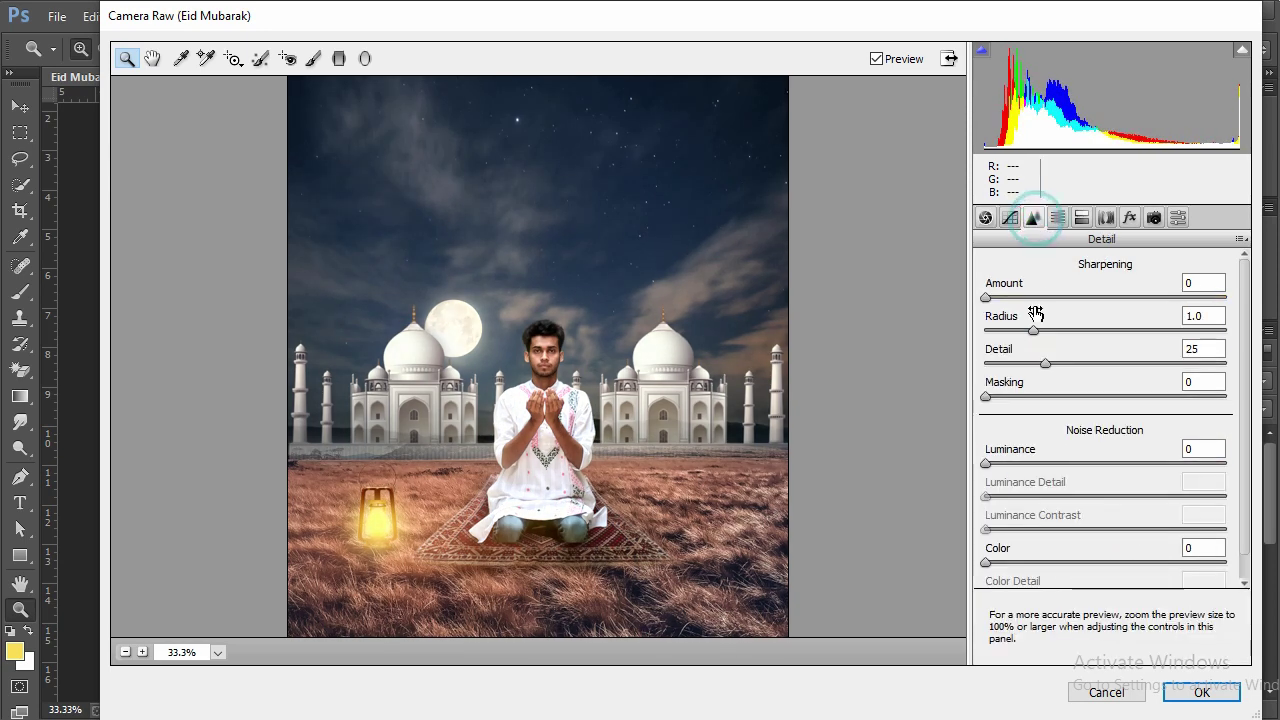
click(1057, 217)
click(1100, 293)
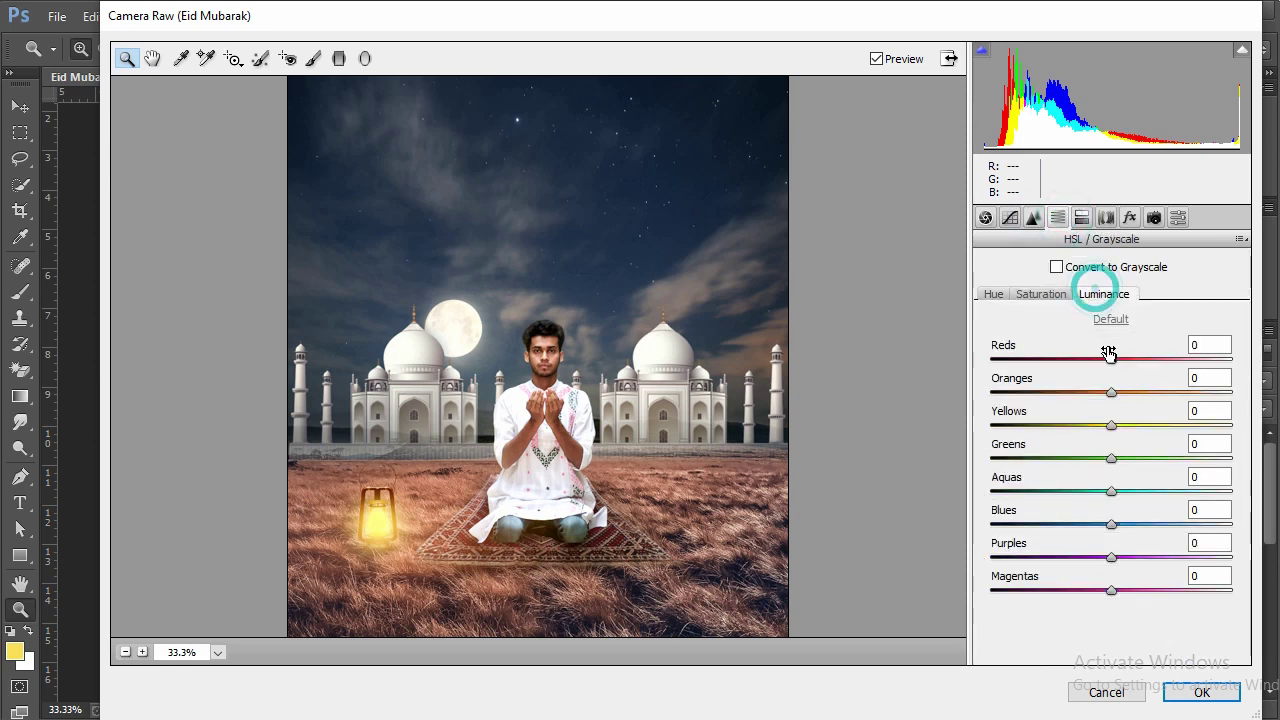
mouse_move(1117, 369)
mouse_down()
mouse_move(1131, 371)
mouse_move(1121, 399)
mouse_up()
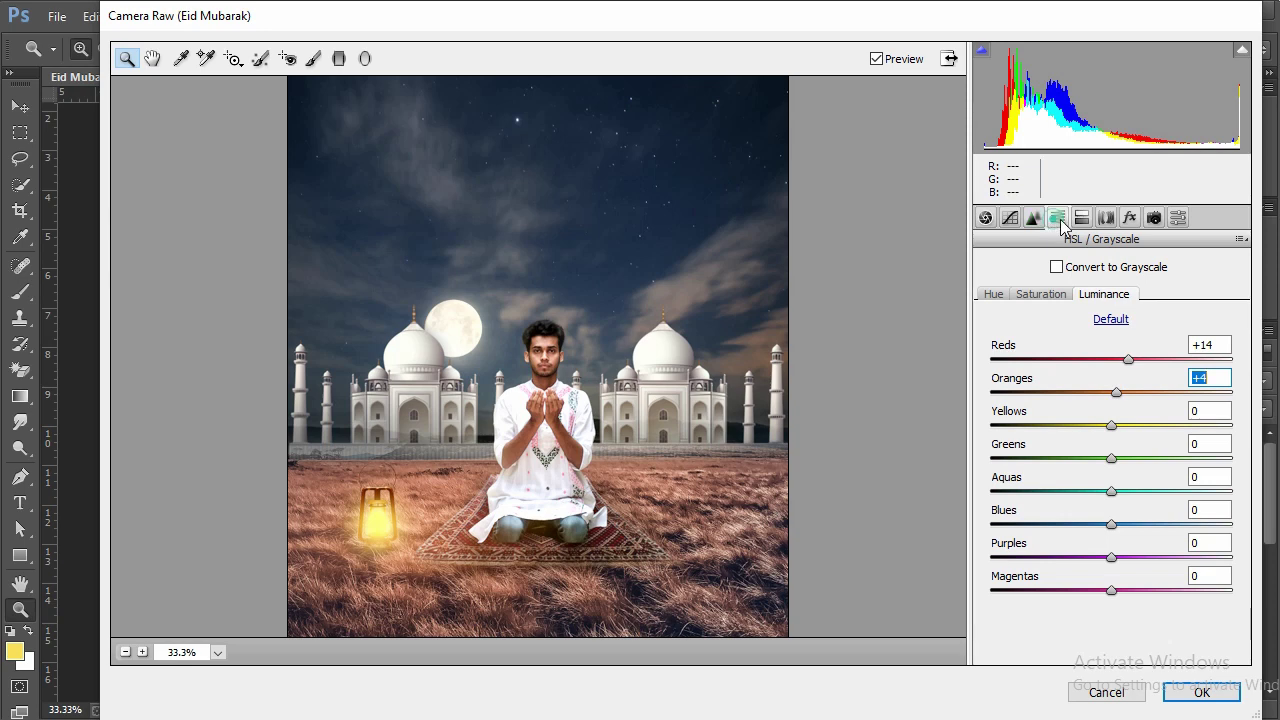
Look through the Lens, Effects and Split Toning panels, then pick the Graduated Filter
click(1104, 218)
click(1126, 219)
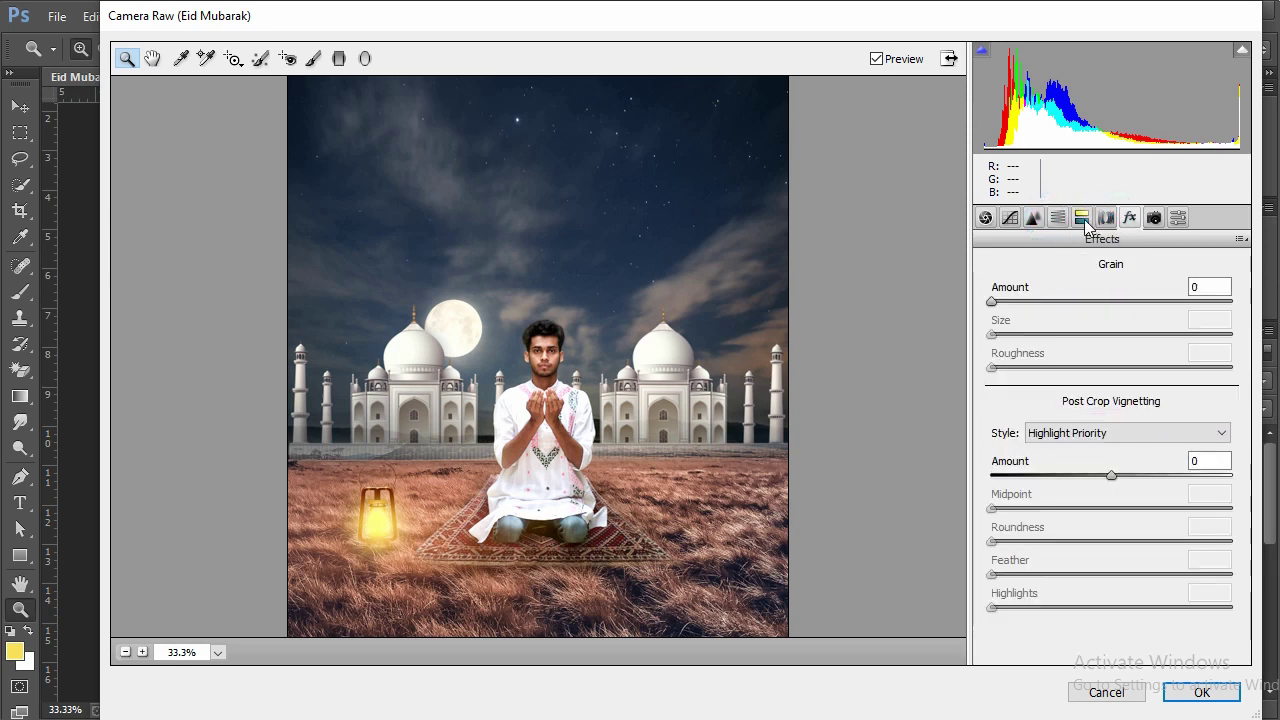
click(1083, 219)
click(337, 60)
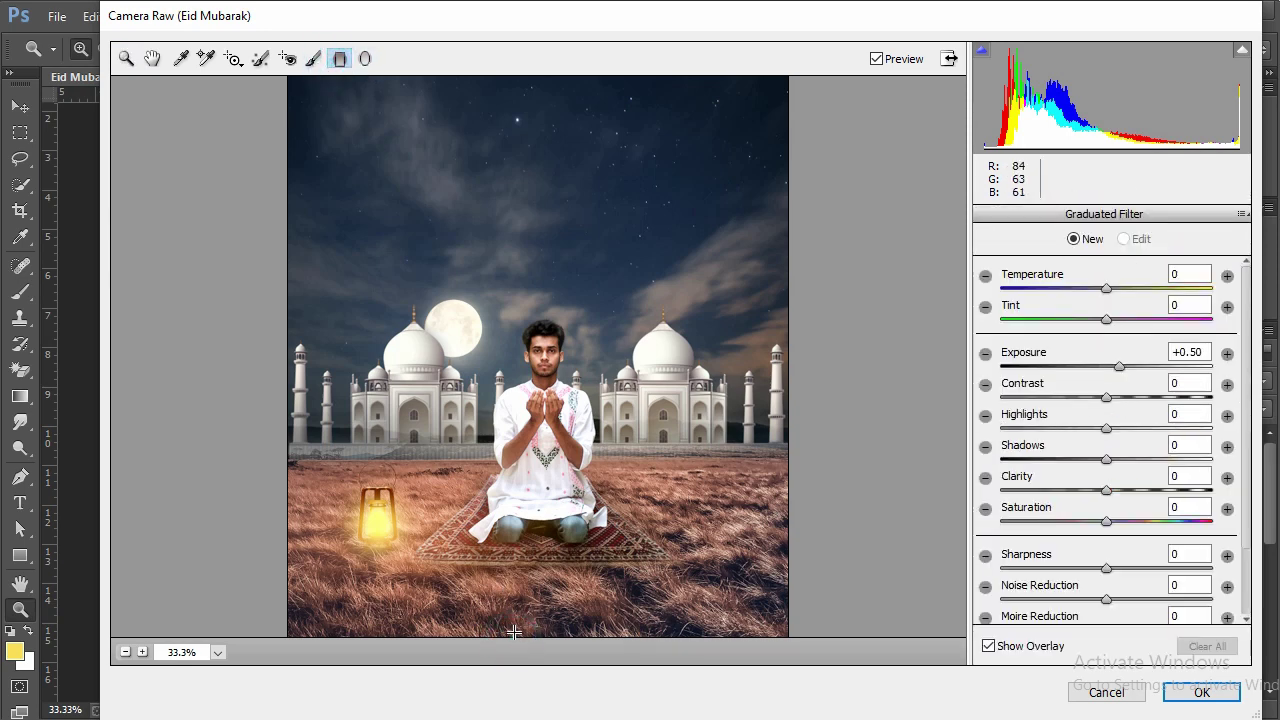
Darken the bottom foreground with a graduated filter at Exposure -1.20, levelled and lowered
drag(513, 609, 516, 507)
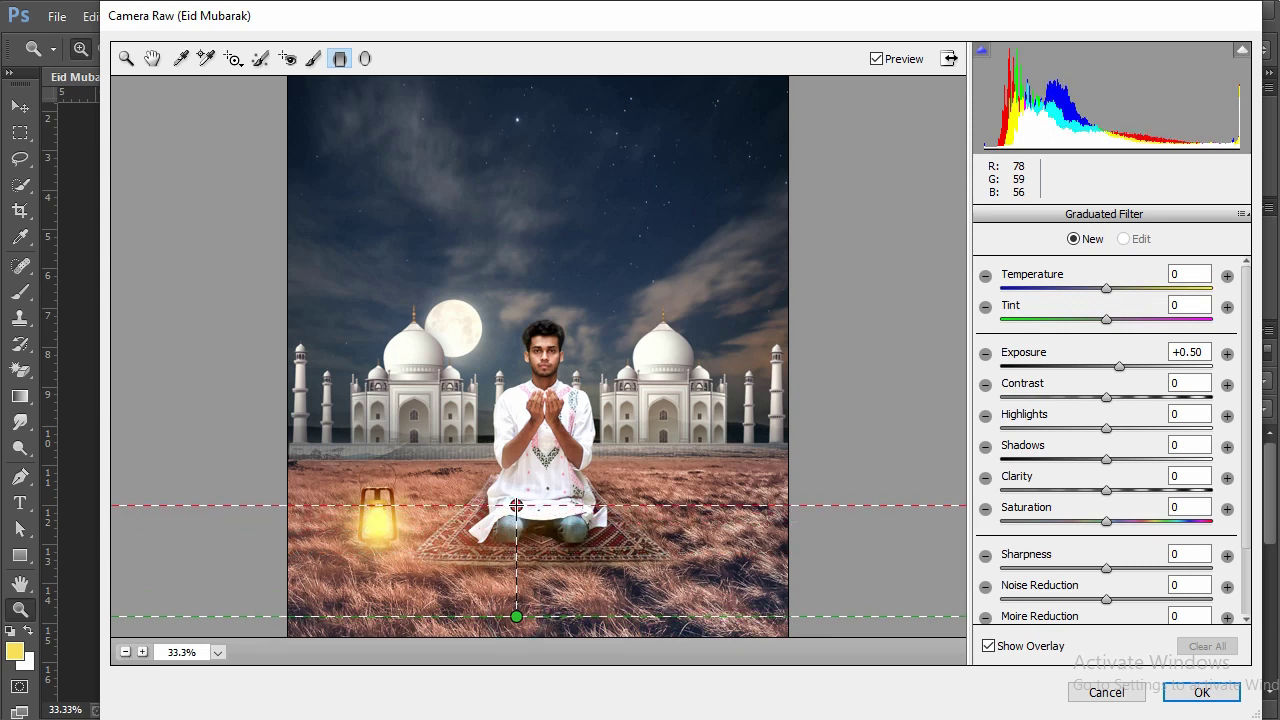
drag(1118, 372, 1080, 372)
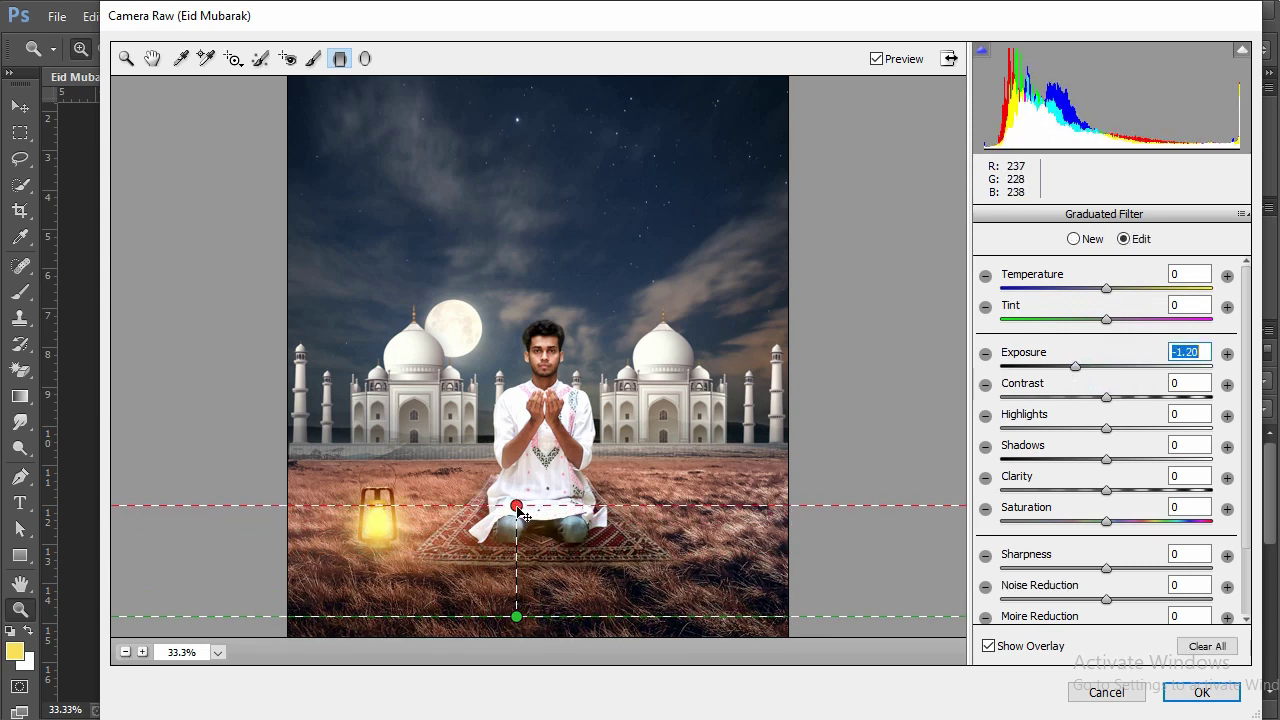
drag(575, 579, 554, 523)
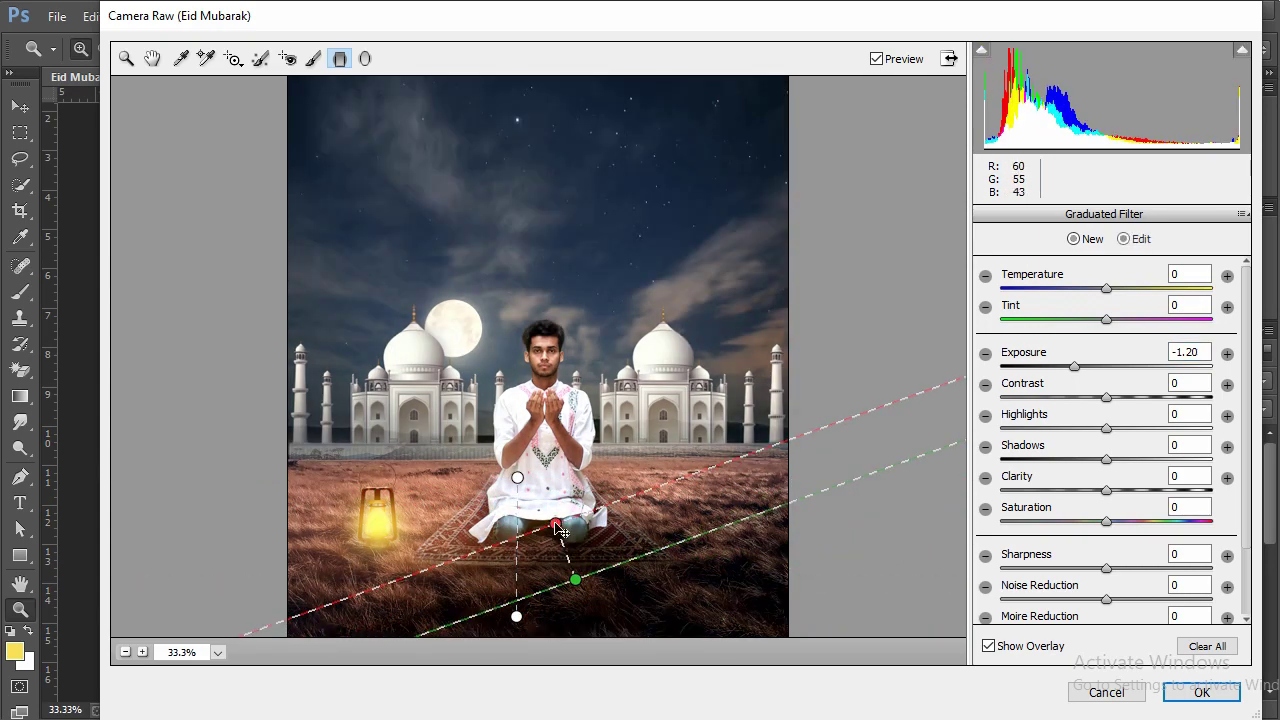
key(ctrl+z)
drag(517, 479, 522, 477)
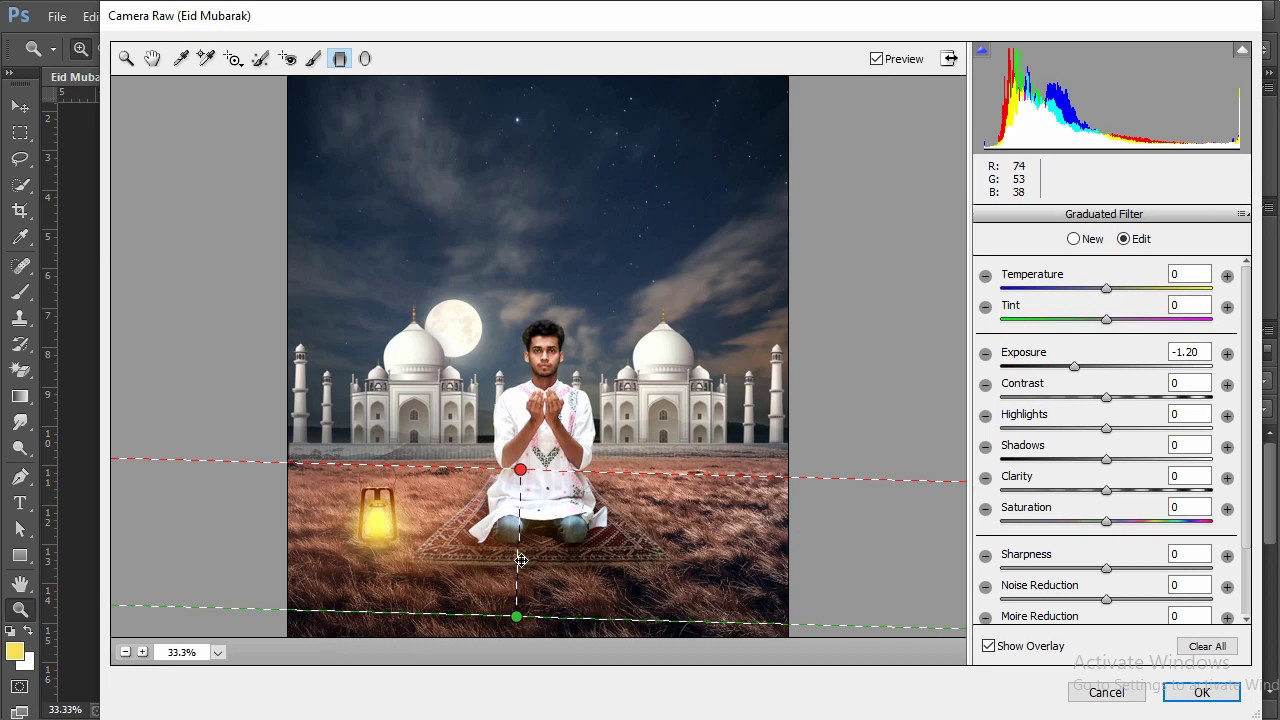
drag(521, 560, 518, 594)
drag(519, 507, 518, 471)
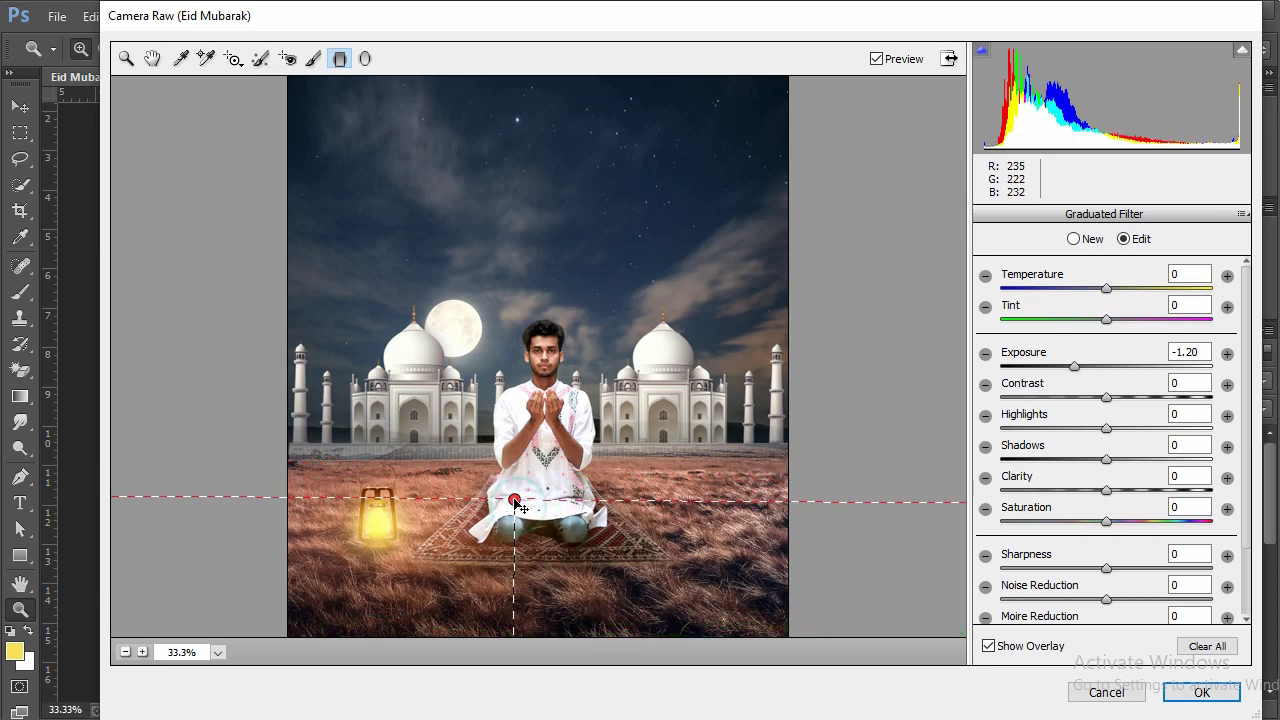
Add a large radial filter ellipse around the whole scene to darken the edges
click(365, 58)
mouse_move(553, 345)
mouse_down()
mouse_move(766, 600)
mouse_move(755, 597)
mouse_move(777, 606)
mouse_up()
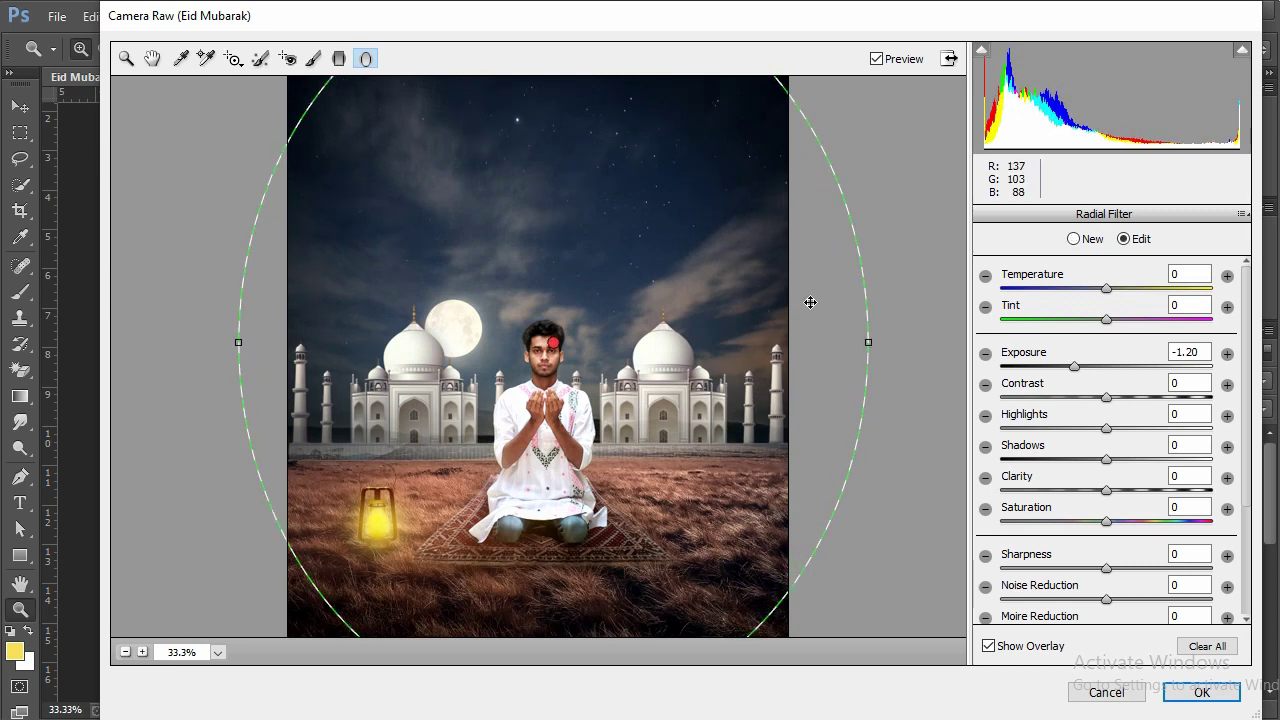
click(126, 60)
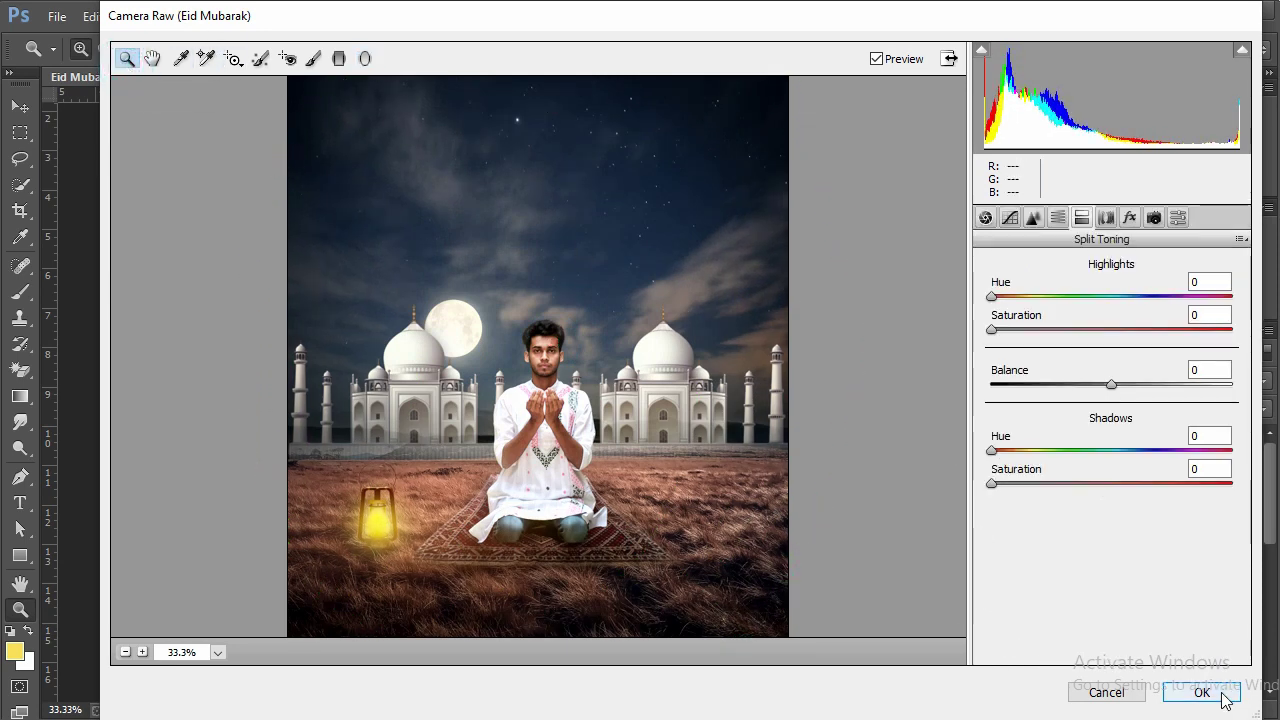
click(152, 58)
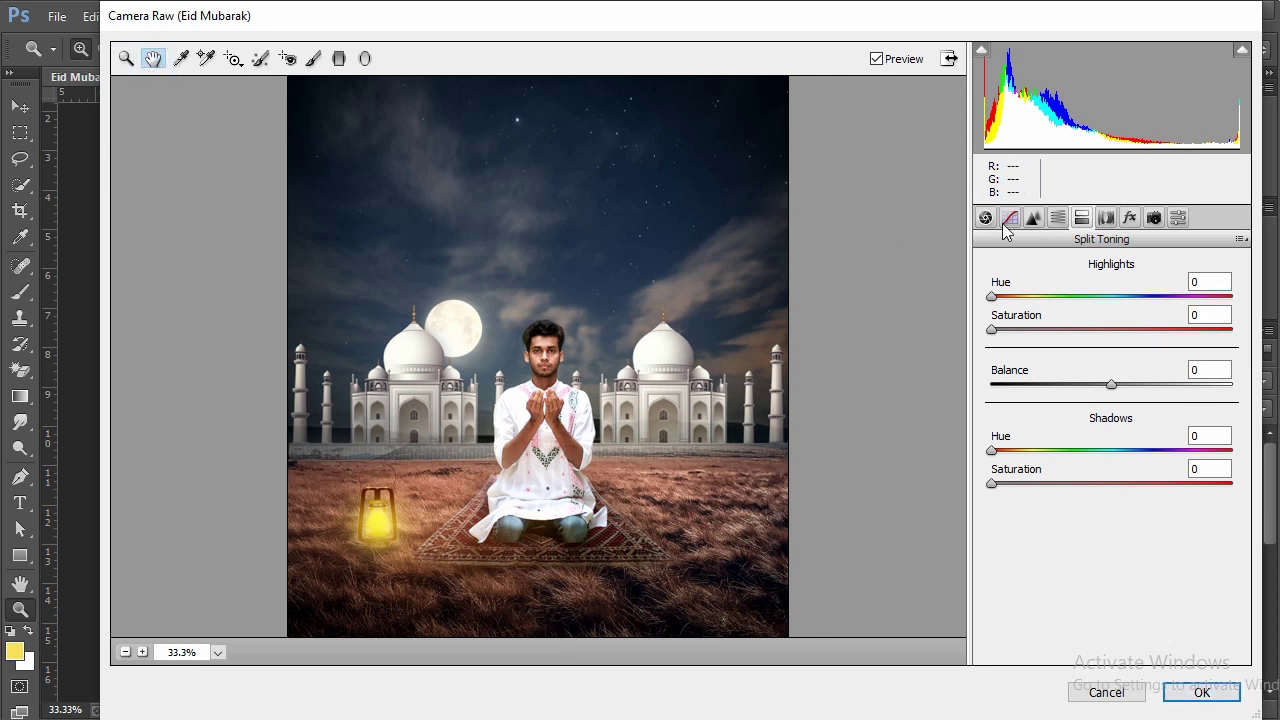
Set luminance noise reduction to 33 and apply the Camera Raw adjustments
click(1009, 219)
click(1033, 218)
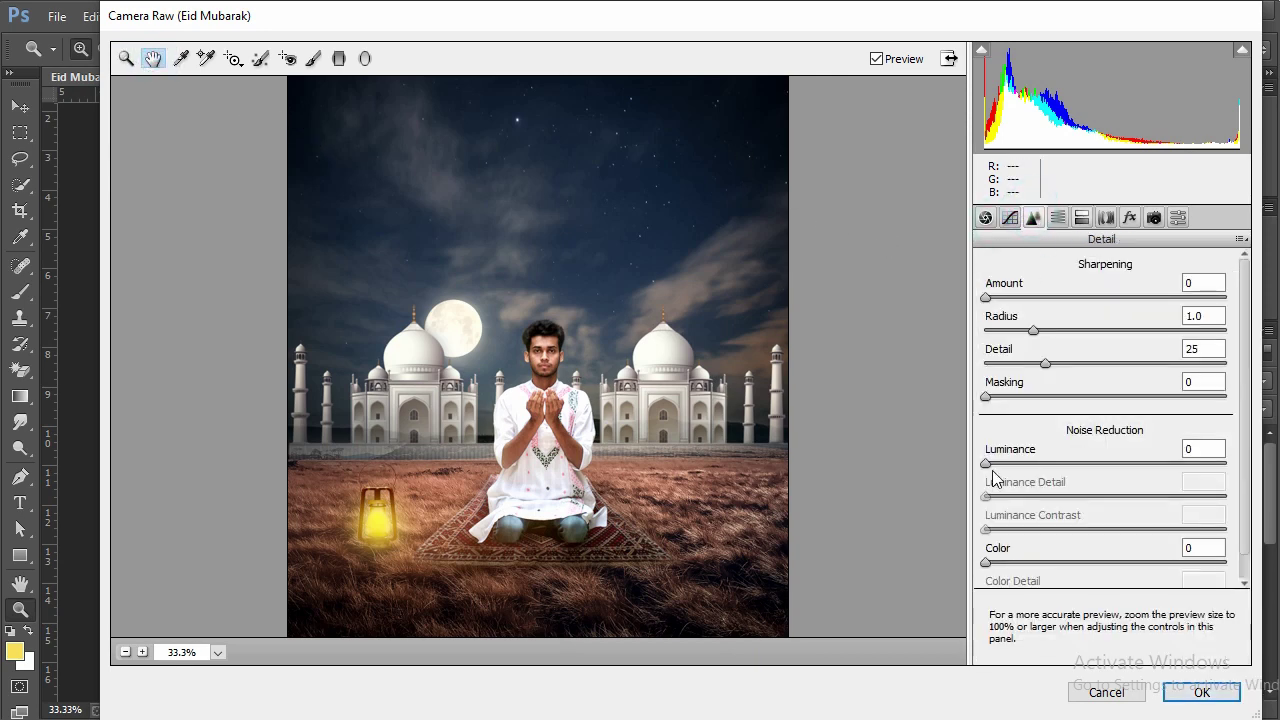
drag(1040, 476, 1070, 482)
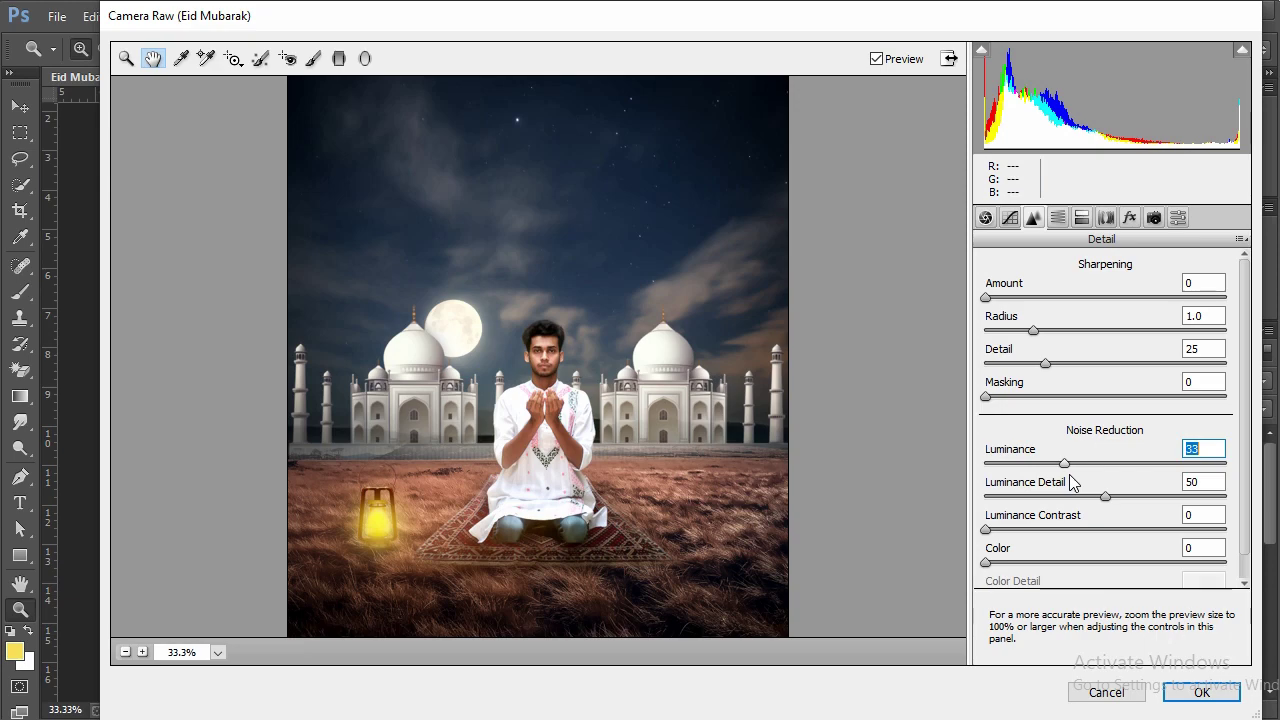
click(1187, 697)
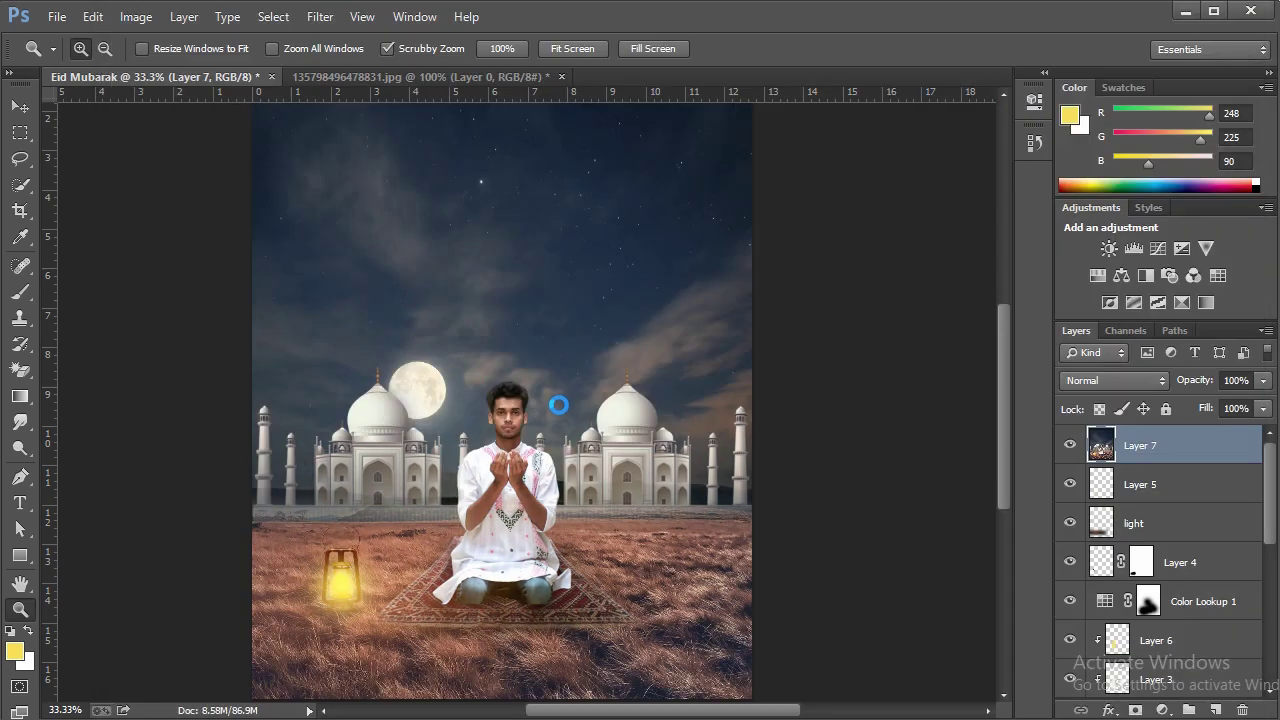
Apply Levels with the white input lowered to 244 to brighten the composite
click(536, 400)
right_click(579, 270)
click(669, 408)
right_click(500, 383)
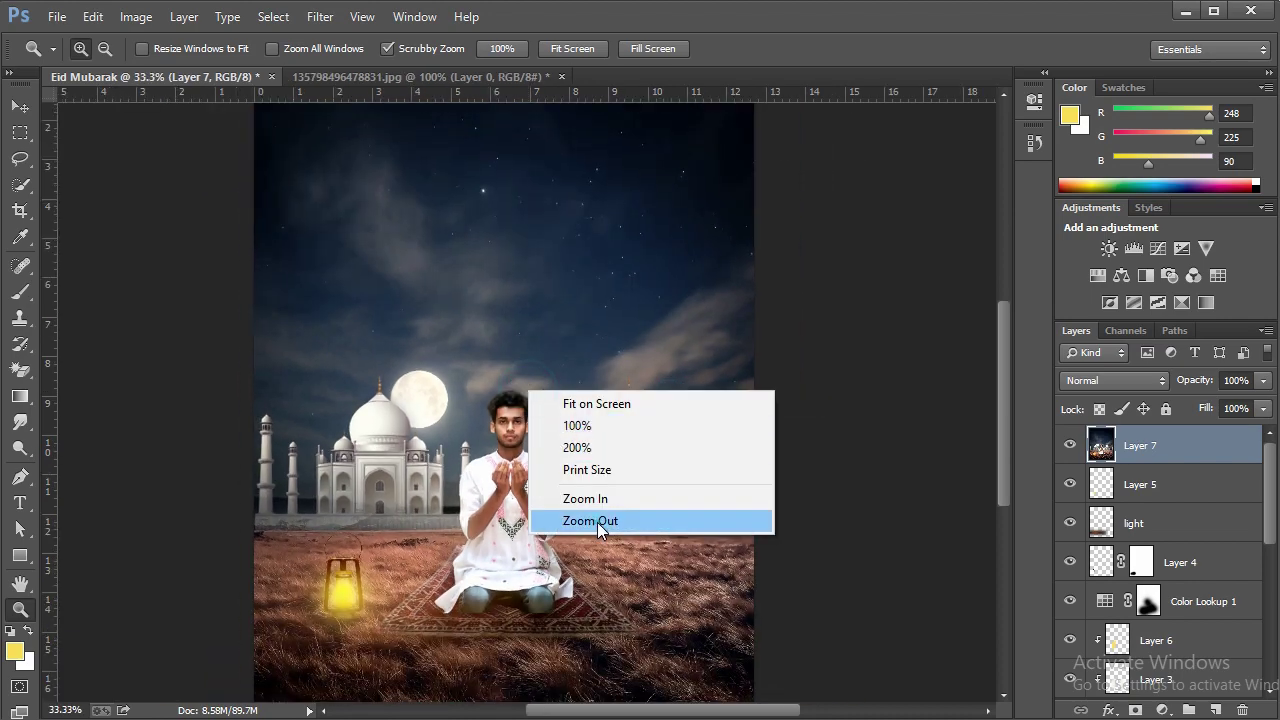
click(600, 517)
key(ctrl+plus)
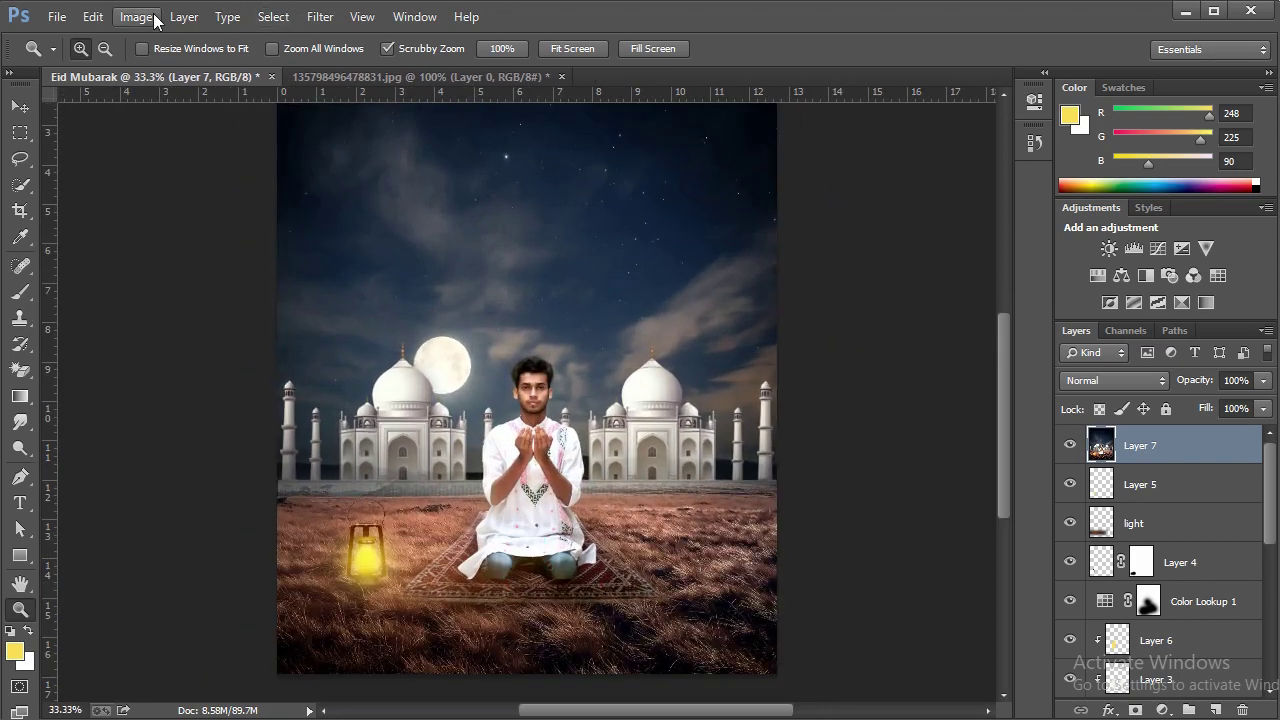
click(137, 17)
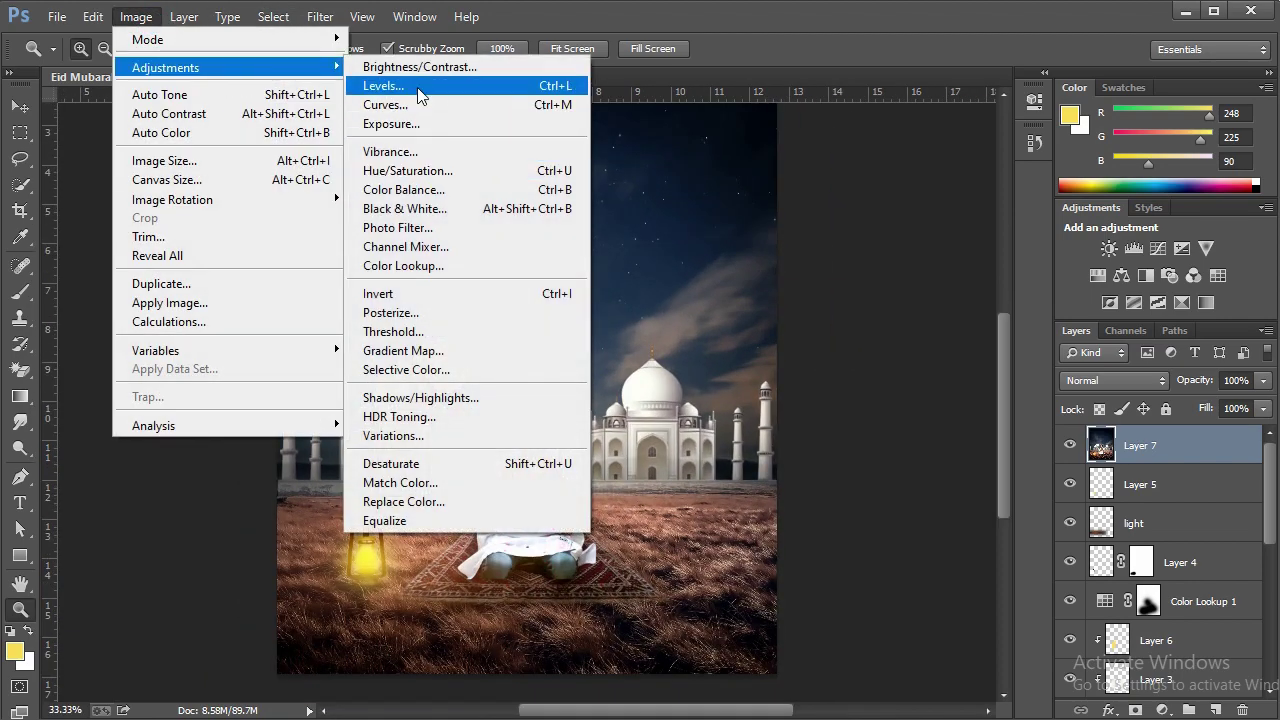
click(383, 86)
drag(861, 404, 865, 406)
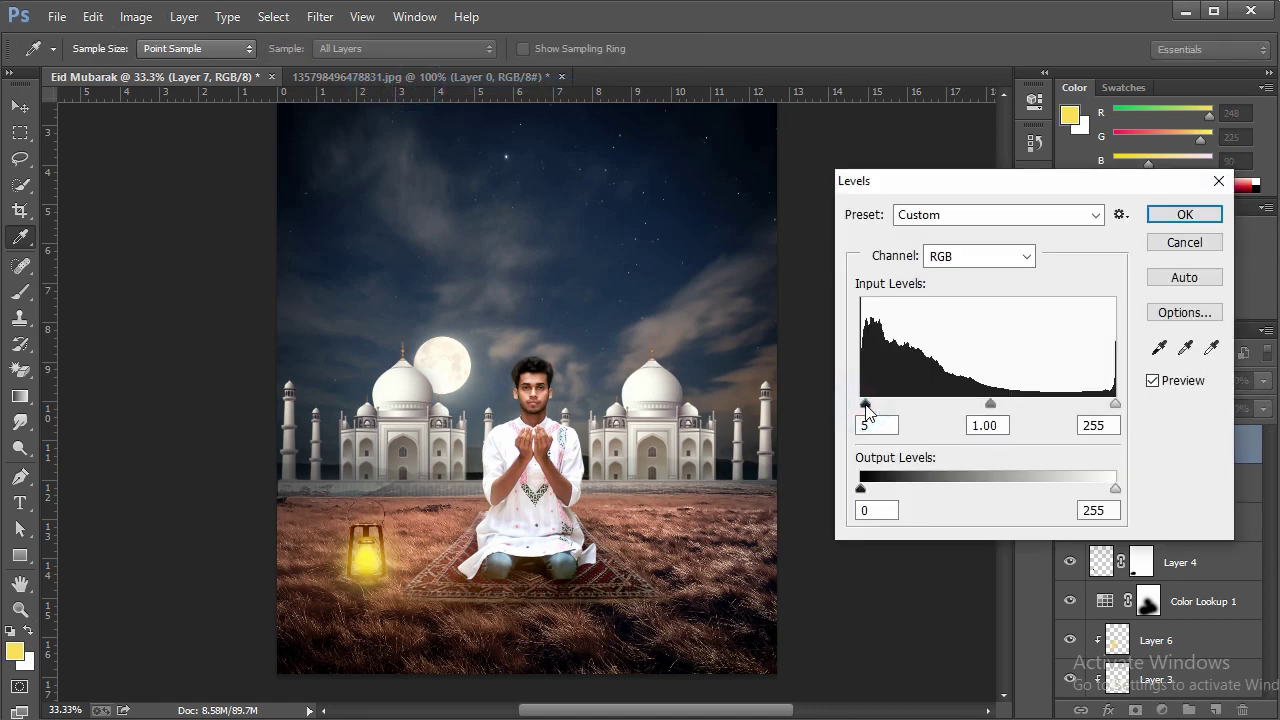
drag(1114, 404, 1104, 405)
click(1153, 381)
click(1153, 381)
click(1183, 215)
Zoom in on the praying man, then fit the whole composite on screen to review it
key(z)
click(510, 402)
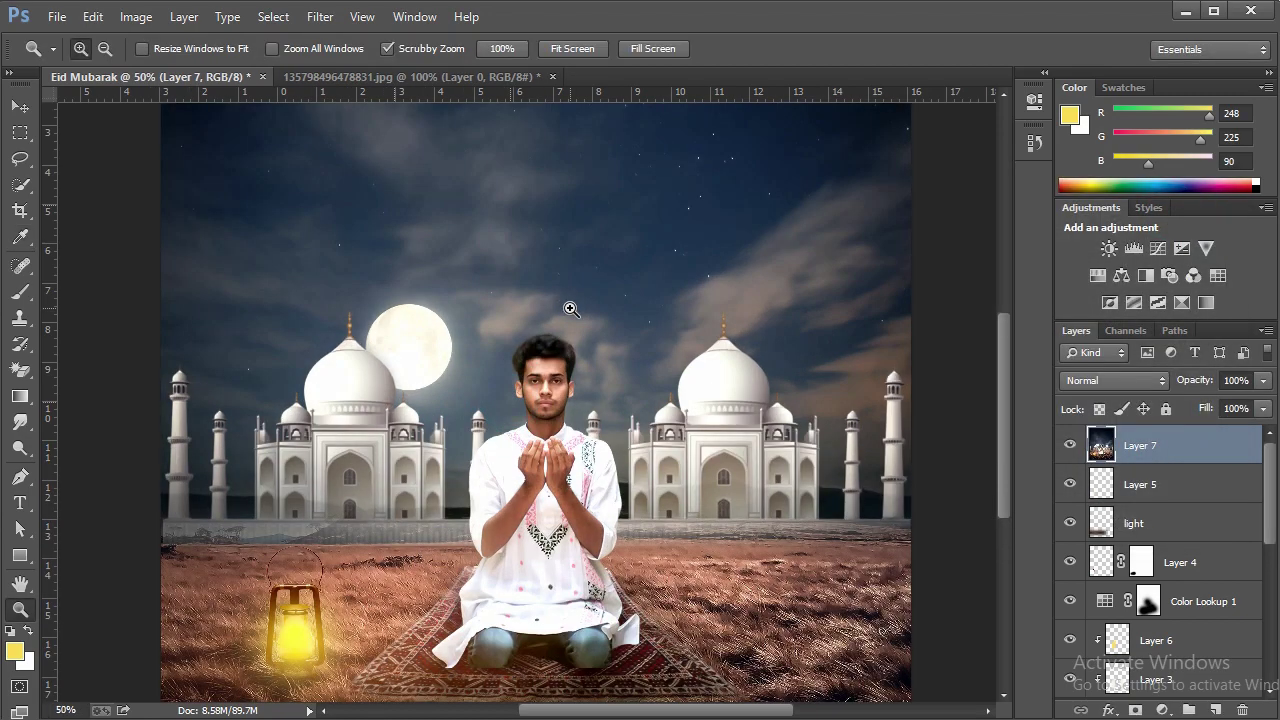
right_click(606, 280)
click(671, 428)
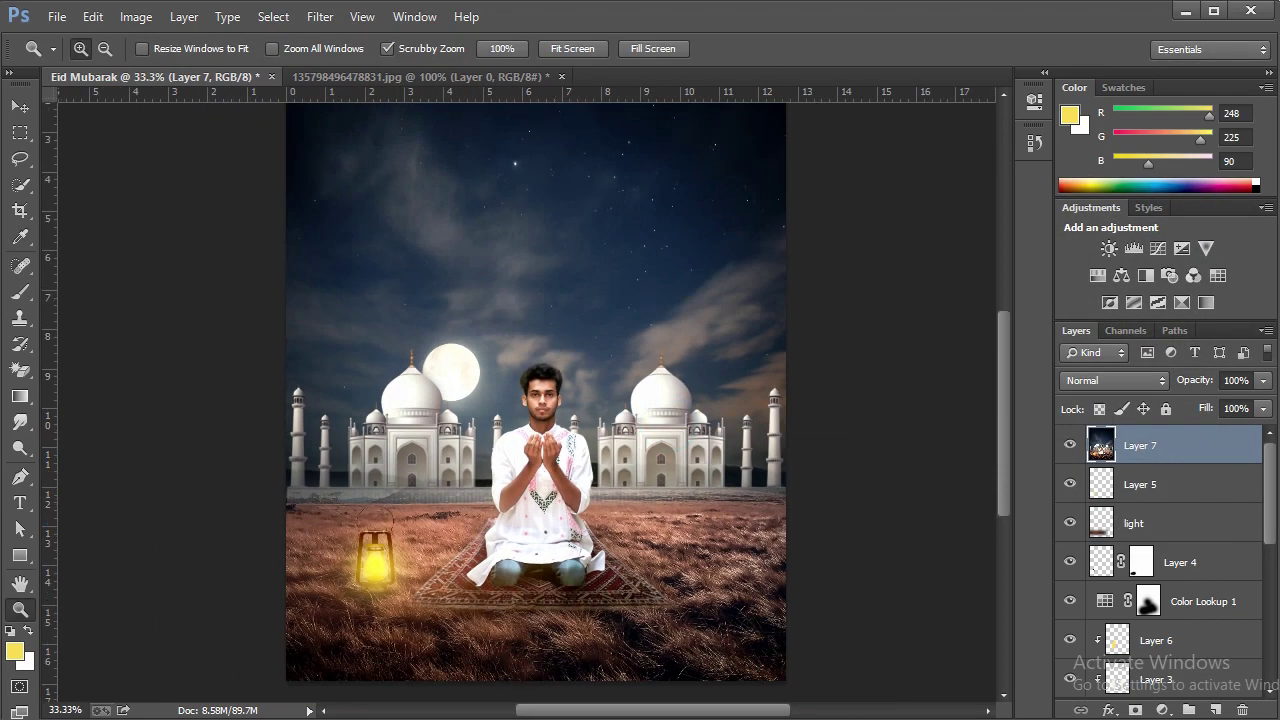
click(565, 398)
right_click(568, 400)
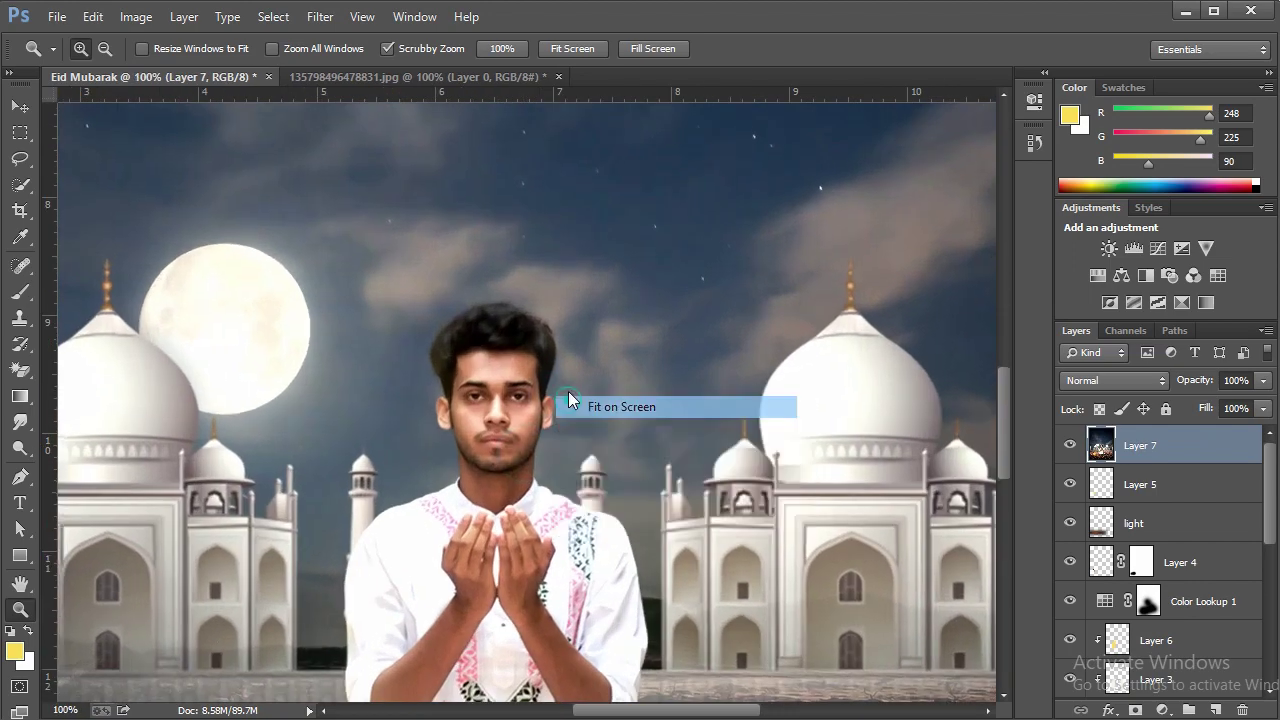
right_click(563, 343)
click(714, 474)
click(563, 386)
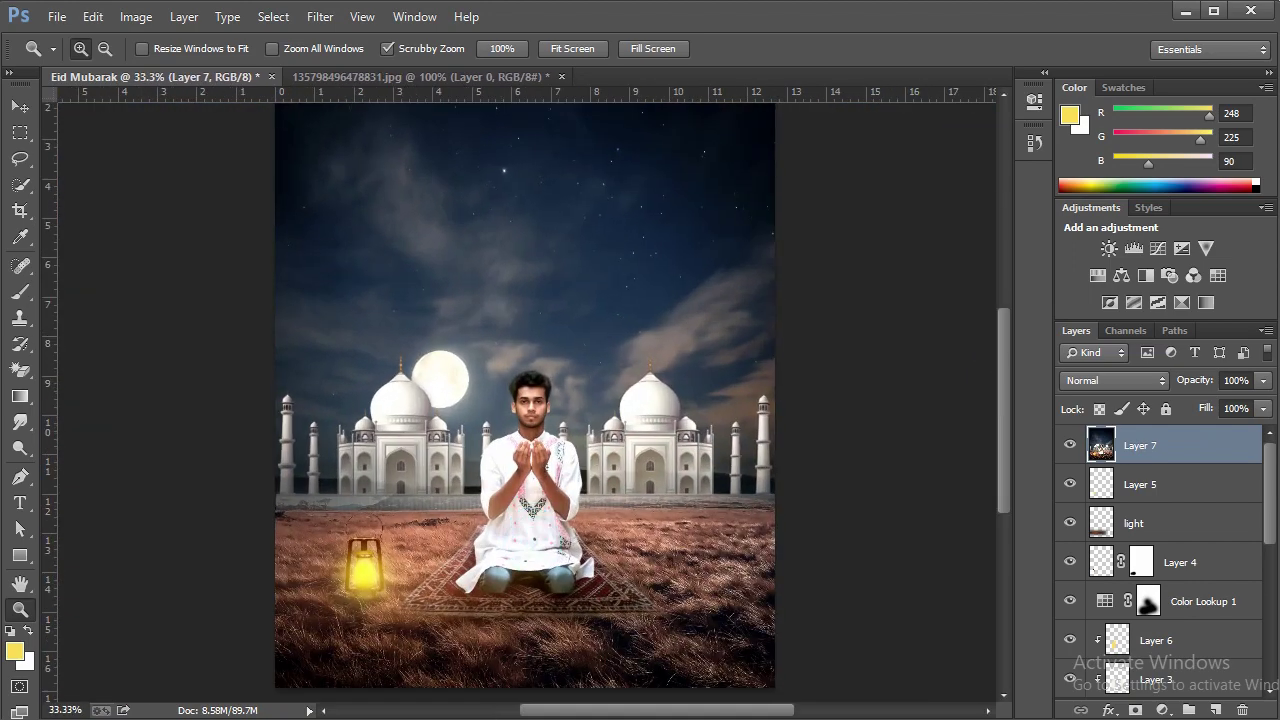
key(alt+Tab)
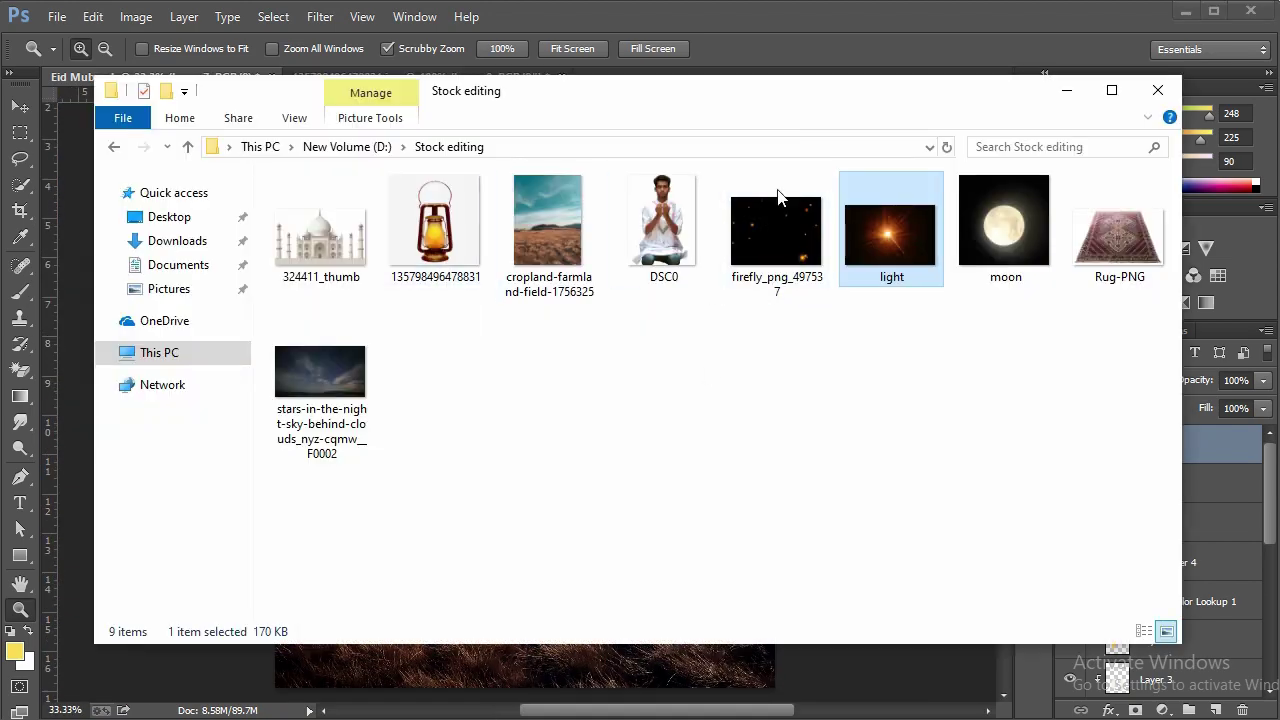
Place the firefly image in Screen mode, stretched wider and moved down over the field
click(893, 9)
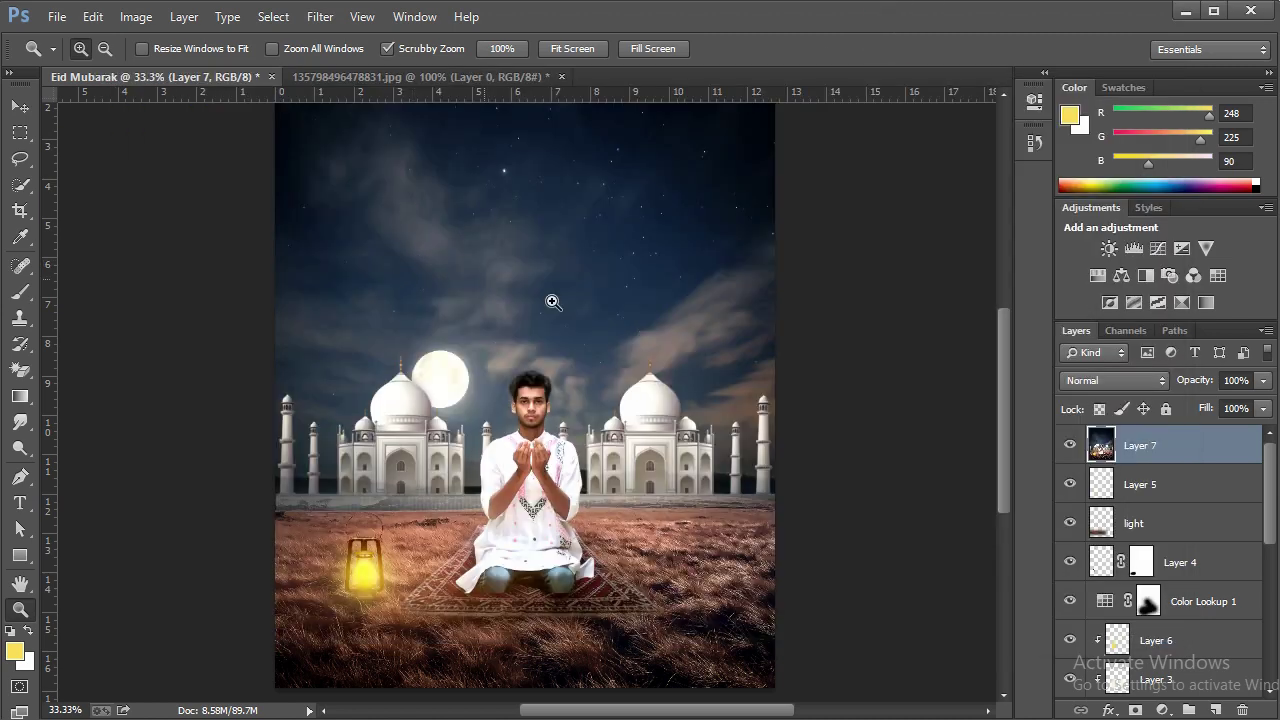
key(alt+Tab)
drag(777, 223, 631, 688)
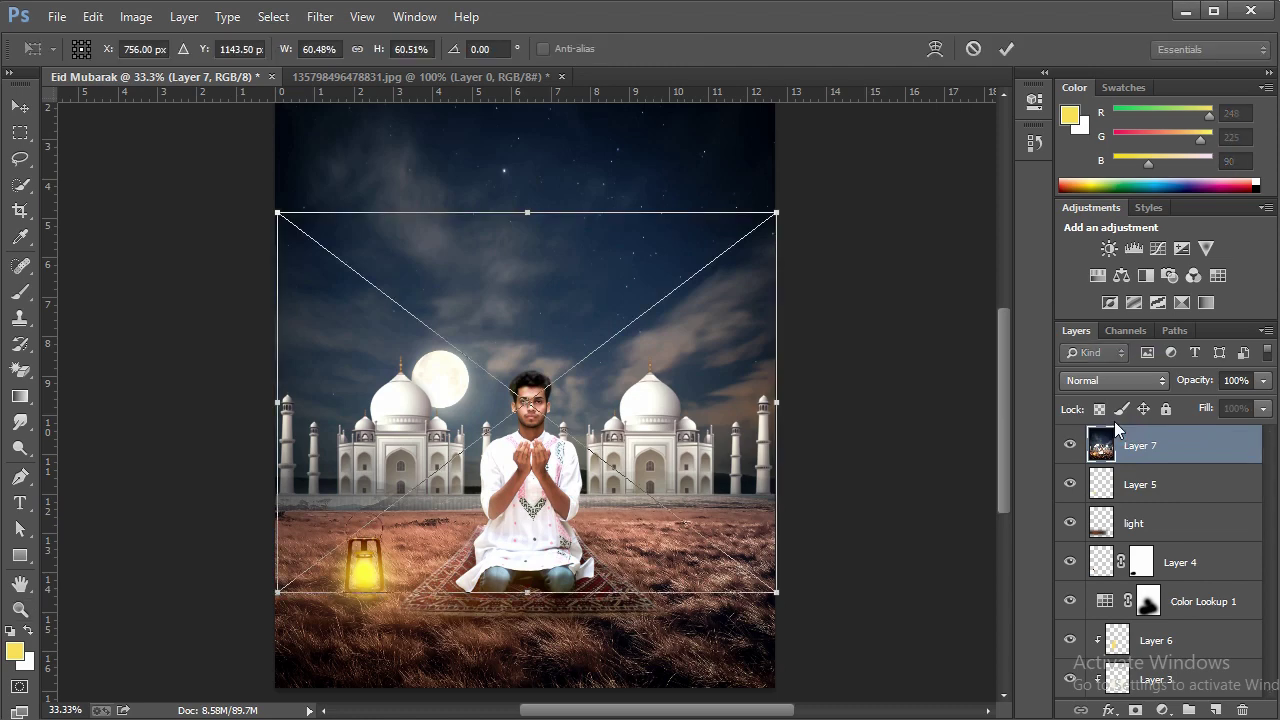
click(1113, 380)
click(1090, 170)
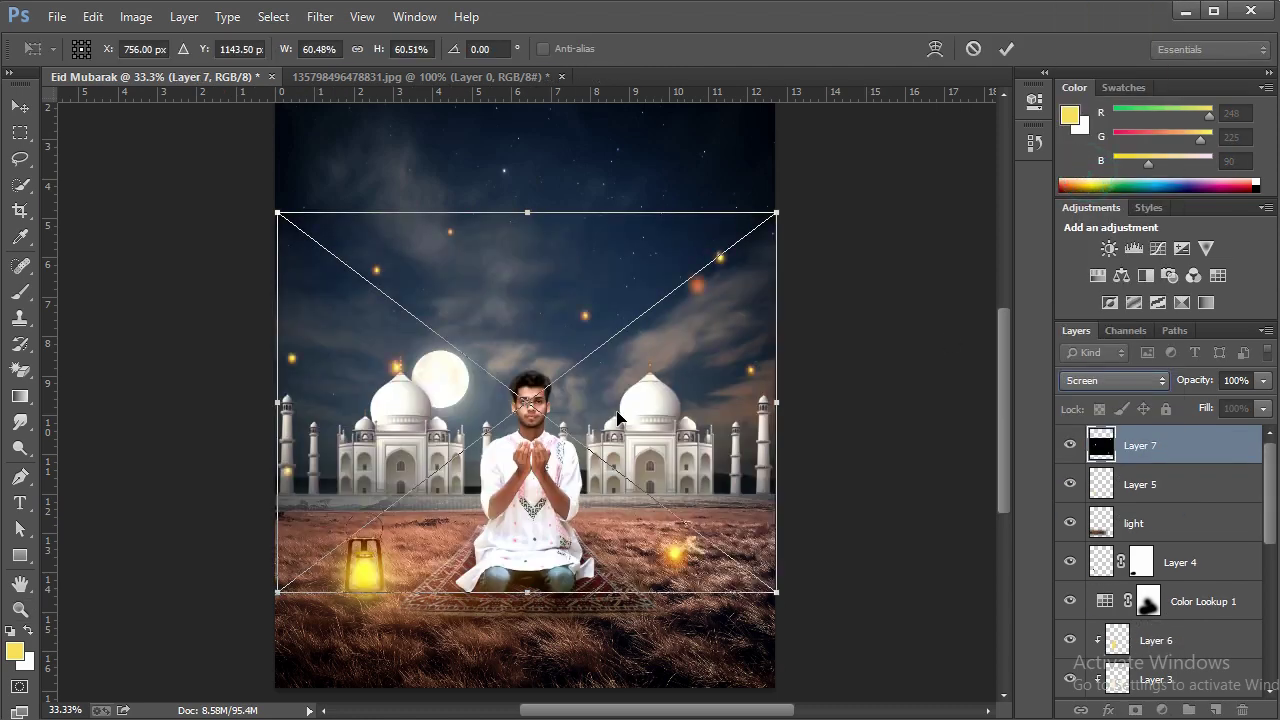
drag(626, 387, 626, 483)
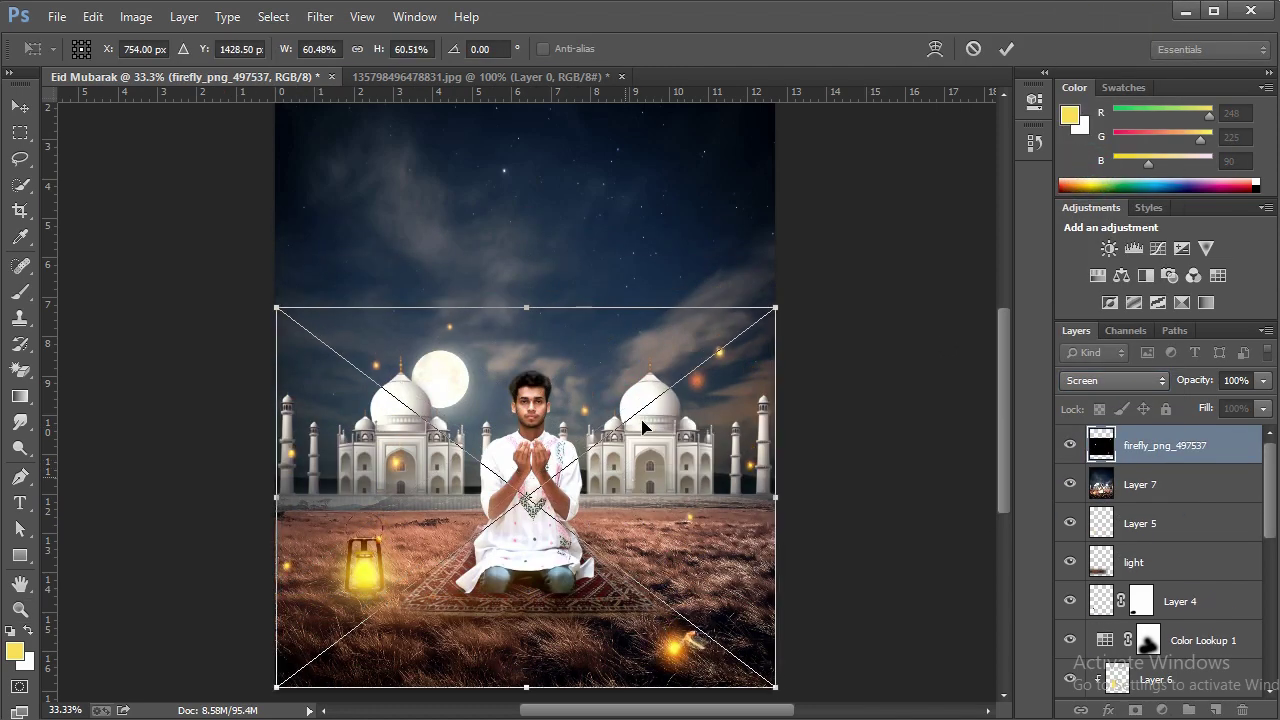
drag(279, 311, 270, 313)
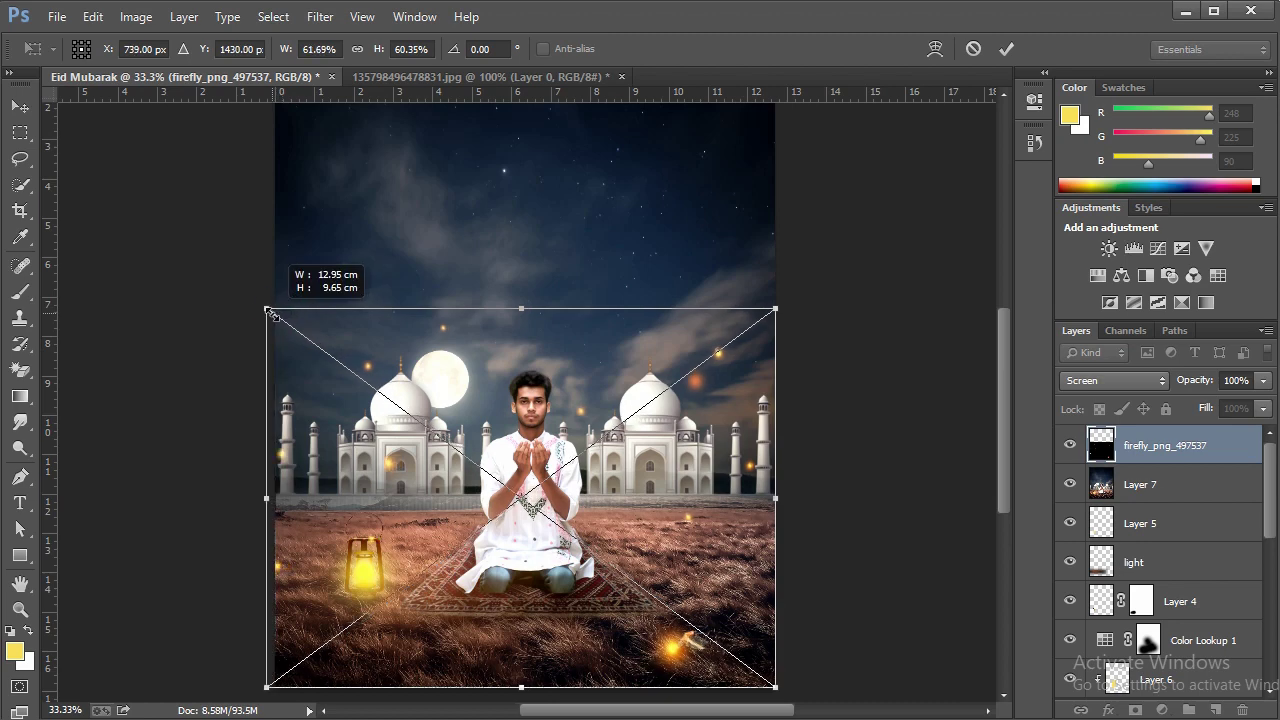
click(1006, 48)
Rasterize the firefly_png_497537 layer so it can be erased
key(z)
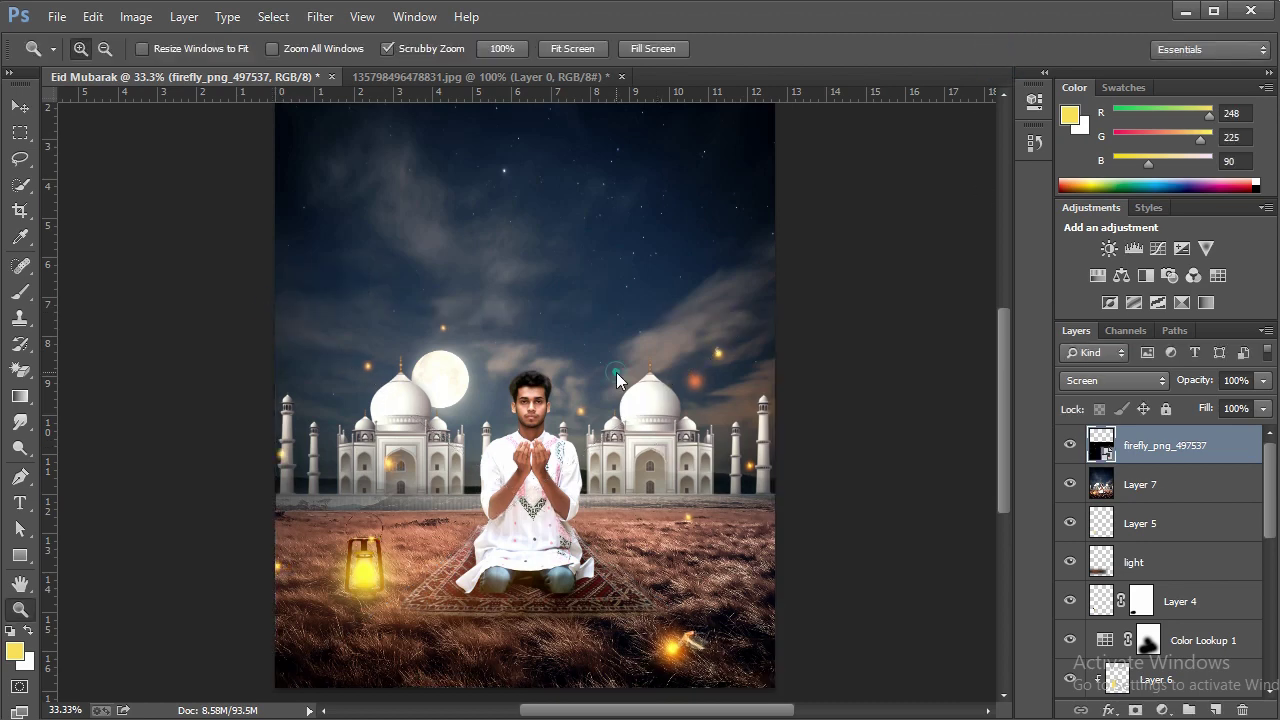
right_click(624, 384)
click(628, 390)
right_click(628, 392)
click(686, 508)
click(612, 588)
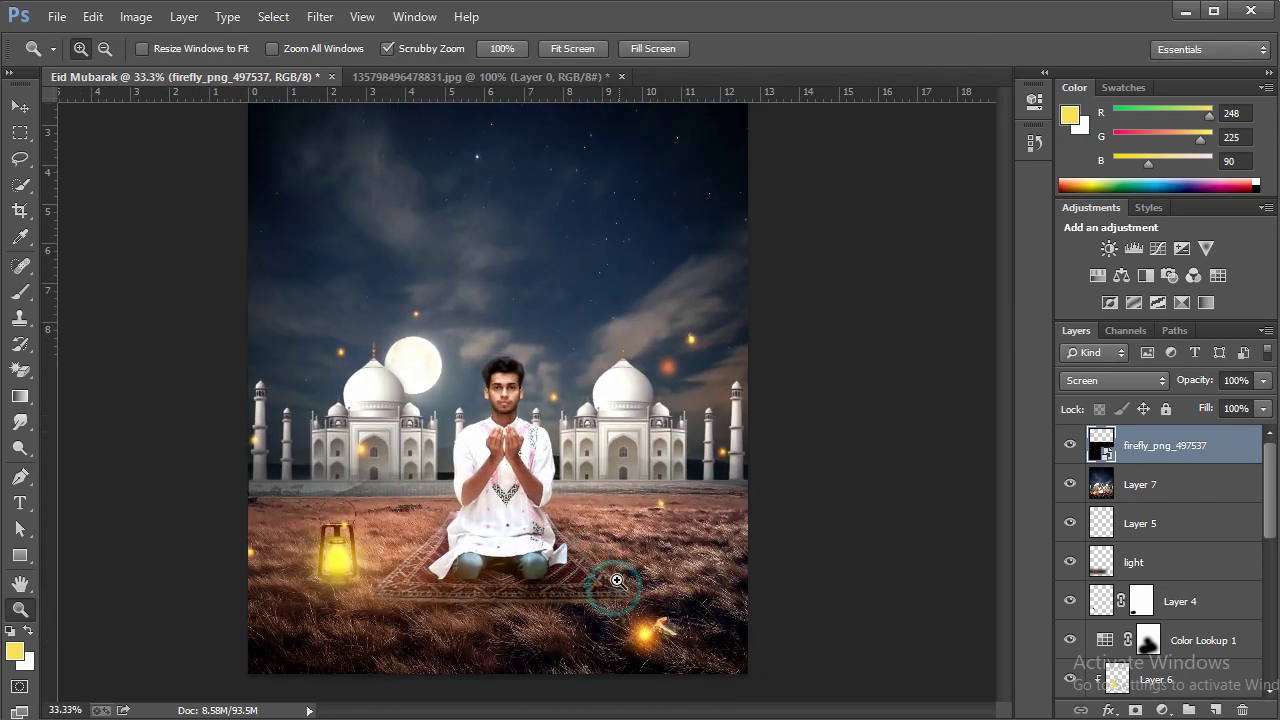
click(590, 517)
right_click(1162, 433)
click(997, 296)
Set up the standard Eraser at size 500 with the view at 33.3%
key(b)
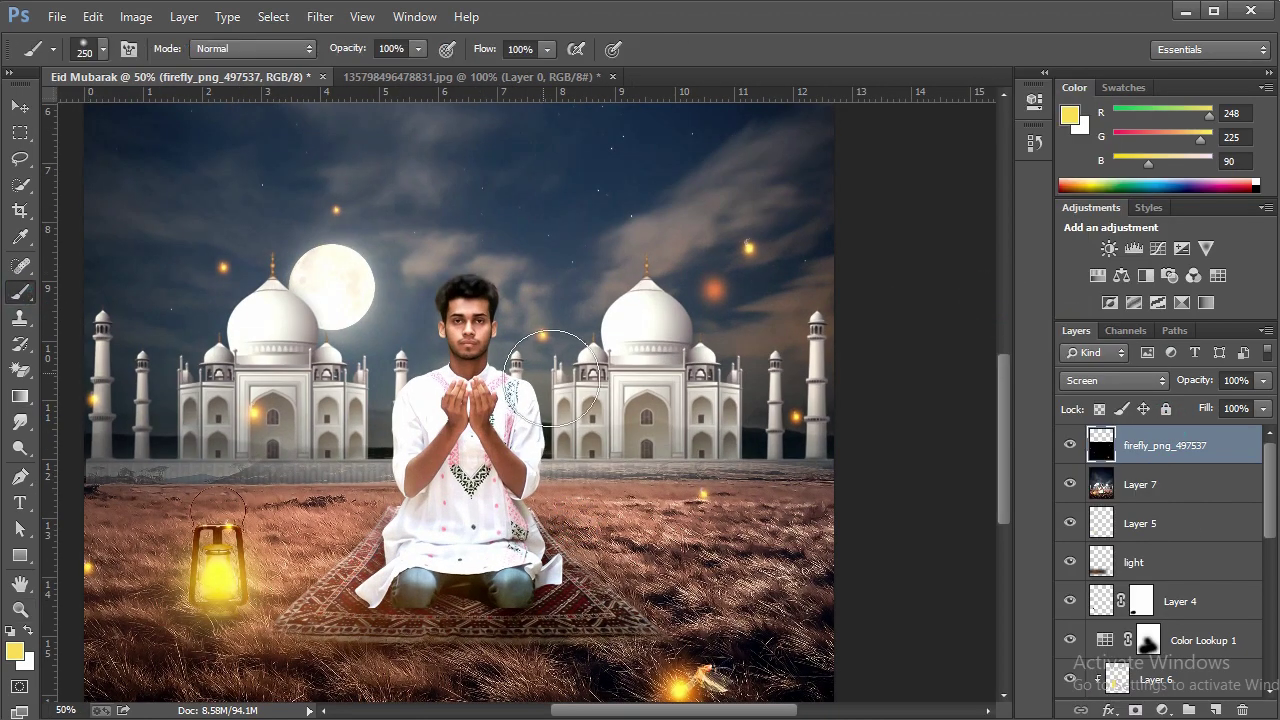
click(19, 370)
right_click(19, 370)
click(95, 363)
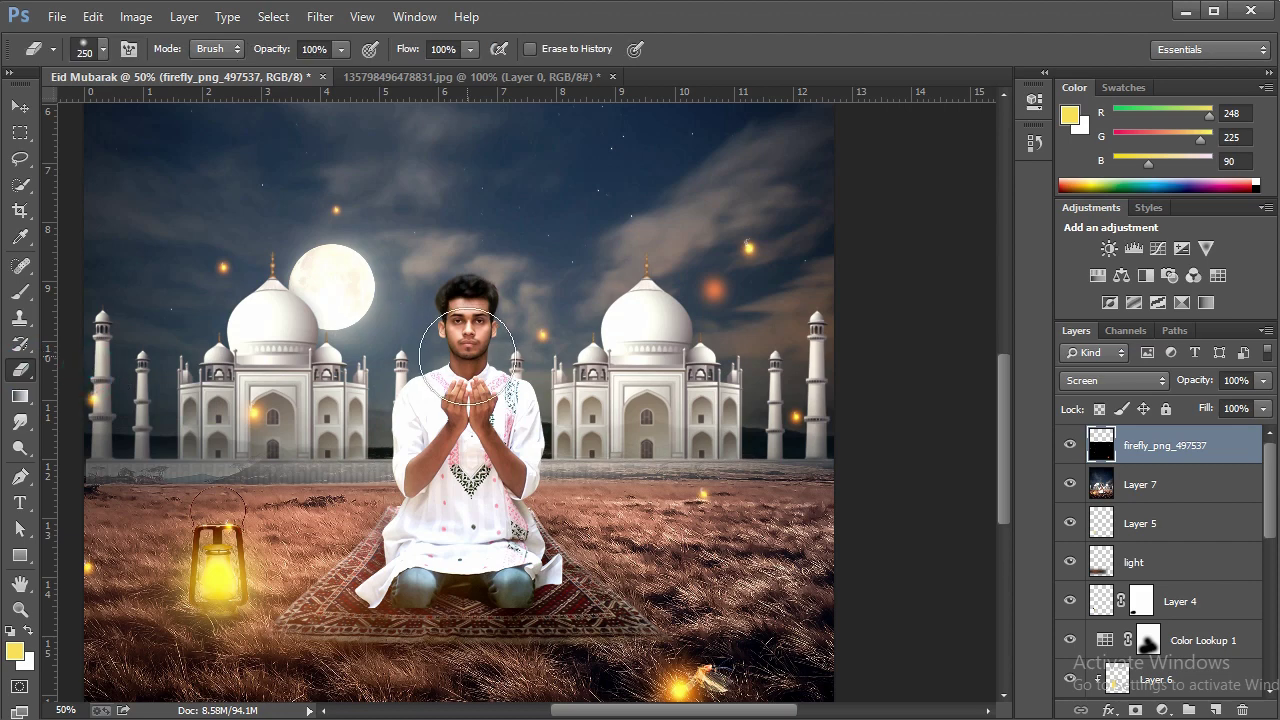
key(bracketright)
key(bracketright)
key(bracketright)
key(z)
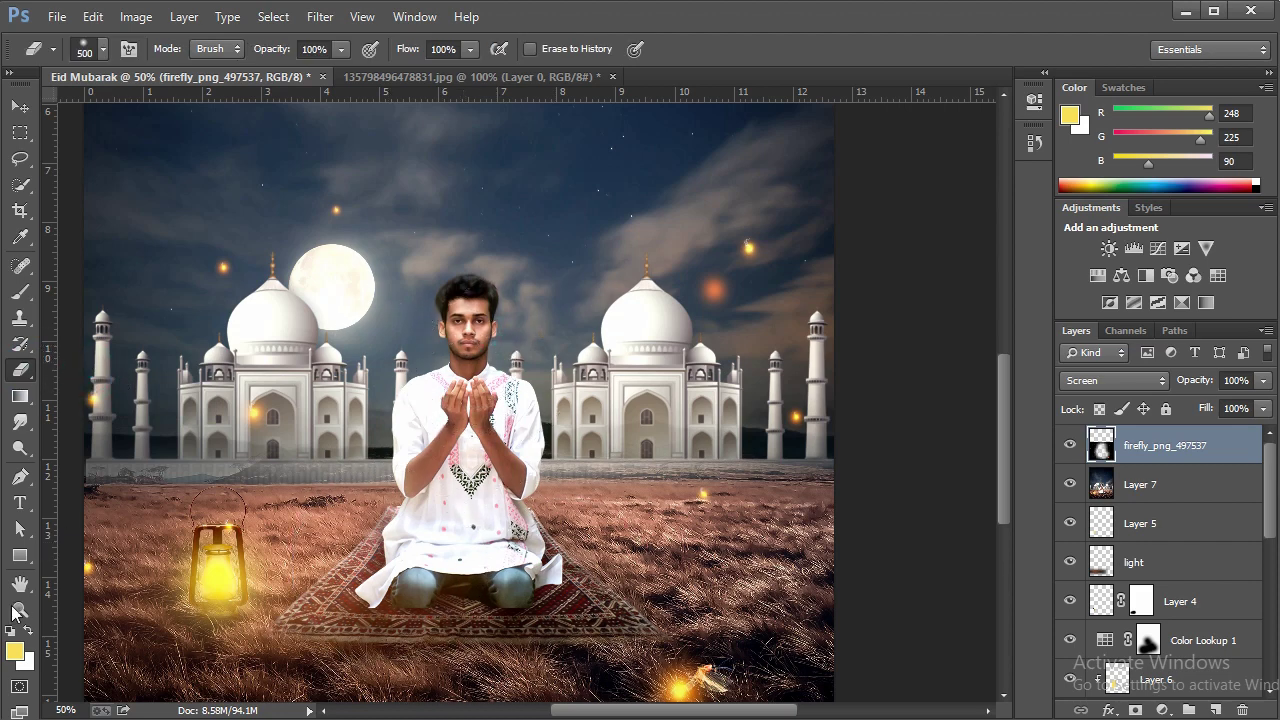
right_click(432, 346)
click(480, 371)
right_click(489, 313)
click(531, 443)
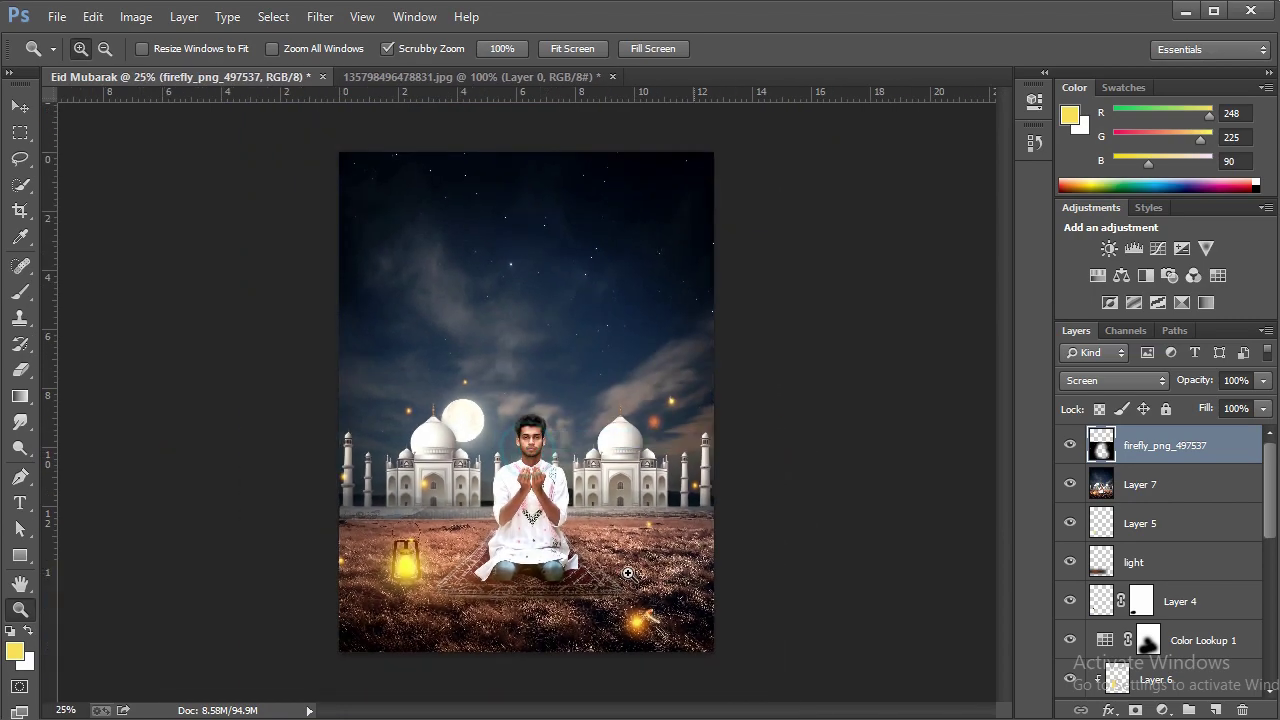
click(604, 573)
right_click(568, 460)
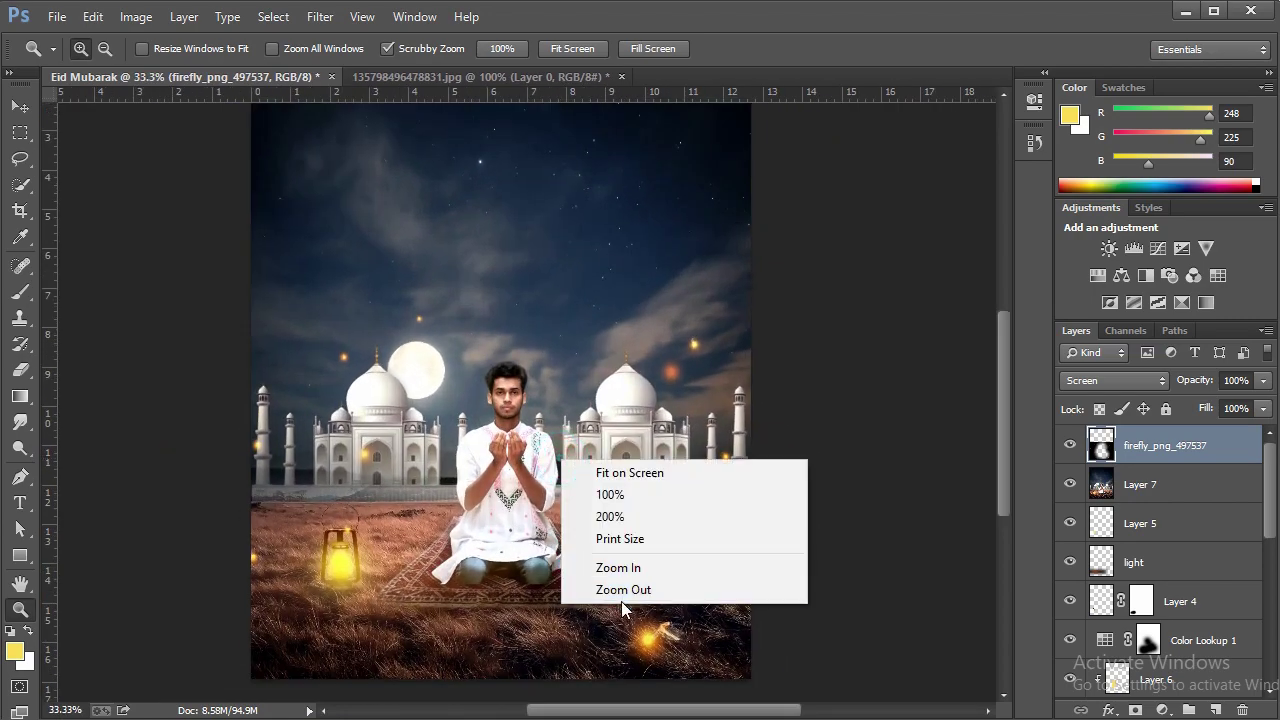
click(622, 592)
click(491, 626)
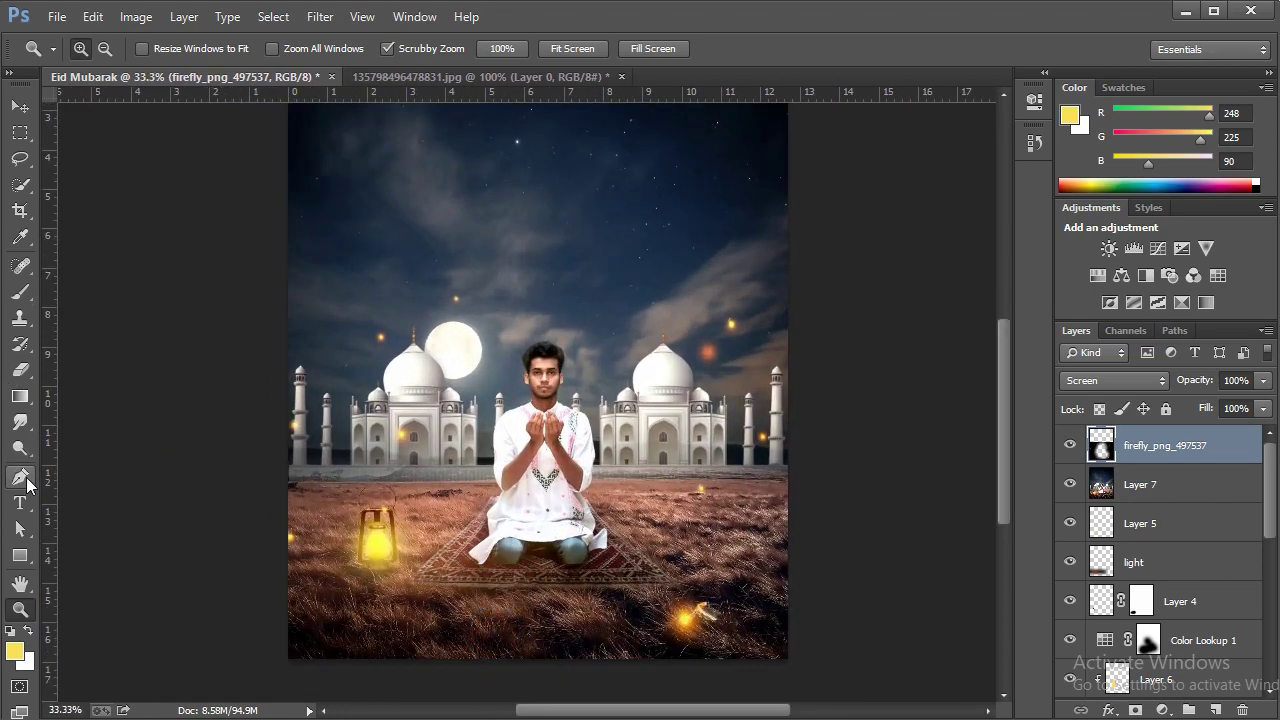
Type the 'Eid Mubarak' title in the sky, coloured cream #fff8e6 sampled from the moon
click(20, 503)
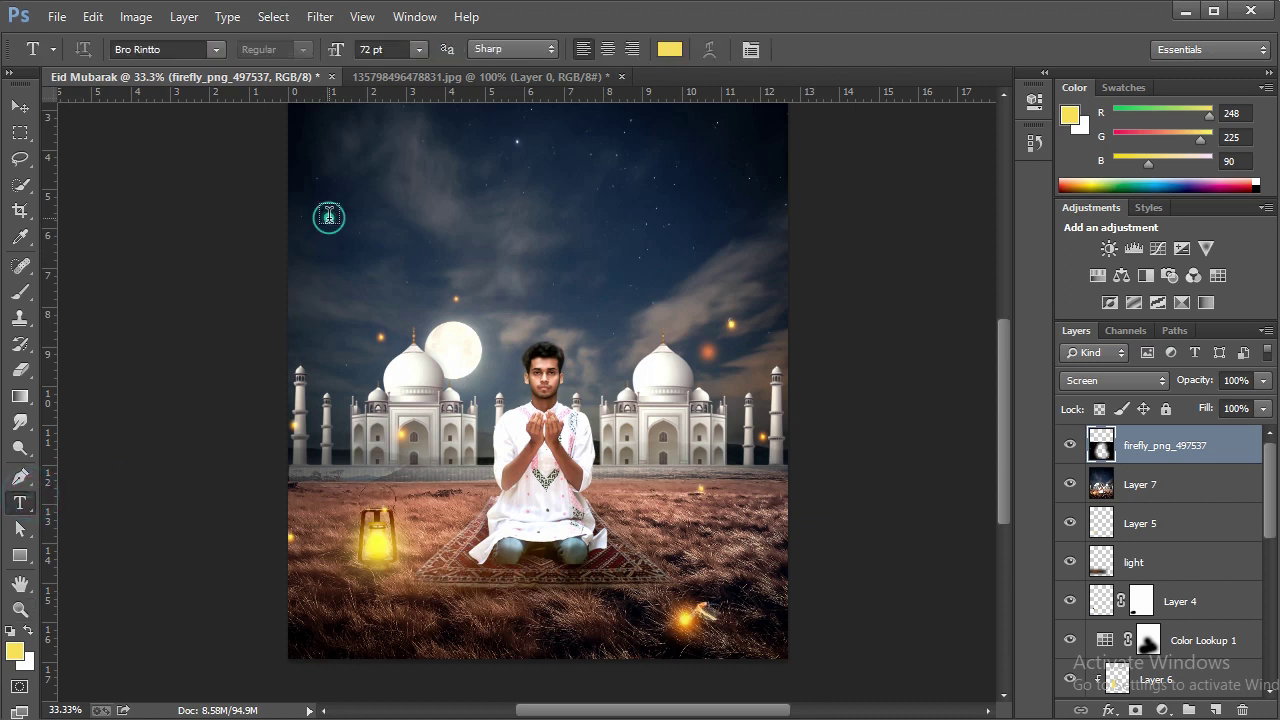
click(329, 216)
text(Ei)
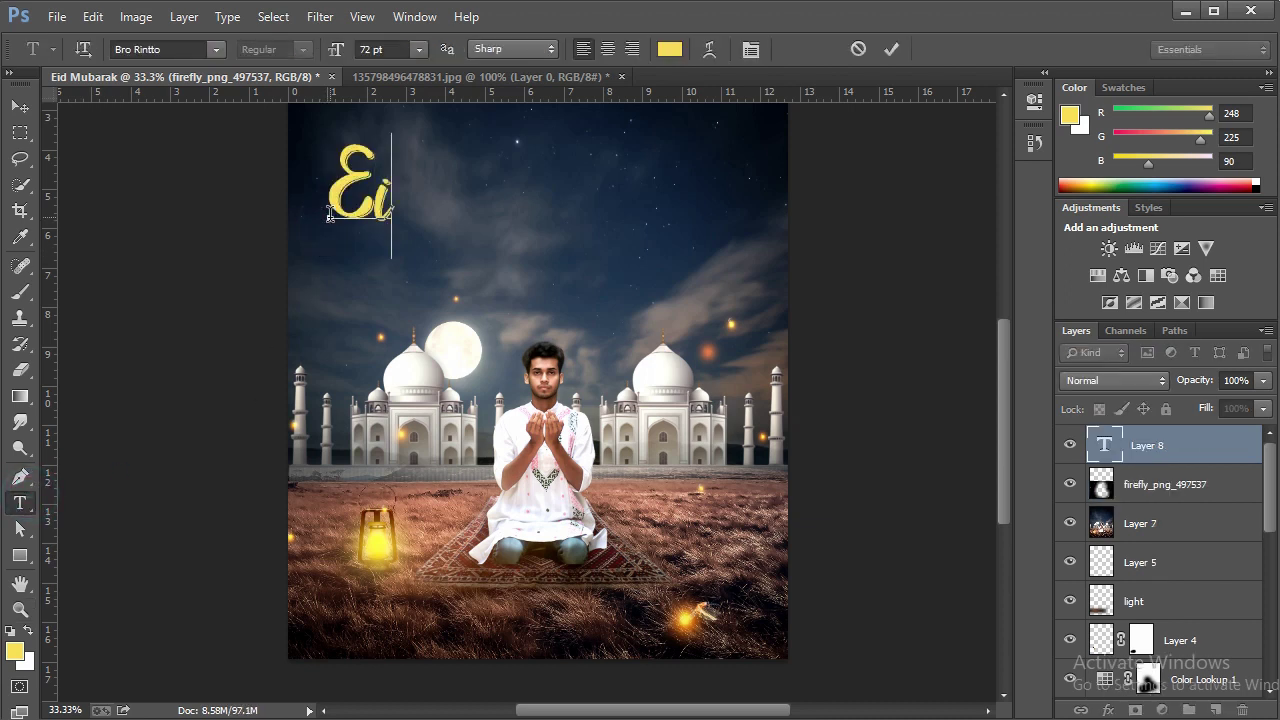
text(d Muba)
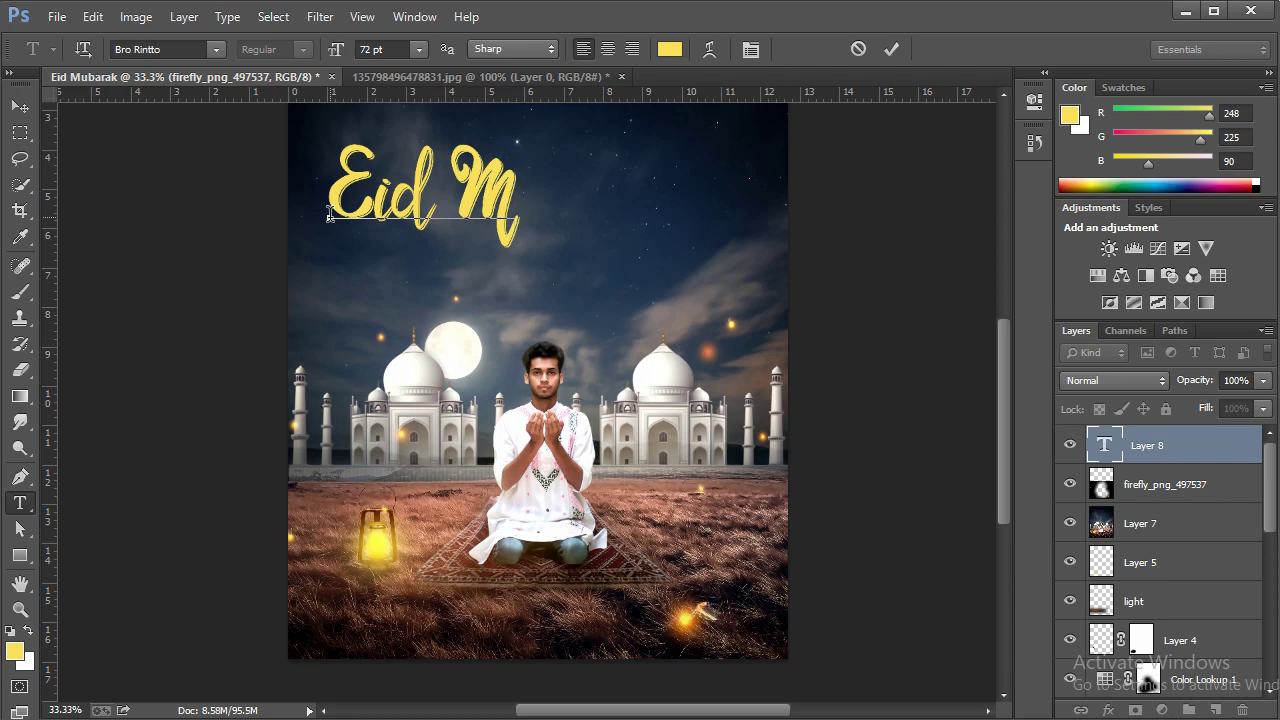
text(rak)
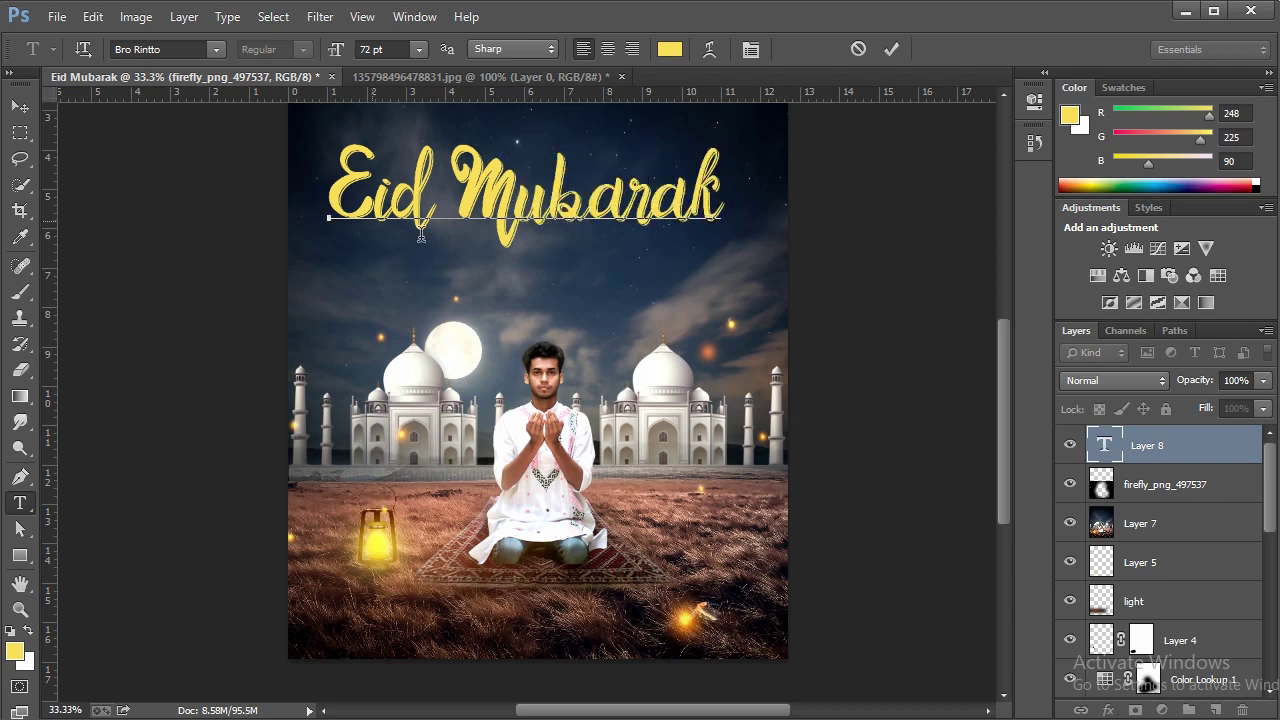
key(ctrl+a)
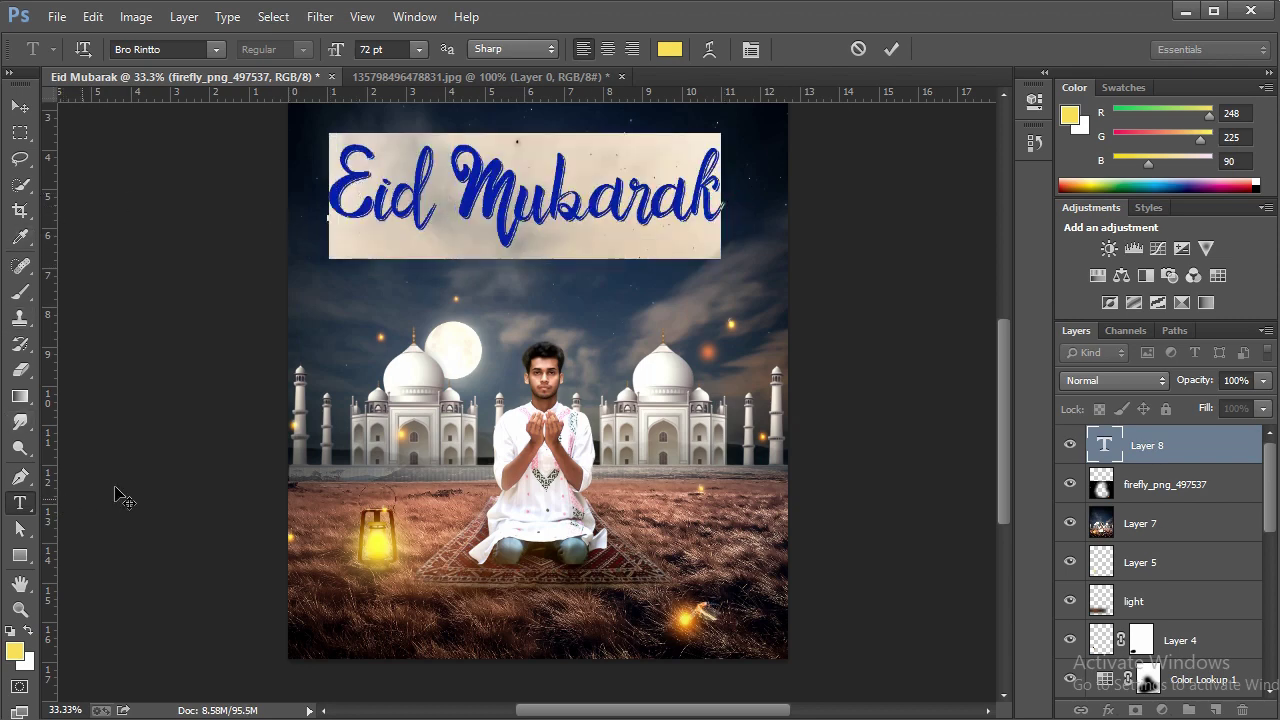
click(670, 49)
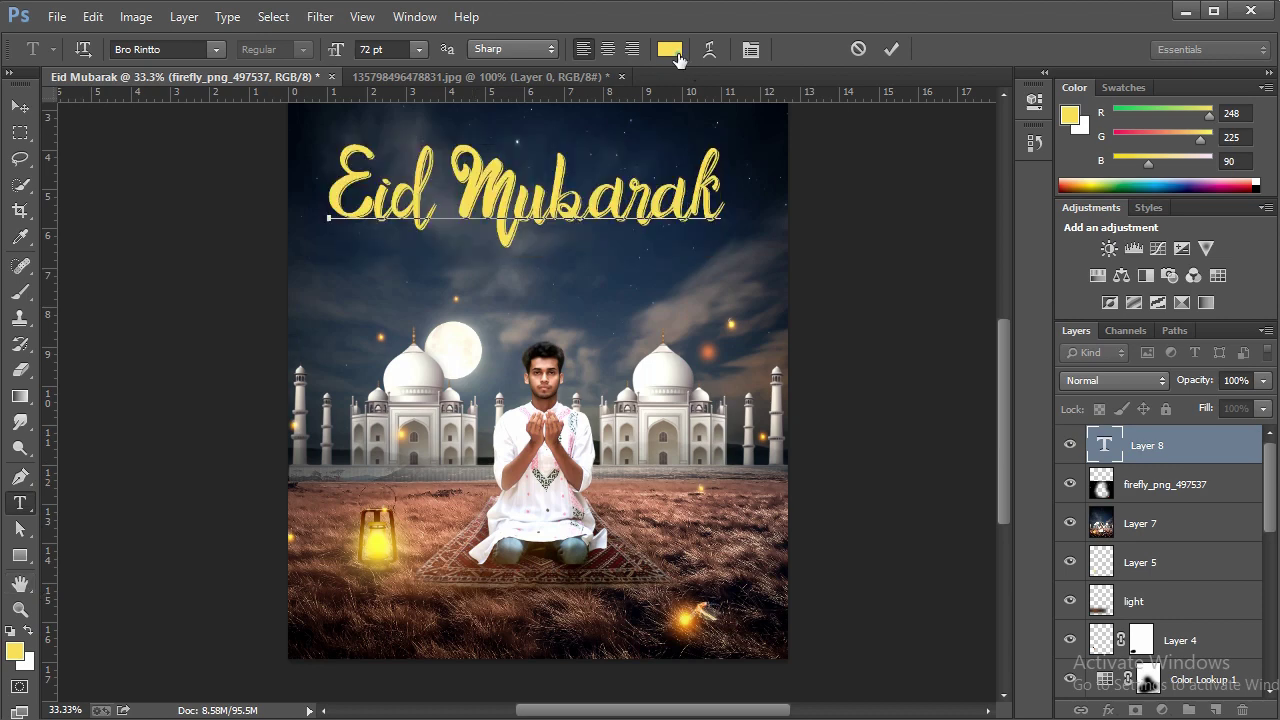
click(471, 363)
click(1262, 348)
click(893, 49)
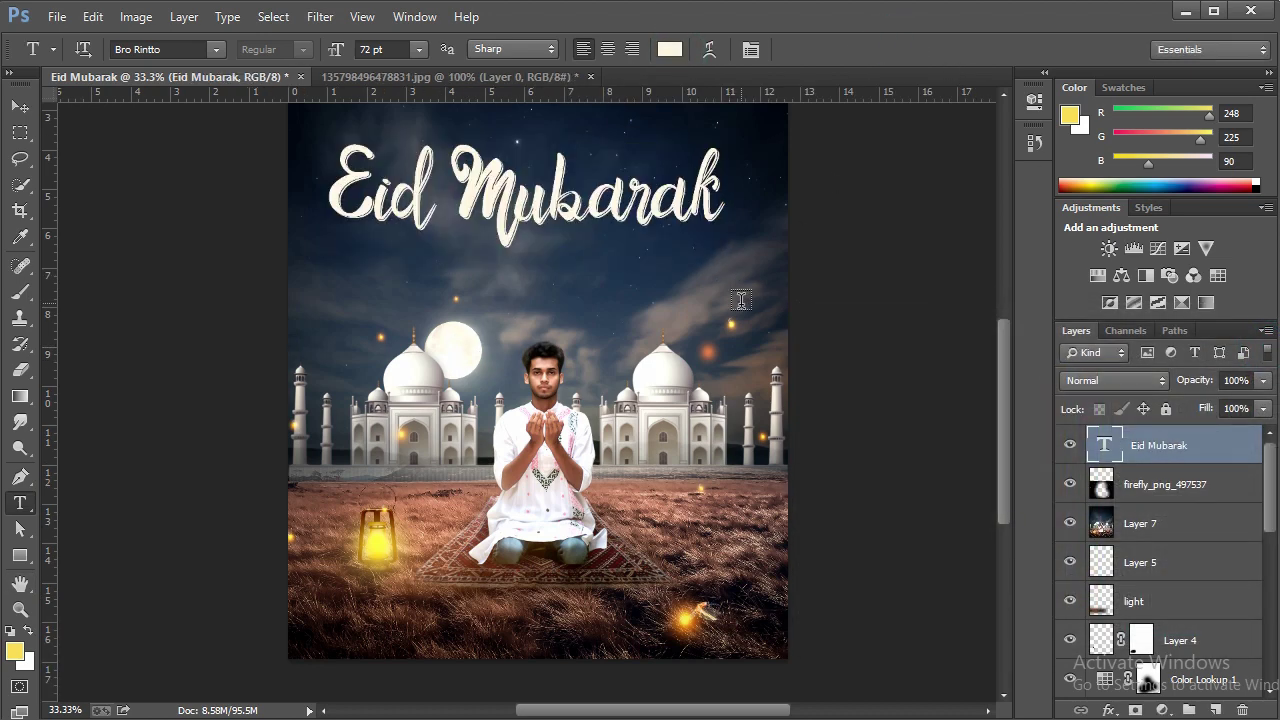
key(ctrl+t)
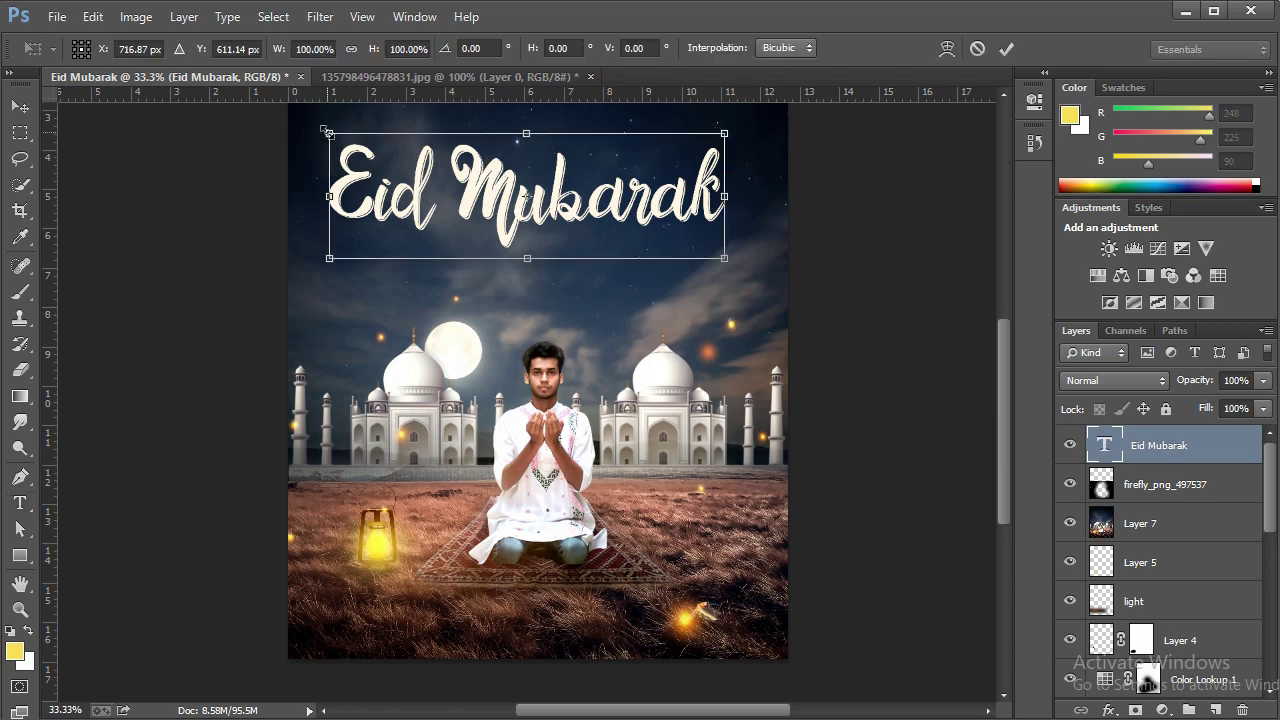
Scale the Eid Mubarak title to about 95% and centre it high above the mosques
drag(324, 130, 487, 186)
drag(535, 250, 480, 236)
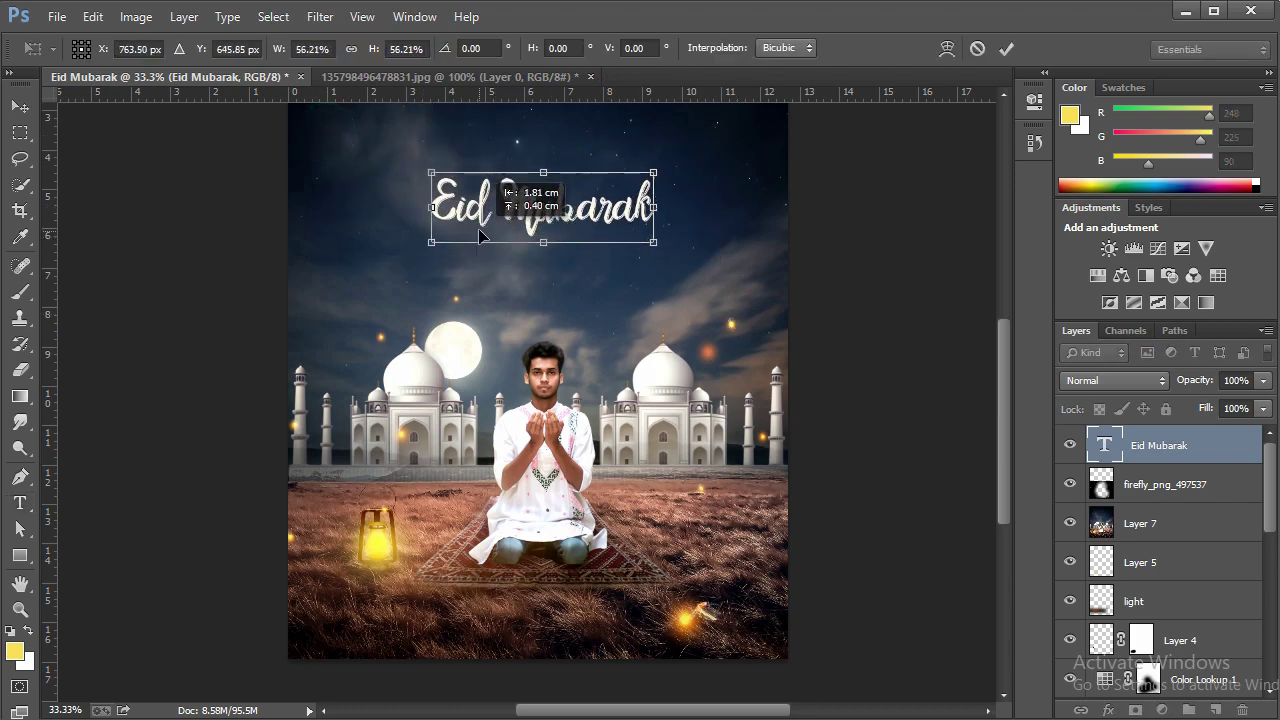
drag(679, 250, 692, 255)
drag(622, 237, 610, 222)
key(ctrl+minus)
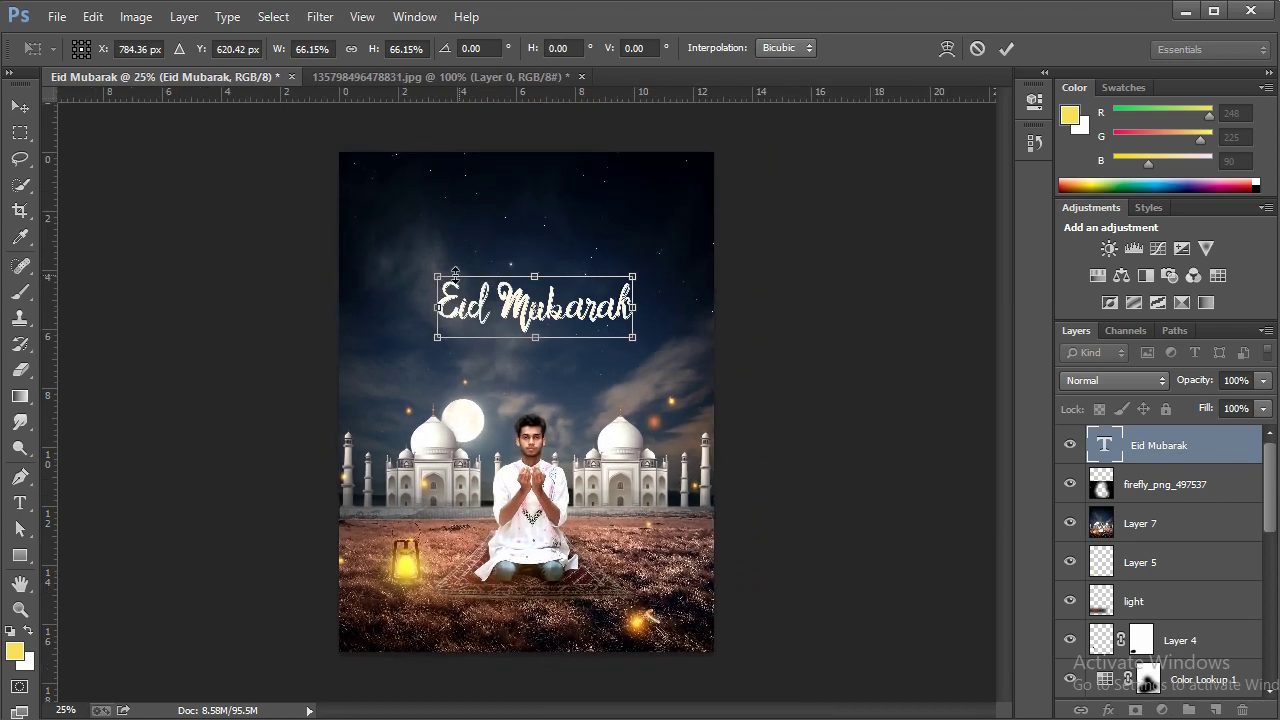
drag(434, 272, 408, 257)
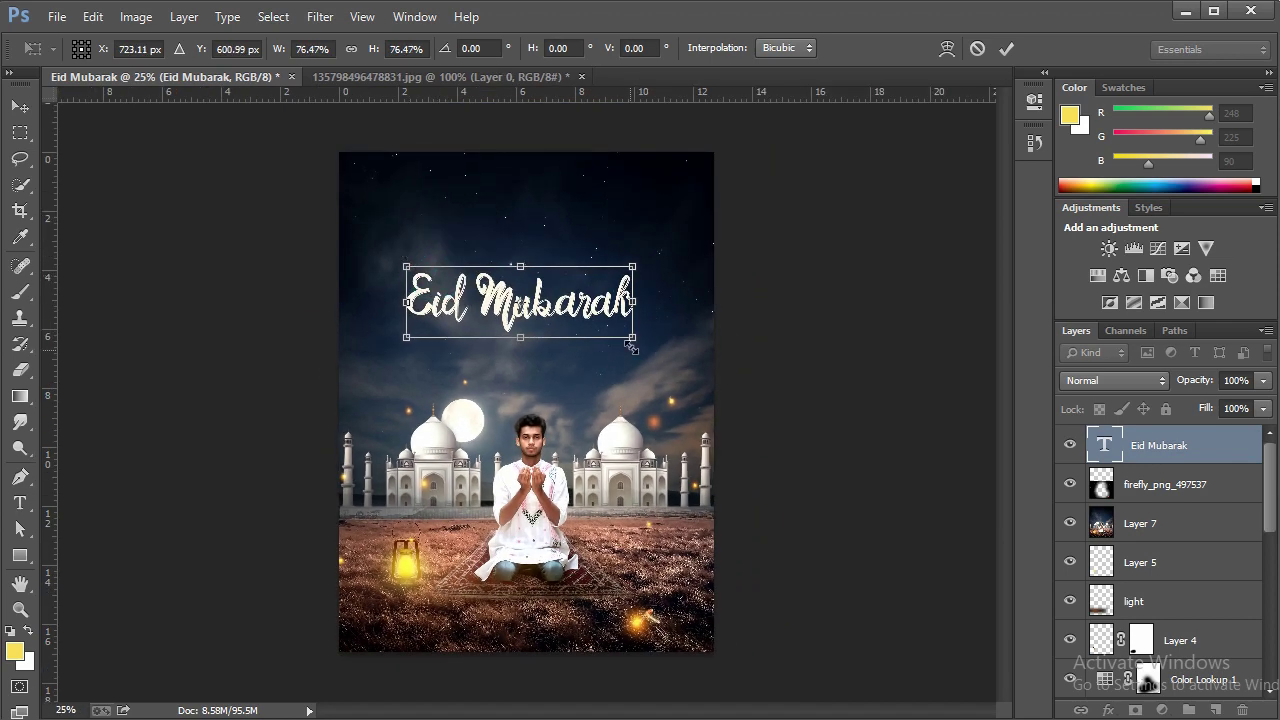
drag(631, 343, 649, 356)
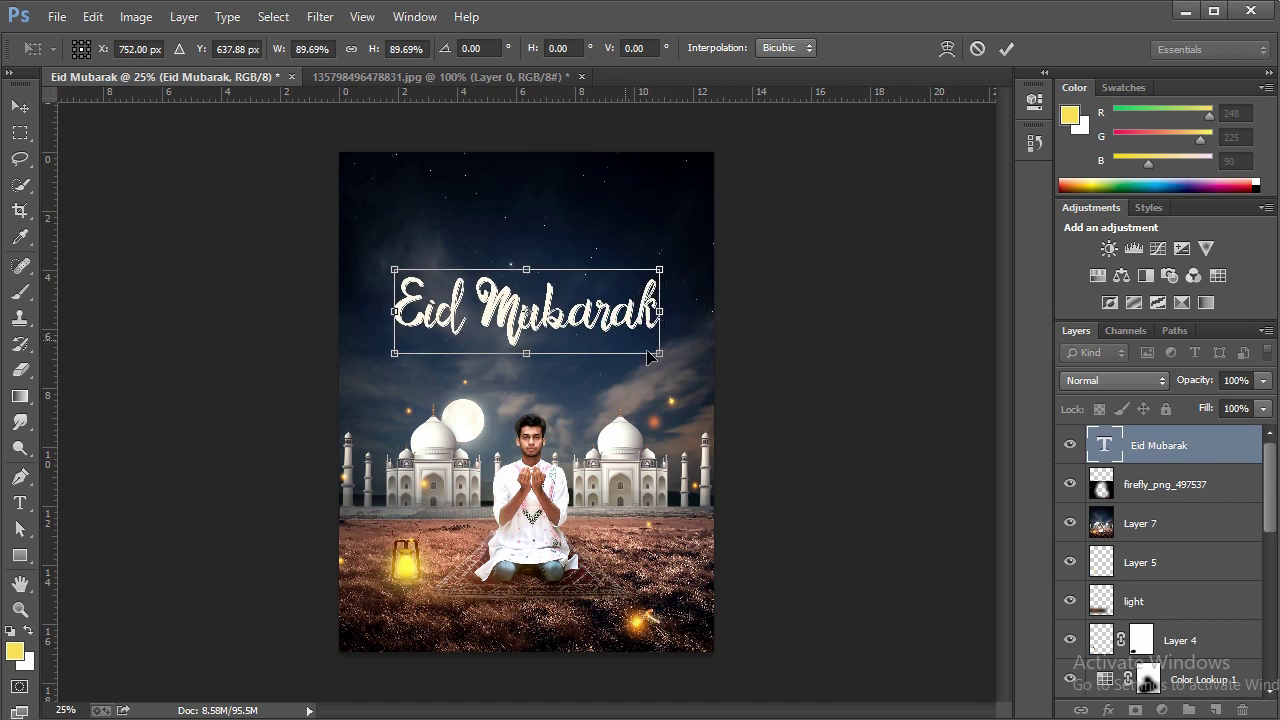
drag(648, 357, 676, 358)
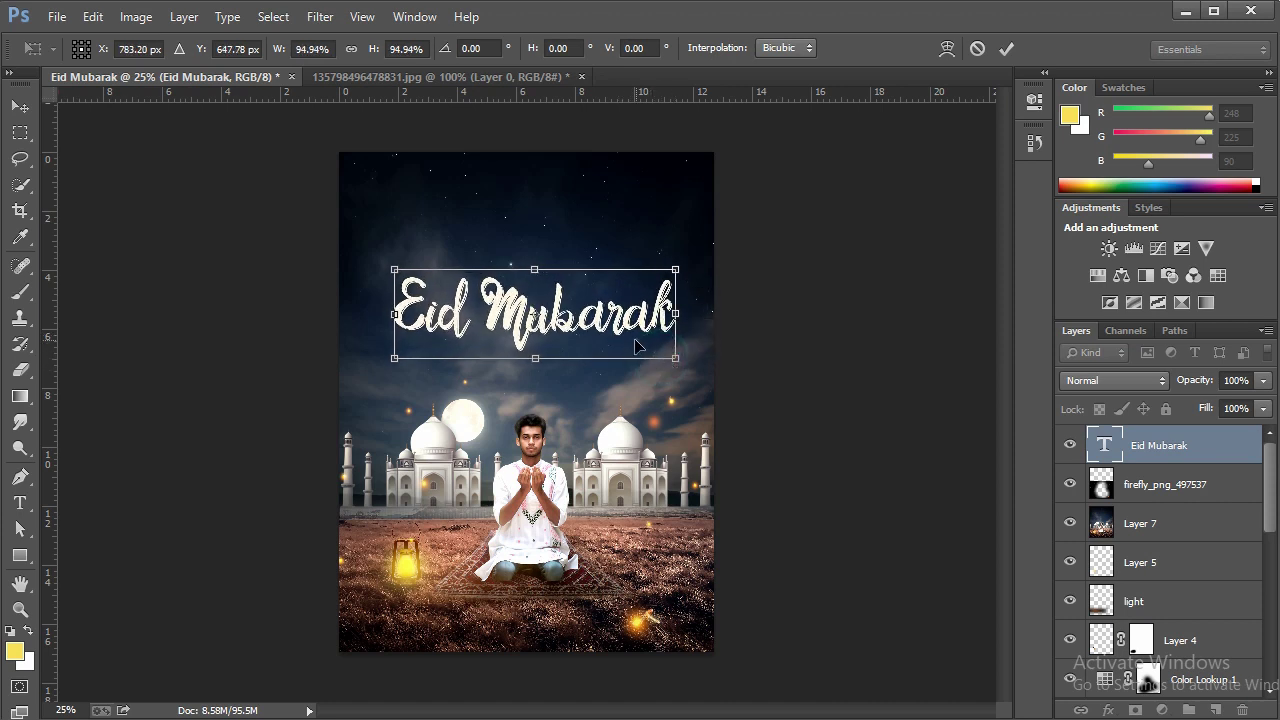
click(1005, 50)
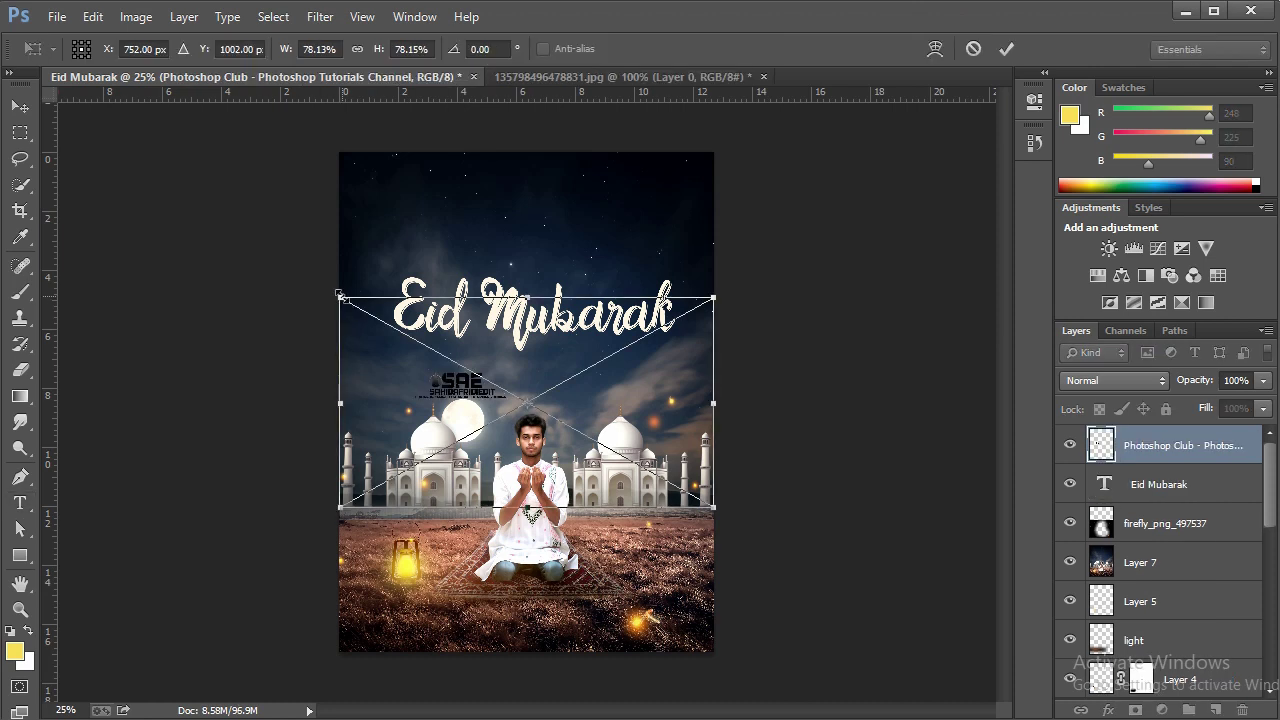
Shrink the SAE logo to about 59% and set it at the right mosque's base
drag(338, 296, 430, 347)
mouse_move(557, 474)
mouse_down()
mouse_move(650, 520)
mouse_move(652, 498)
mouse_up()
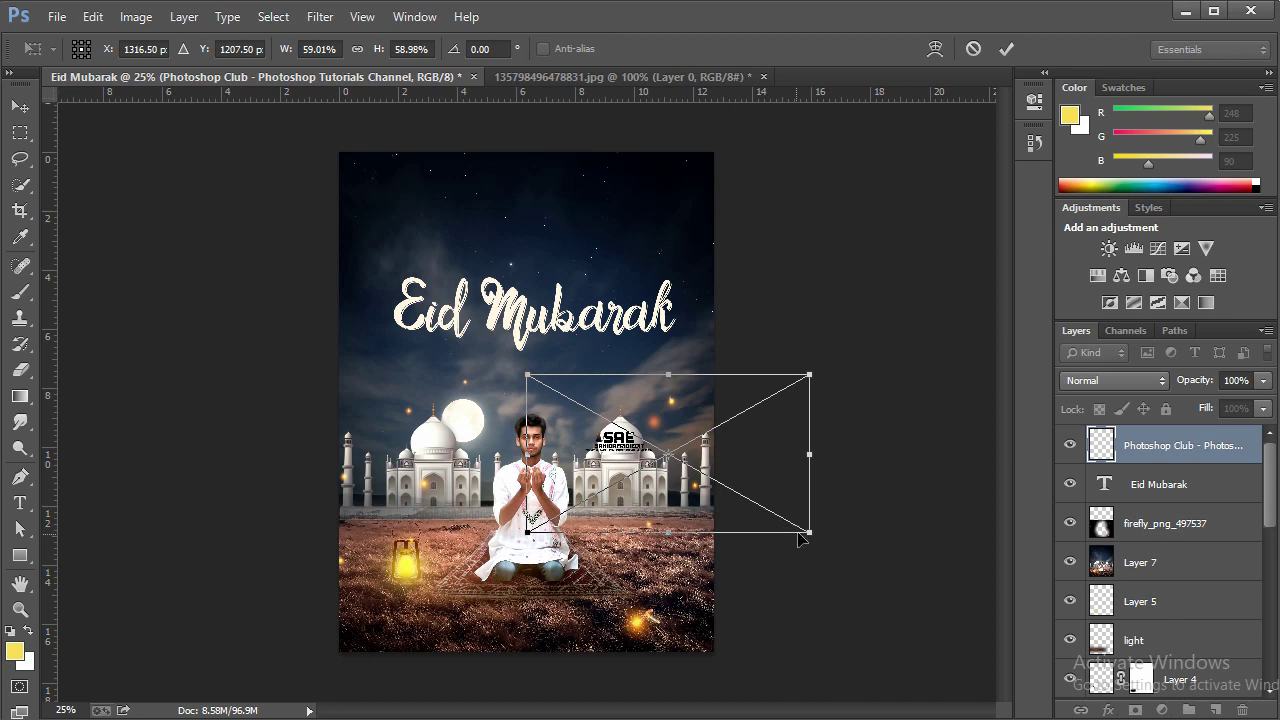
mouse_move(729, 478)
mouse_down()
mouse_move(548, 527)
mouse_move(558, 553)
mouse_up()
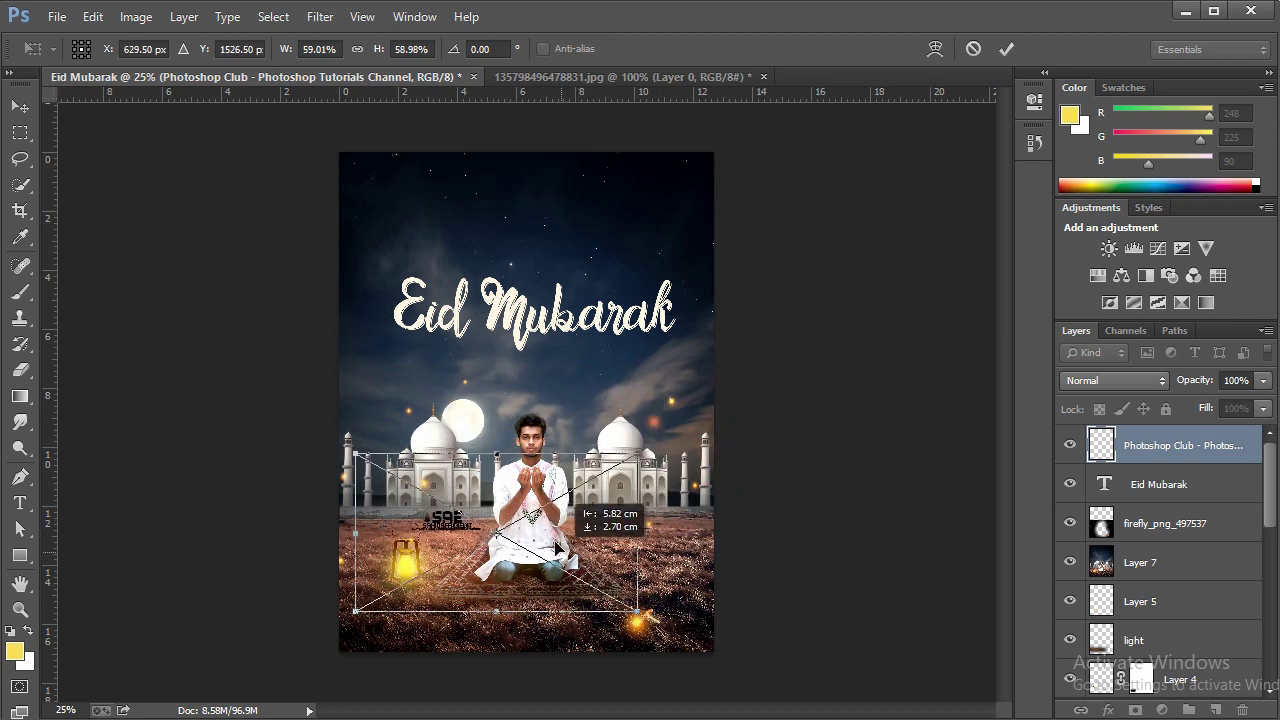
drag(558, 553, 733, 527)
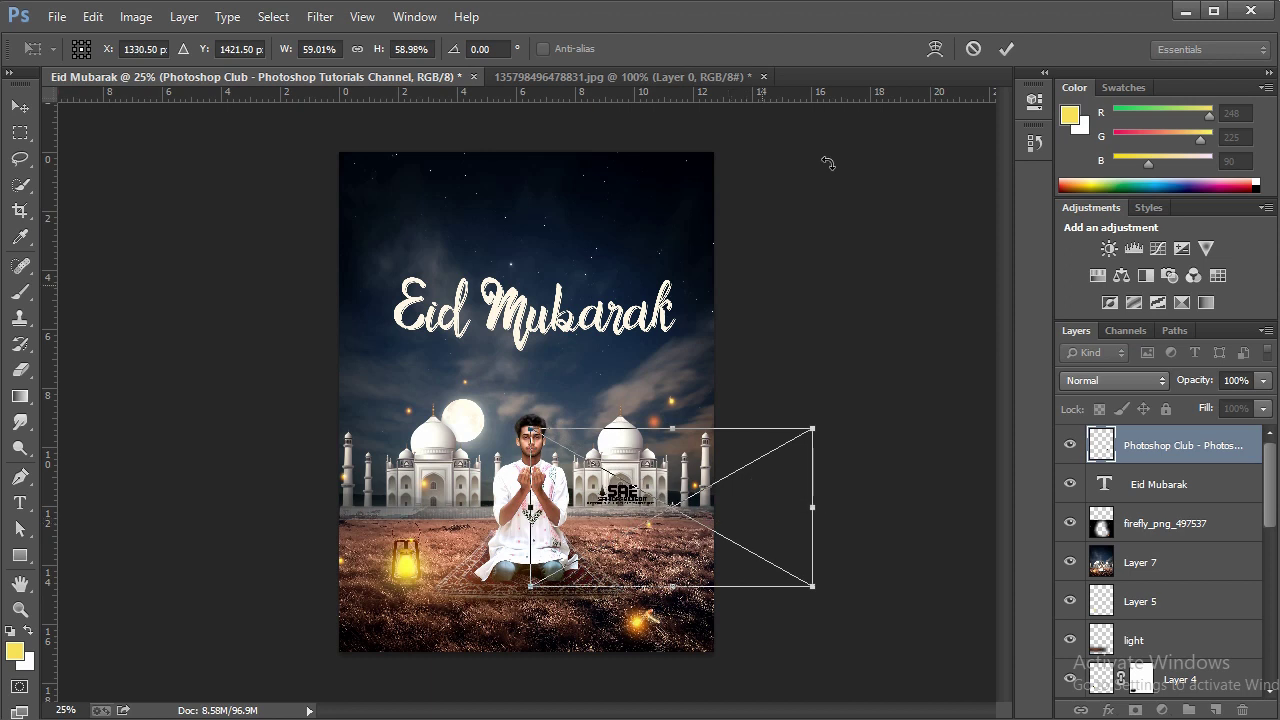
key(t)
click(632, 441)
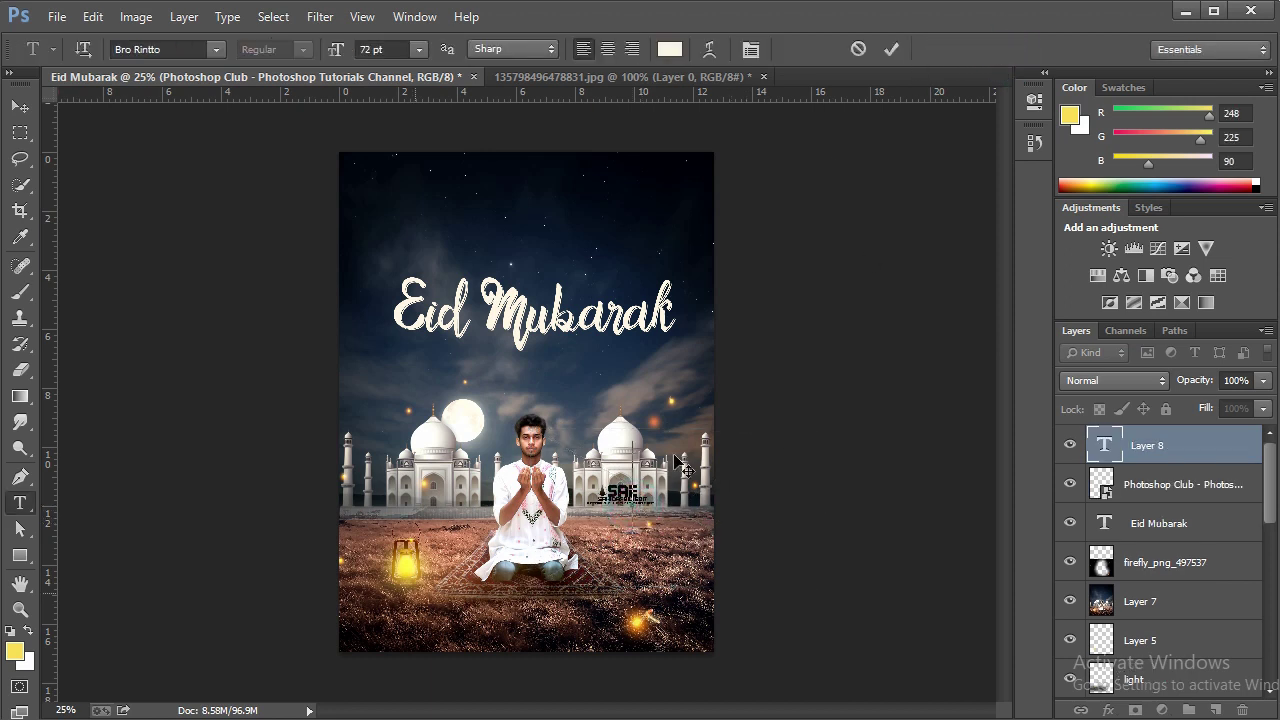
Cancel the empty text layer and check the logo area up close
click(858, 50)
click(20, 608)
click(490, 514)
click(660, 531)
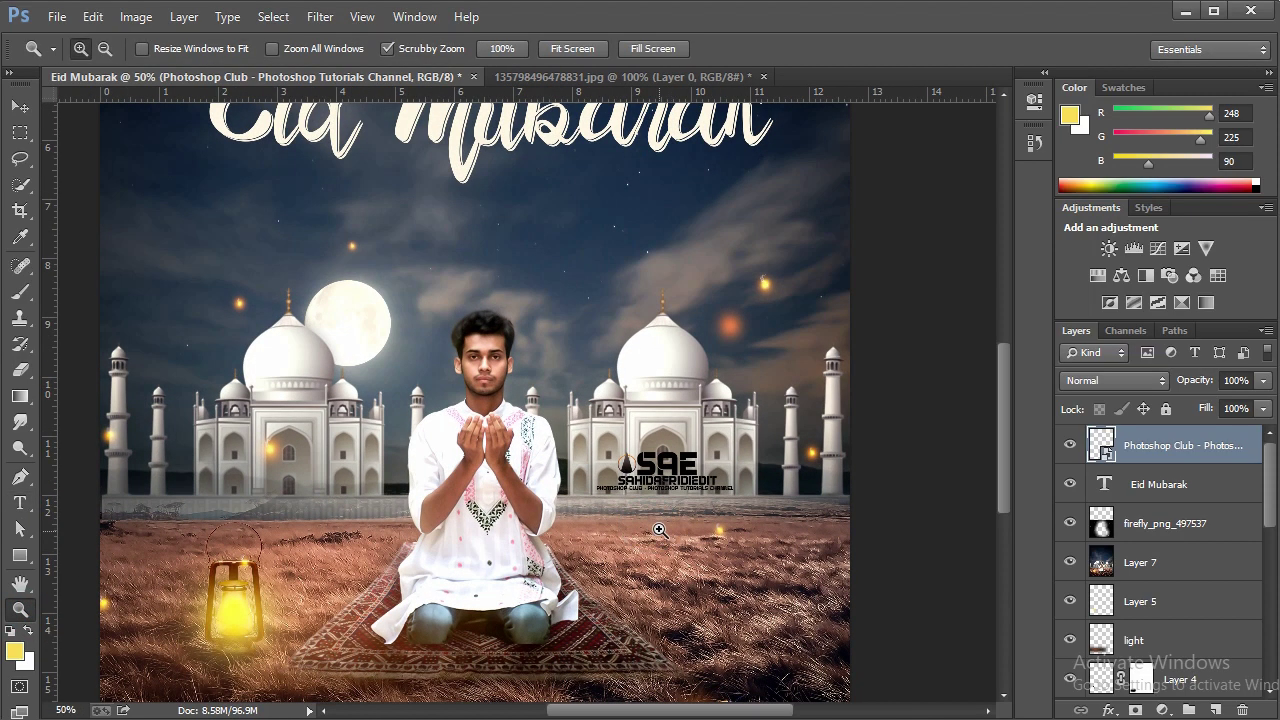
click(660, 531)
right_click(762, 441)
click(800, 452)
right_click(523, 353)
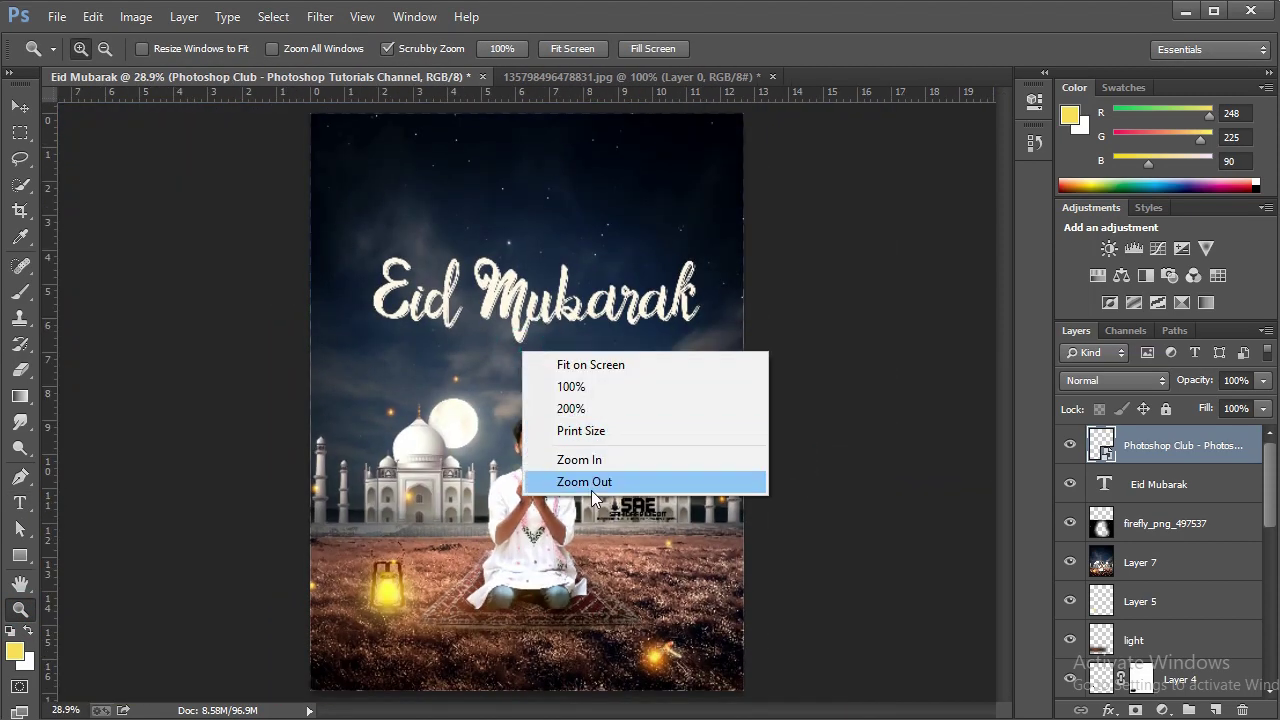
click(591, 482)
Add Layer 8 and fill it with a merged copy of the composite via Apply Image
click(1215, 710)
click(136, 17)
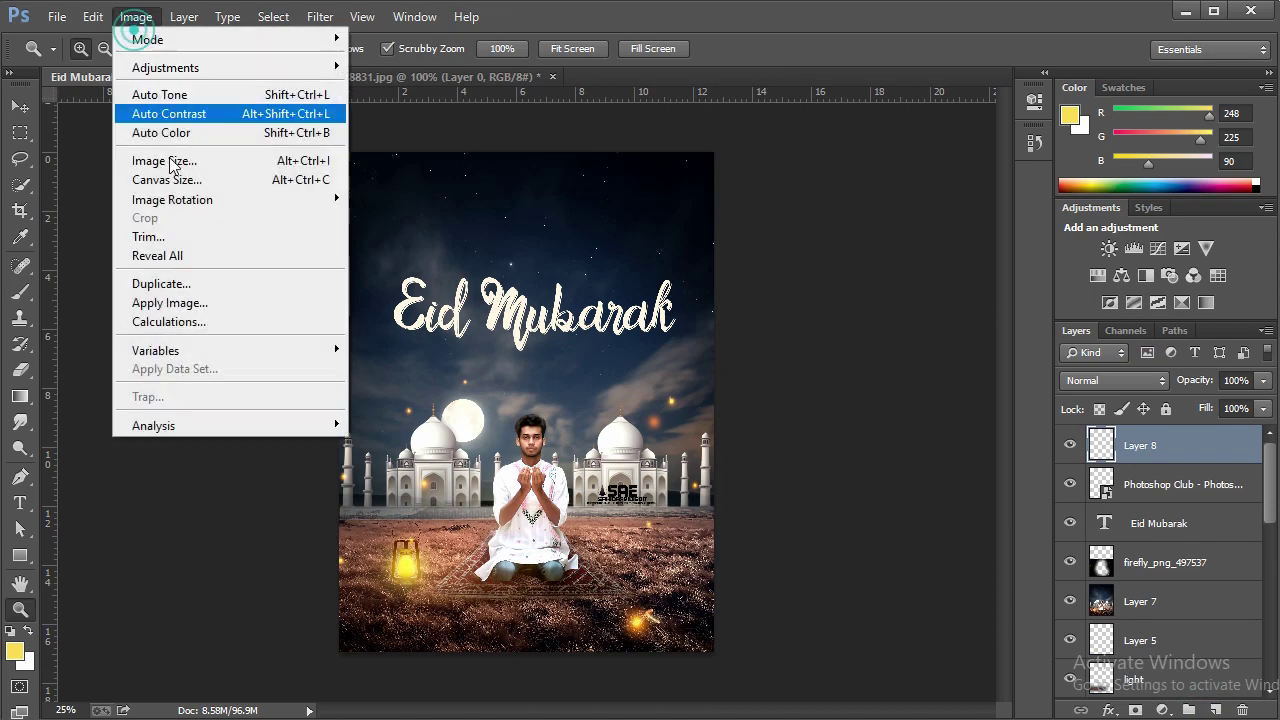
click(195, 300)
click(1140, 357)
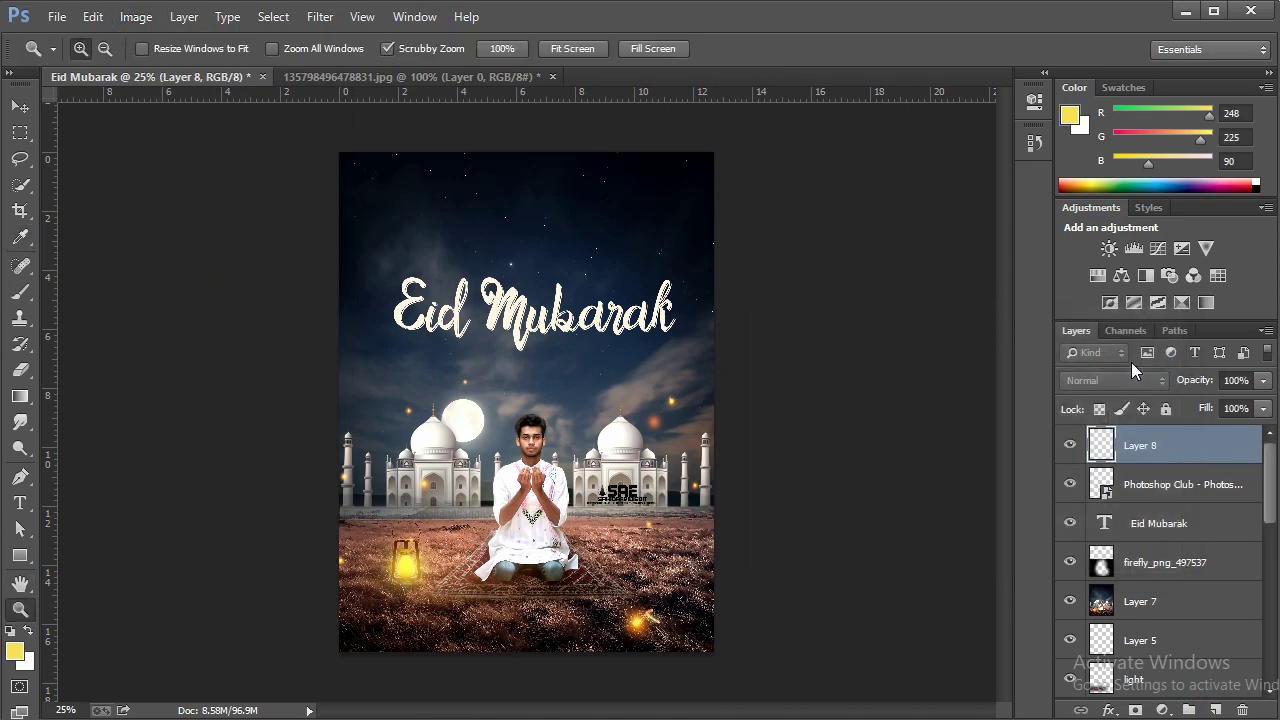
Zoom in to inspect the merged result around the mosques and logo
click(543, 468)
click(543, 468)
right_click(627, 296)
click(660, 317)
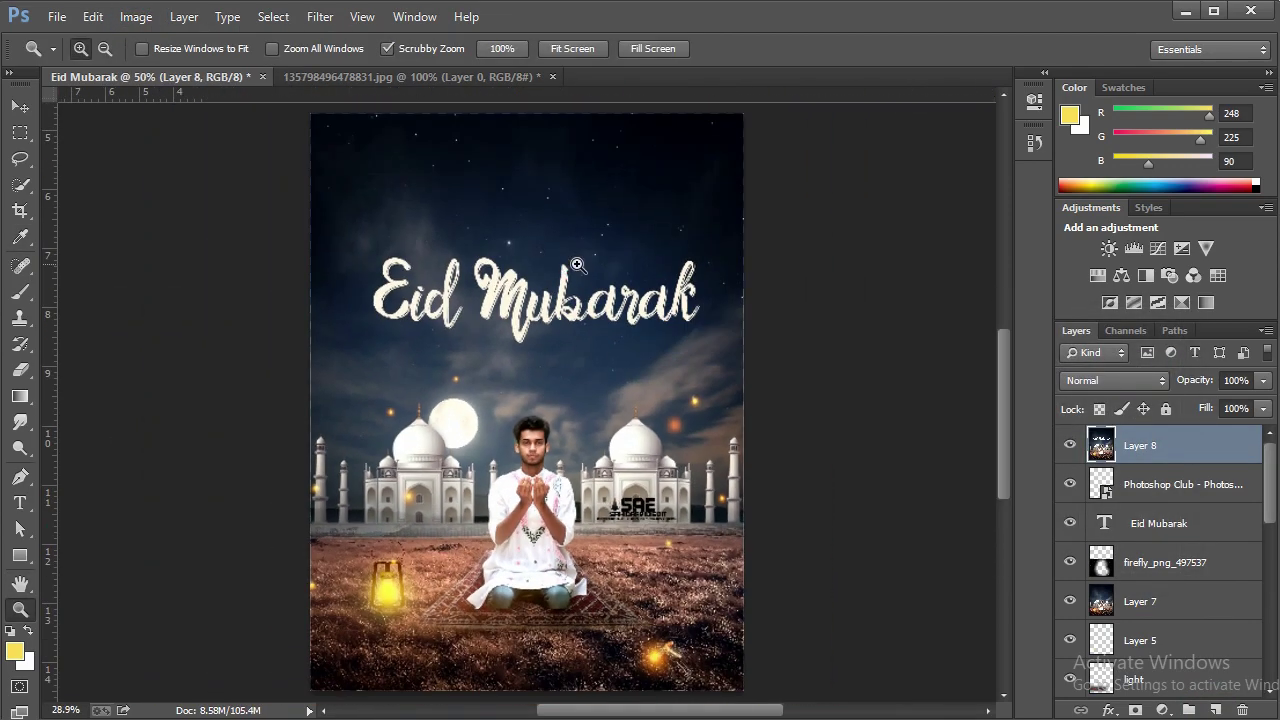
right_click(737, 304)
click(755, 434)
click(615, 520)
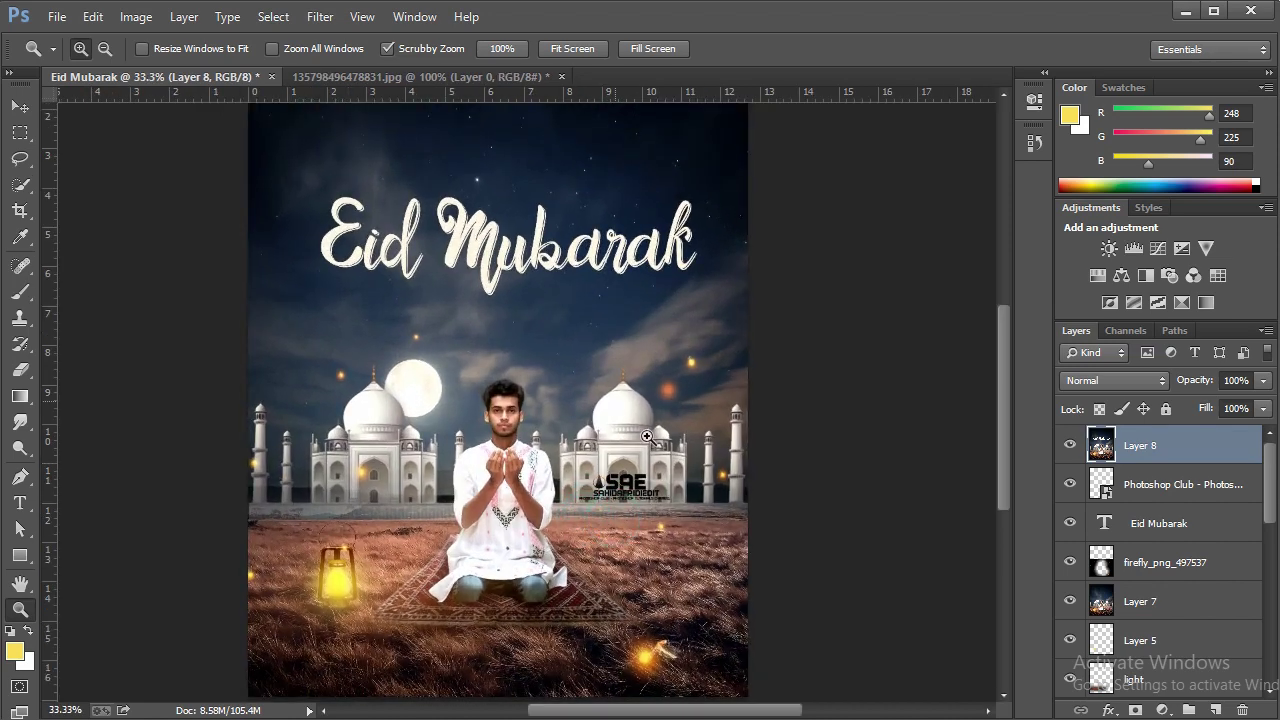
click(647, 436)
right_click(573, 399)
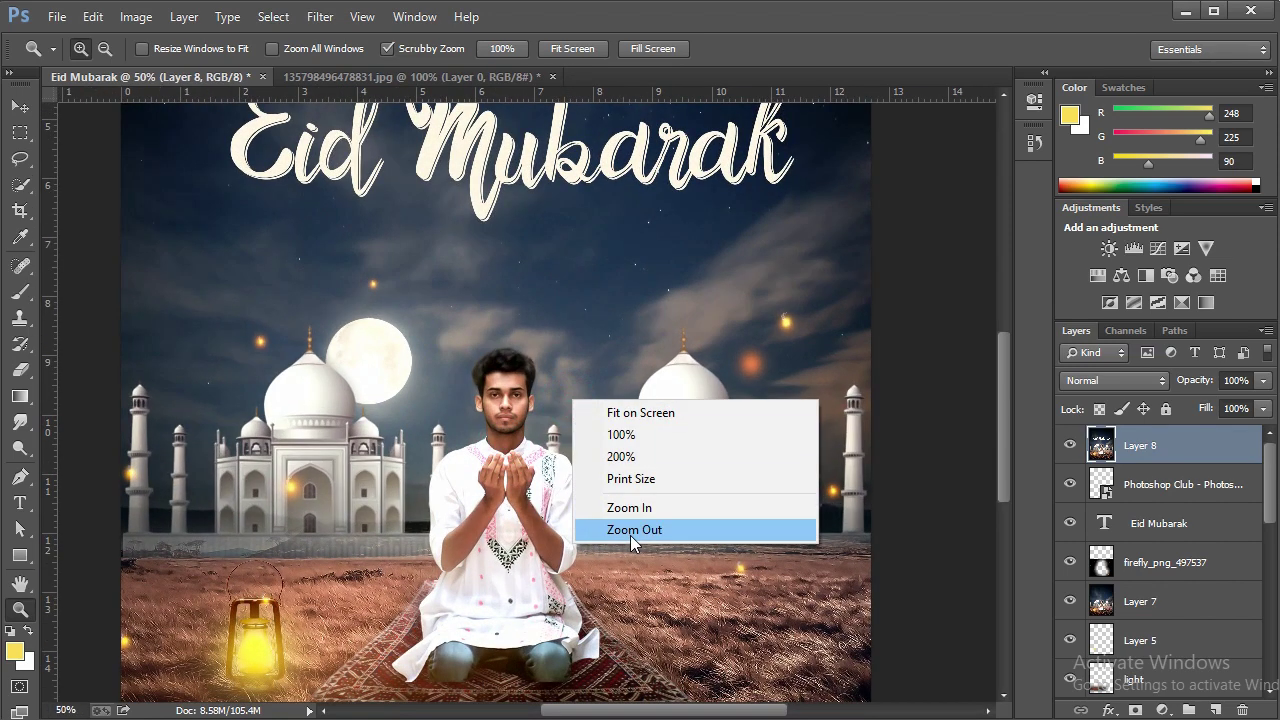
click(642, 249)
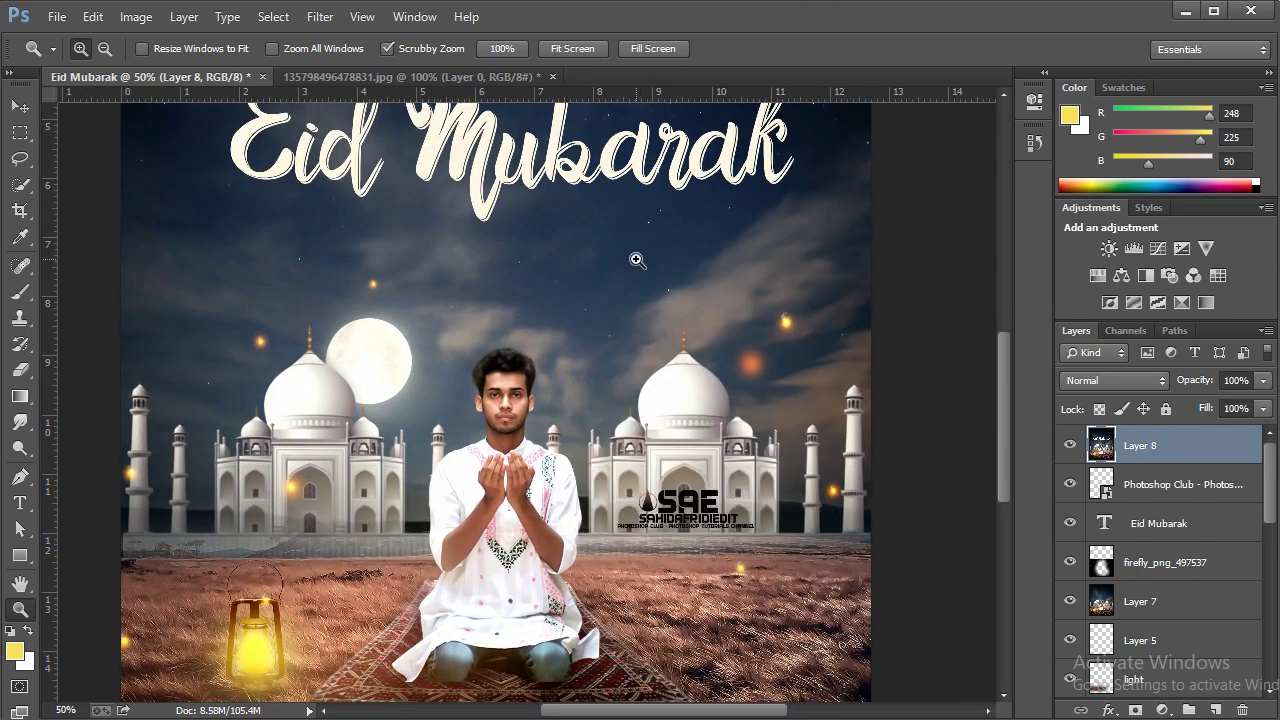